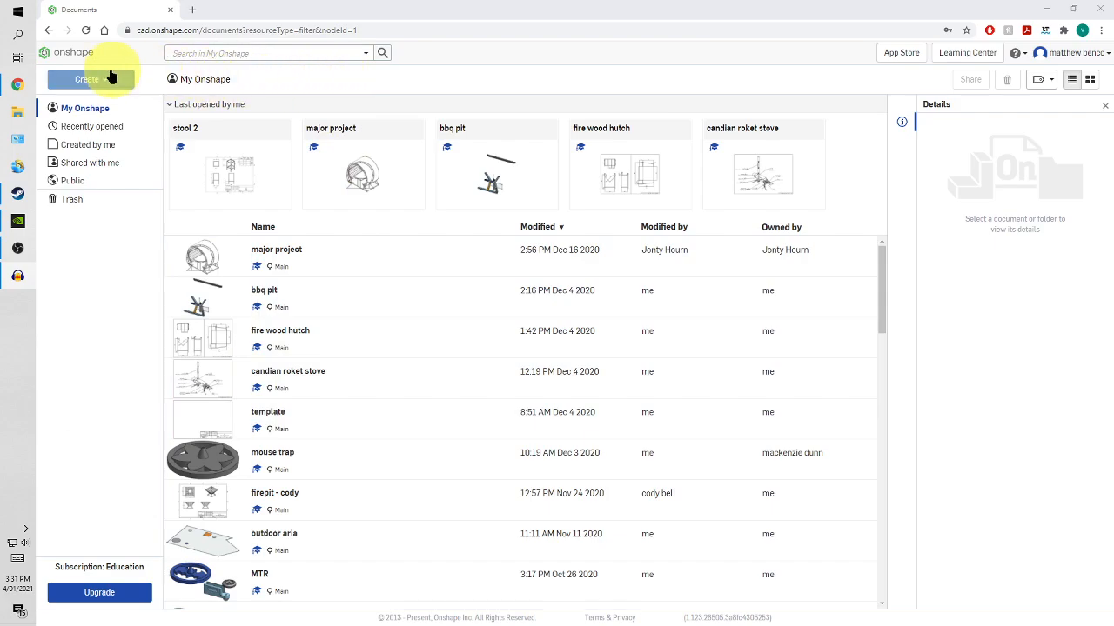
Create a new document named "stool 3".
{"action": "left_click", "coordinate": [103, 79]}
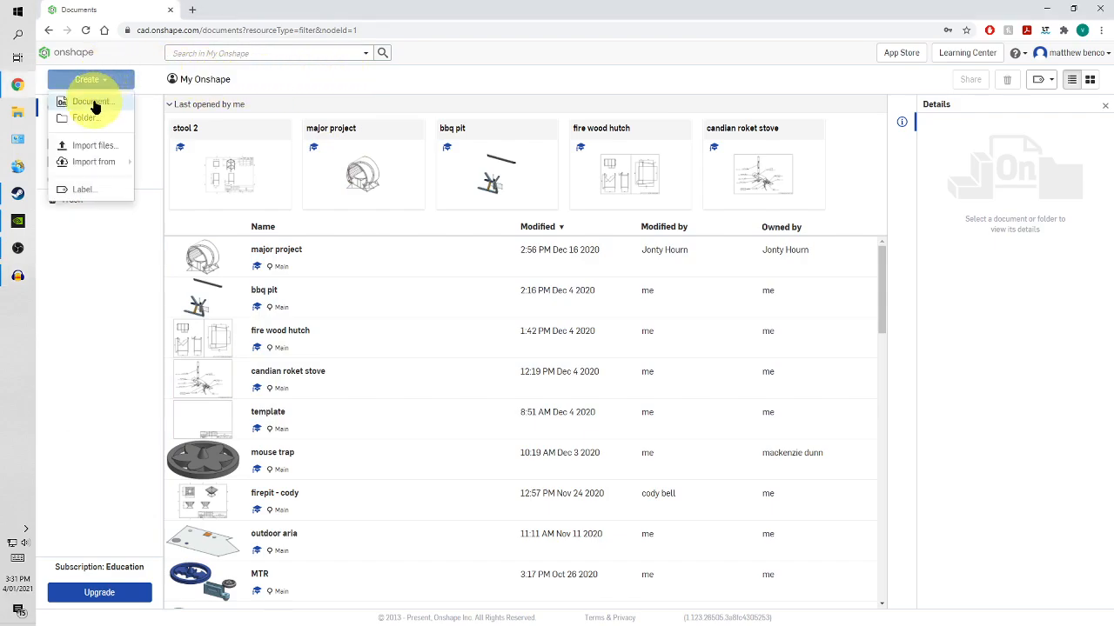
{"action": "left_click", "coordinate": [93, 102]}
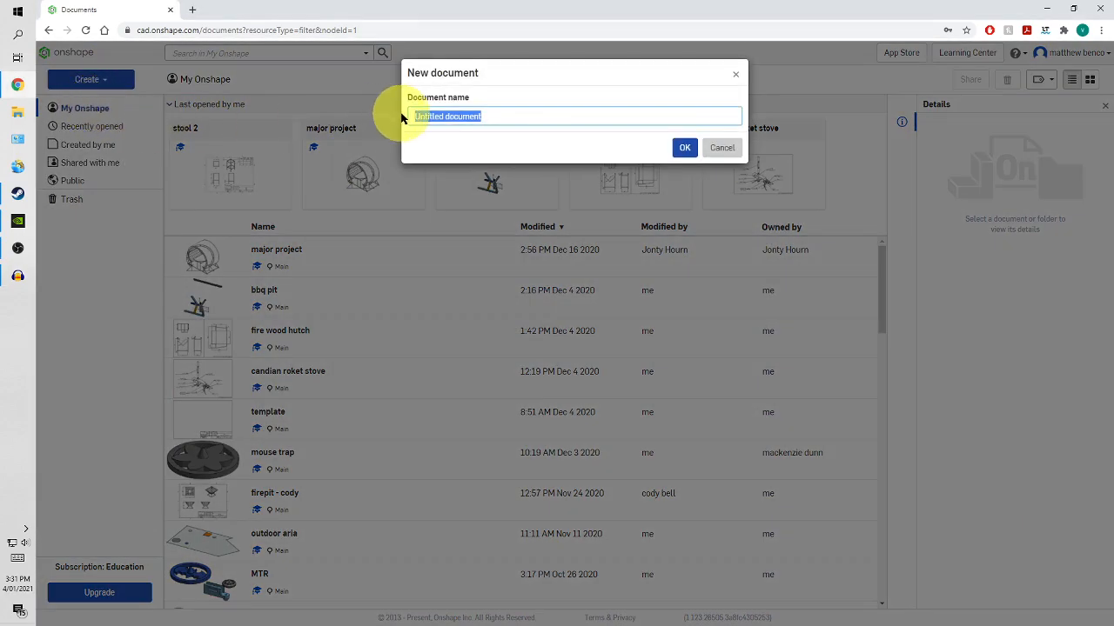
{"action": "type", "text": "s"}
{"action": "type", "text": "ol 3"}
{"action": "left_click", "coordinate": [685, 149]}
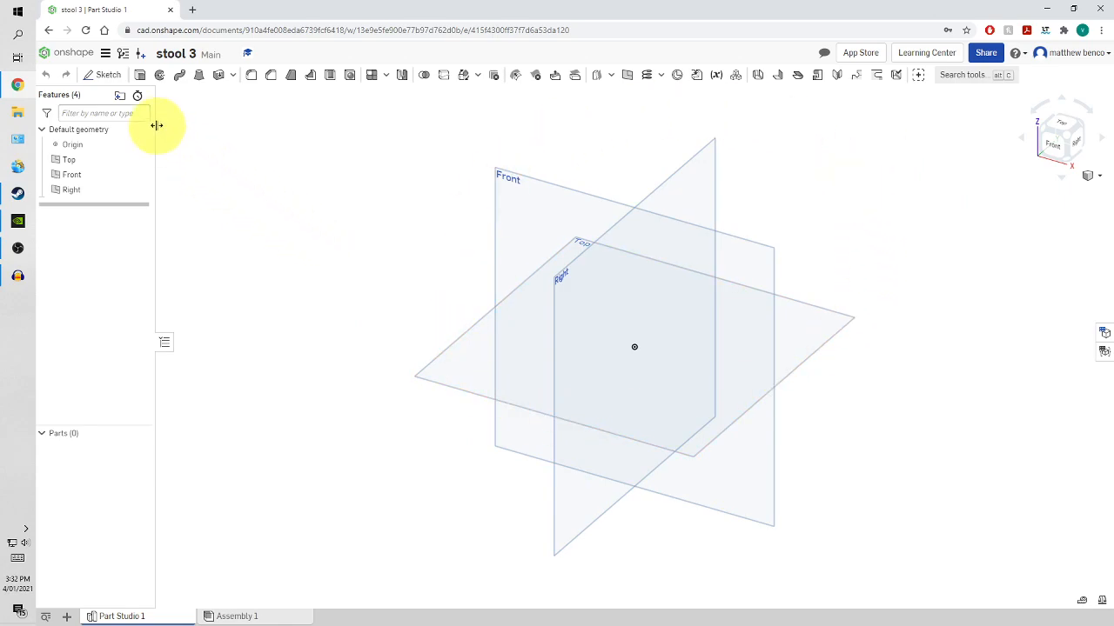
Start a new sketch on the Top plane and view it straight on from above.
{"action": "left_click", "coordinate": [103, 76]}
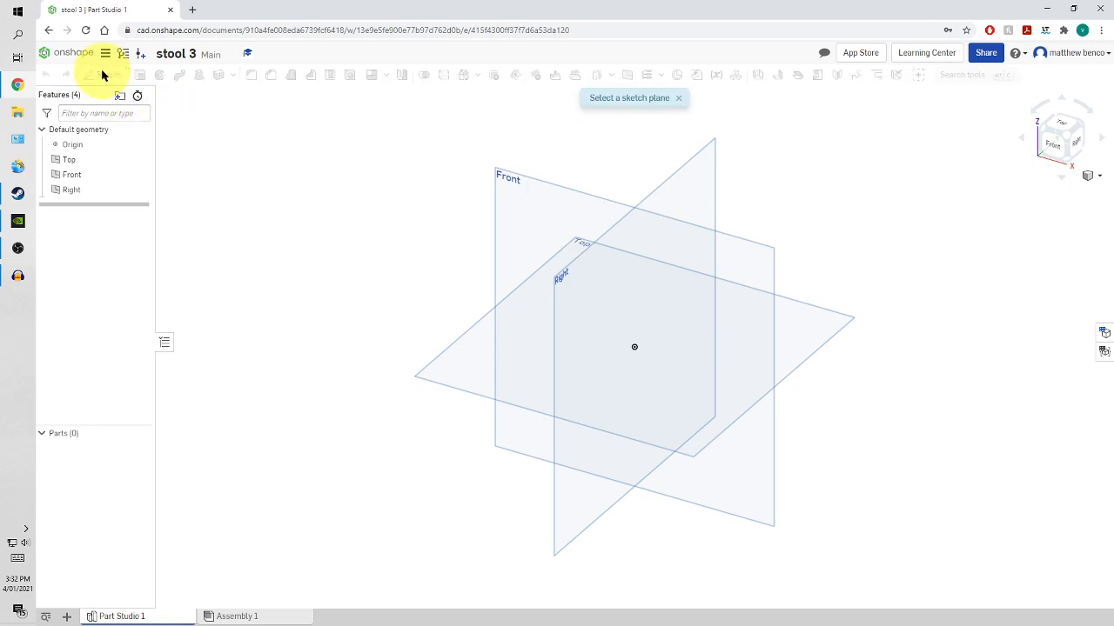
{"action": "left_click", "coordinate": [466, 376]}
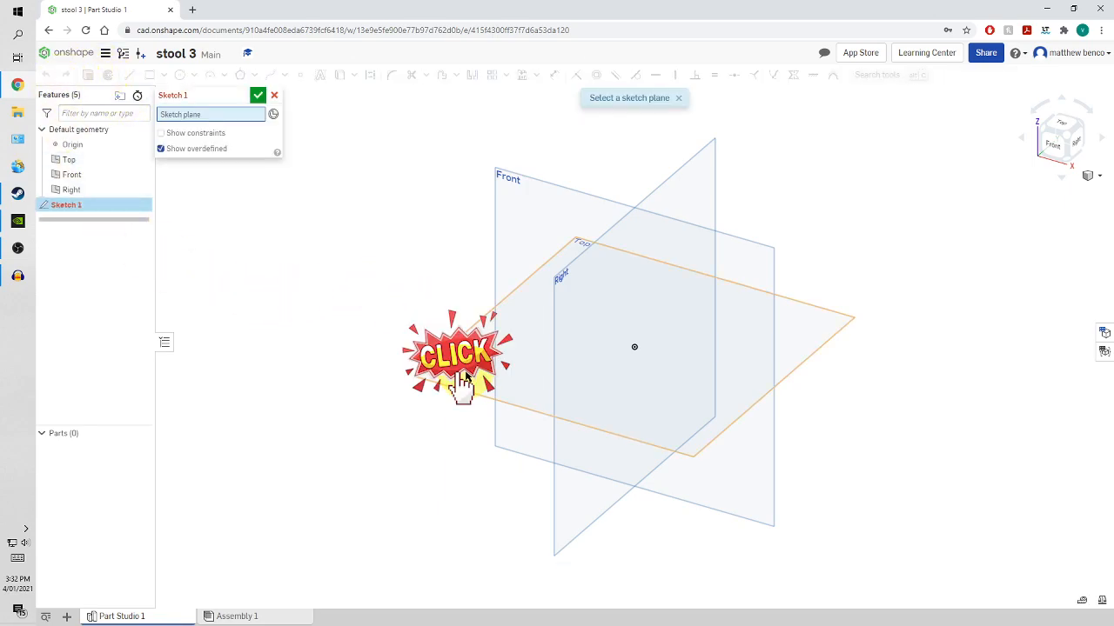
{"action": "left_click", "coordinate": [1064, 123]}
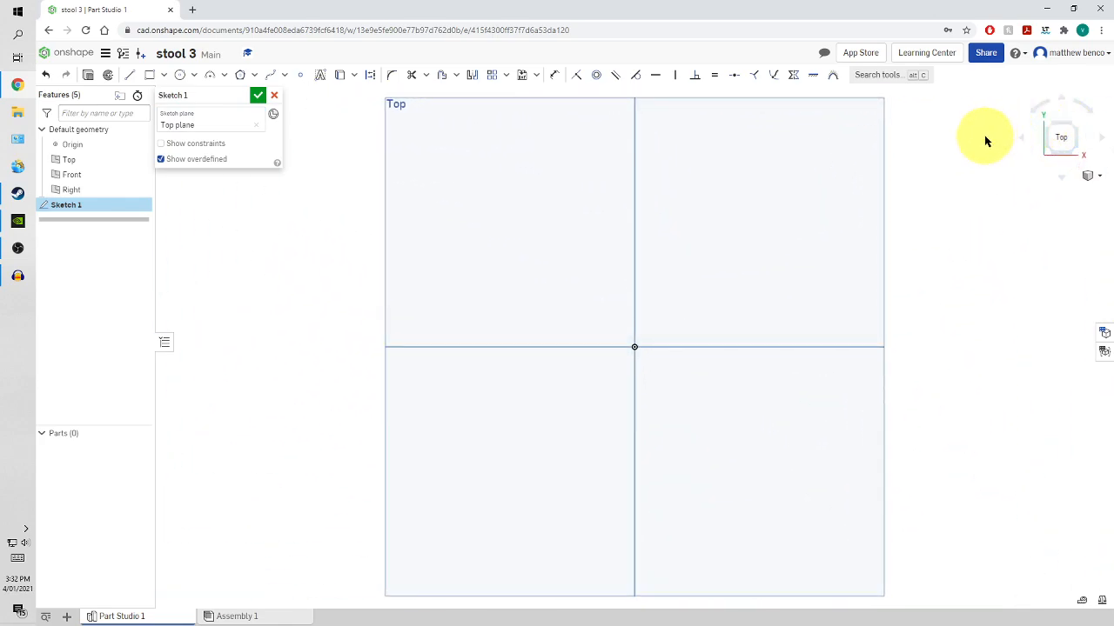
Draw a center point rectangle about 53 mm wide and 49 mm high, centred on the origin.
{"action": "left_click", "coordinate": [164, 77]}
{"action": "left_click", "coordinate": [279, 351]}
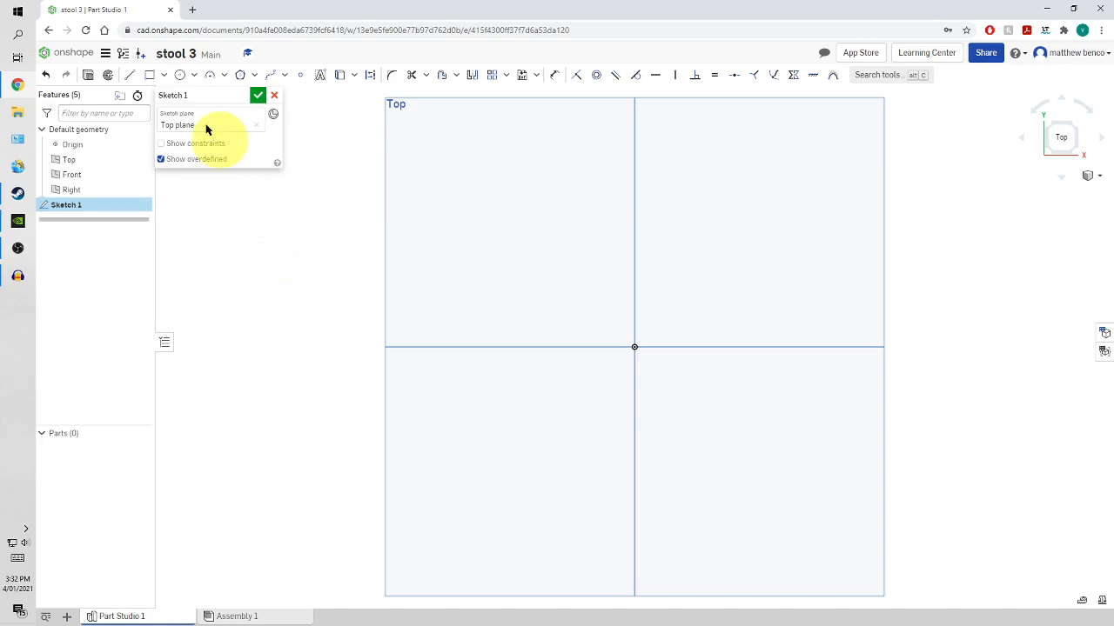
{"action": "left_click", "coordinate": [191, 79]}
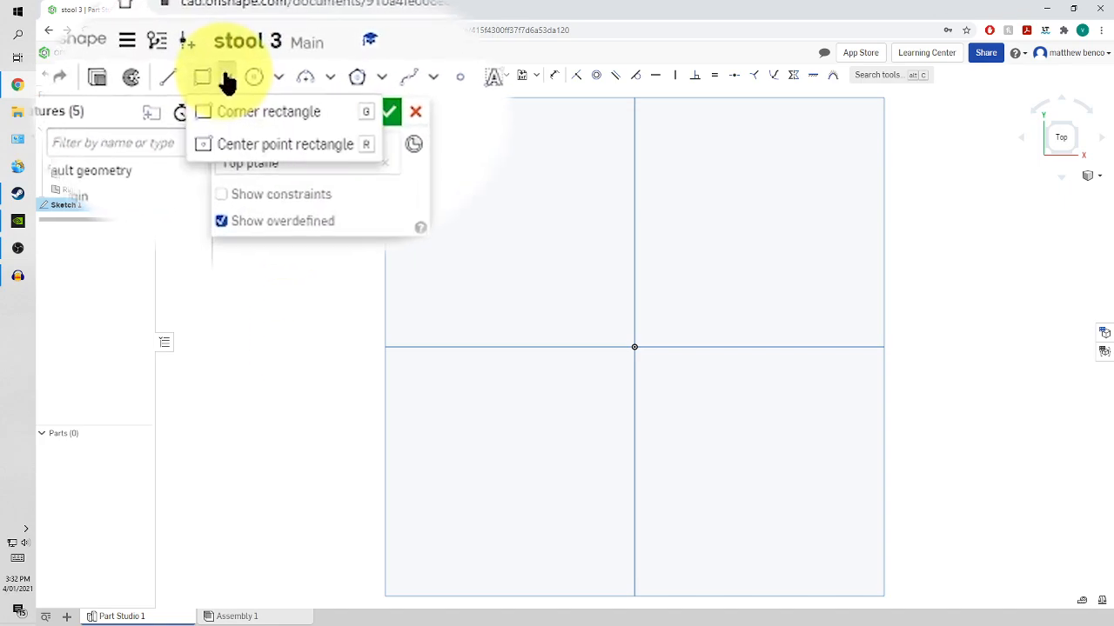
{"action": "left_click", "coordinate": [248, 145]}
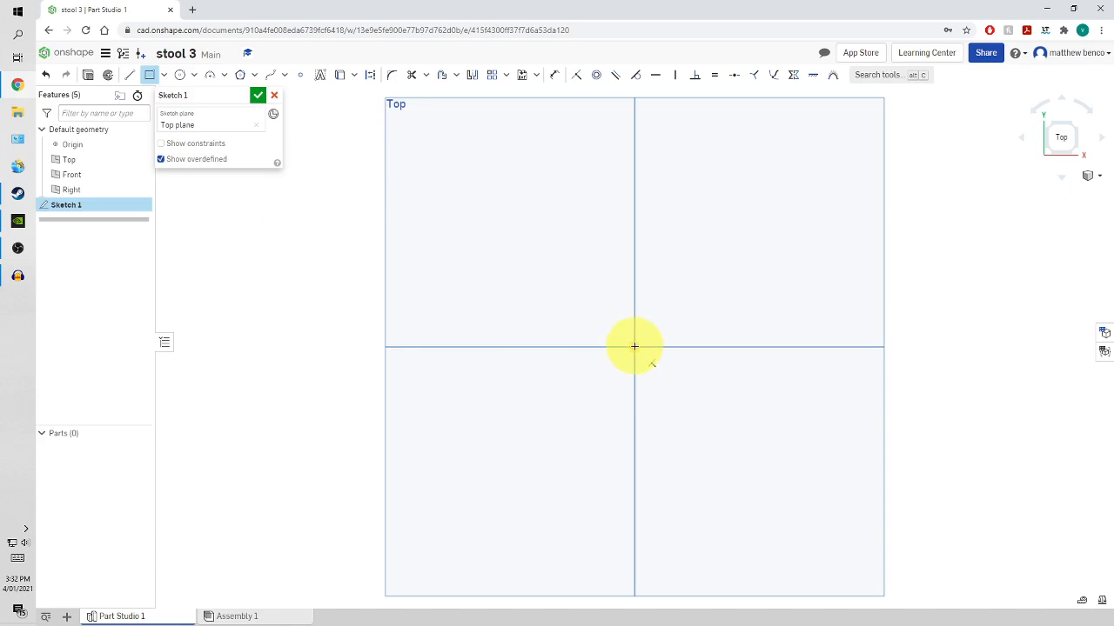
{"action": "left_click", "coordinate": [634, 346]}
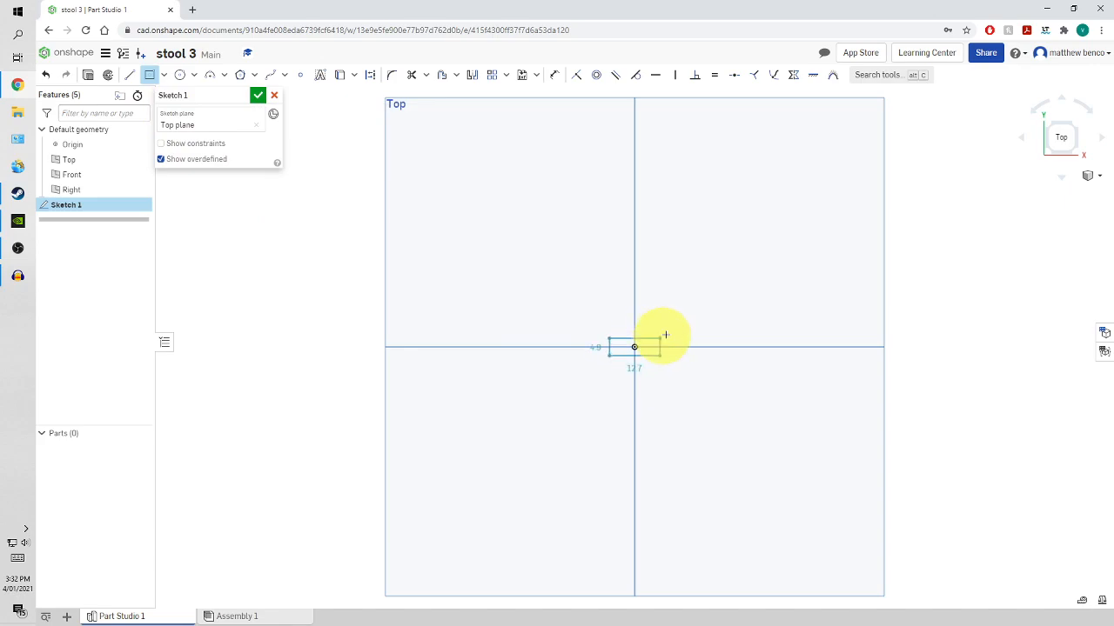
{"action": "left_click", "coordinate": [721, 265]}
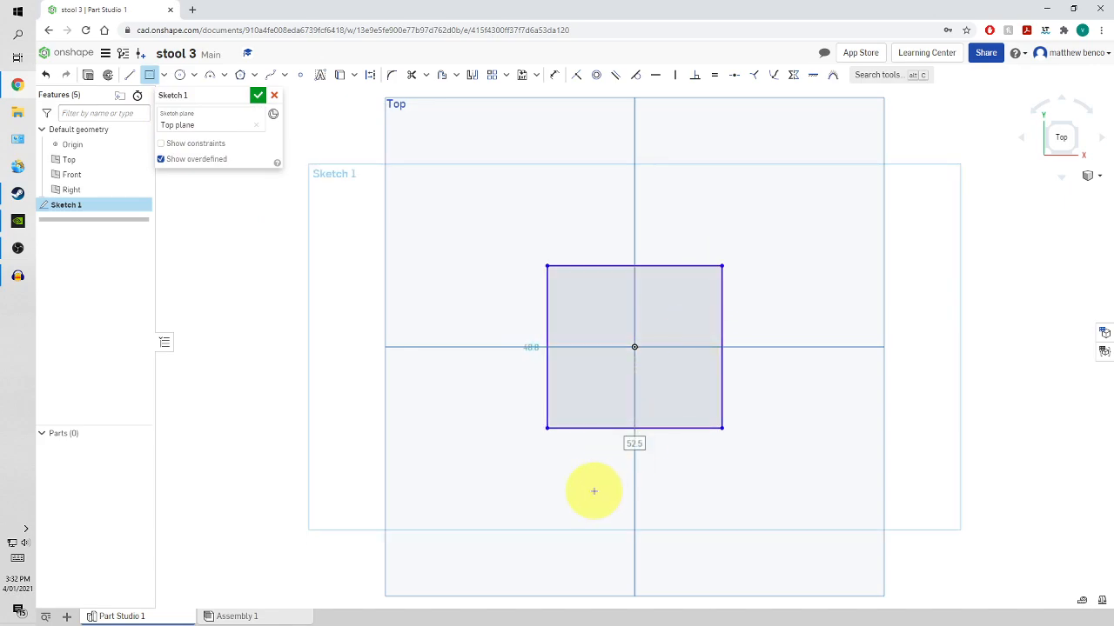
Dimension the rectangle to 15 mm wide and 15 mm high, and finish the sketch.
{"action": "left_click", "coordinate": [568, 73]}
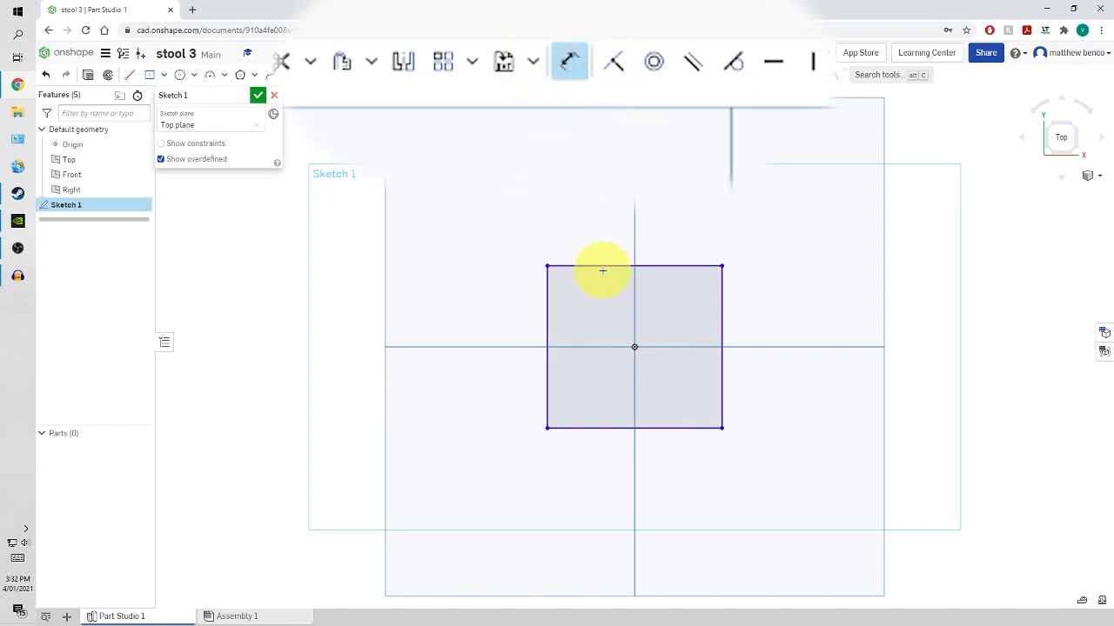
{"action": "left_click", "coordinate": [602, 266]}
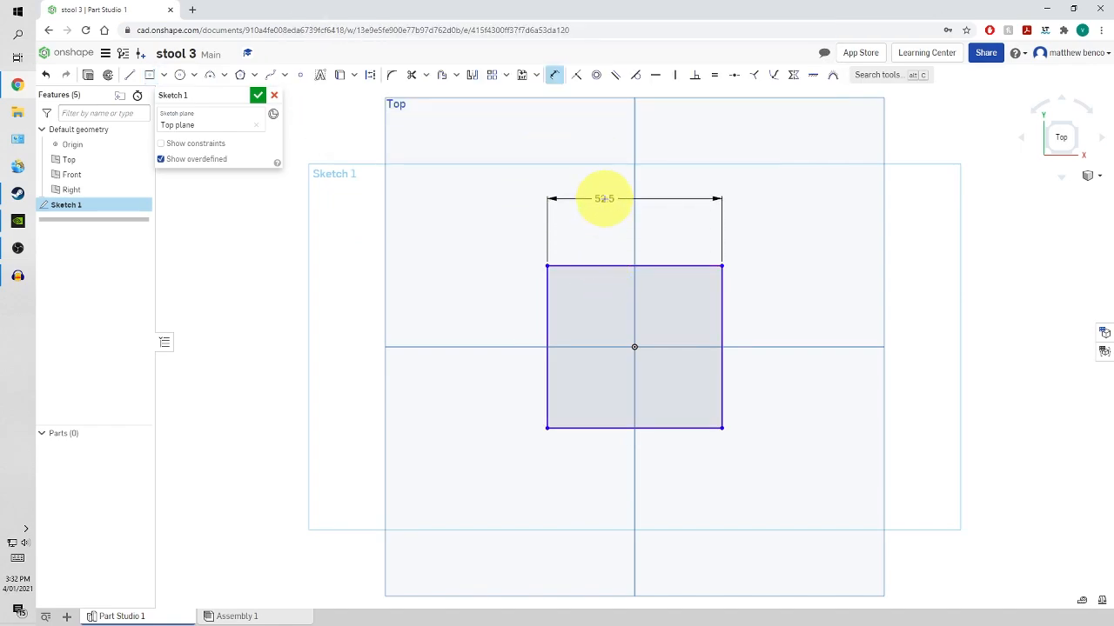
{"action": "left_click", "coordinate": [604, 198]}
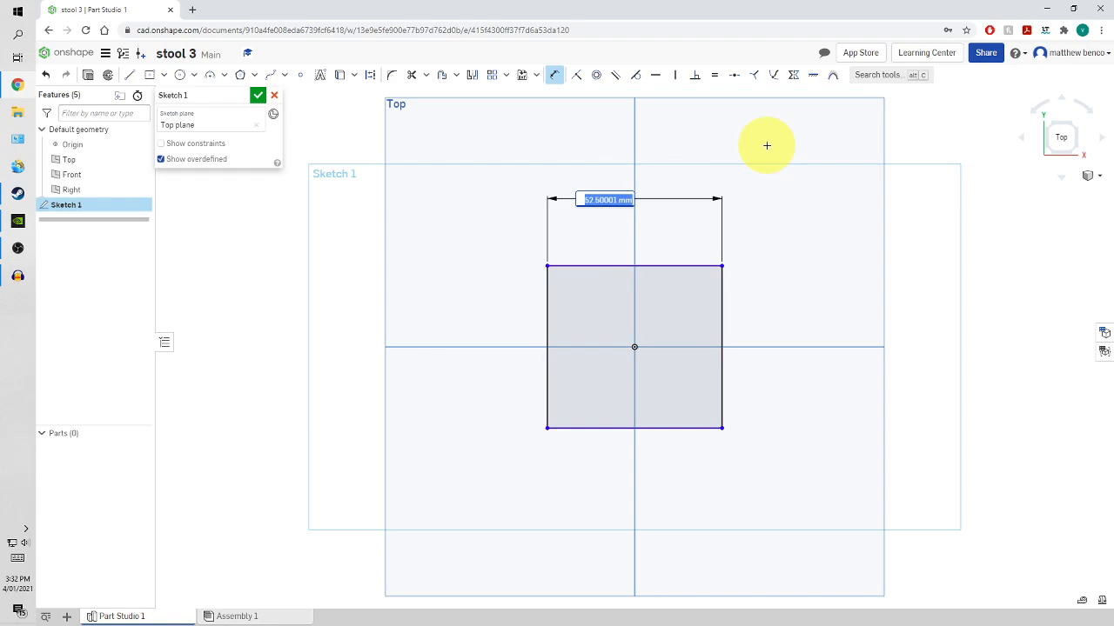
{"action": "type", "text": "15"}
{"action": "key", "text": "Escape"}
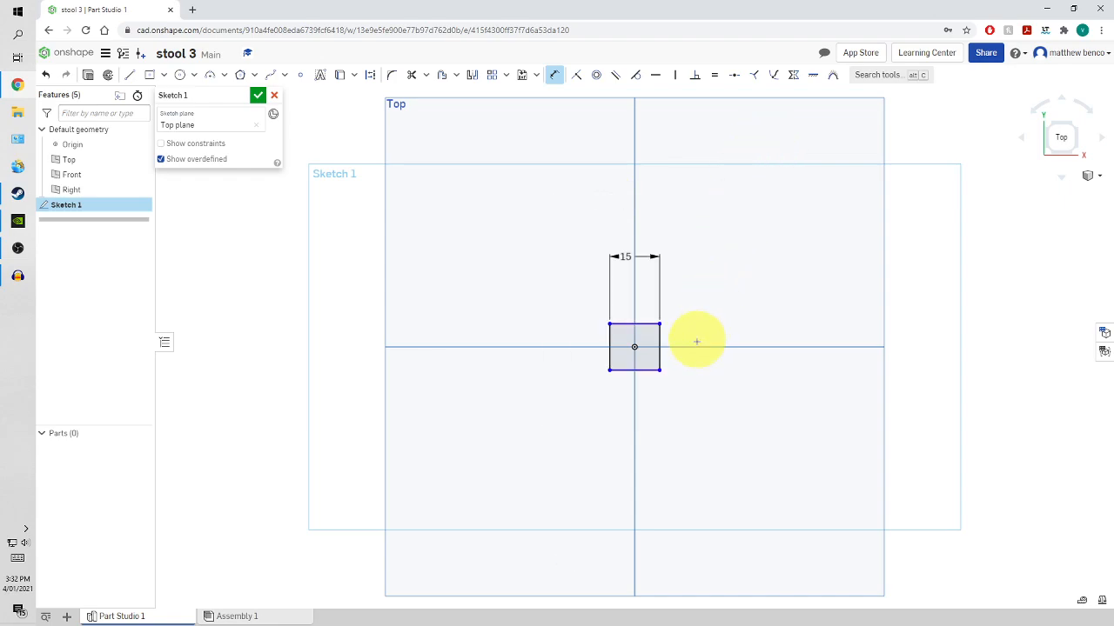
{"action": "left_click", "coordinate": [661, 342]}
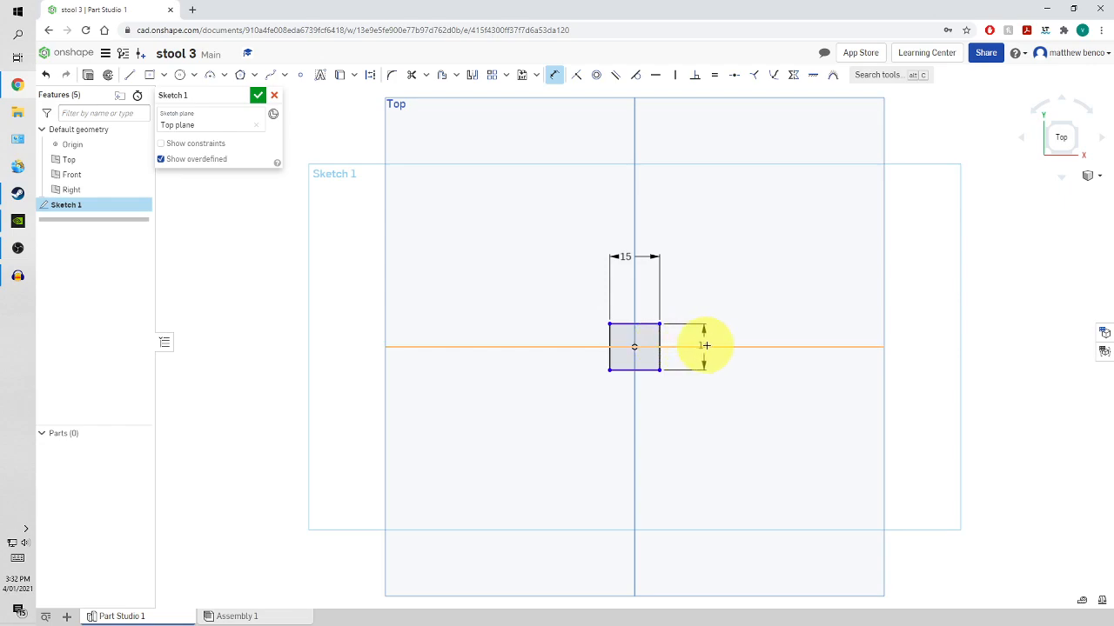
{"action": "left_click", "coordinate": [727, 352]}
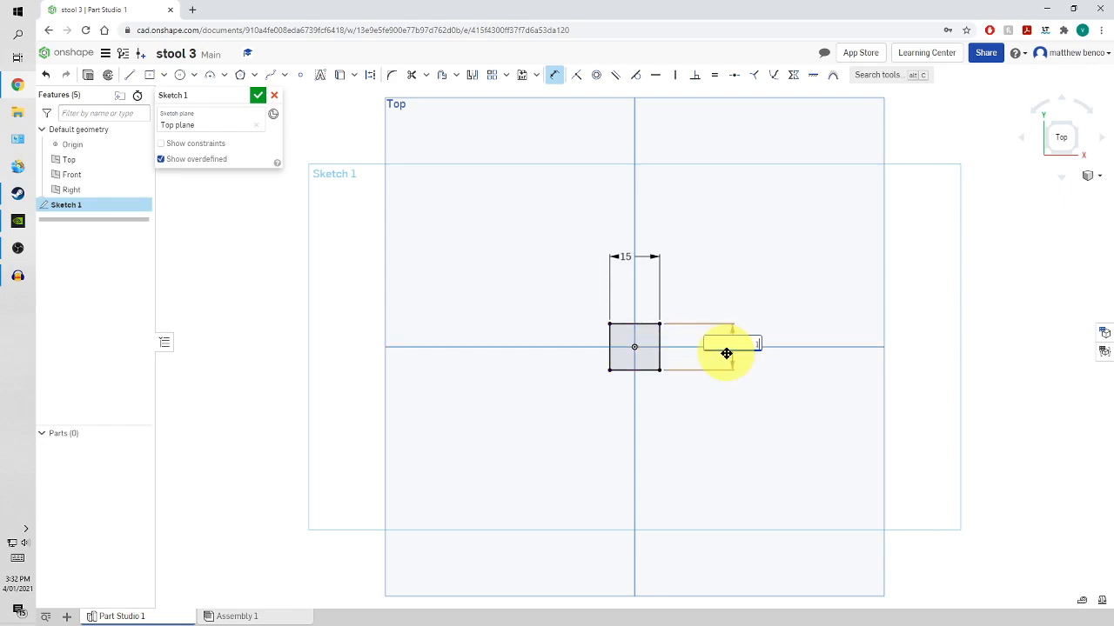
{"action": "type", "text": "15"}
{"action": "key", "text": "Return"}
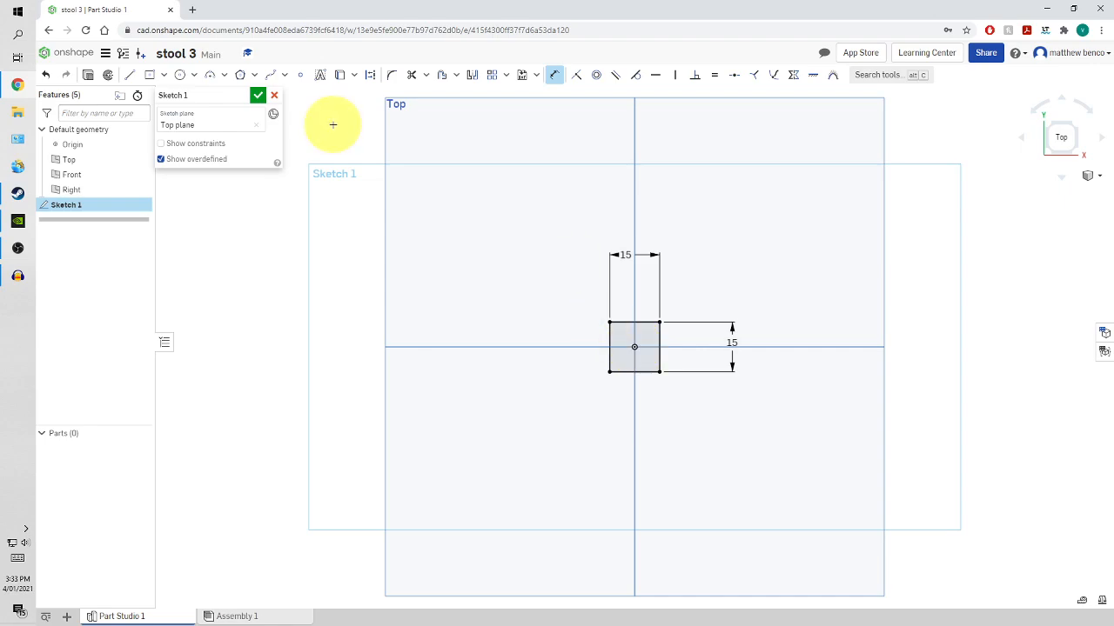
{"action": "left_click", "coordinate": [256, 95]}
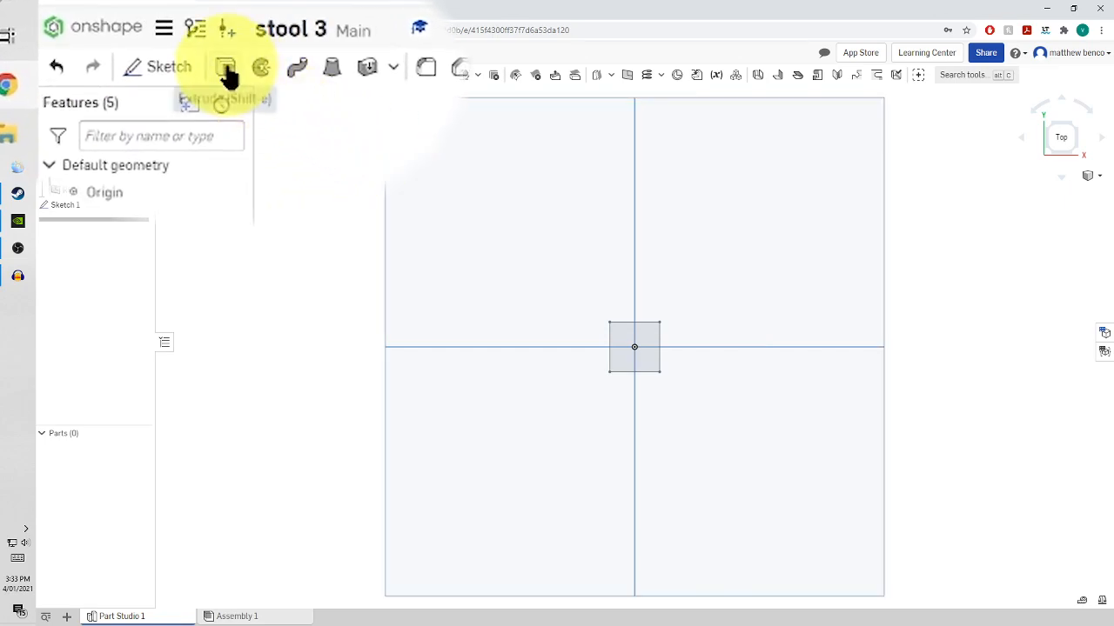
Extrude the square sketch region as a new solid with a blind depth of 585 mm.
{"action": "left_click", "coordinate": [227, 73]}
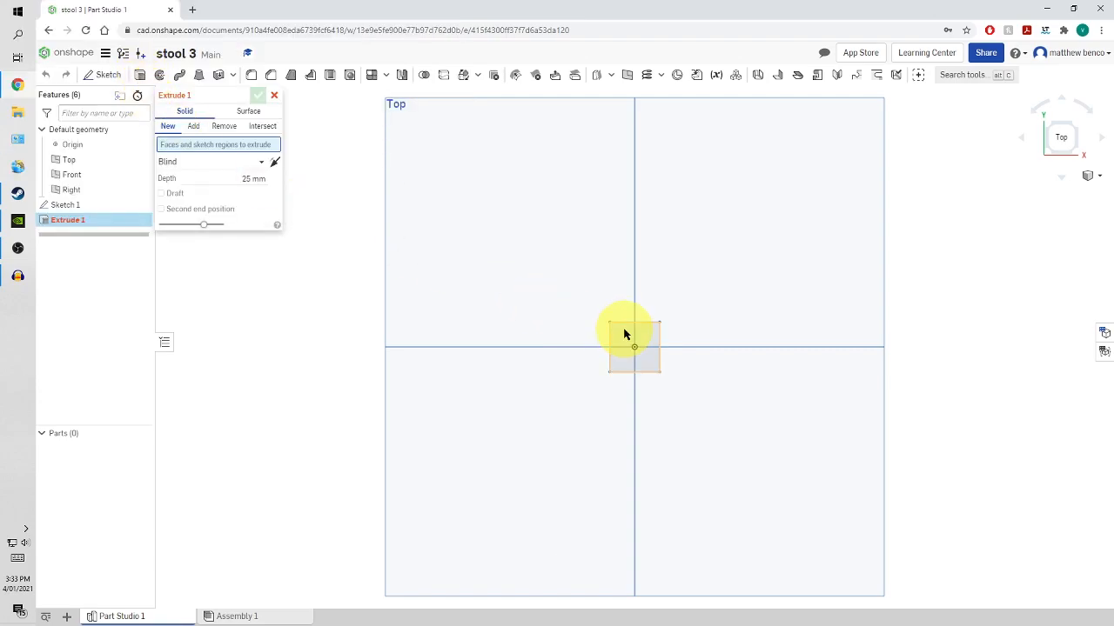
{"action": "left_click", "coordinate": [624, 334]}
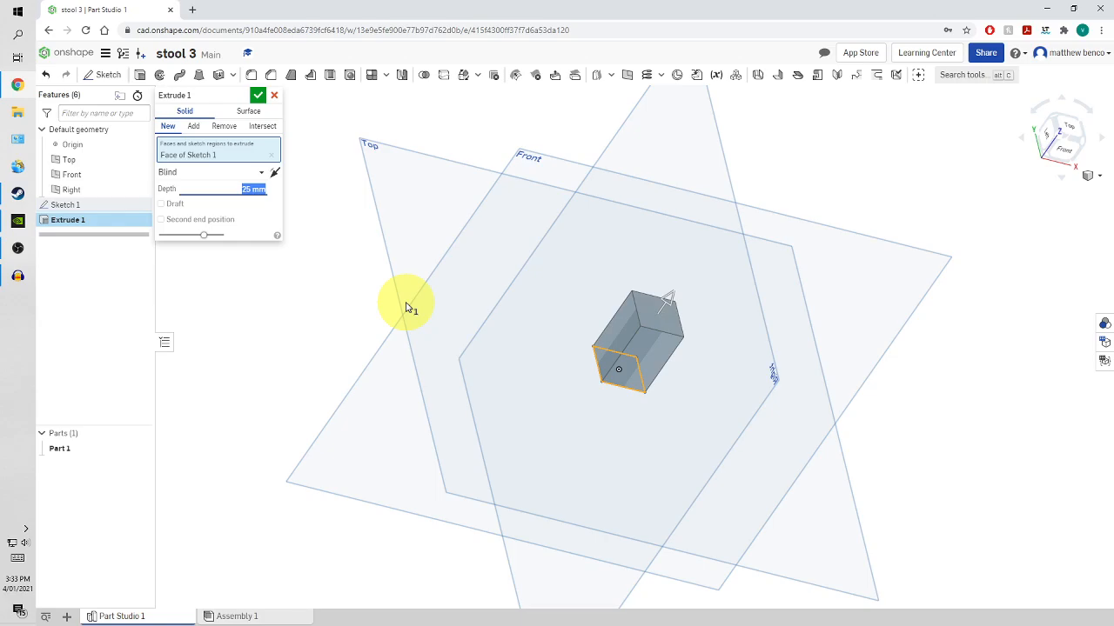
{"action": "type", "text": "585"}
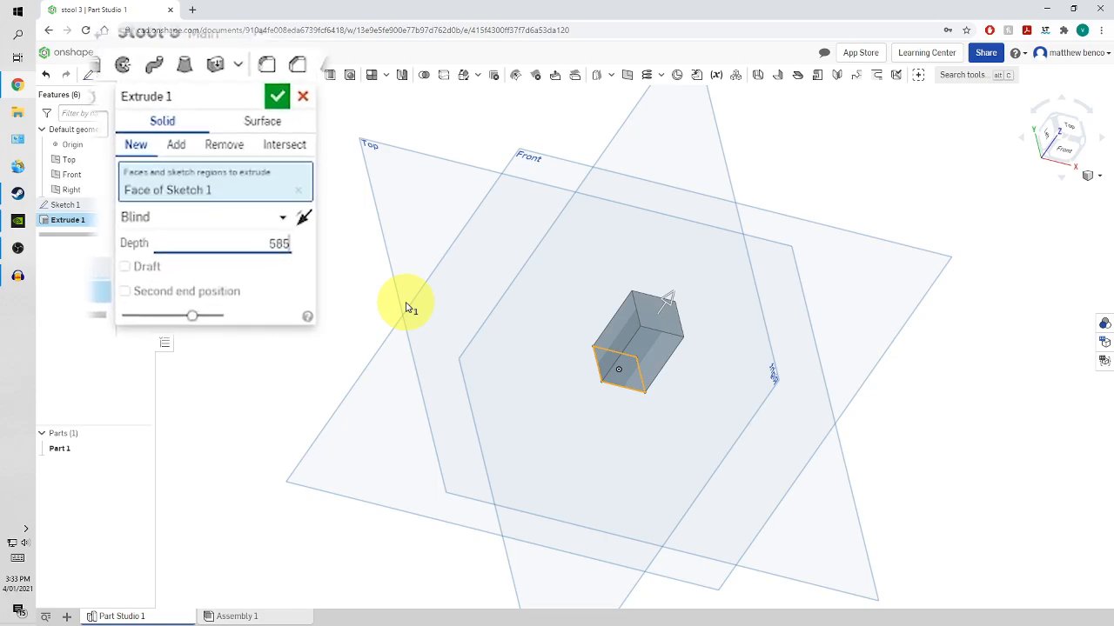
{"action": "key", "text": "Return"}
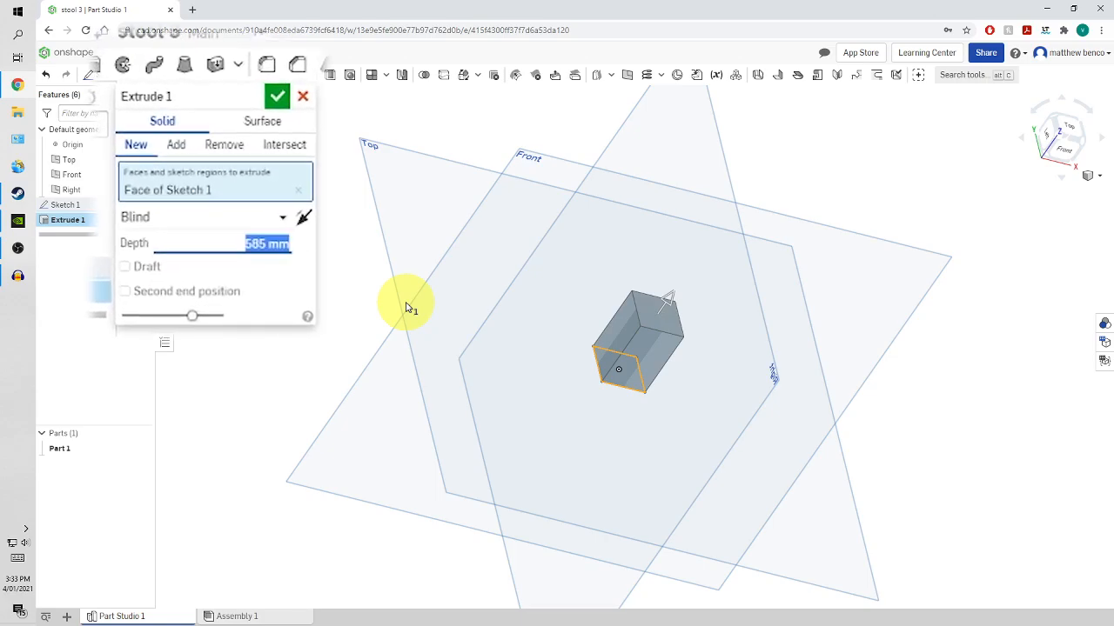
{"action": "left_click", "coordinate": [257, 92]}
Open the extruded part's properties and set its name to "leg".
{"action": "scroll", "coordinate": [728, 314], "scroll_direction": "down", "scroll_amount": 3}
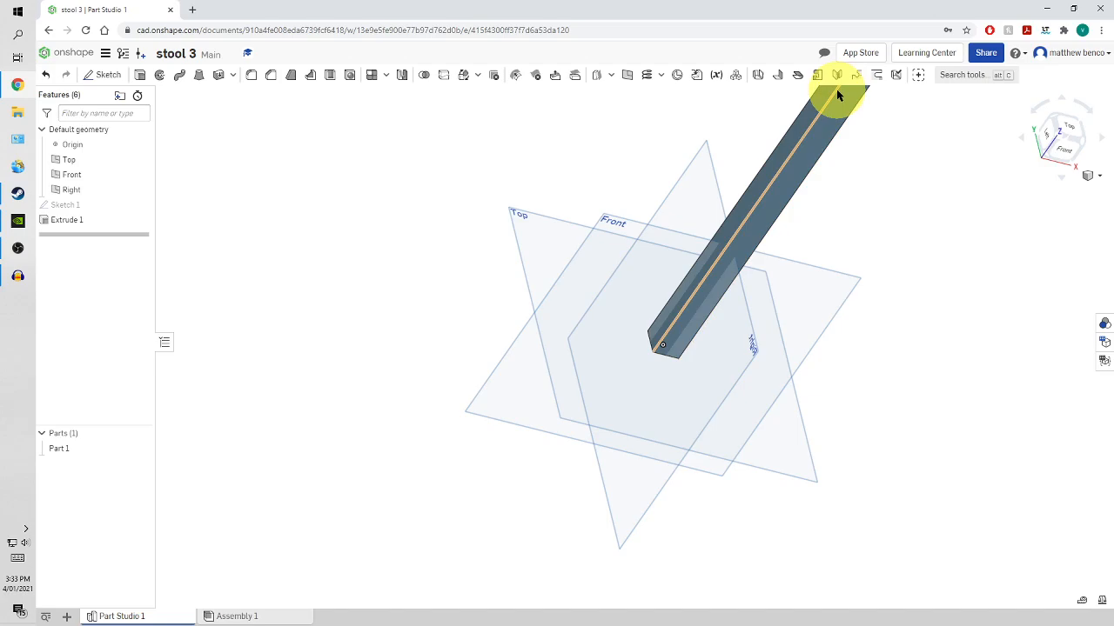
{"action": "left_click", "coordinate": [1062, 161]}
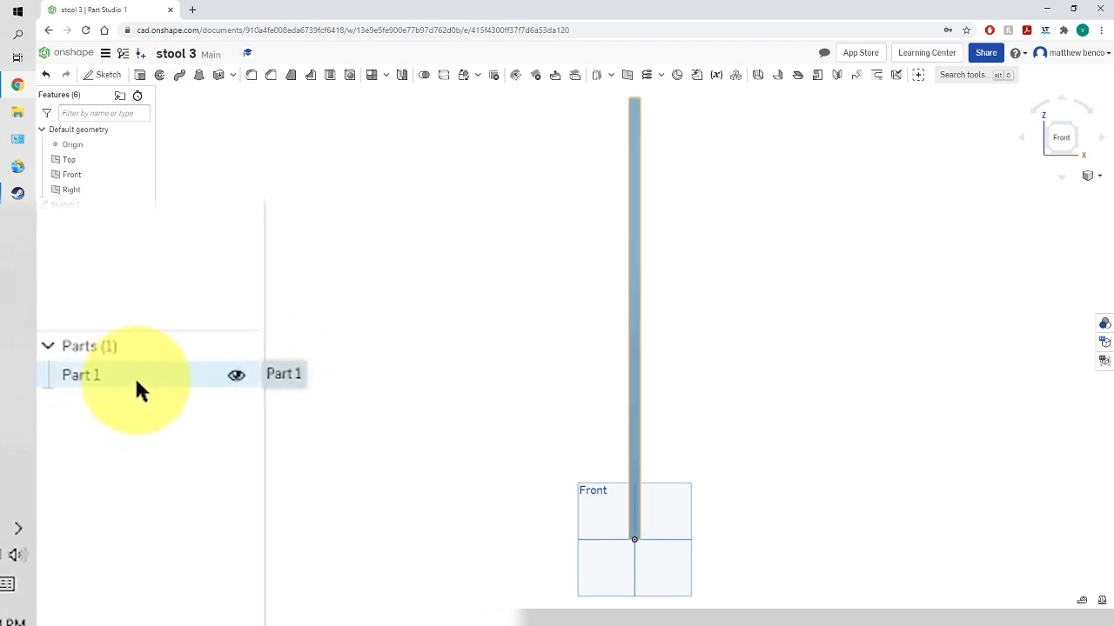
{"action": "right_click", "coordinate": [136, 383]}
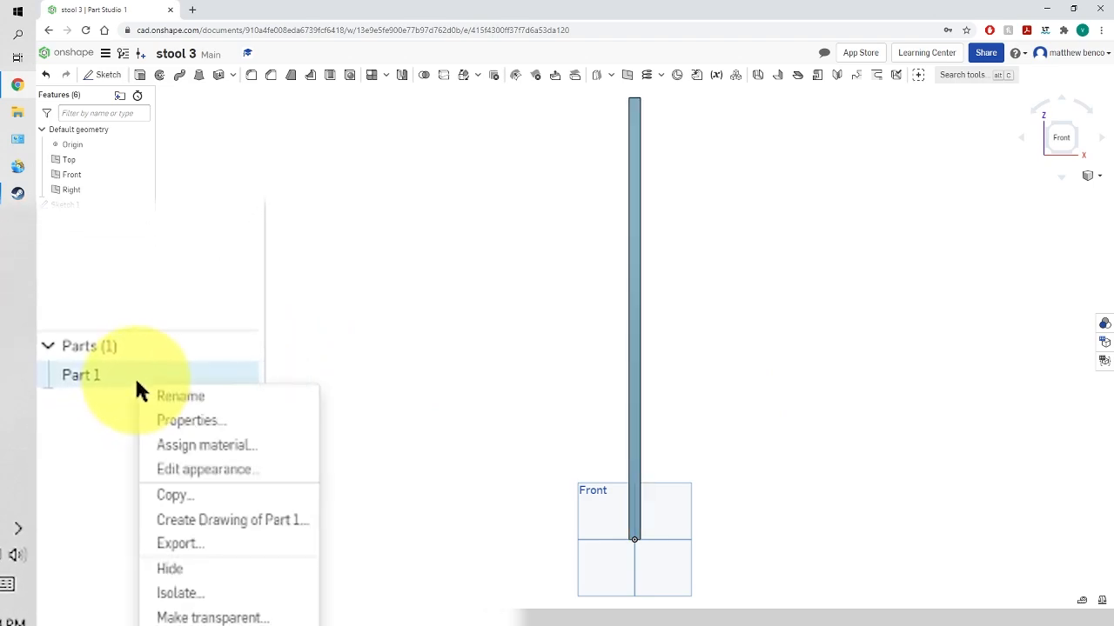
{"action": "left_click", "coordinate": [189, 420]}
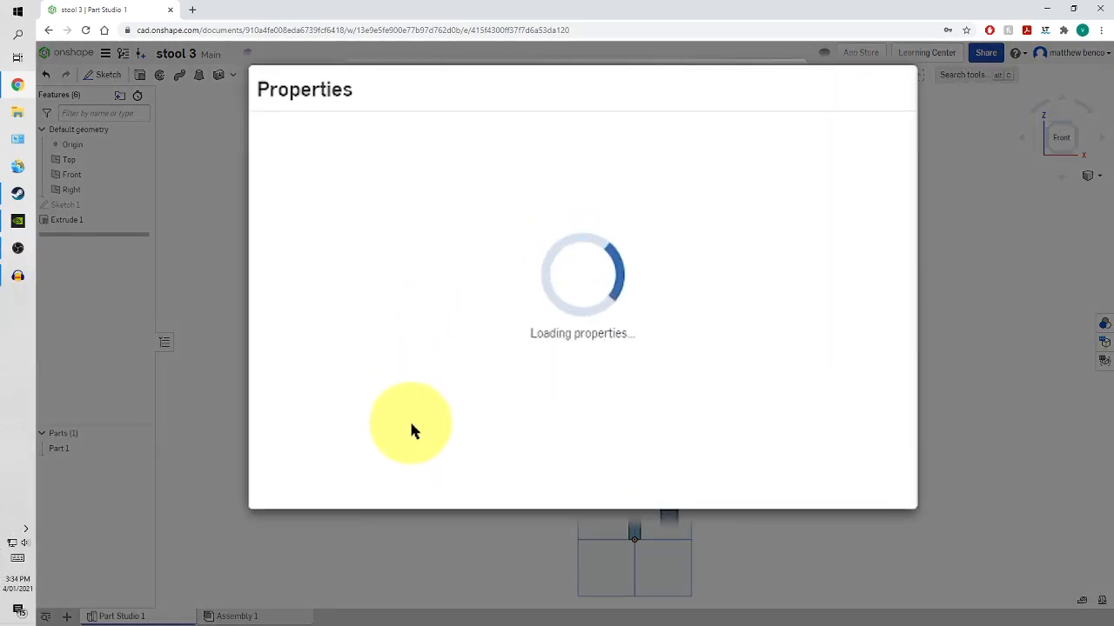
{"action": "triple_click", "coordinate": [328, 210]}
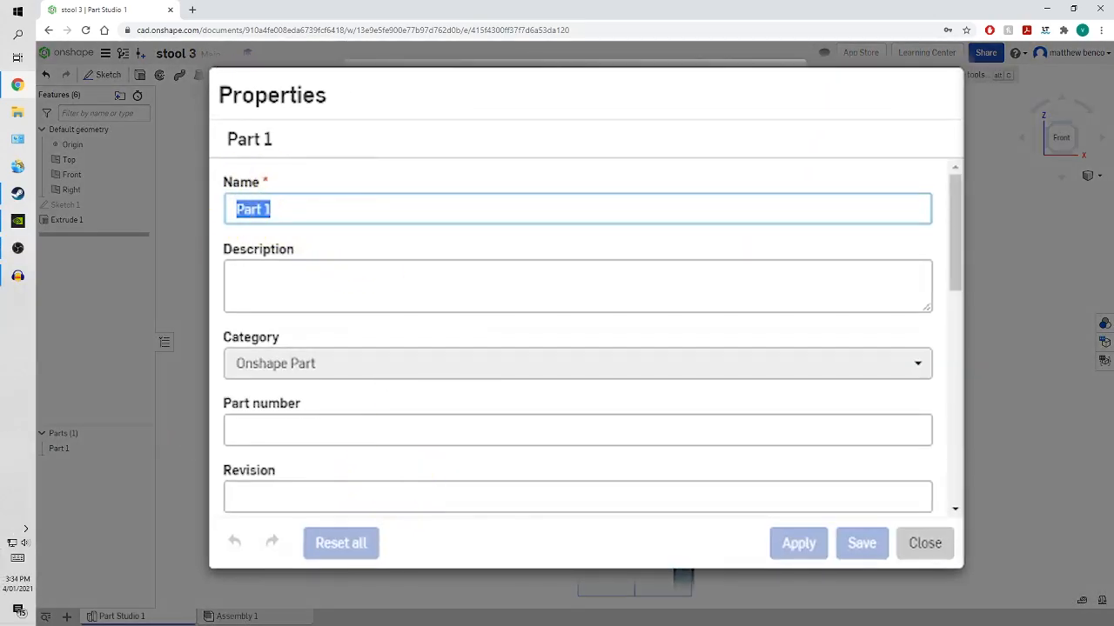
{"action": "type", "text": "leg"}
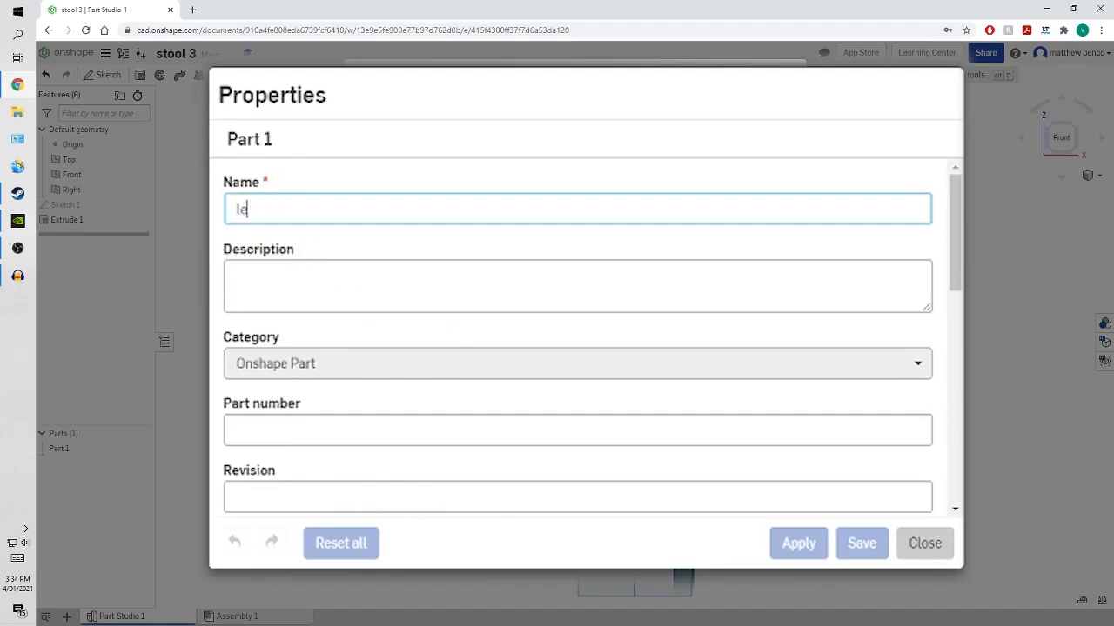
Enter the description "leg" with "15x15x585 RHS" on a second line, set the part number to 1, and save the properties.
{"action": "left_click", "coordinate": [281, 281]}
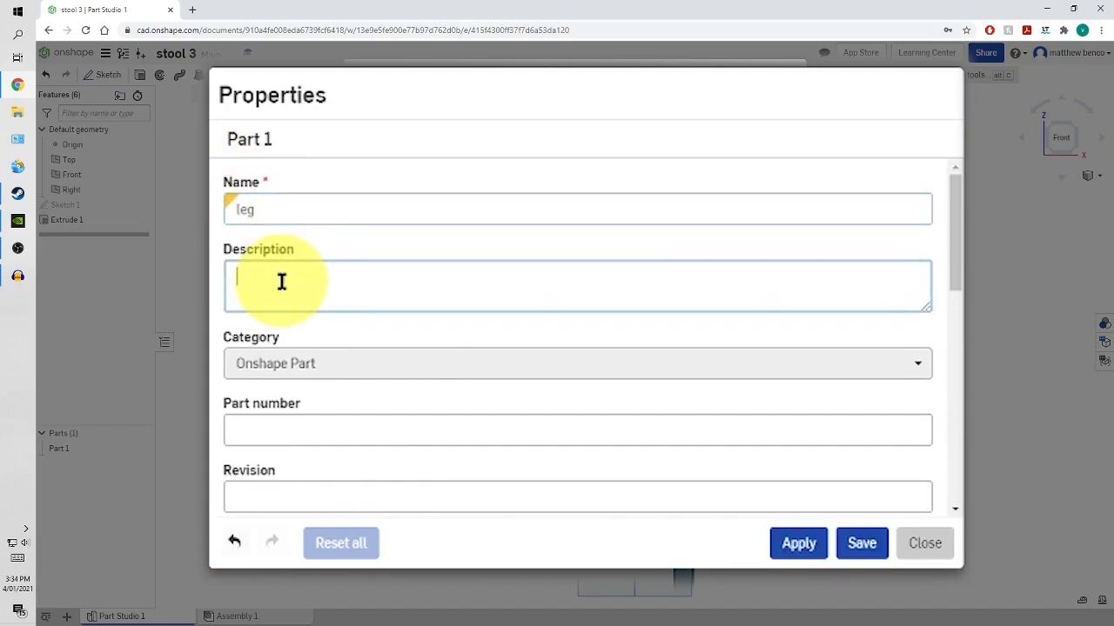
{"action": "type", "text": "leg"}
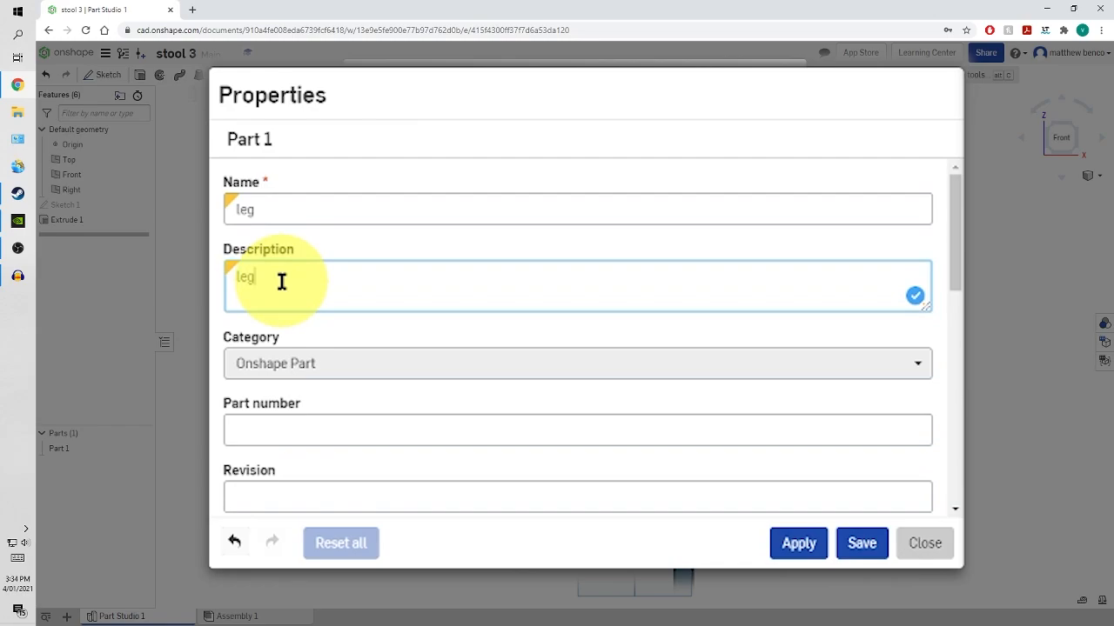
{"action": "key", "text": "Return"}
{"action": "type", "text": "15x15x585 RHS"}
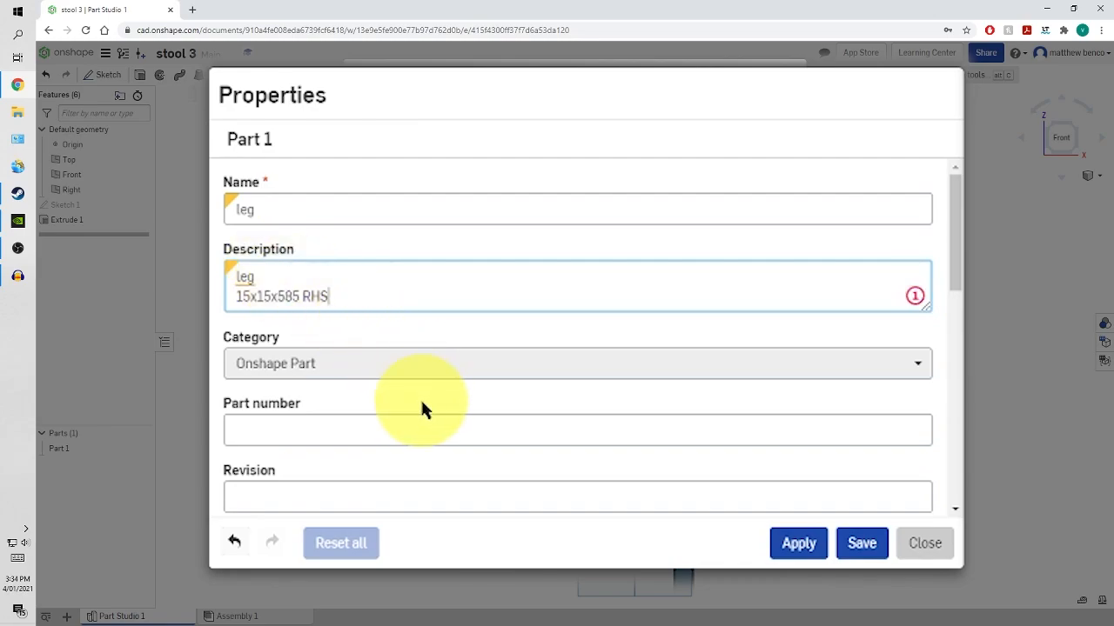
{"action": "left_click", "coordinate": [403, 424]}
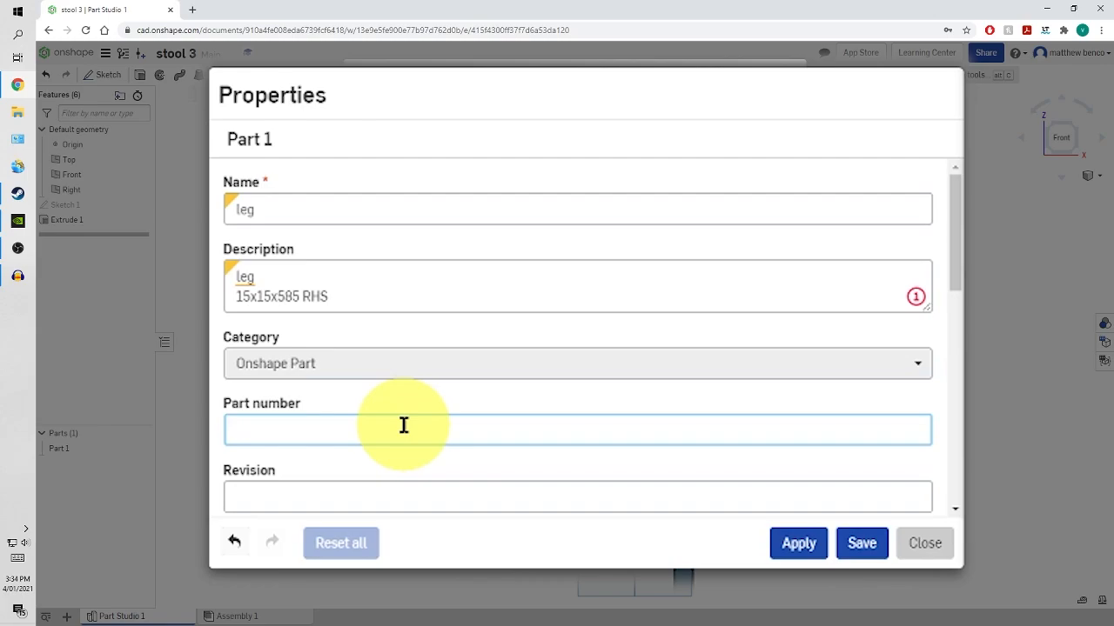
{"action": "type", "text": "1"}
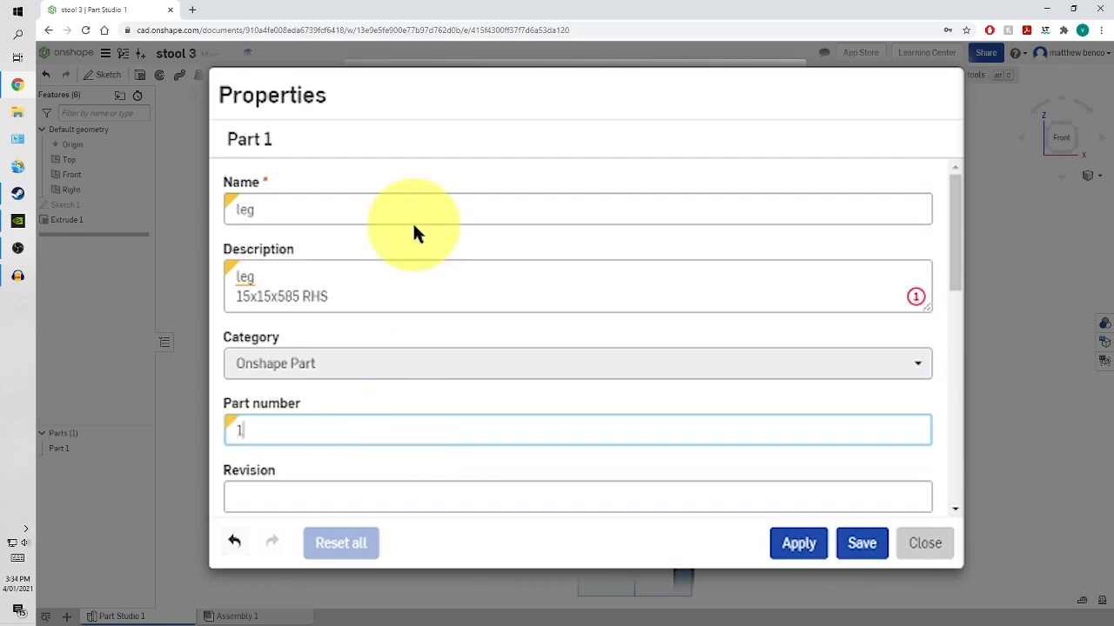
{"action": "left_click", "coordinate": [860, 543]}
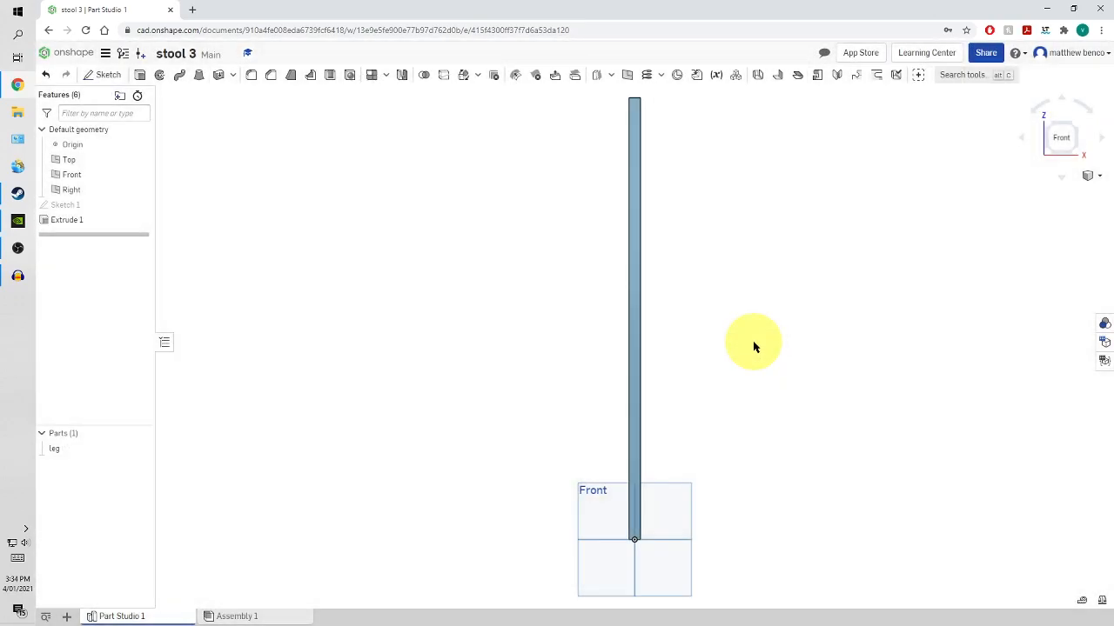
Hide the leg part and start a new sketch on the Front plane.
{"action": "mouse_move", "coordinate": [133, 450]}
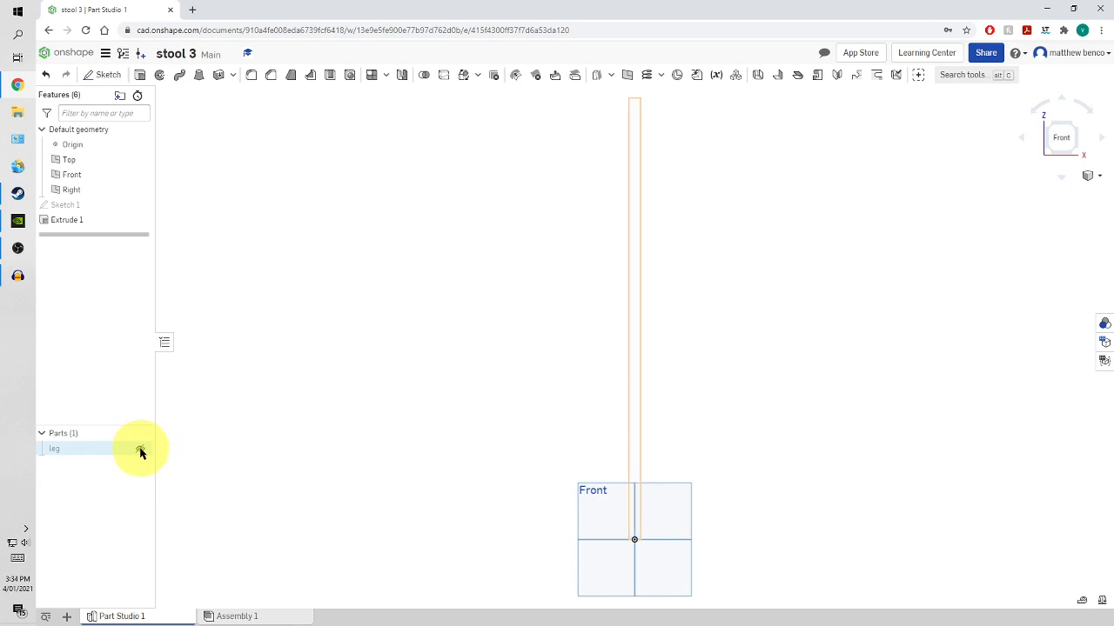
{"action": "left_click", "coordinate": [141, 452]}
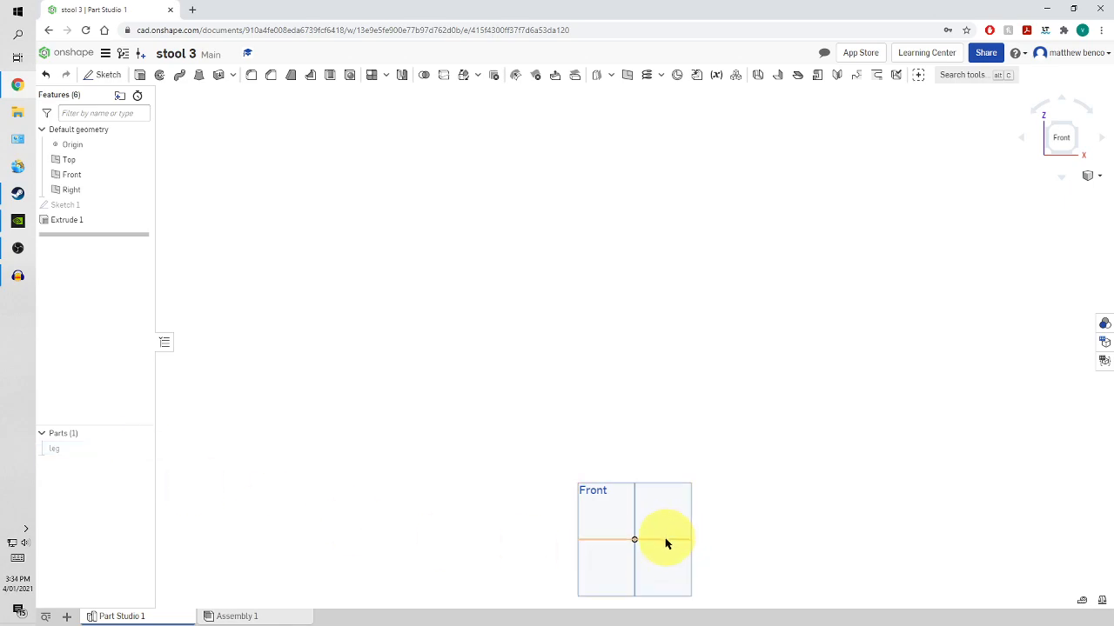
{"action": "scroll", "coordinate": [662, 527], "scroll_direction": "up", "scroll_amount": 3}
{"action": "scroll", "coordinate": [661, 527], "scroll_direction": "up", "scroll_amount": 1}
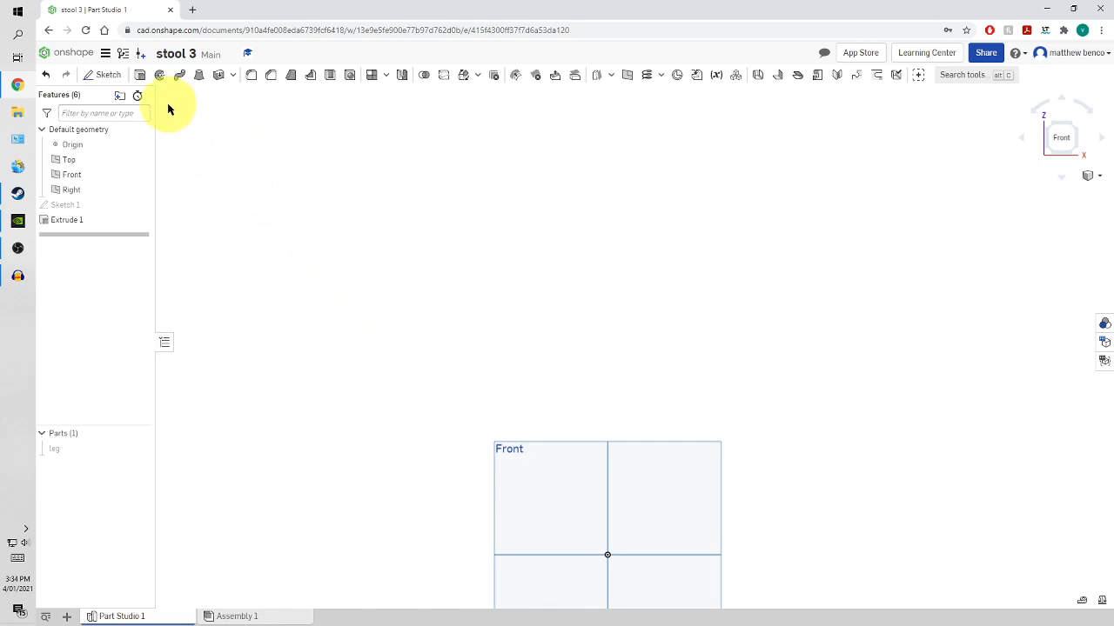
{"action": "left_click", "coordinate": [108, 75]}
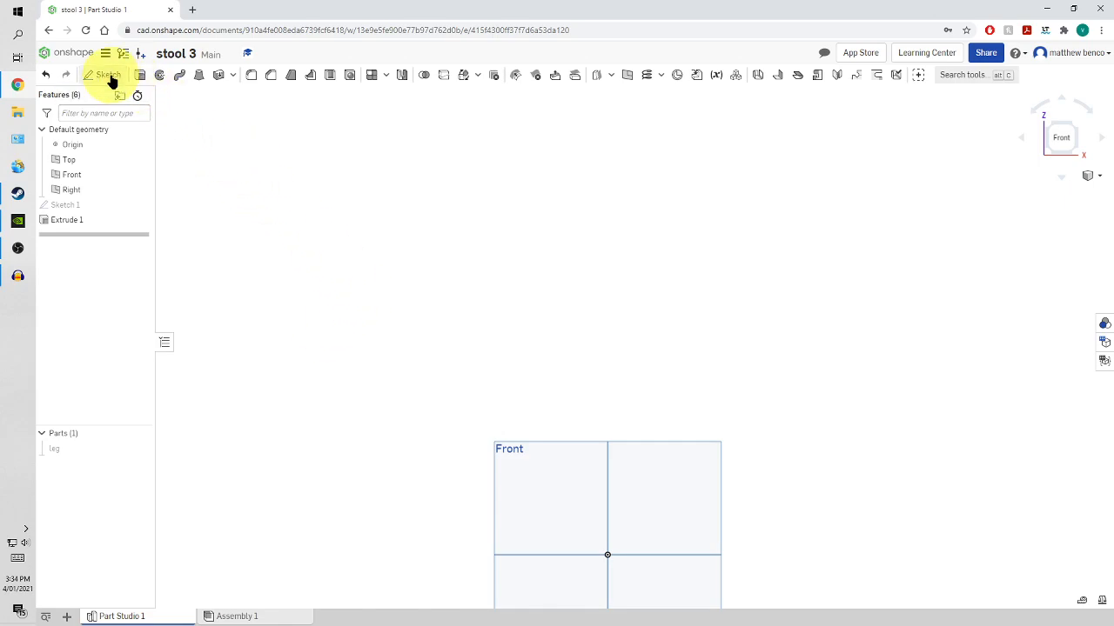
{"action": "left_click", "coordinate": [542, 450]}
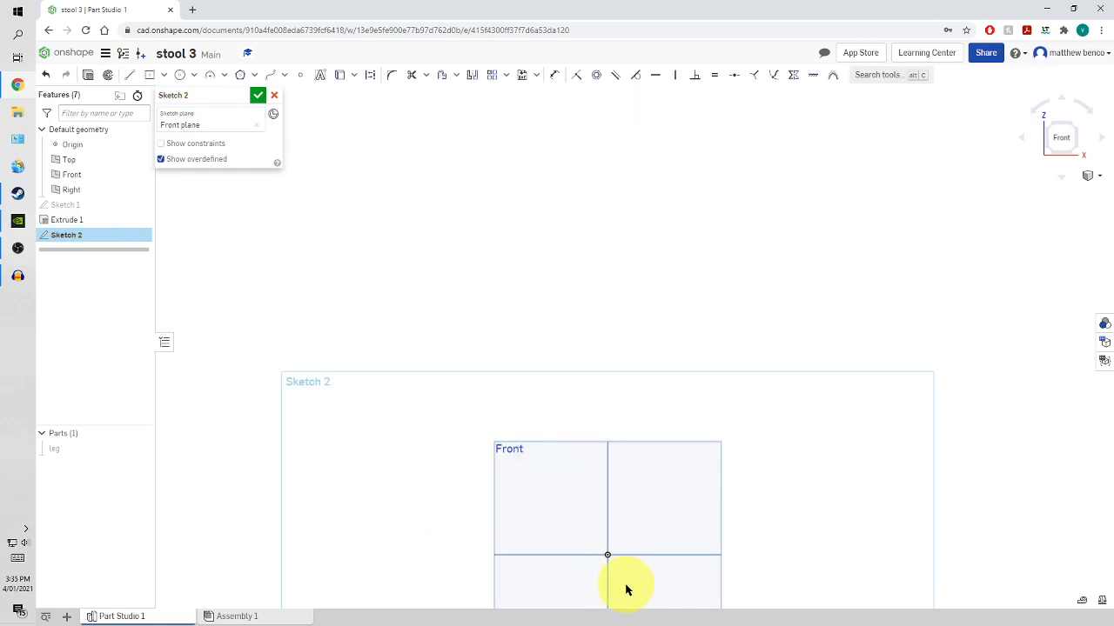
Draw a center point rectangle centred on the origin, about 46 mm wide and 39 mm high.
{"action": "scroll", "coordinate": [626, 589], "scroll_direction": "up", "scroll_amount": 2}
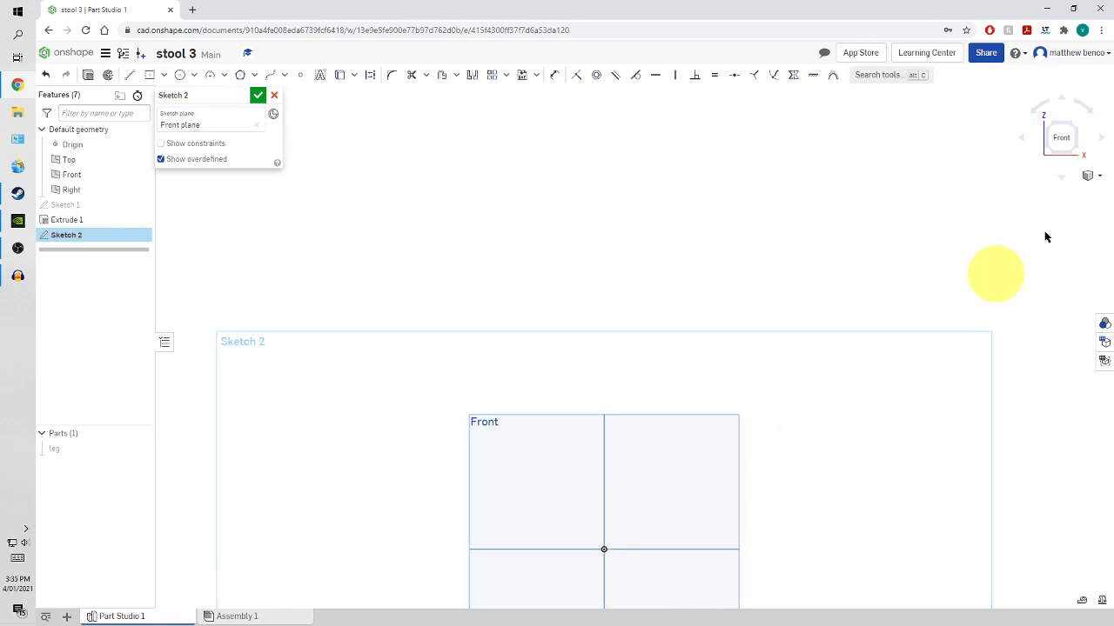
{"action": "left_click", "coordinate": [1068, 144]}
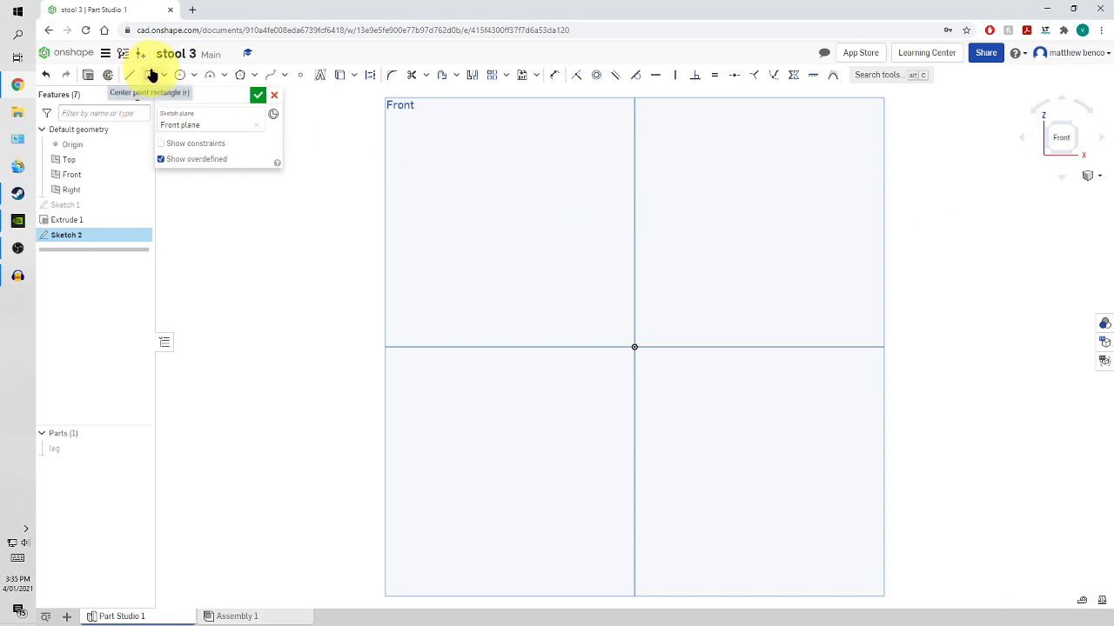
{"action": "left_click", "coordinate": [151, 75]}
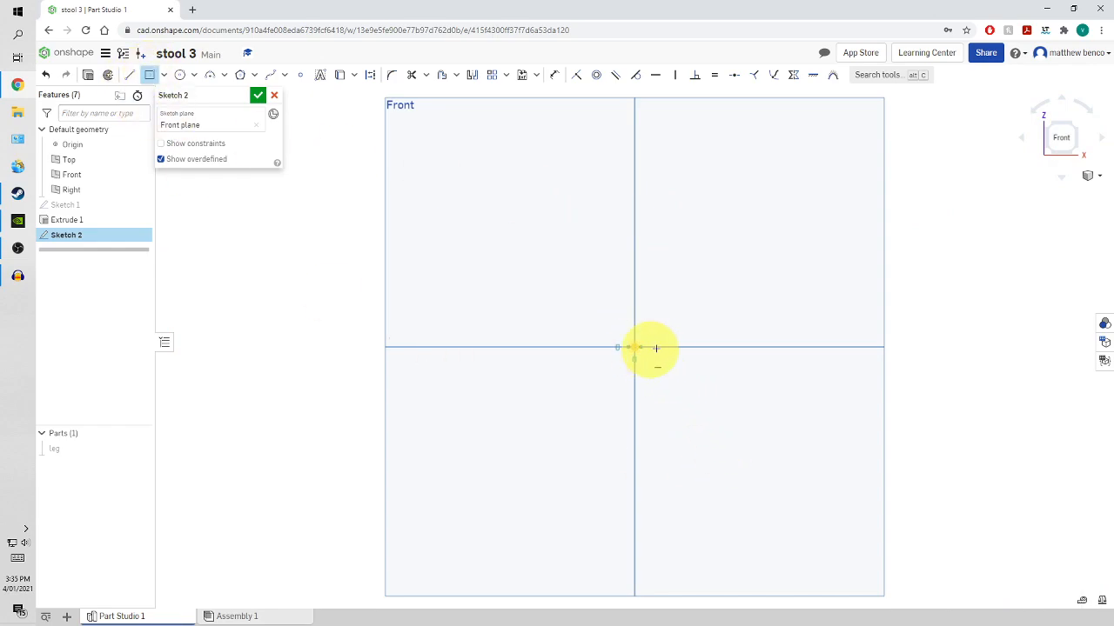
{"action": "left_click", "coordinate": [711, 282]}
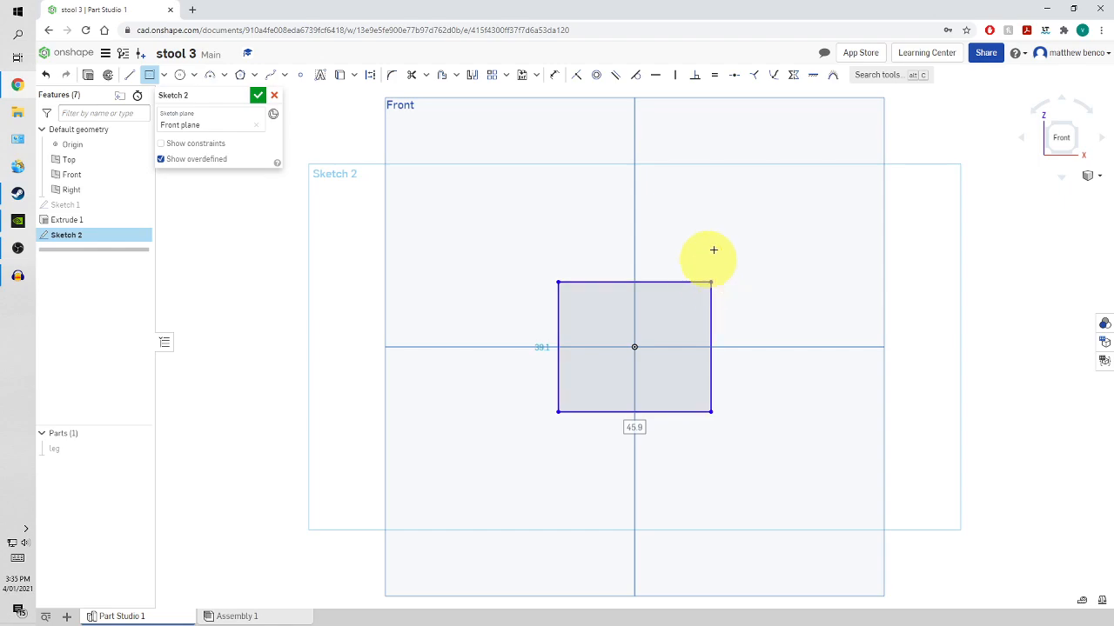
Dimension the rectangle to 15 mm wide and 15 mm high, and finish the second sketch.
{"action": "left_click", "coordinate": [553, 75]}
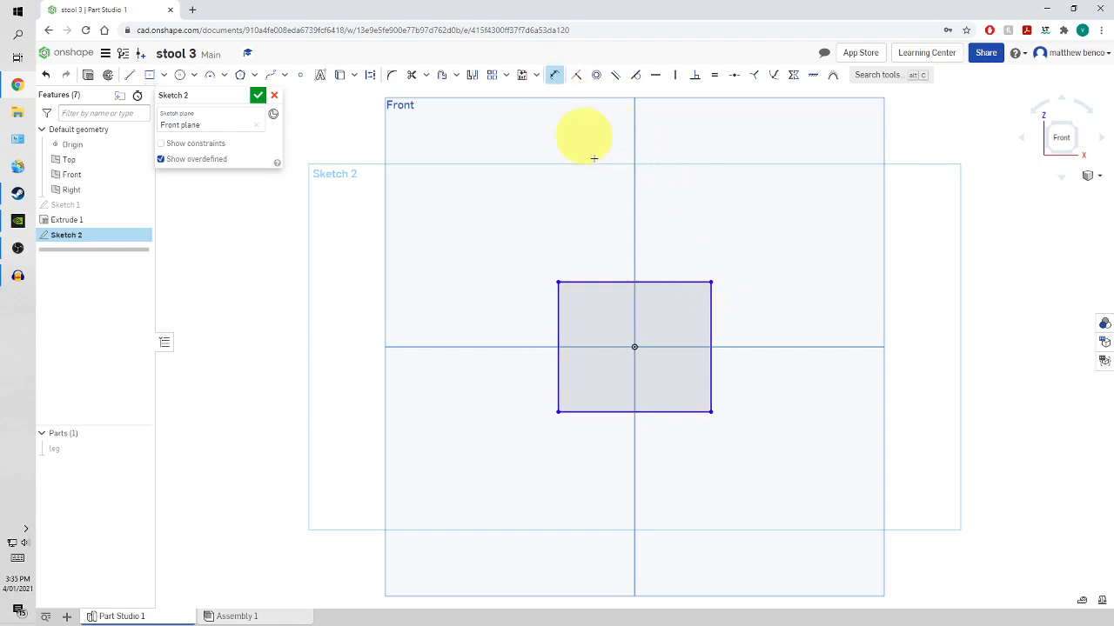
{"action": "left_click", "coordinate": [616, 281]}
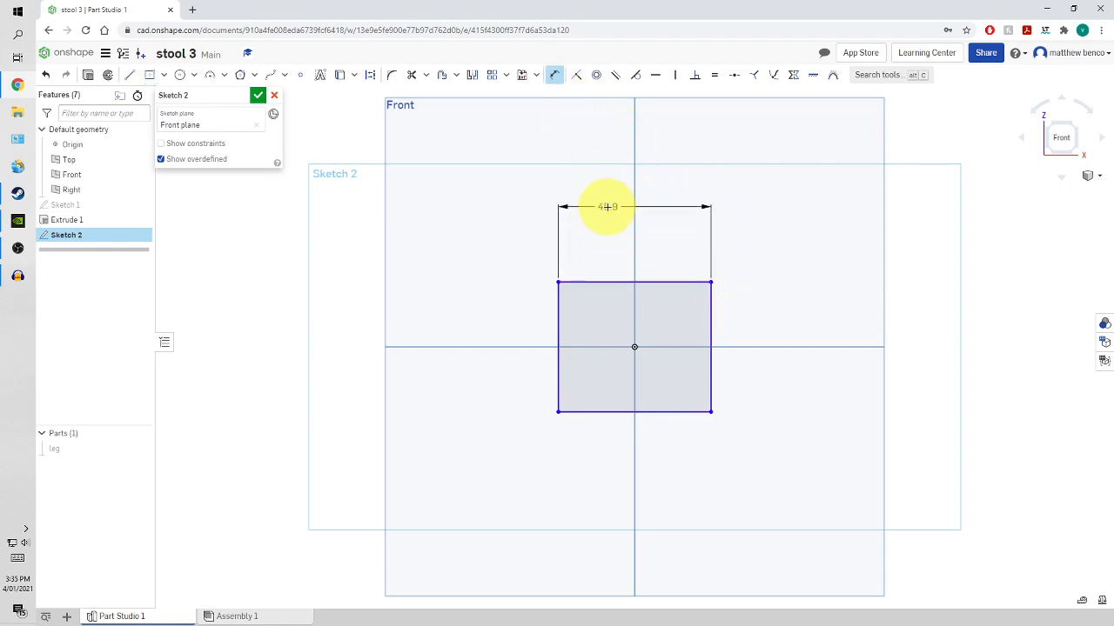
{"action": "left_click", "coordinate": [608, 208]}
{"action": "type", "text": "15"}
{"action": "key", "text": "Return"}
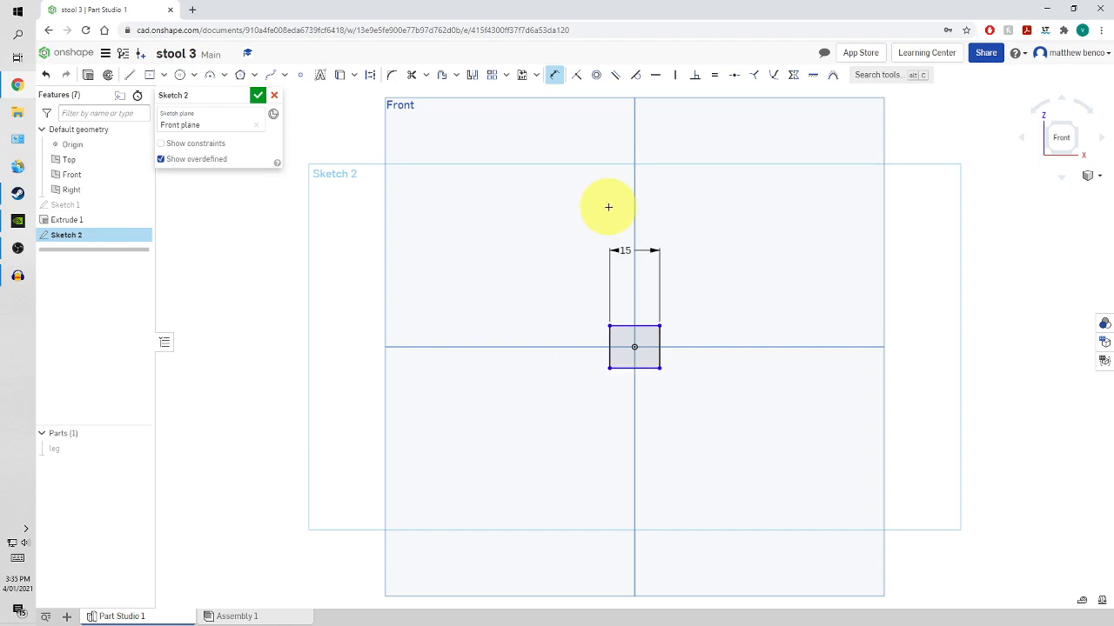
{"action": "left_click", "coordinate": [661, 338]}
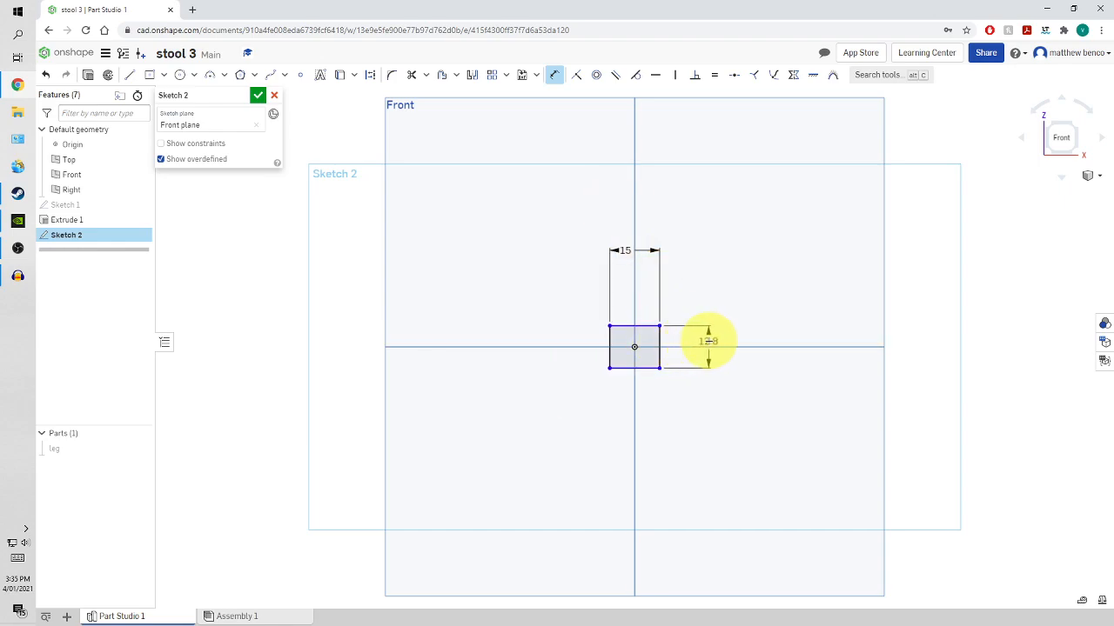
{"action": "left_click", "coordinate": [706, 339]}
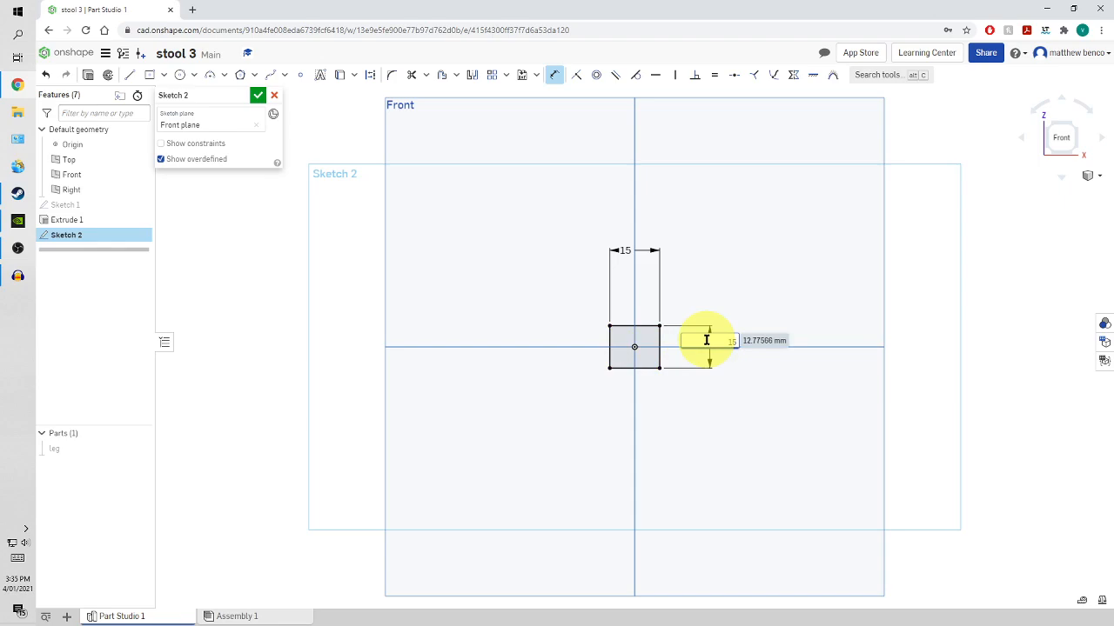
{"action": "key", "text": "Return"}
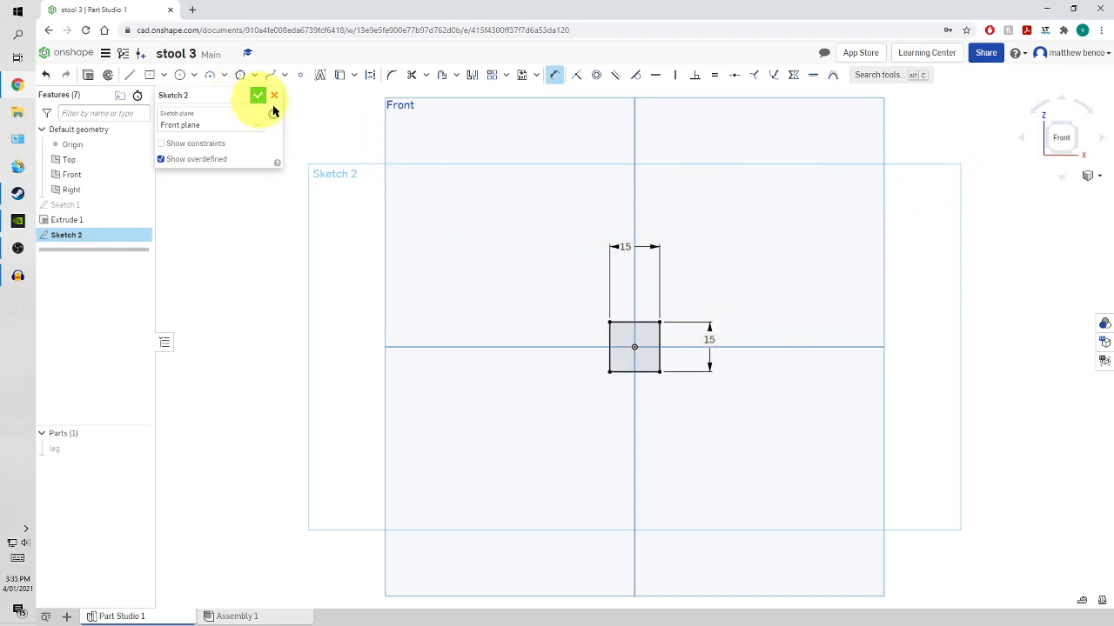
{"action": "left_click", "coordinate": [258, 95]}
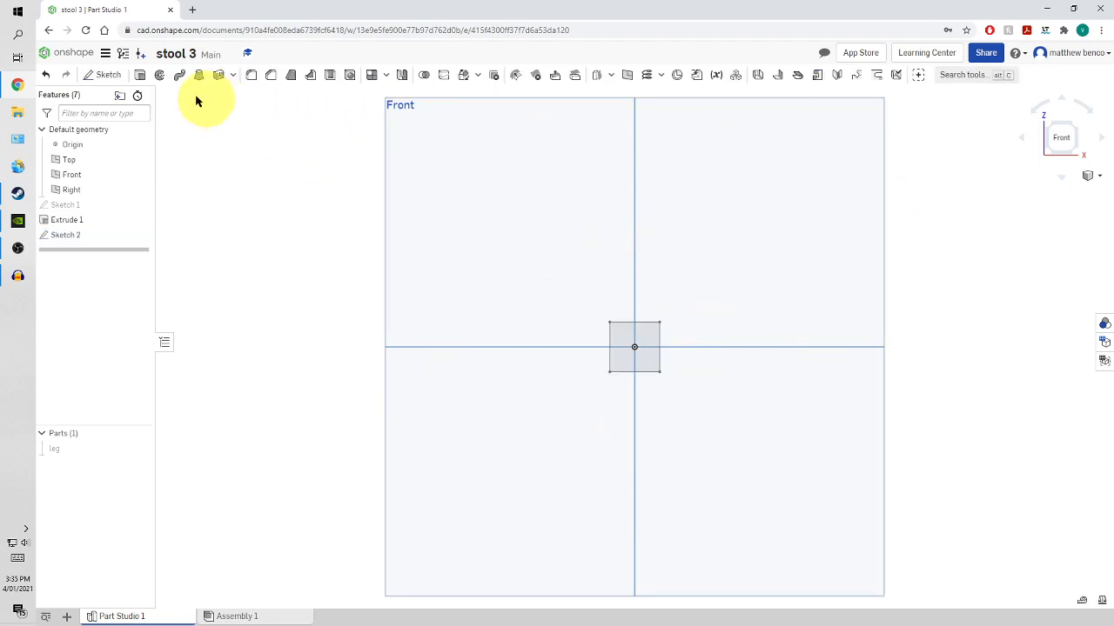
Extrude the square region of the second sketch as a new solid with a blind depth of 270 mm.
{"action": "left_click", "coordinate": [138, 75]}
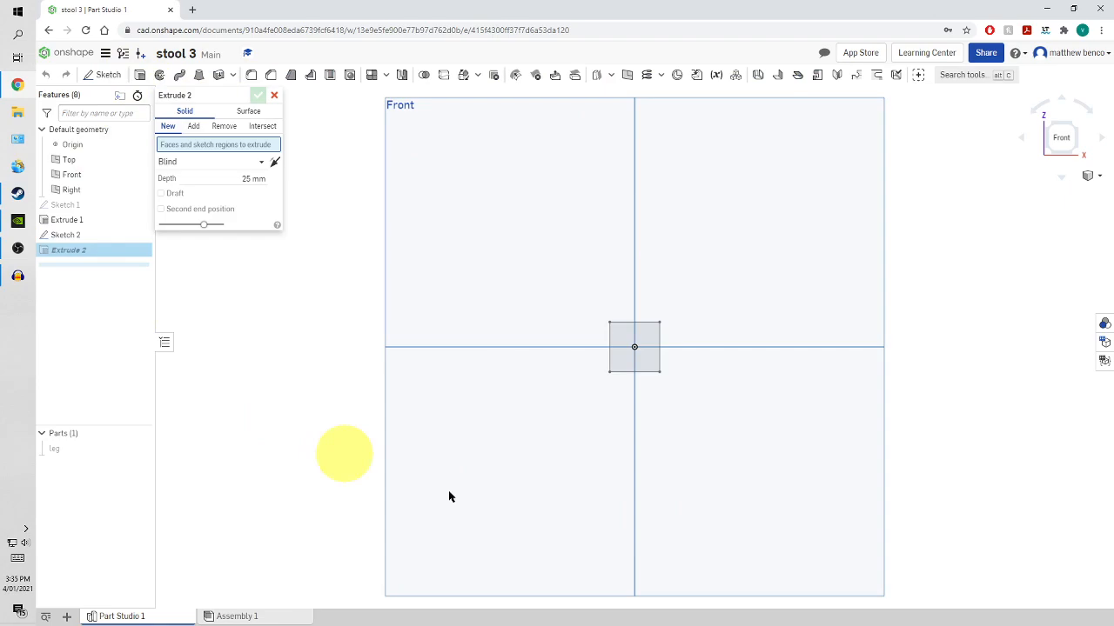
{"action": "left_click", "coordinate": [653, 331]}
{"action": "left_click", "coordinate": [252, 187]}
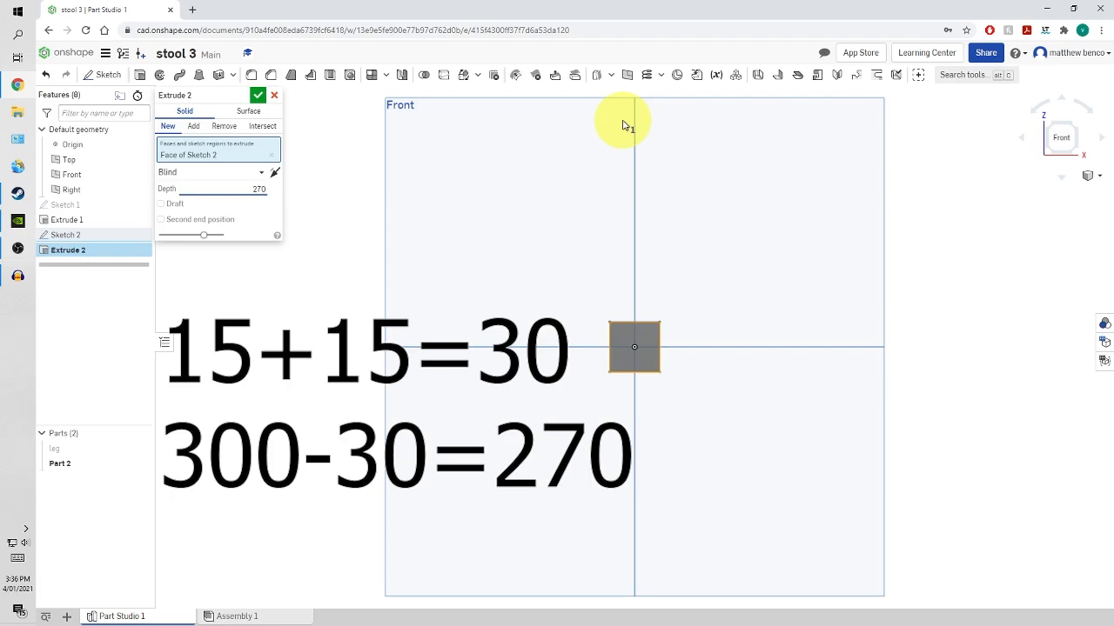
{"action": "key", "text": "Return"}
{"action": "right_click_drag", "start_coordinate": [616, 426], "coordinate": [654, 432]}
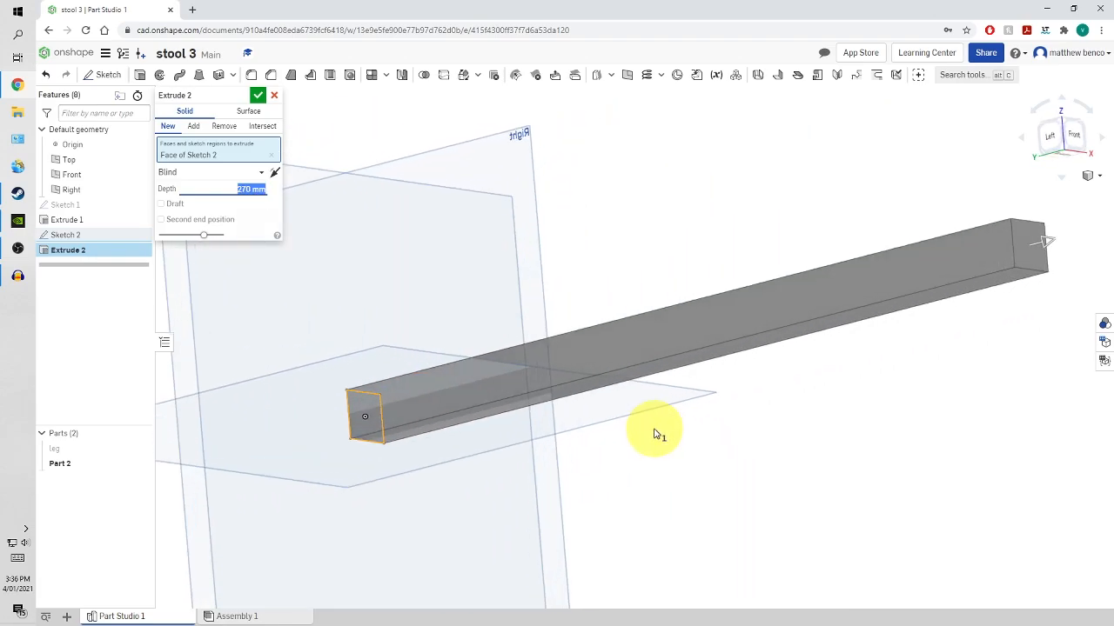
{"action": "scroll", "coordinate": [654, 431], "scroll_direction": "down", "scroll_amount": 2}
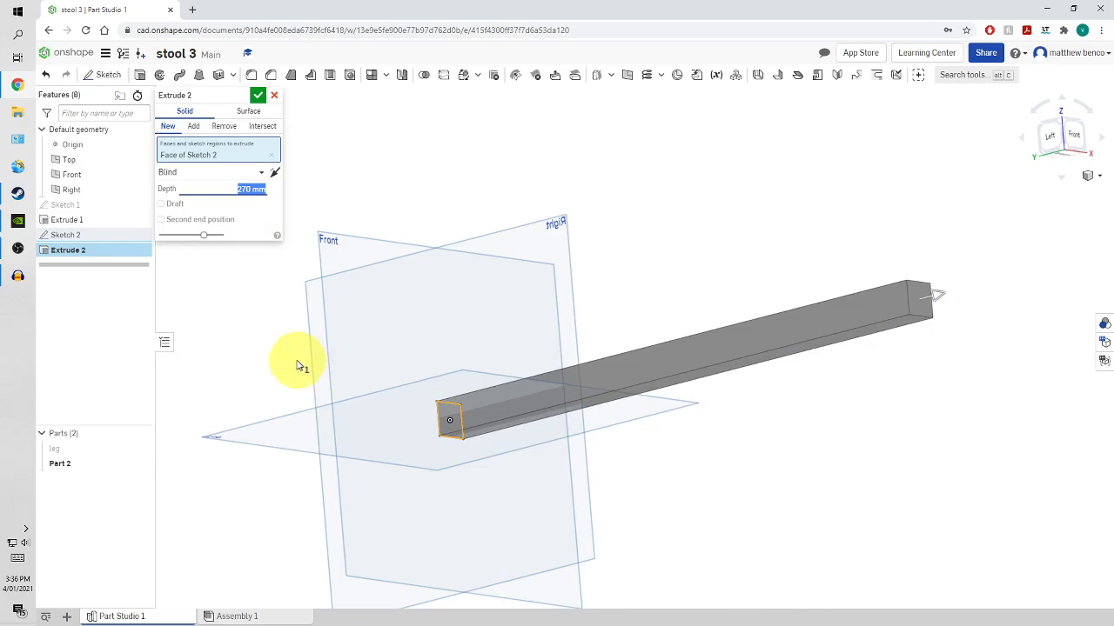
{"action": "left_click", "coordinate": [257, 95]}
Open the properties of the new 270 mm part and set its name to "foot rest".
{"action": "right_click", "coordinate": [82, 461]}
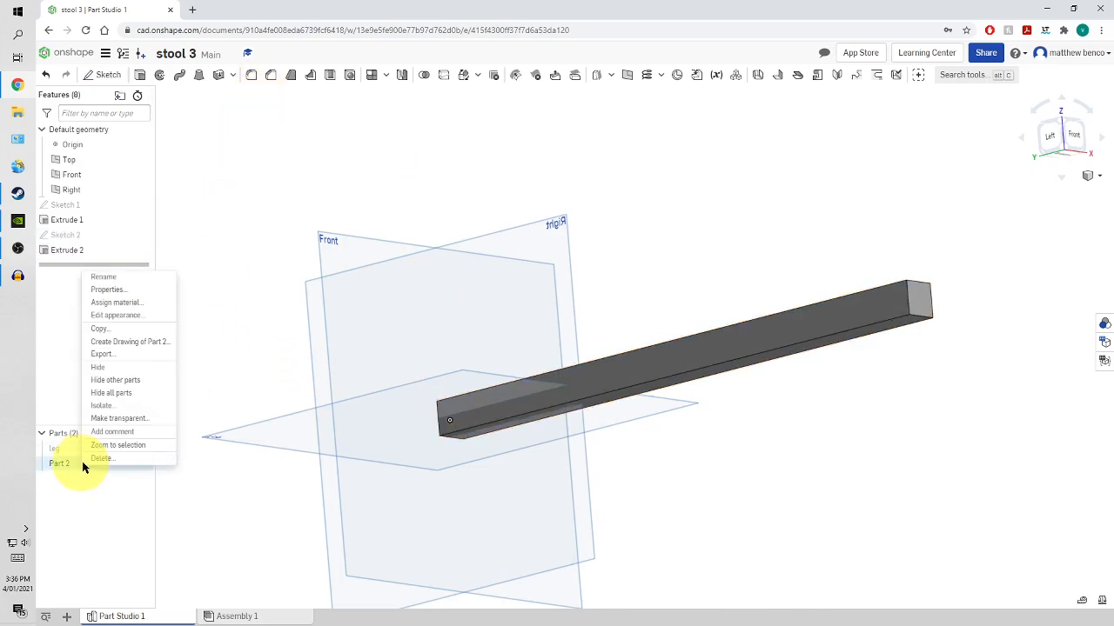
{"action": "left_click", "coordinate": [135, 292]}
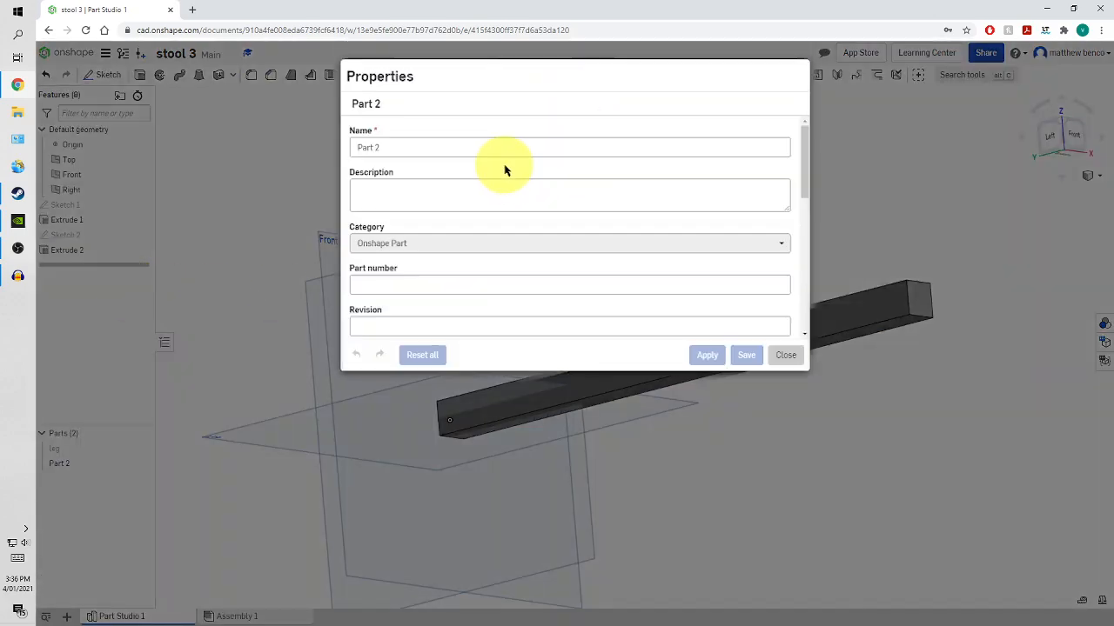
{"action": "type", "text": "f"}
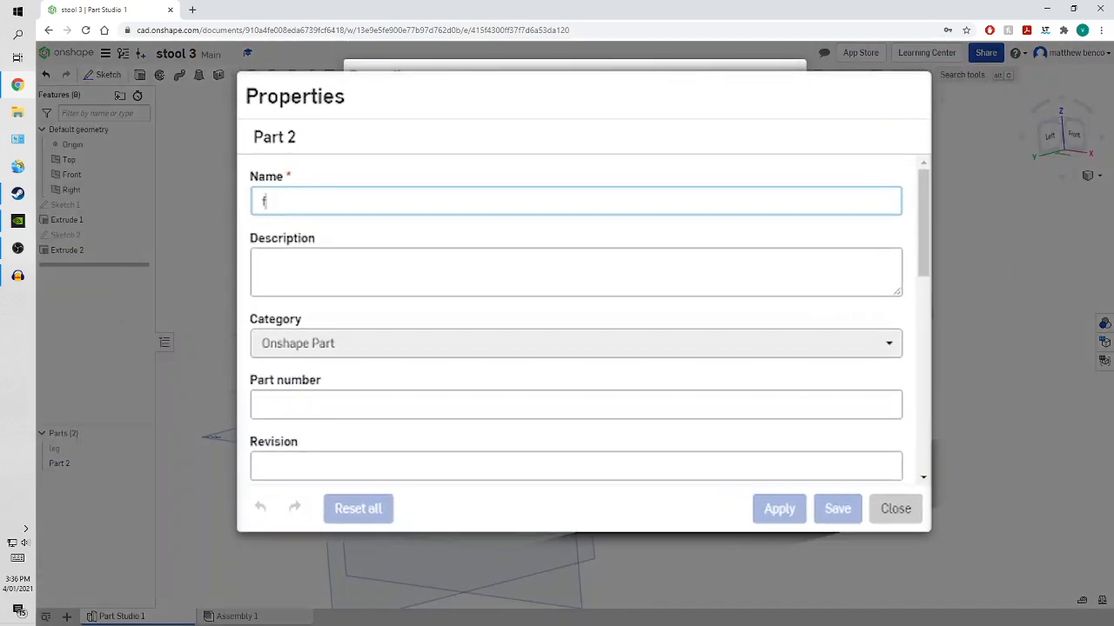
{"action": "type", "text": "oot rest"}
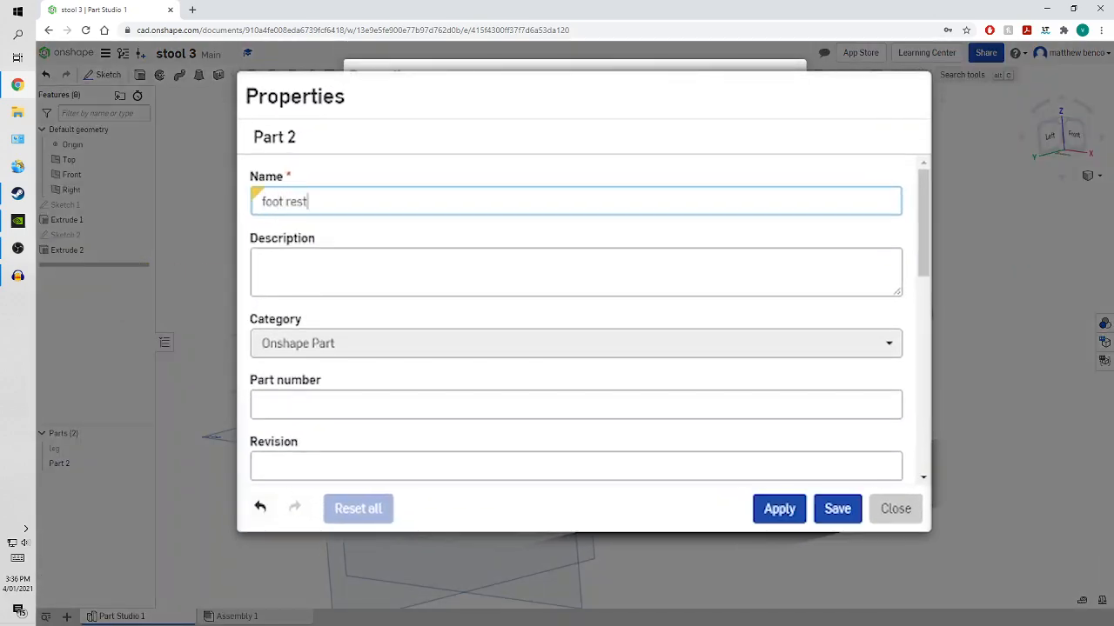
Enter the description "foot rest" with "15x15x270 RHS" on a second line, set the part number to 2, and save the properties.
{"action": "left_click_drag", "start_coordinate": [338, 193], "coordinate": [255, 201]}
{"action": "key", "text": "ctrl+c"}
{"action": "left_click", "coordinate": [281, 254]}
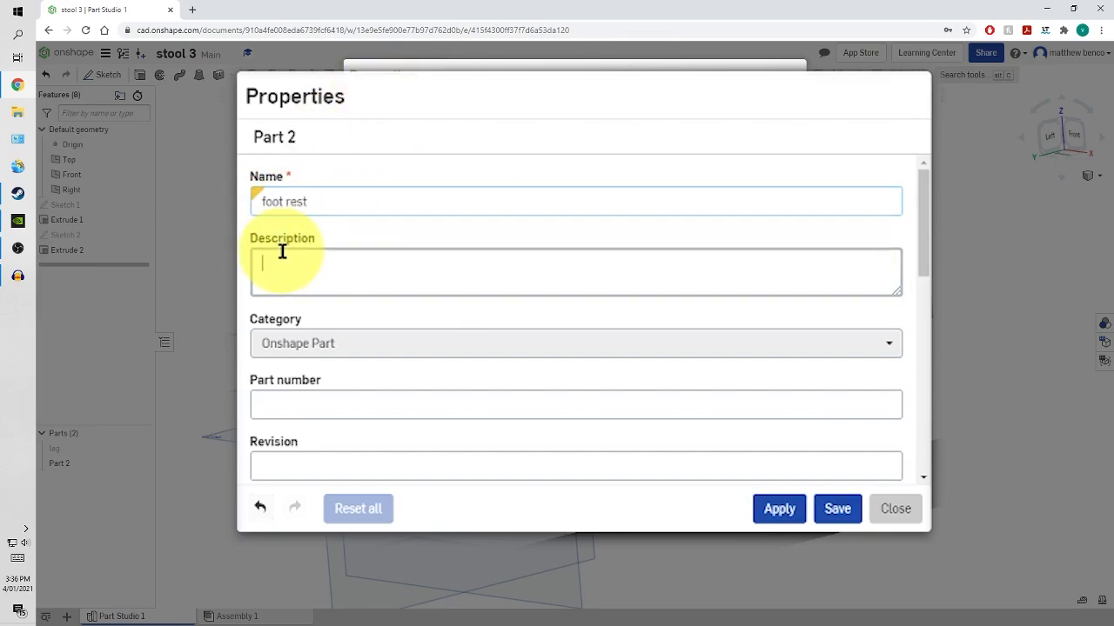
{"action": "key", "text": "ctrl+v"}
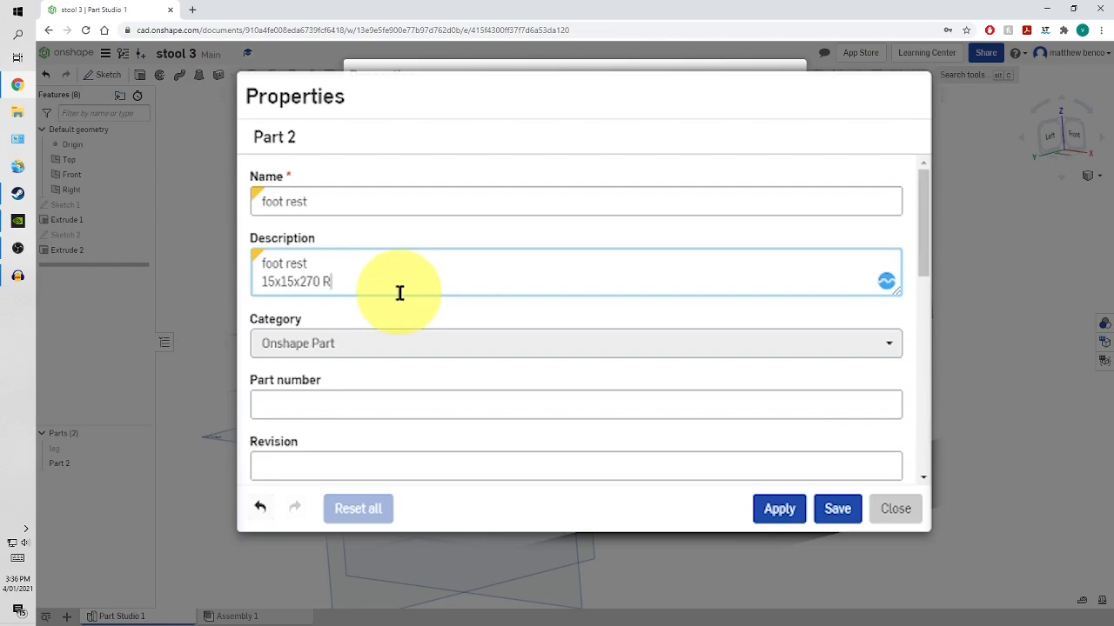
{"action": "type", "text": "HSD"}
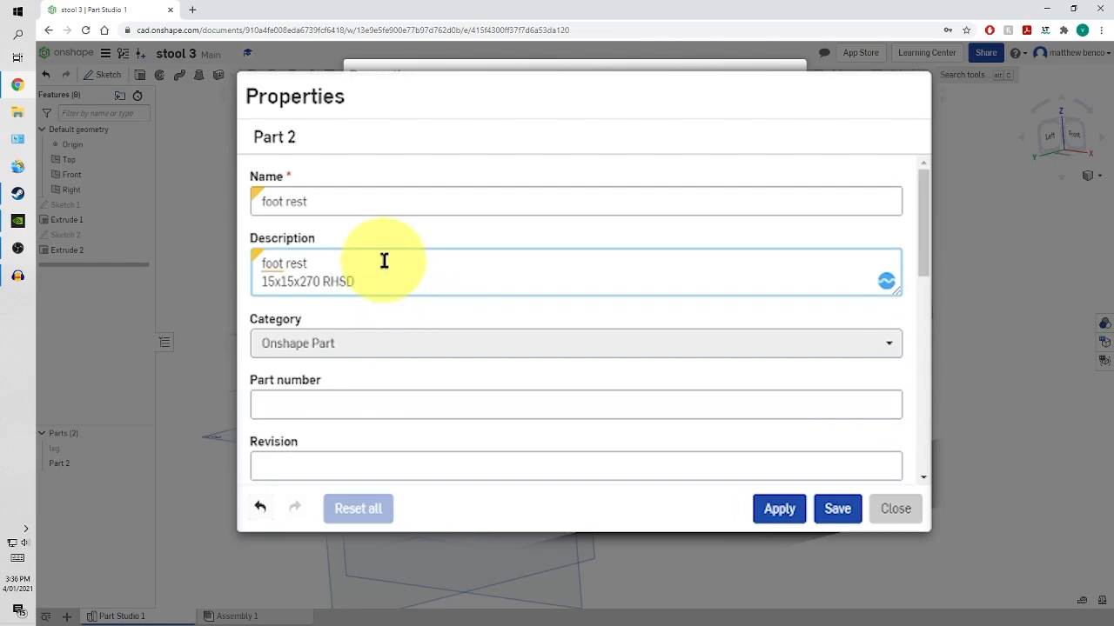
{"action": "left_click", "coordinate": [350, 401]}
{"action": "type", "text": "2"}
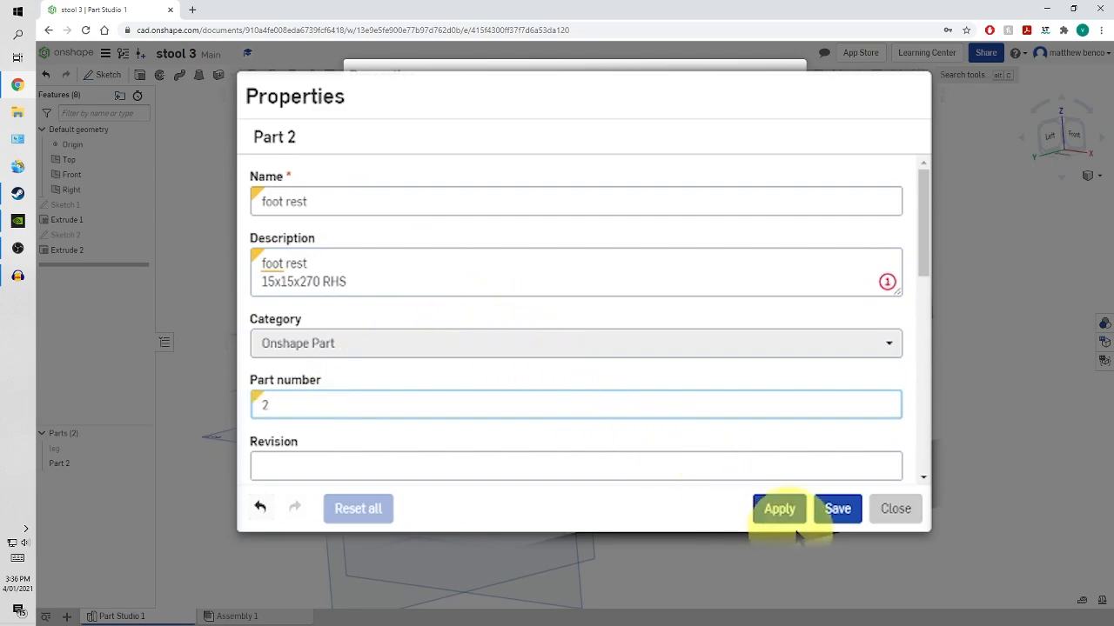
{"action": "left_click", "coordinate": [840, 512]}
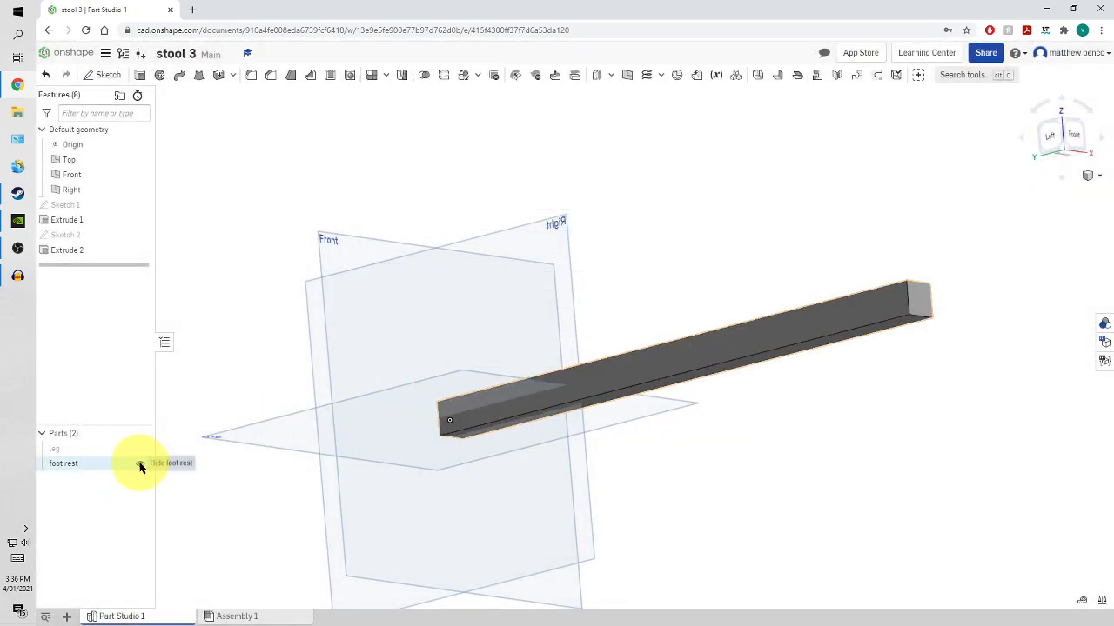
Hide the foot rest part and start a new sketch on the Front plane.
{"action": "left_click", "coordinate": [140, 466]}
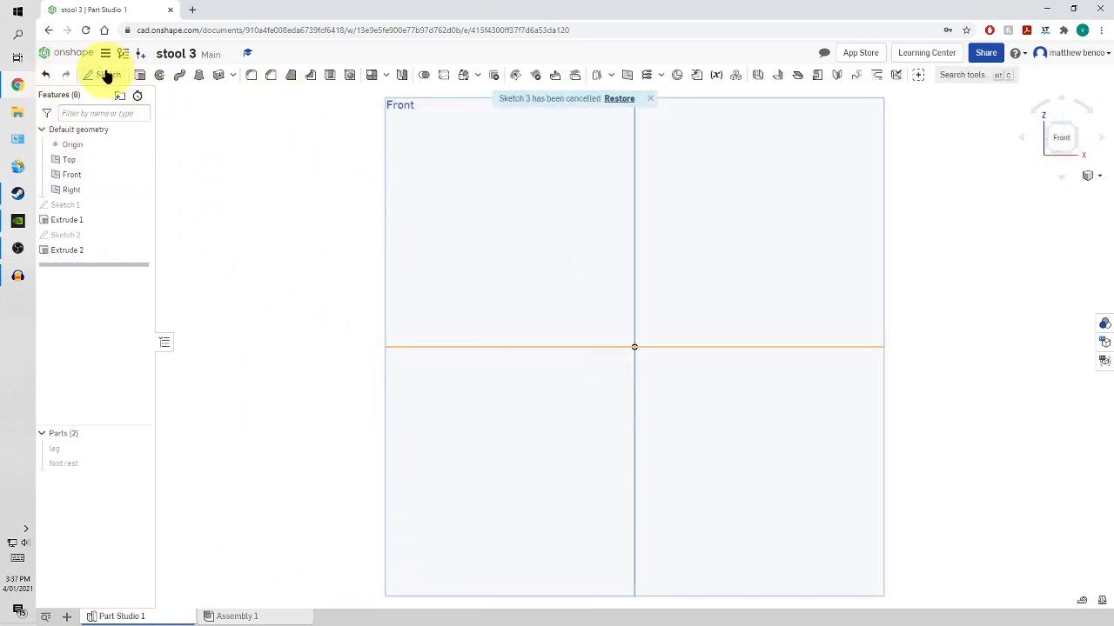
{"action": "left_click", "coordinate": [107, 74]}
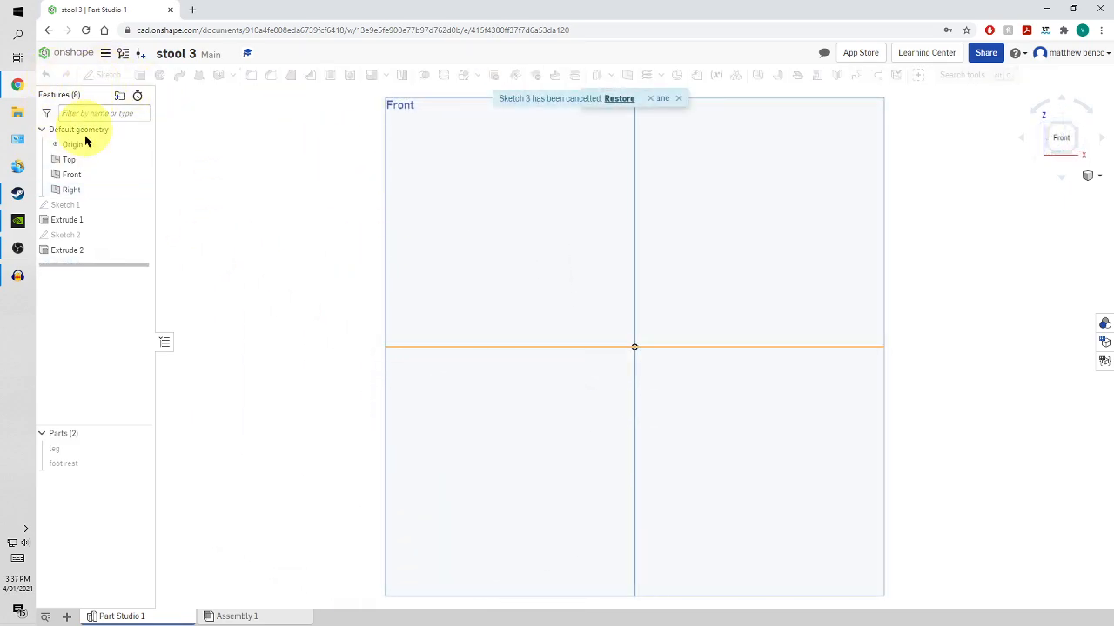
{"action": "left_click", "coordinate": [439, 116]}
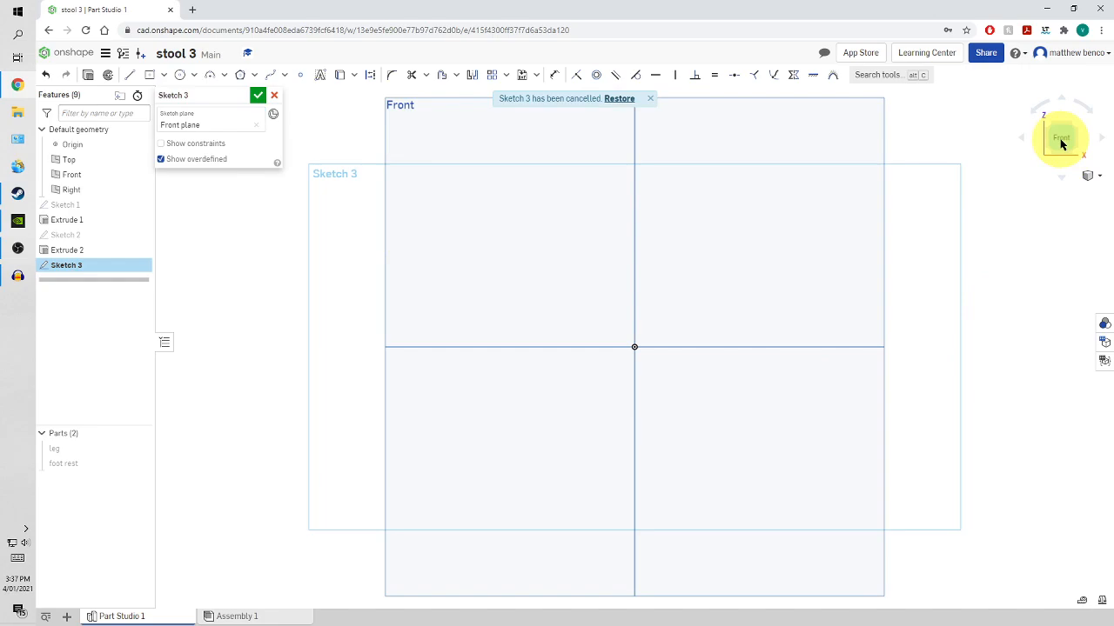
Draw a center point rectangle centred on the origin, about 42 mm wide and 35 mm high.
{"action": "left_click", "coordinate": [151, 75]}
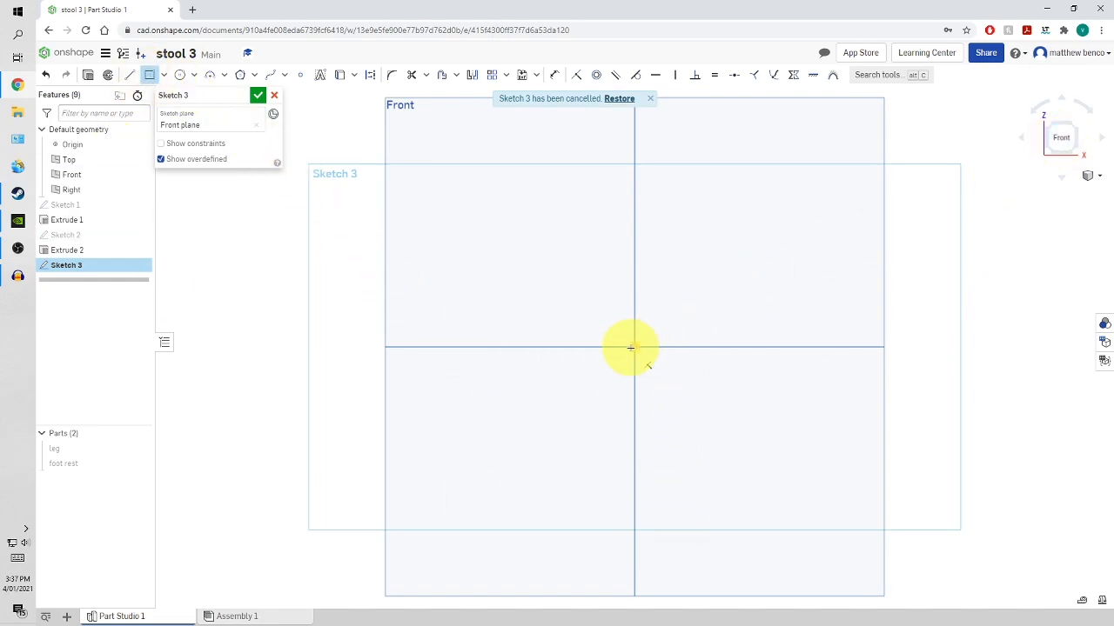
{"action": "left_click", "coordinate": [634, 347]}
{"action": "left_click", "coordinate": [705, 288]}
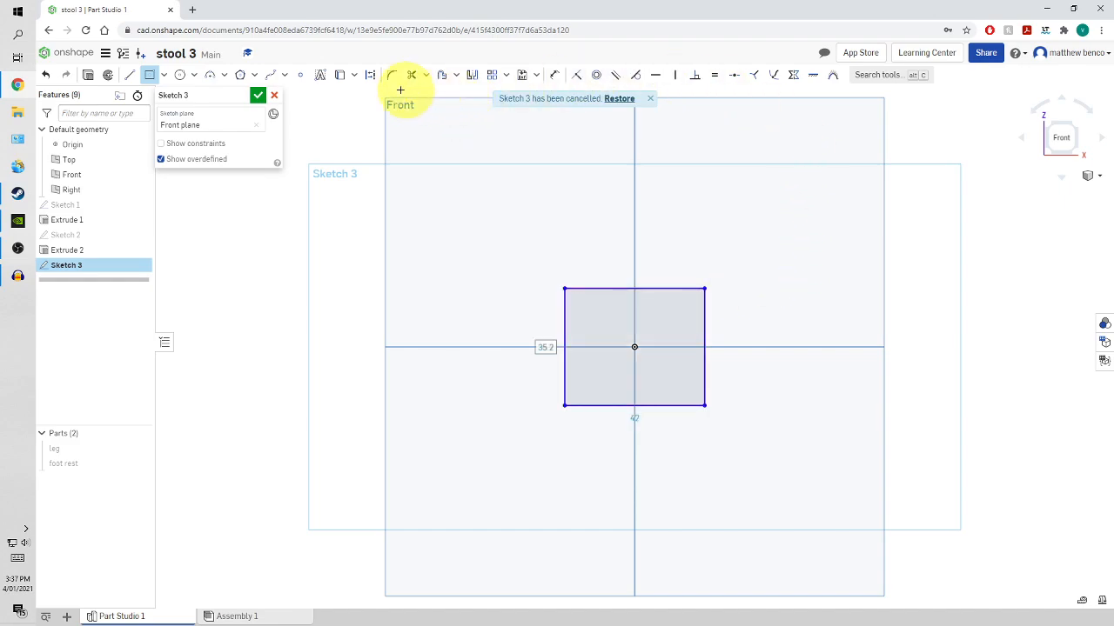
Dimension the centred rectangle to 15 mm wide and 15 mm high.
{"action": "left_click", "coordinate": [553, 75]}
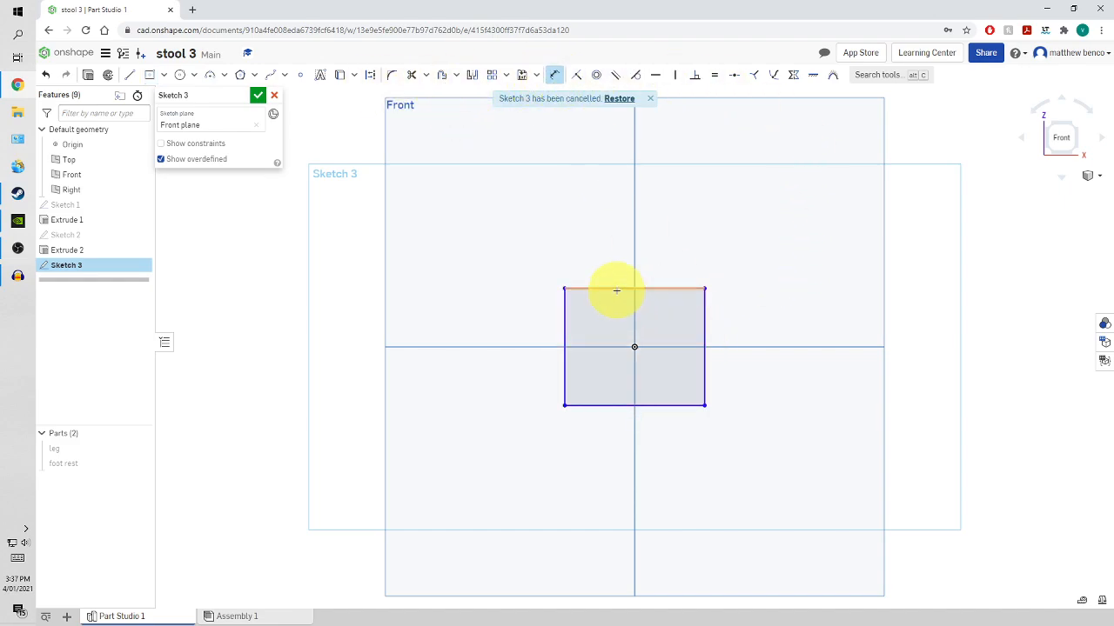
{"action": "left_click", "coordinate": [616, 289]}
{"action": "left_click", "coordinate": [621, 227]}
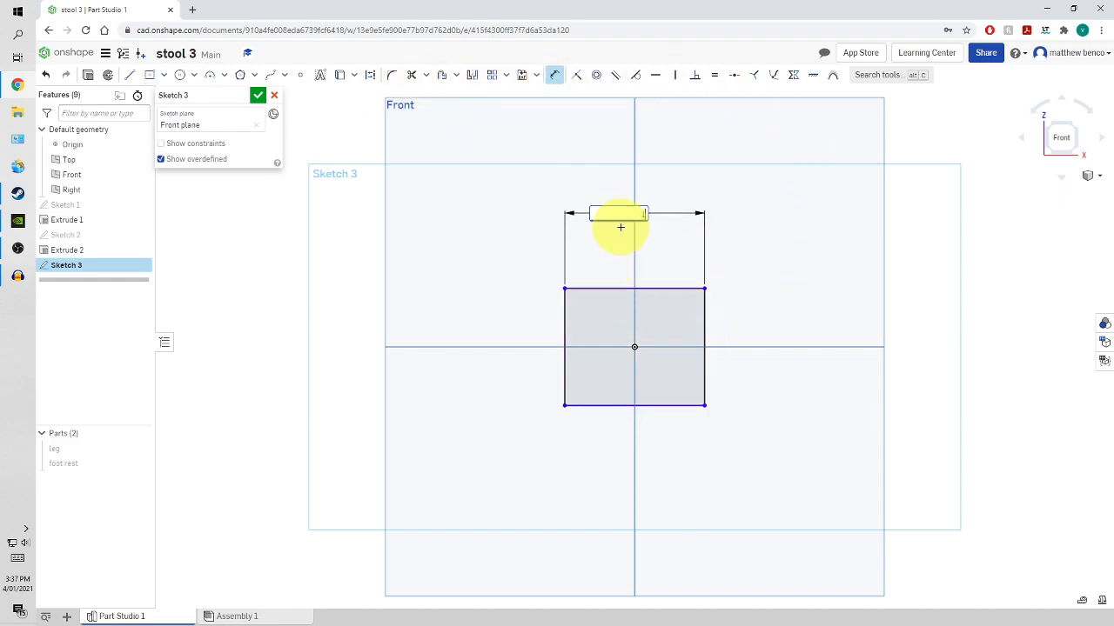
{"action": "key", "text": "Return"}
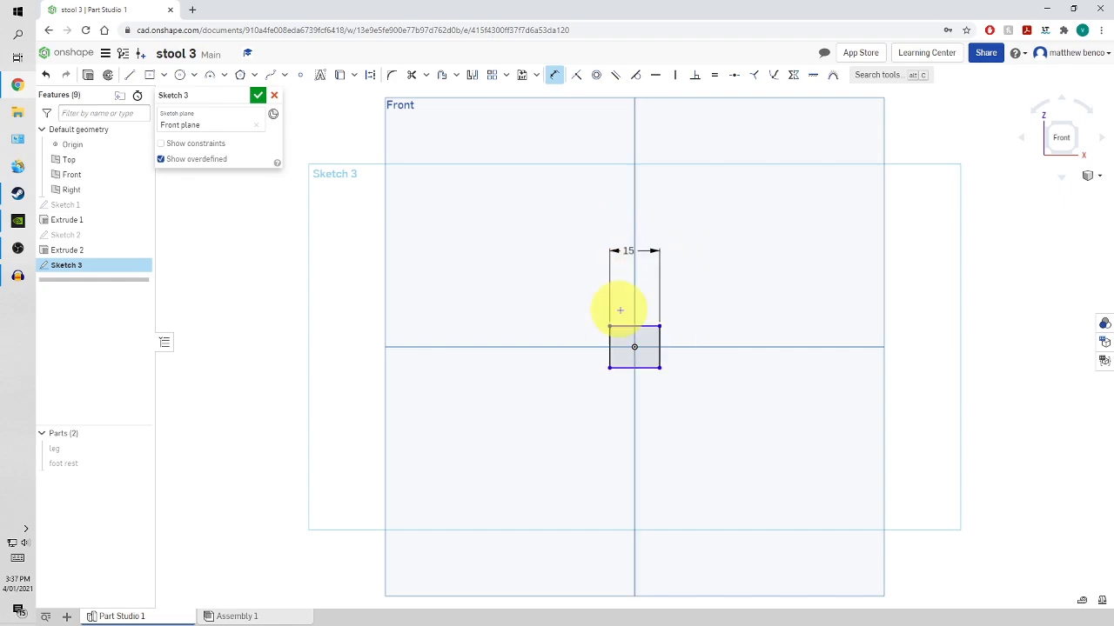
{"action": "left_click", "coordinate": [672, 343]}
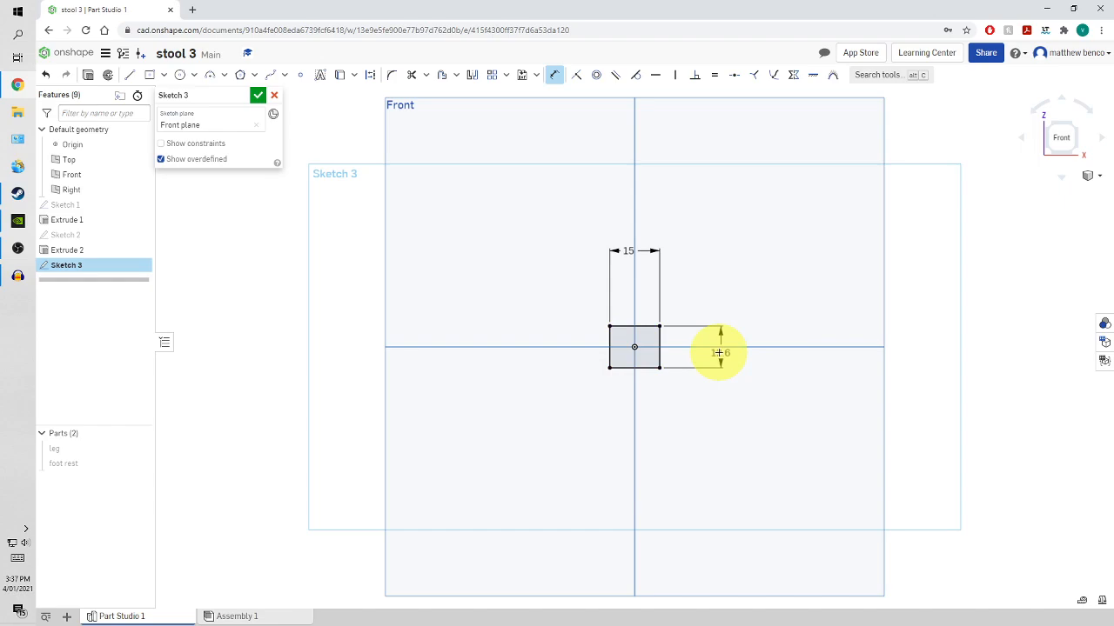
{"action": "key", "text": "Return"}
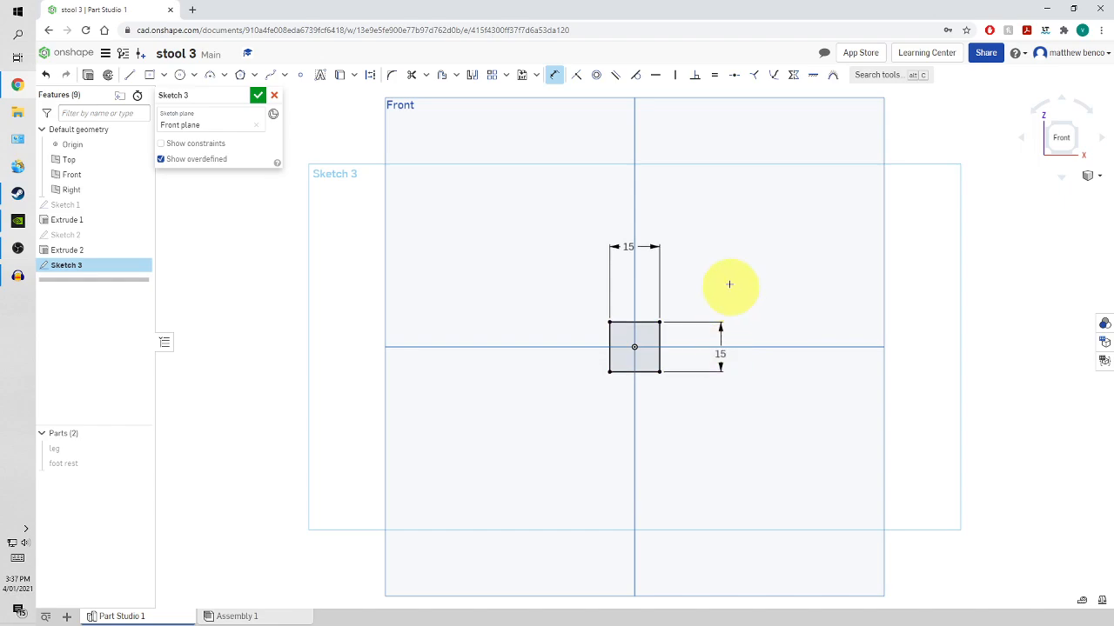
Extrude the 15 mm square sketch 300 mm as a new solid part.
{"action": "left_click", "coordinate": [88, 76]}
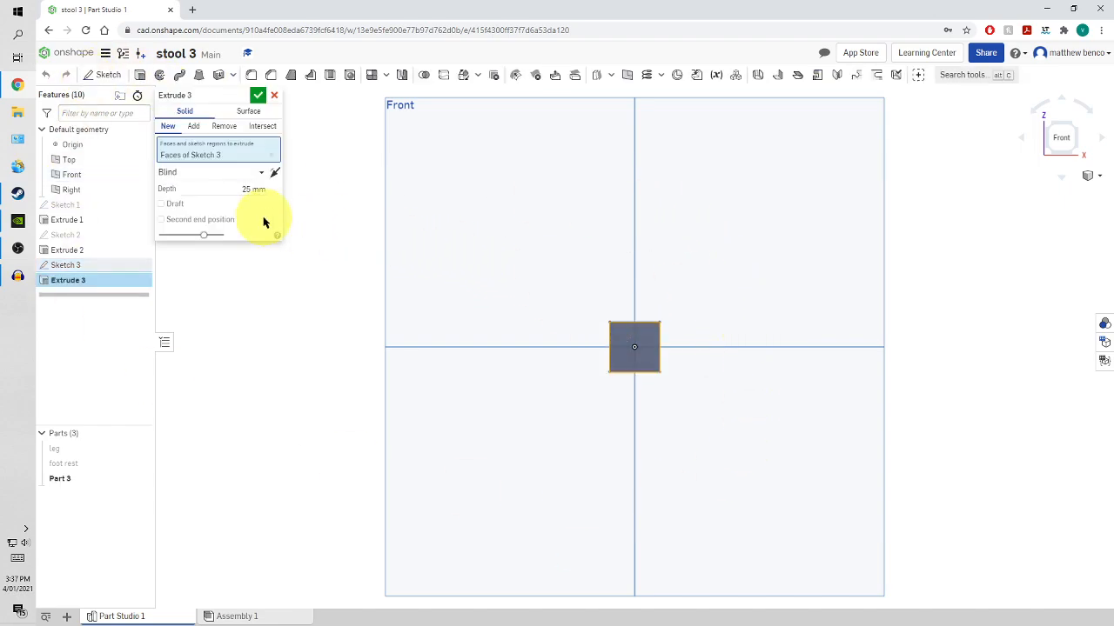
{"action": "left_click", "coordinate": [252, 189]}
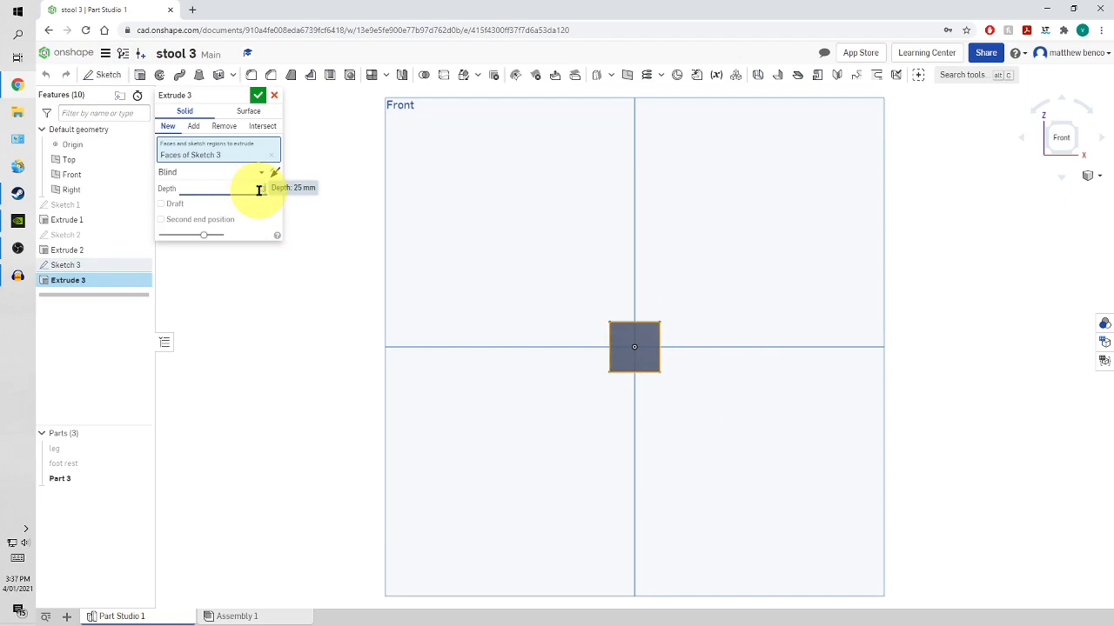
{"action": "left_click", "coordinate": [258, 94]}
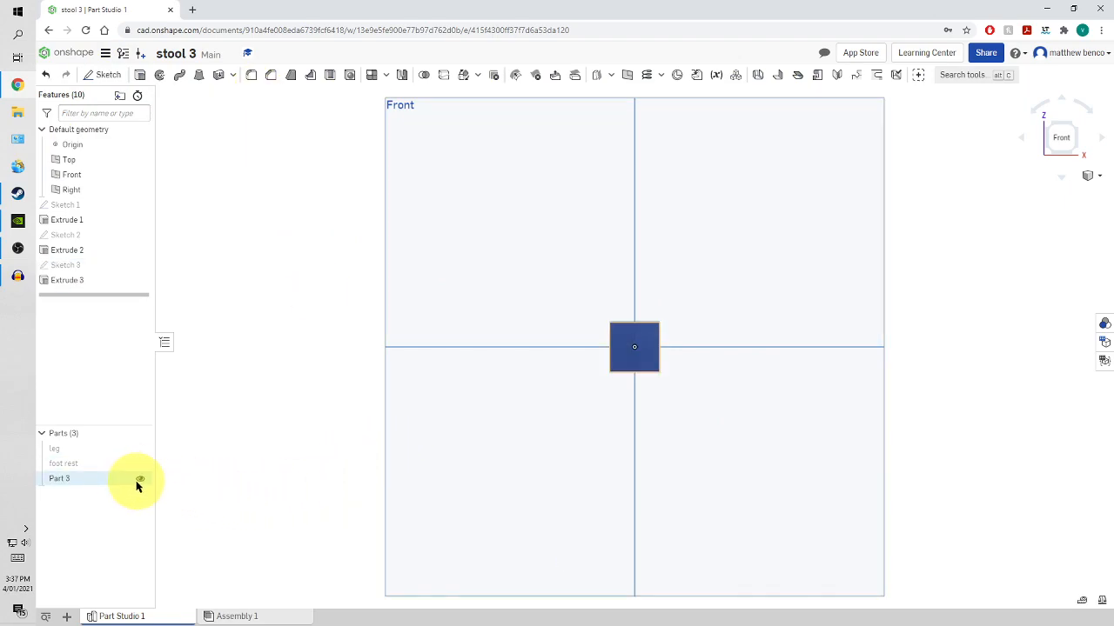
Open the properties of the new third part and set its name to "side rail".
{"action": "right_click", "coordinate": [100, 480]}
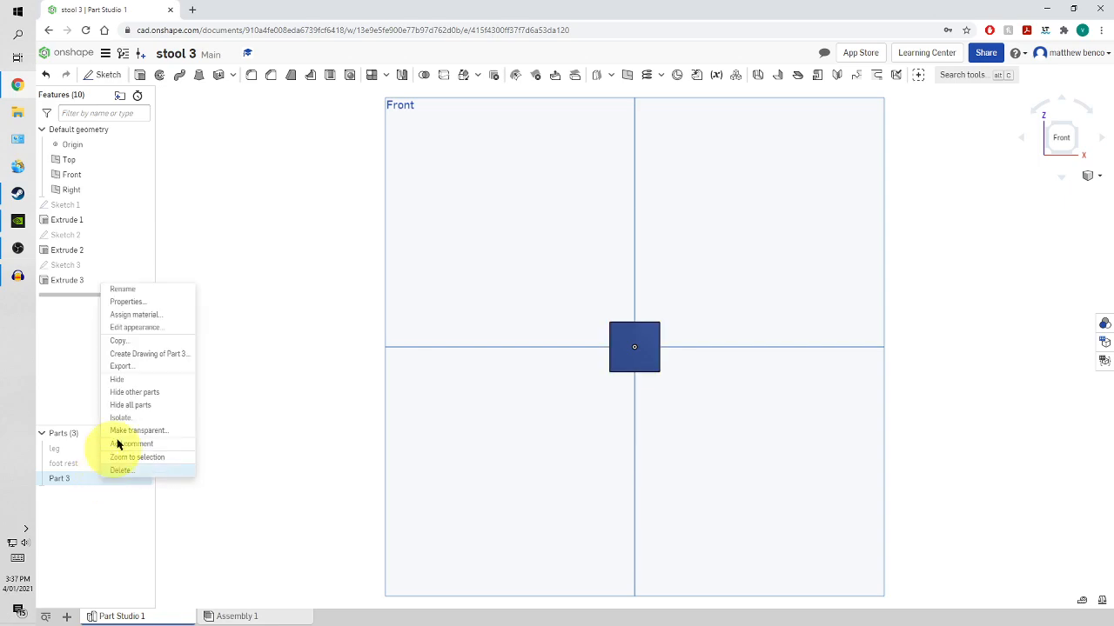
{"action": "left_click", "coordinate": [153, 302]}
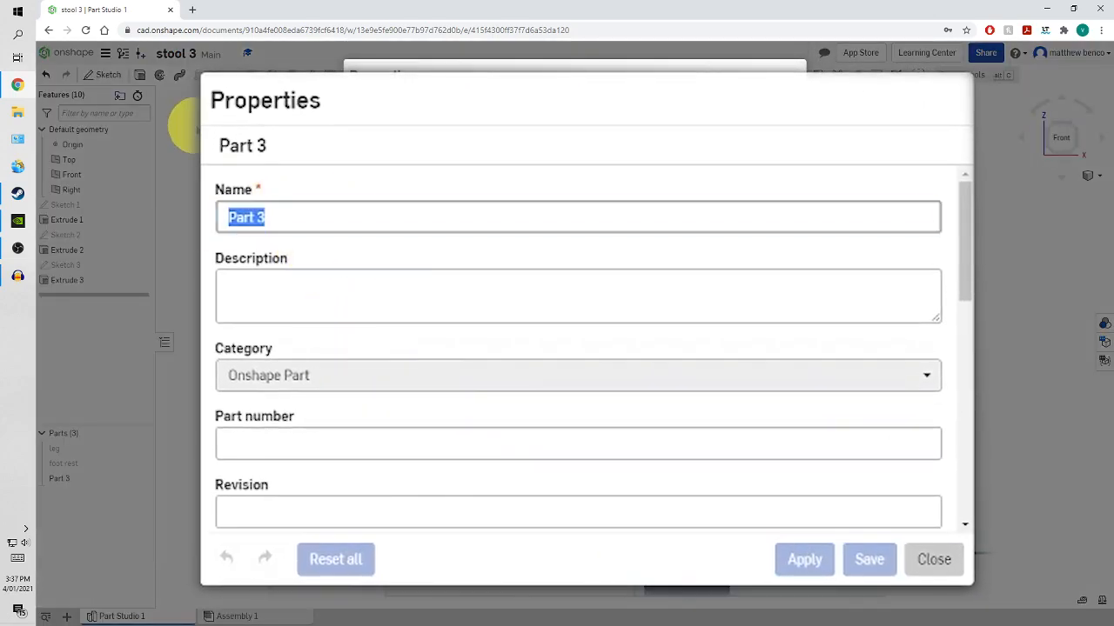
{"action": "type", "text": "side rail"}
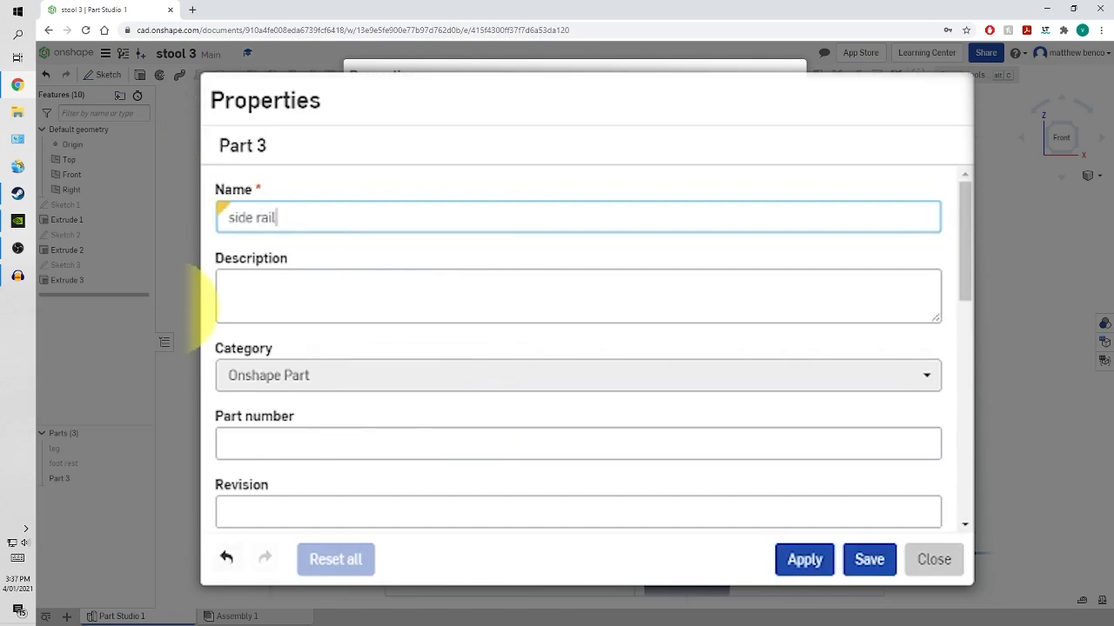
Enter the description "side rail" with "15x15x300 RHS" on a second line, set the part number to 3, and save the properties.
{"action": "left_click", "coordinate": [279, 283]}
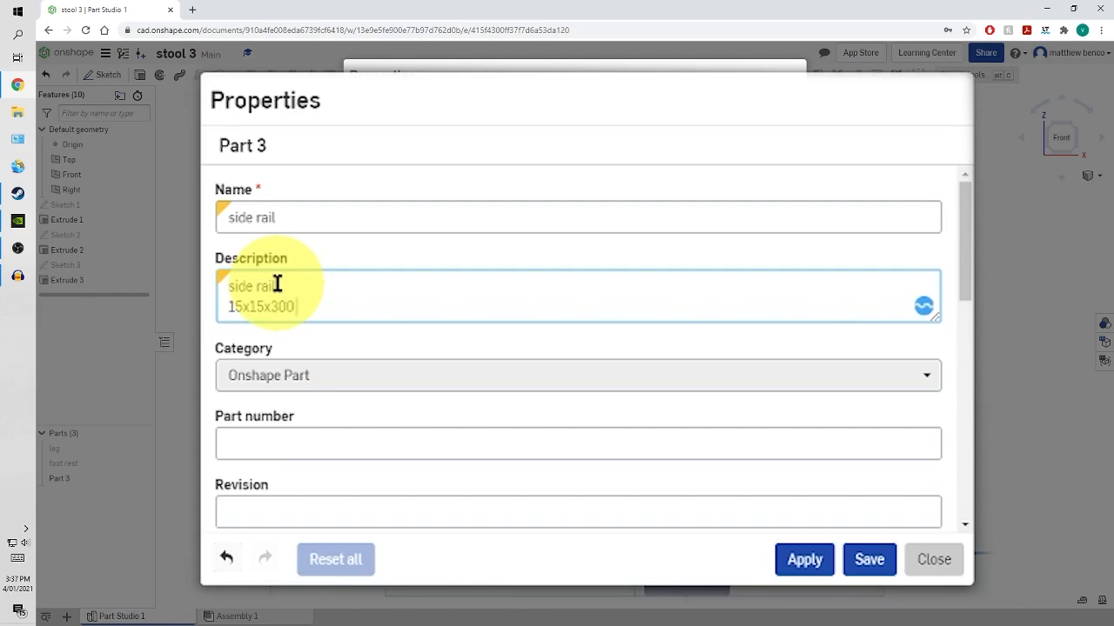
{"action": "type", "text": "HS"}
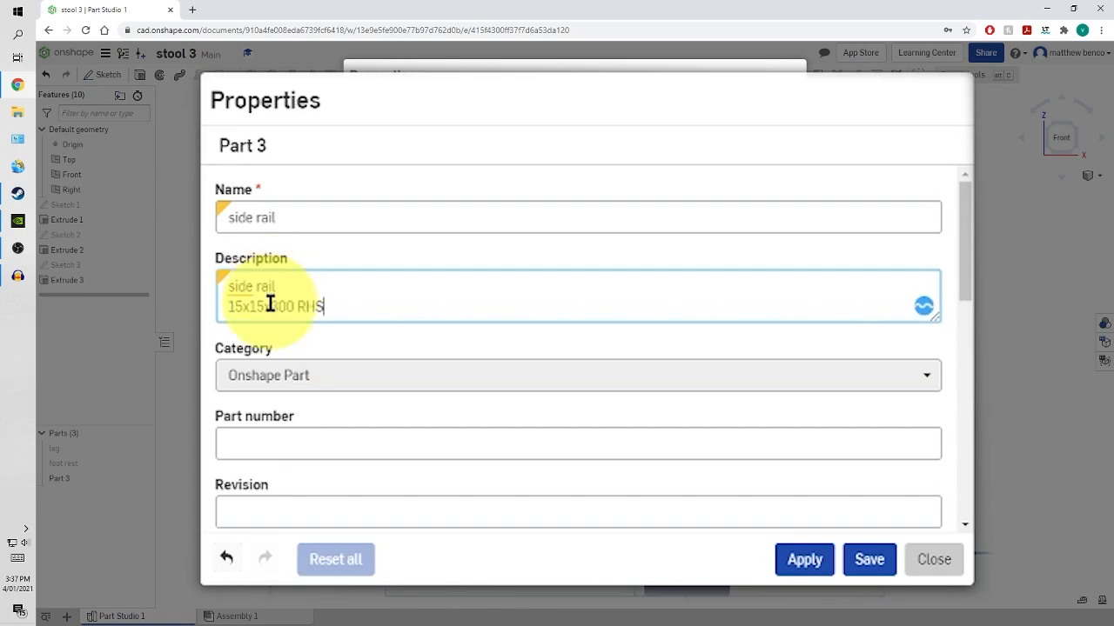
{"action": "left_click", "coordinate": [273, 443]}
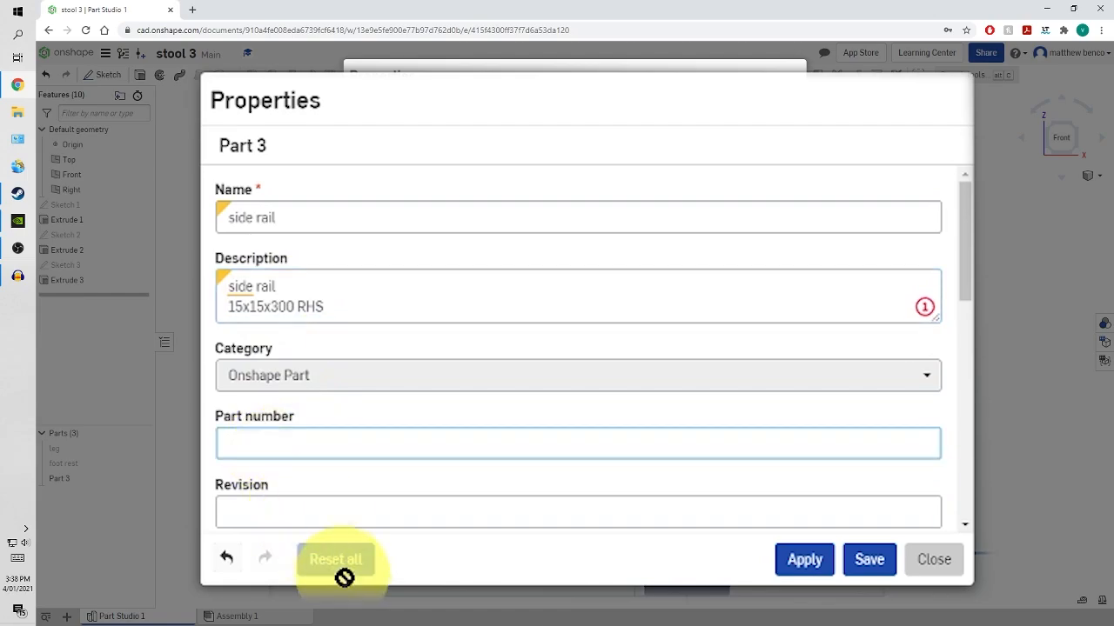
{"action": "type", "text": "3"}
{"action": "left_click", "coordinate": [871, 562]}
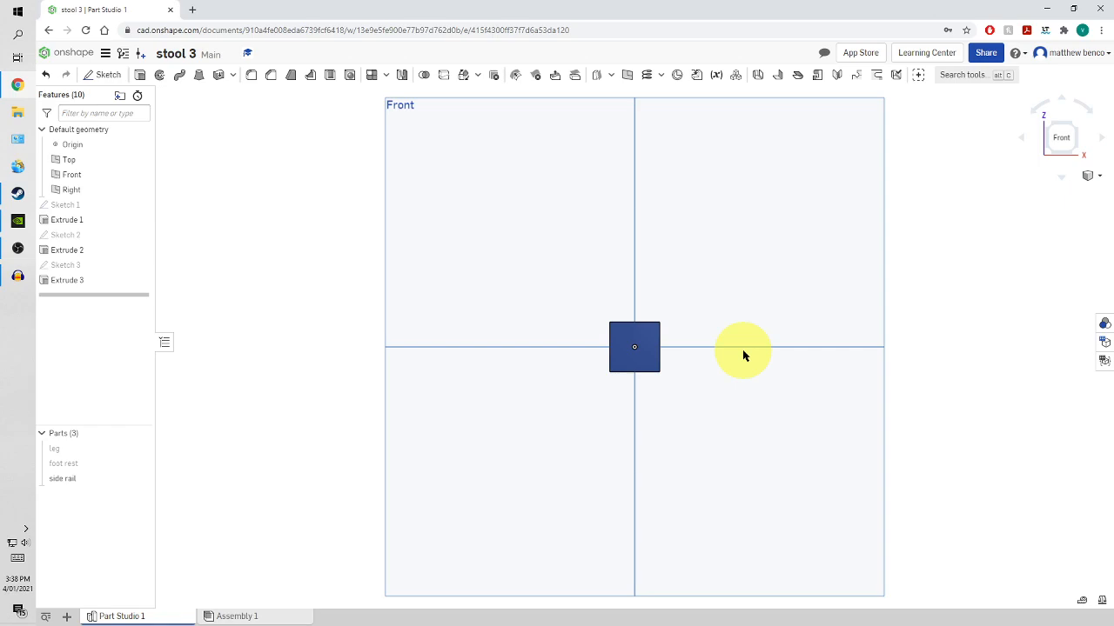
In Assembly 1, insert two instances of the leg, placed upright and spaced apart.
{"action": "left_click", "coordinate": [253, 618]}
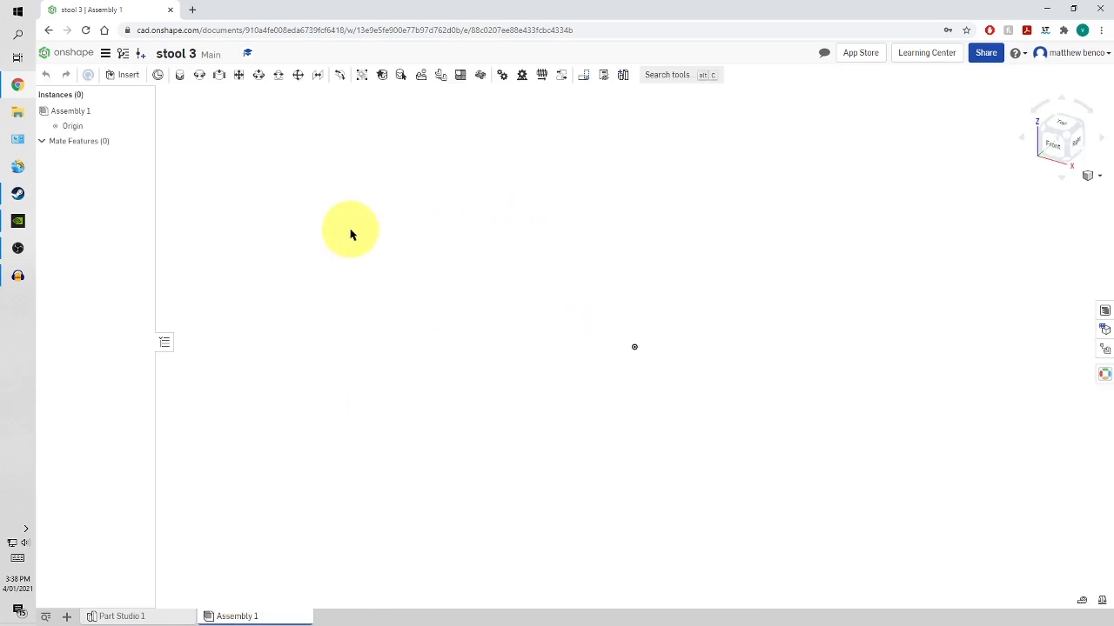
{"action": "left_click", "coordinate": [117, 76]}
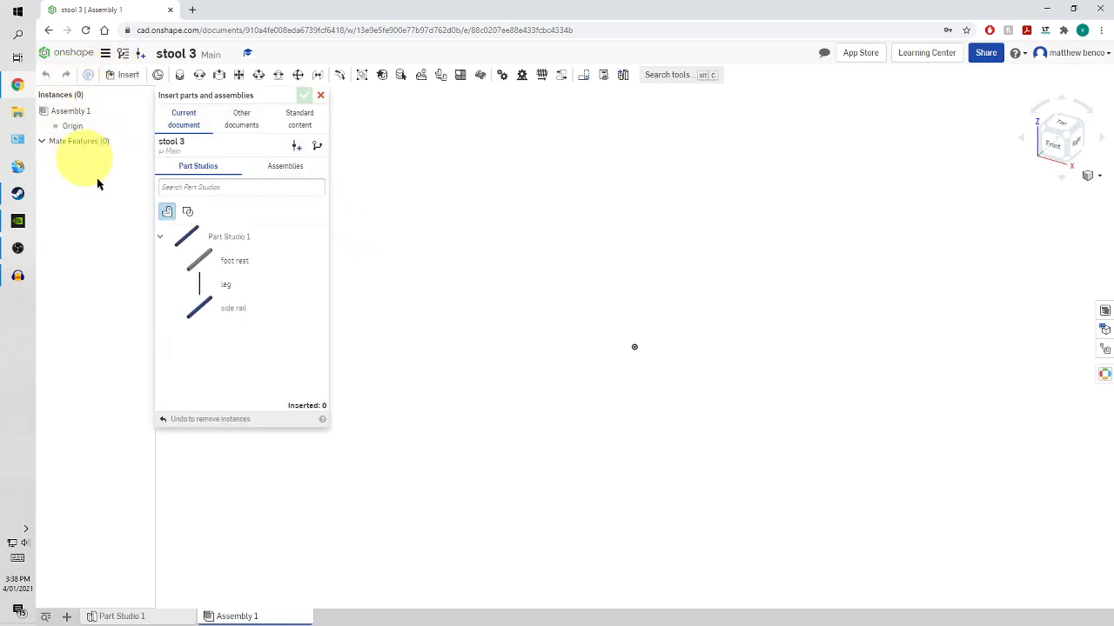
{"action": "left_click", "coordinate": [243, 283]}
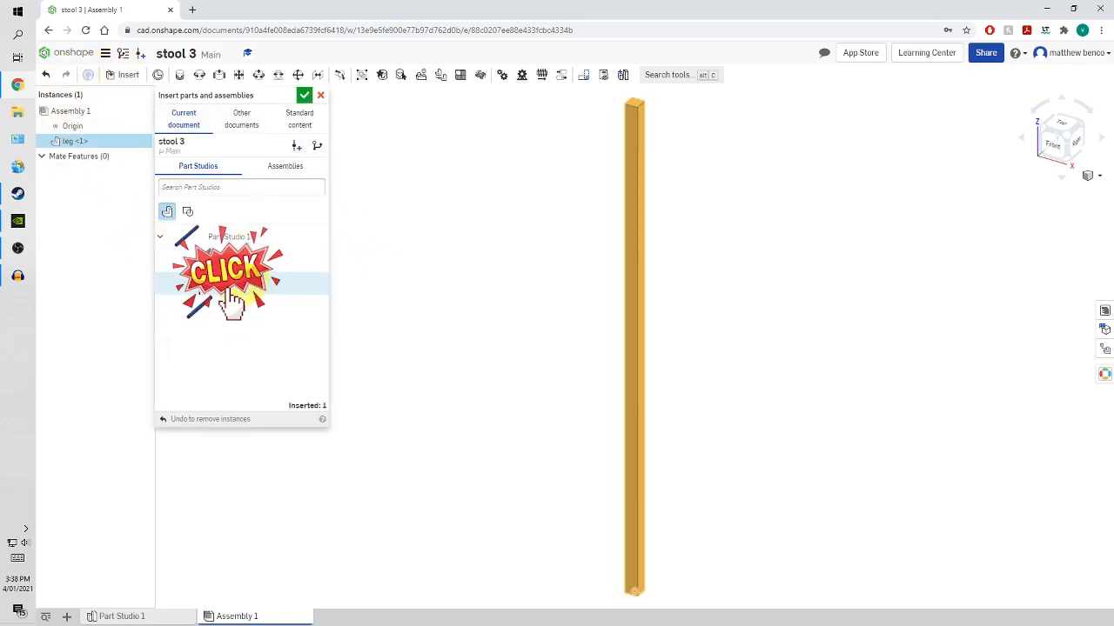
{"action": "left_click", "coordinate": [587, 357]}
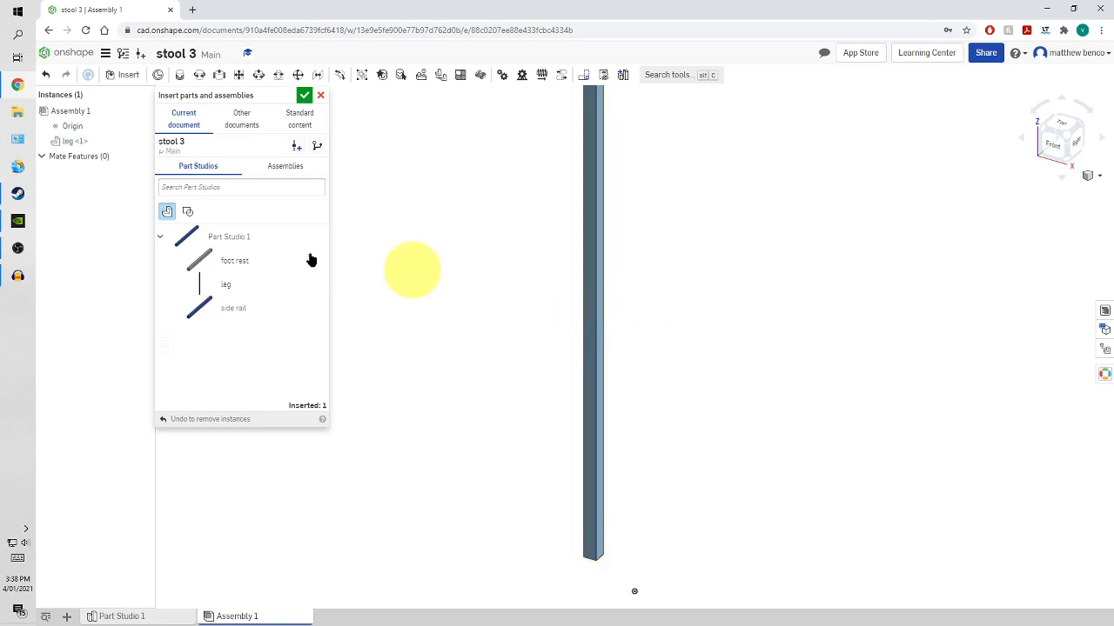
{"action": "left_click", "coordinate": [244, 283]}
{"action": "left_click", "coordinate": [771, 267]}
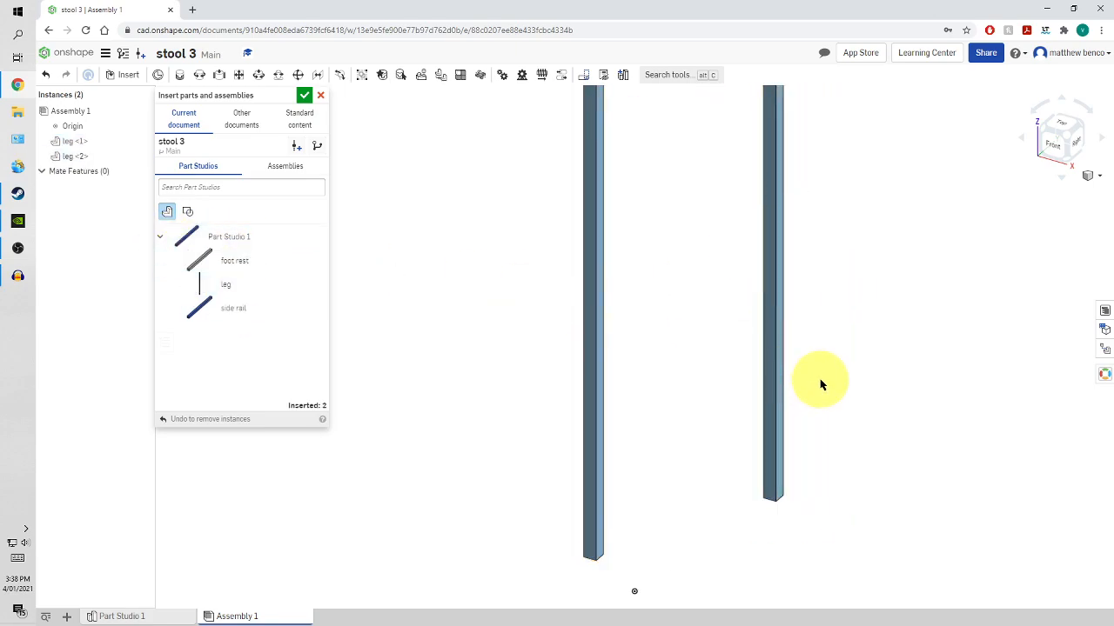
Fix the first inserted leg in place so it cannot move.
{"action": "scroll", "coordinate": [821, 382], "scroll_direction": "down", "scroll_amount": 2}
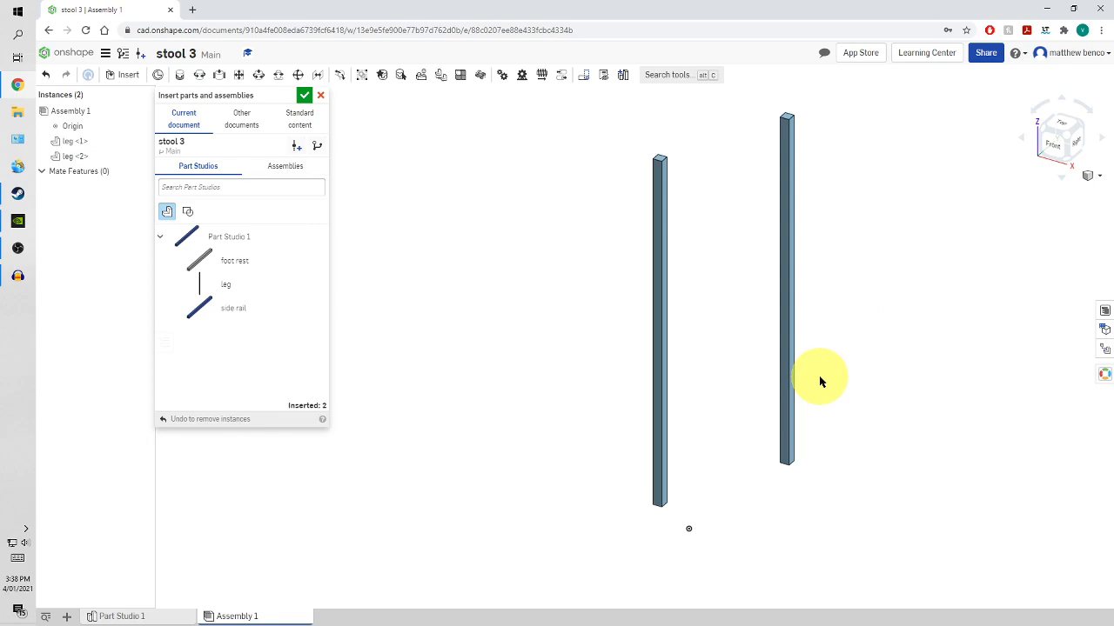
{"action": "right_click", "coordinate": [656, 272]}
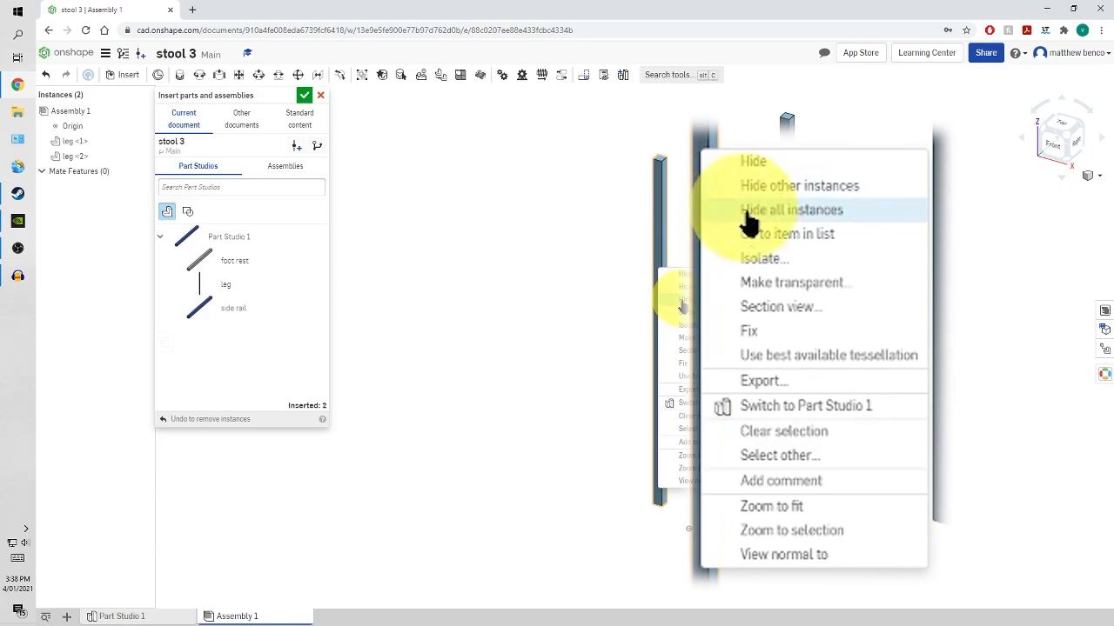
{"action": "left_click", "coordinate": [762, 337]}
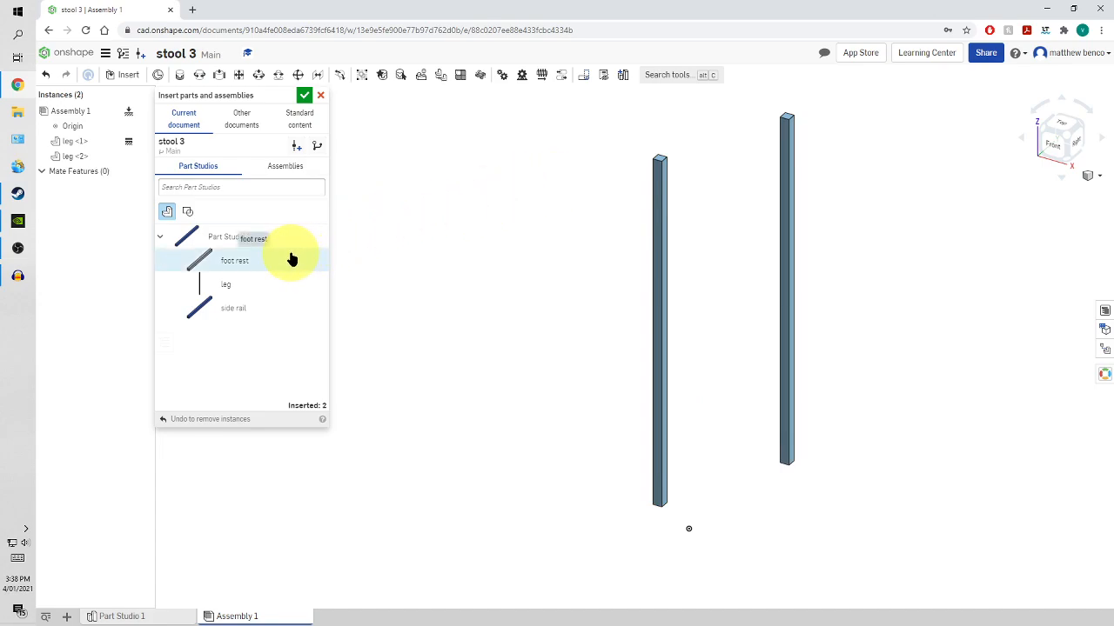
Insert one side rail beside the legs and finish inserting parts.
{"action": "left_click", "coordinate": [251, 314]}
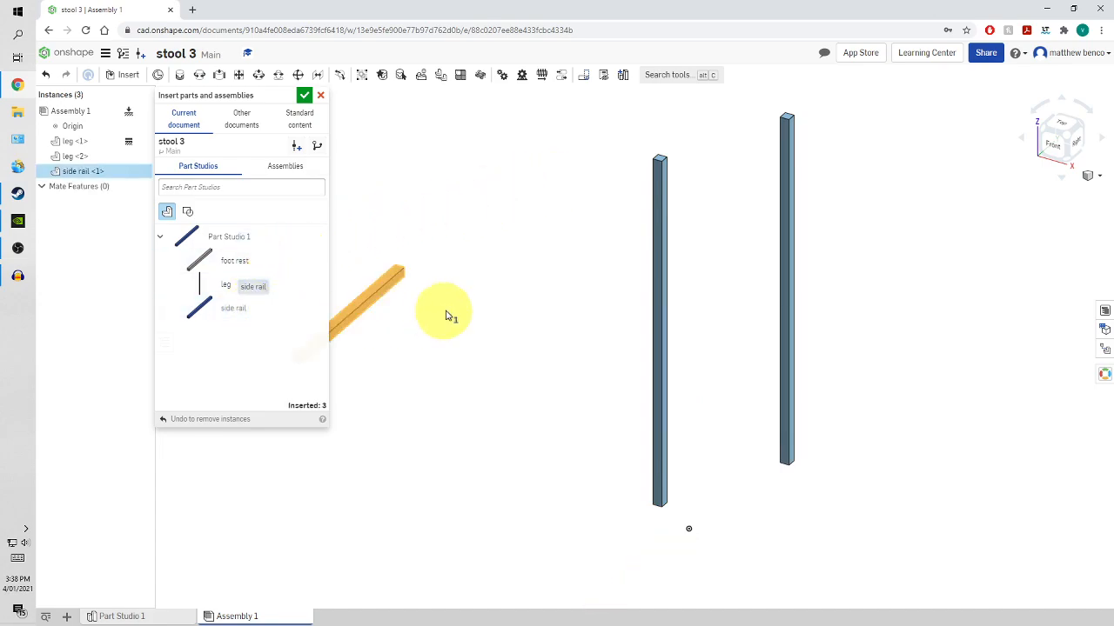
{"action": "left_click", "coordinate": [511, 300]}
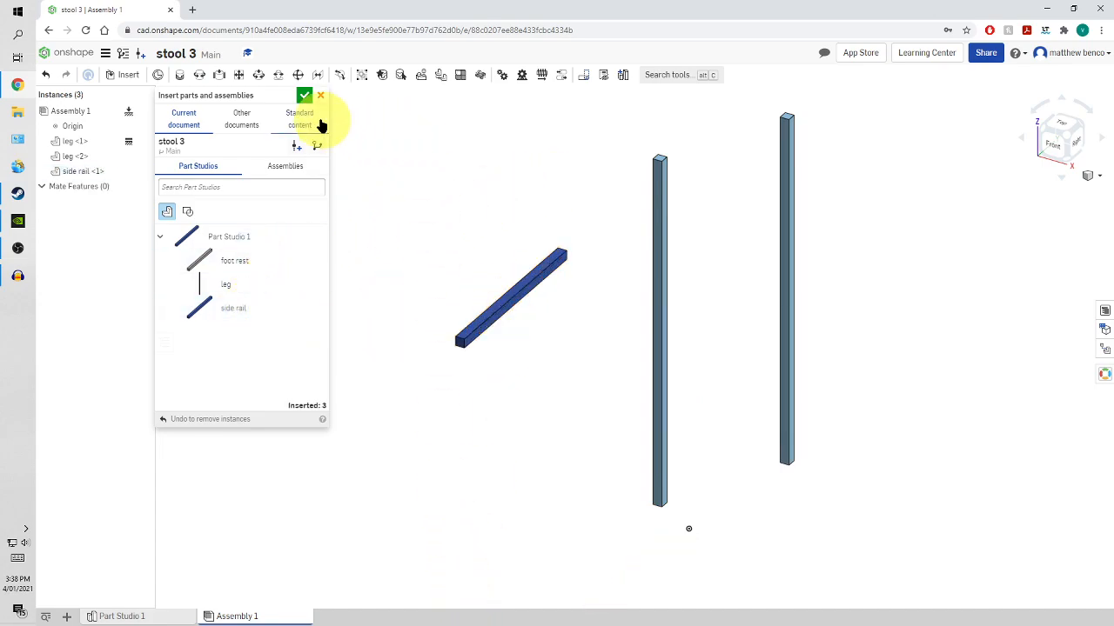
{"action": "left_click", "coordinate": [304, 94]}
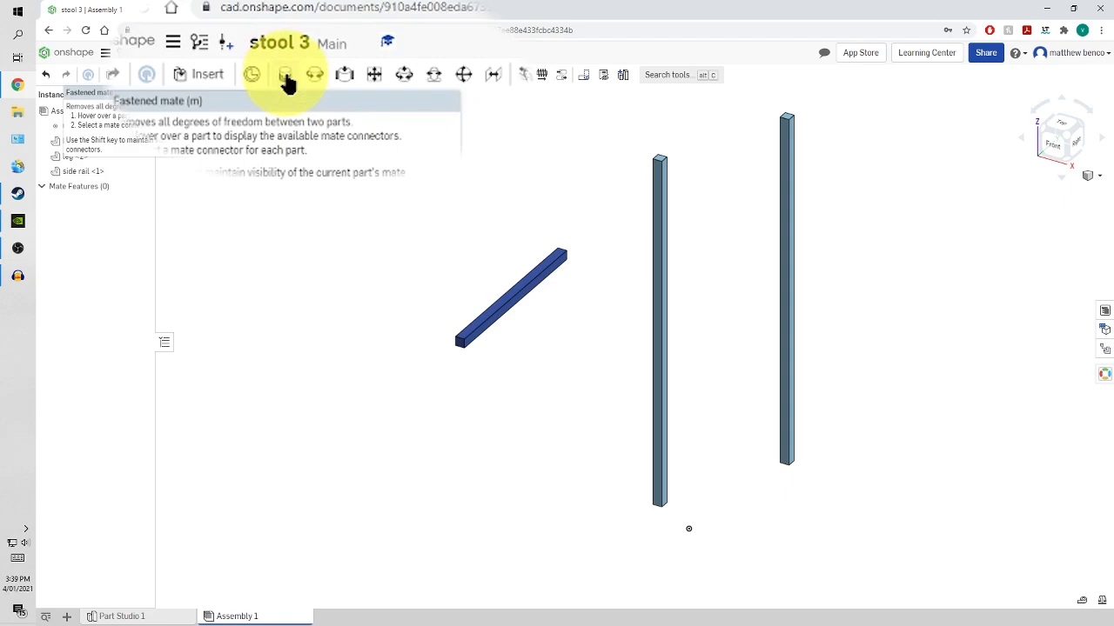
Fasten the fixed leg to the side rail, mating the leg's top outer edge midpoint to the end edge midpoint of the rail's underside.
{"action": "left_click", "coordinate": [286, 78]}
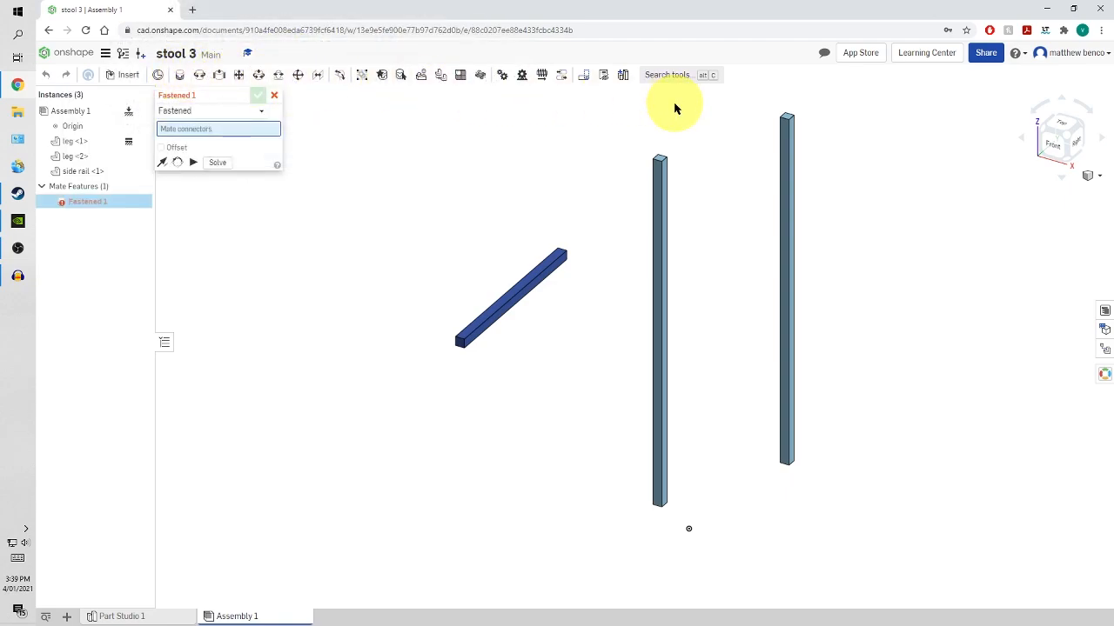
{"action": "scroll", "coordinate": [674, 106], "scroll_direction": "up", "scroll_amount": 5}
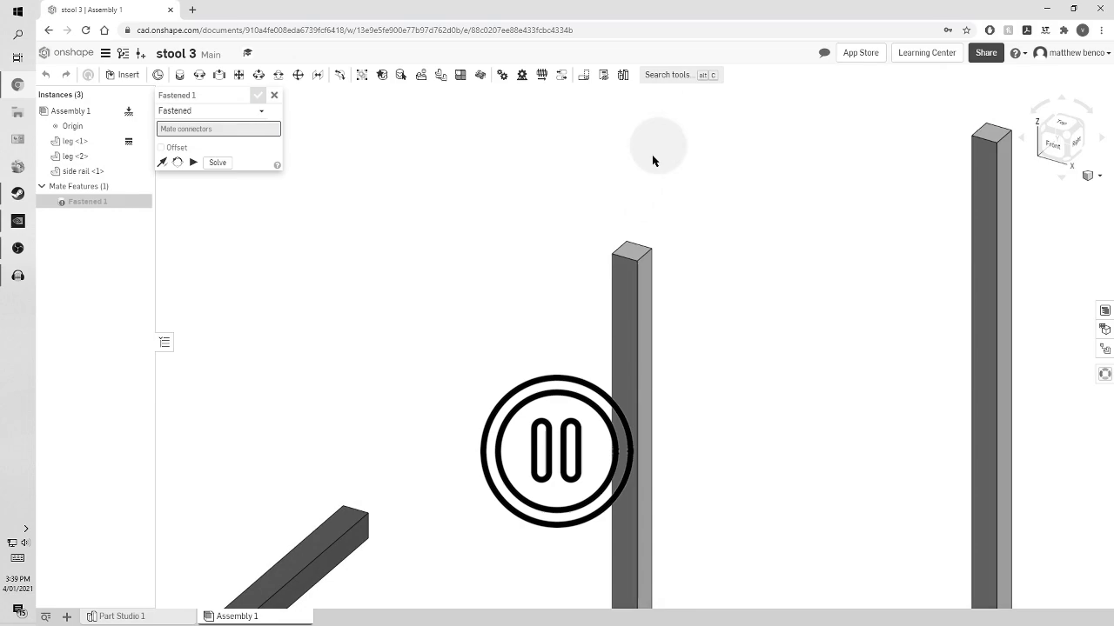
{"action": "scroll", "coordinate": [592, 200], "scroll_direction": "up", "scroll_amount": 6}
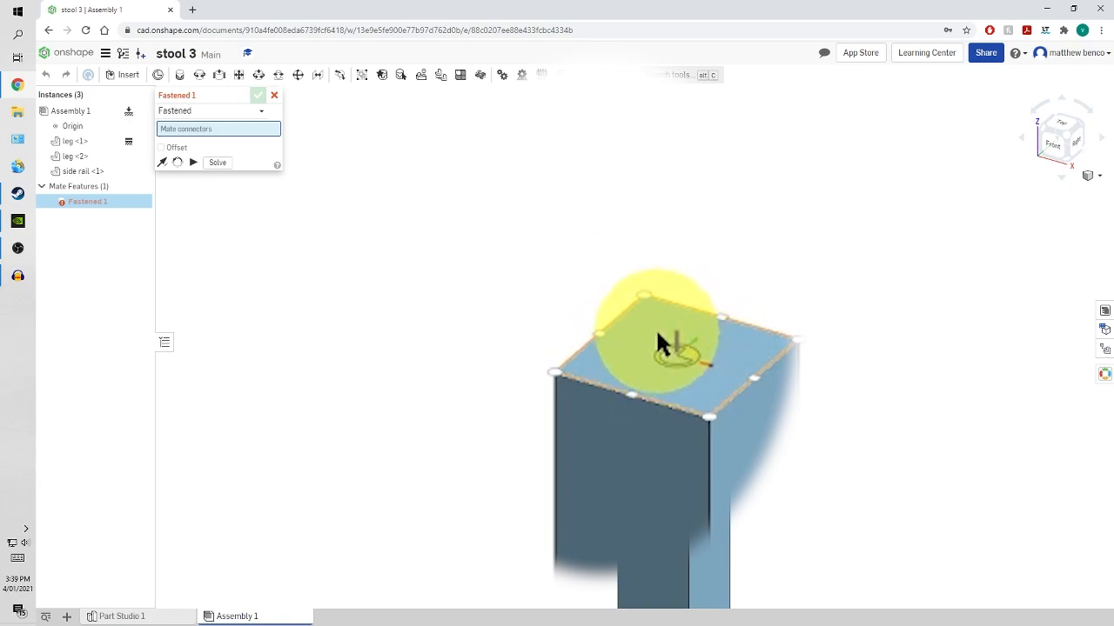
{"action": "left_click", "coordinate": [646, 376]}
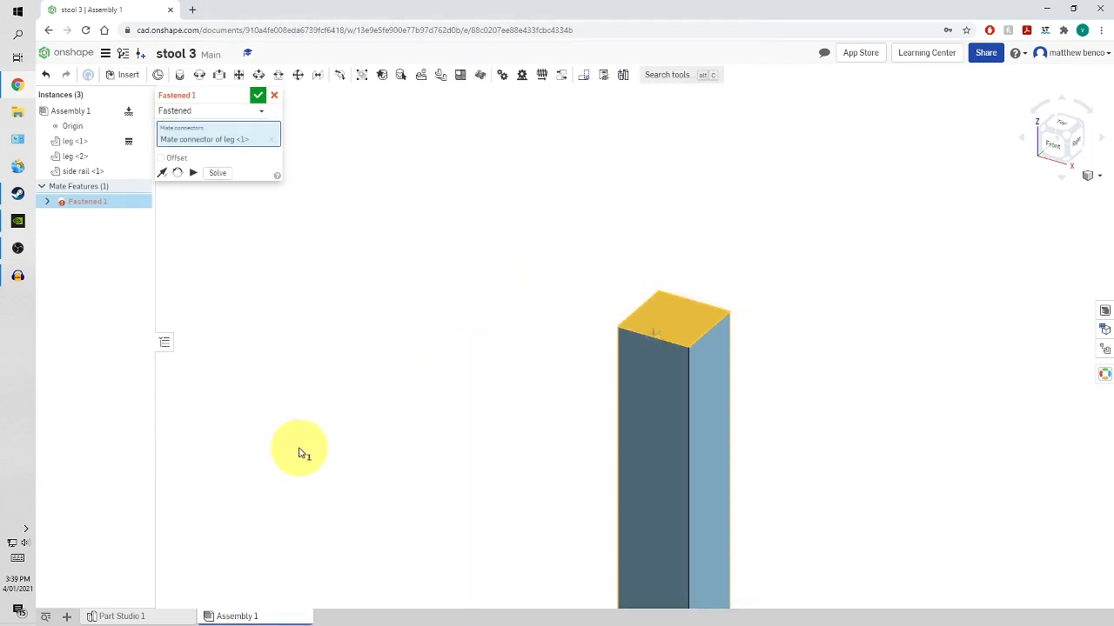
{"action": "scroll", "coordinate": [298, 452], "scroll_direction": "down", "scroll_amount": 10}
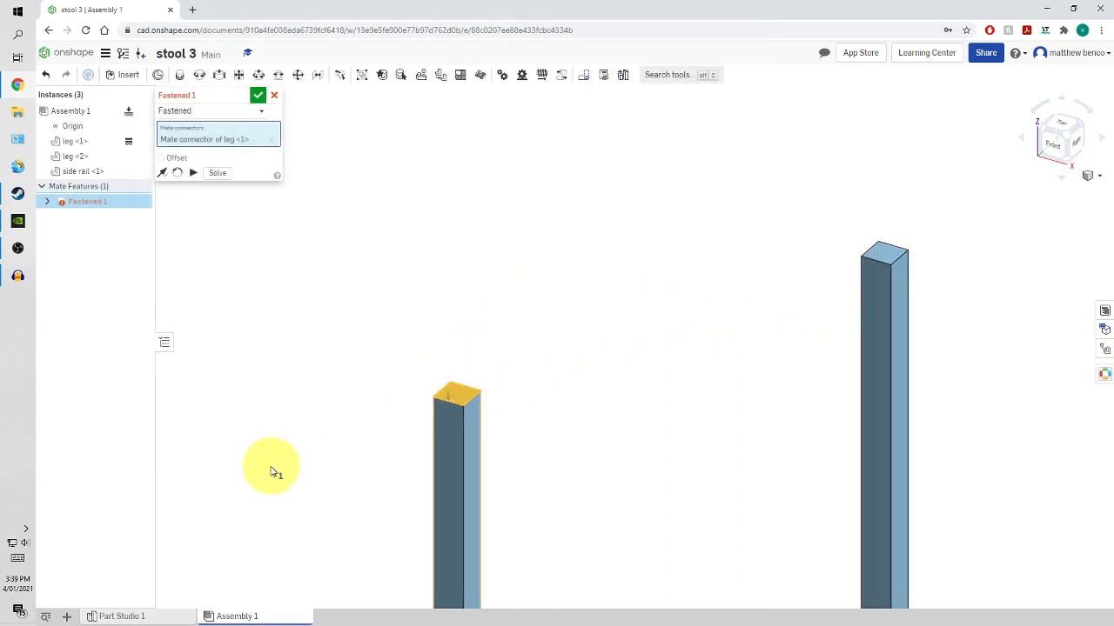
{"action": "scroll", "coordinate": [187, 564], "scroll_direction": "up", "scroll_amount": 10}
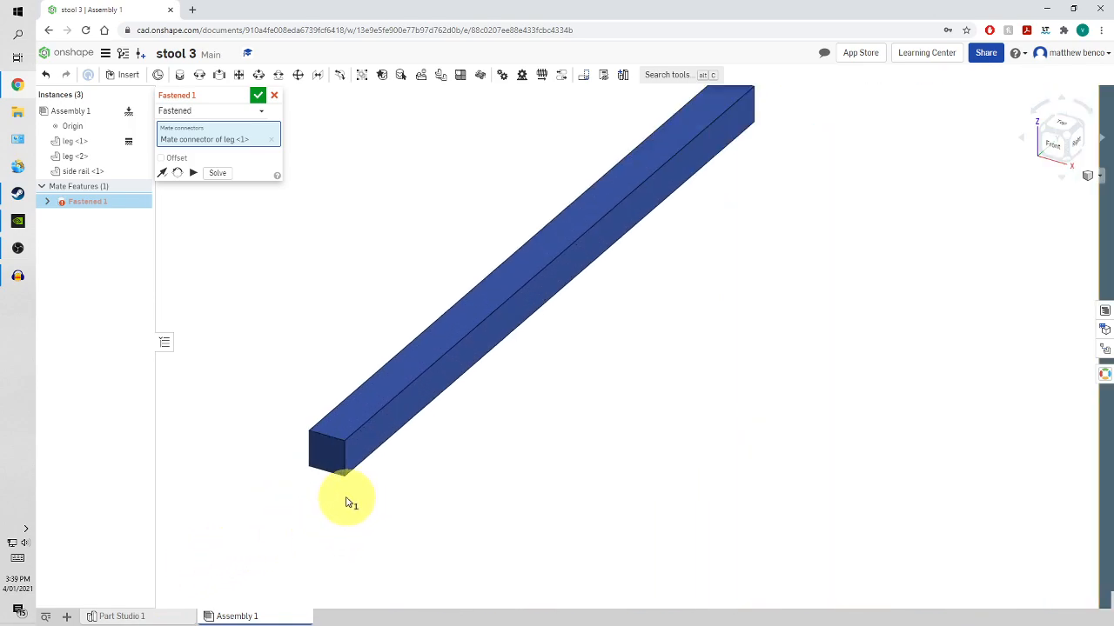
{"action": "right_click_drag", "start_coordinate": [344, 502], "coordinate": [374, 400]}
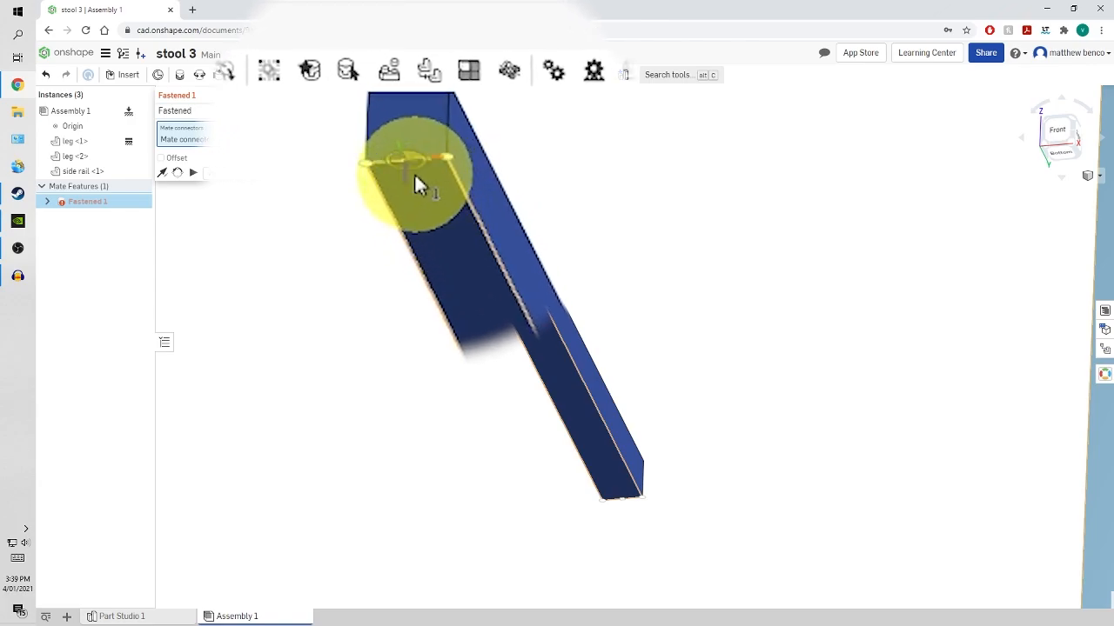
{"action": "left_click", "coordinate": [416, 182]}
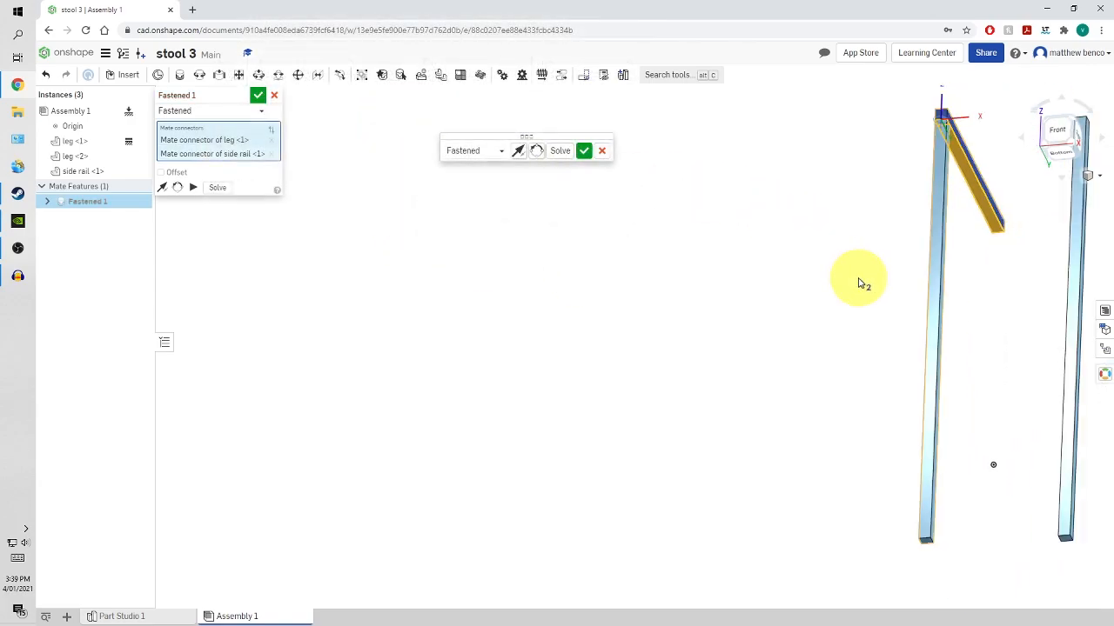
{"action": "right_click_drag", "start_coordinate": [1006, 116], "coordinate": [929, 142]}
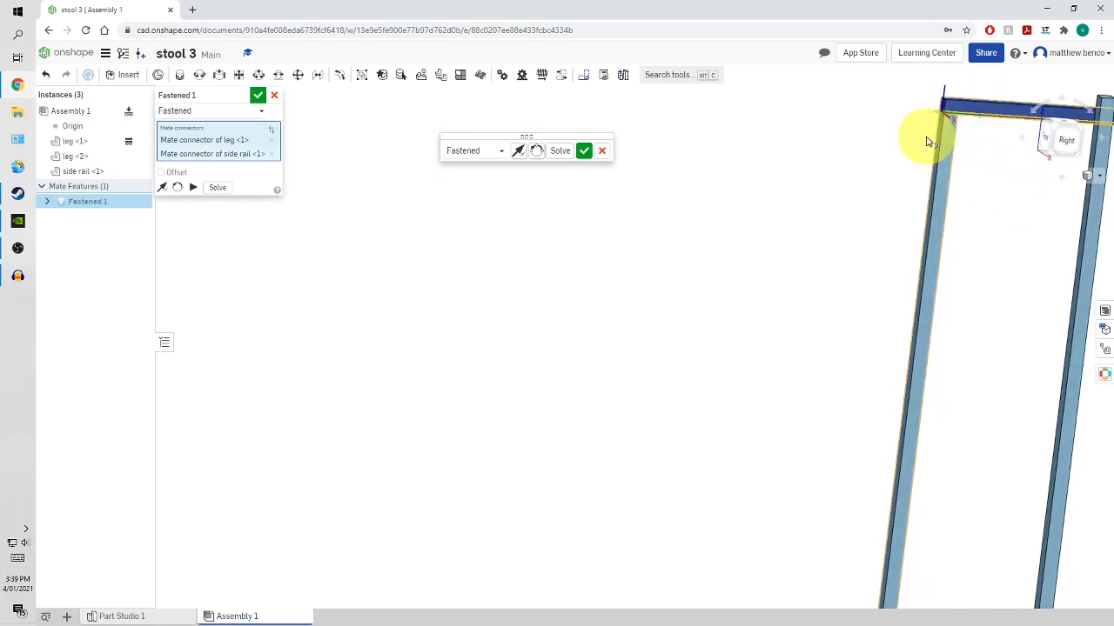
{"action": "left_click", "coordinate": [584, 152]}
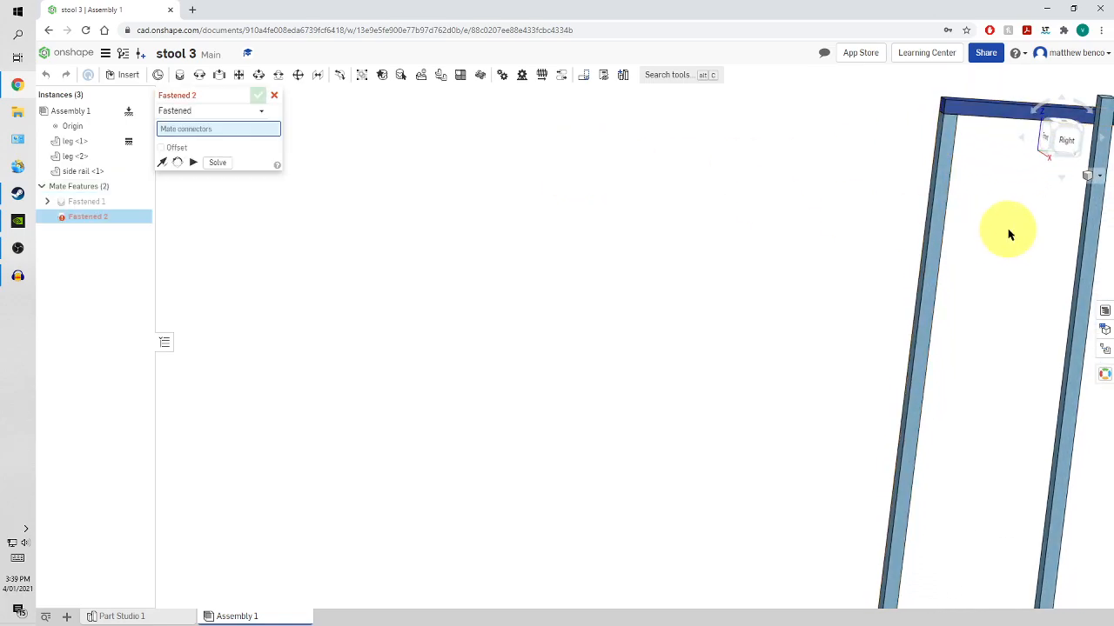
Create a fastened mate joining the second leg's top edge midpoint to the underside edge midpoint at the side rail's free end.
{"action": "scroll", "coordinate": [1001, 232], "scroll_direction": "down", "scroll_amount": 3}
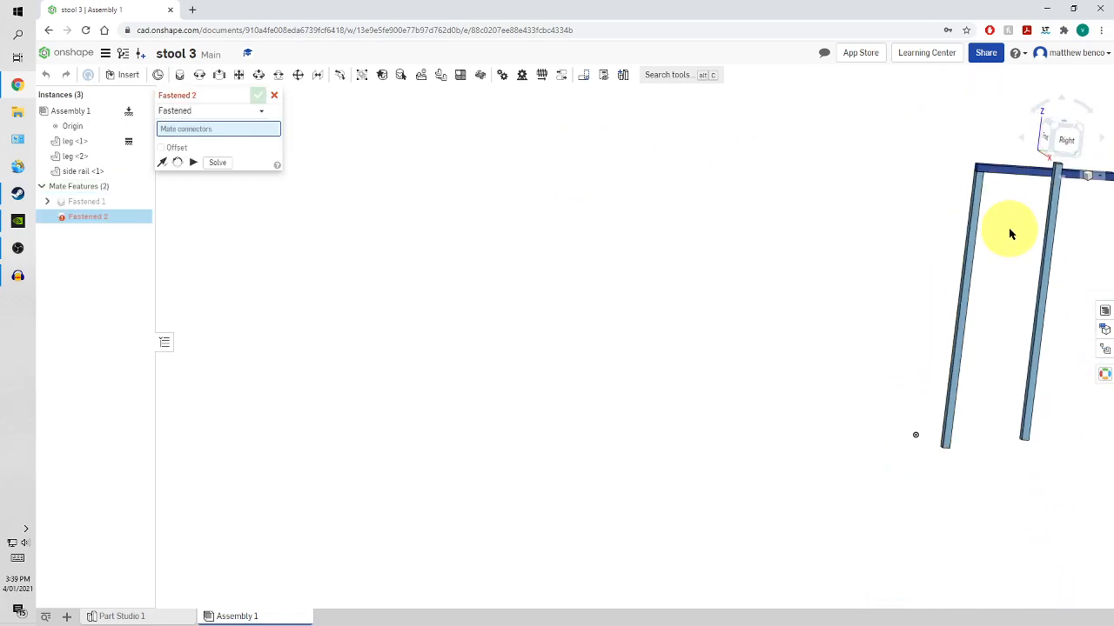
{"action": "left_click", "coordinate": [1061, 144]}
{"action": "scroll", "coordinate": [749, 287], "scroll_direction": "down", "scroll_amount": 1}
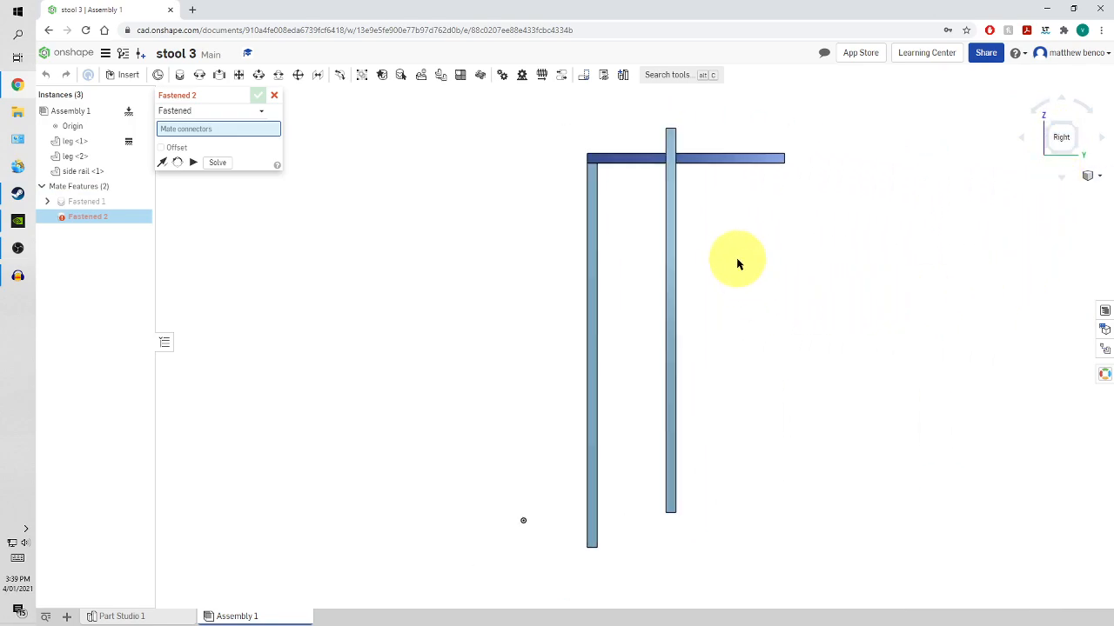
{"action": "right_click_drag", "start_coordinate": [736, 259], "coordinate": [724, 289]}
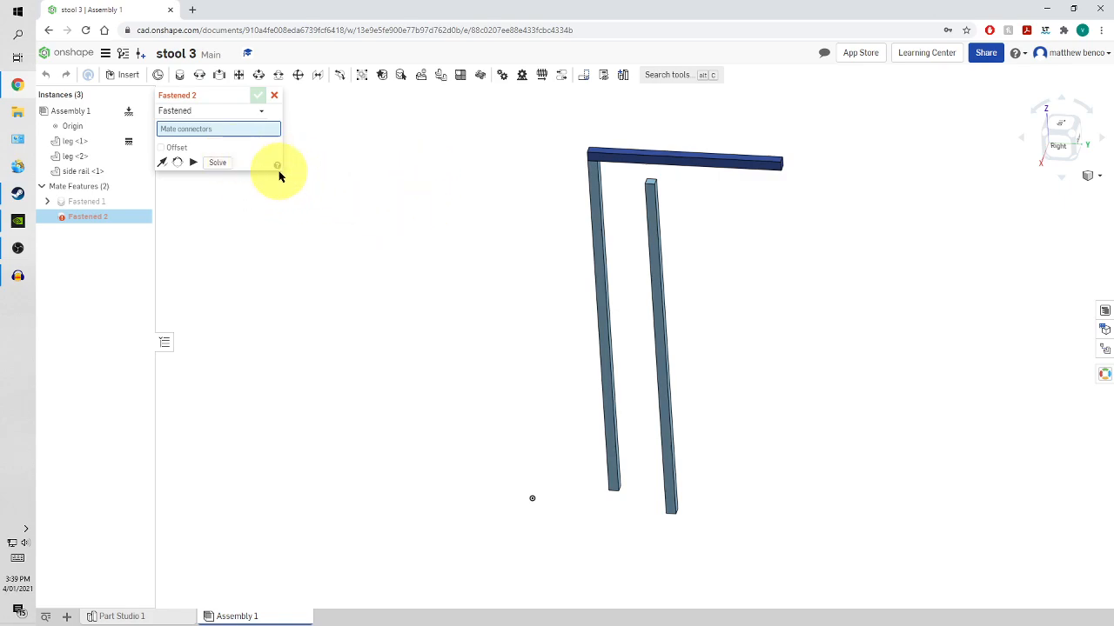
{"action": "scroll", "coordinate": [649, 176], "scroll_direction": "up", "scroll_amount": 6}
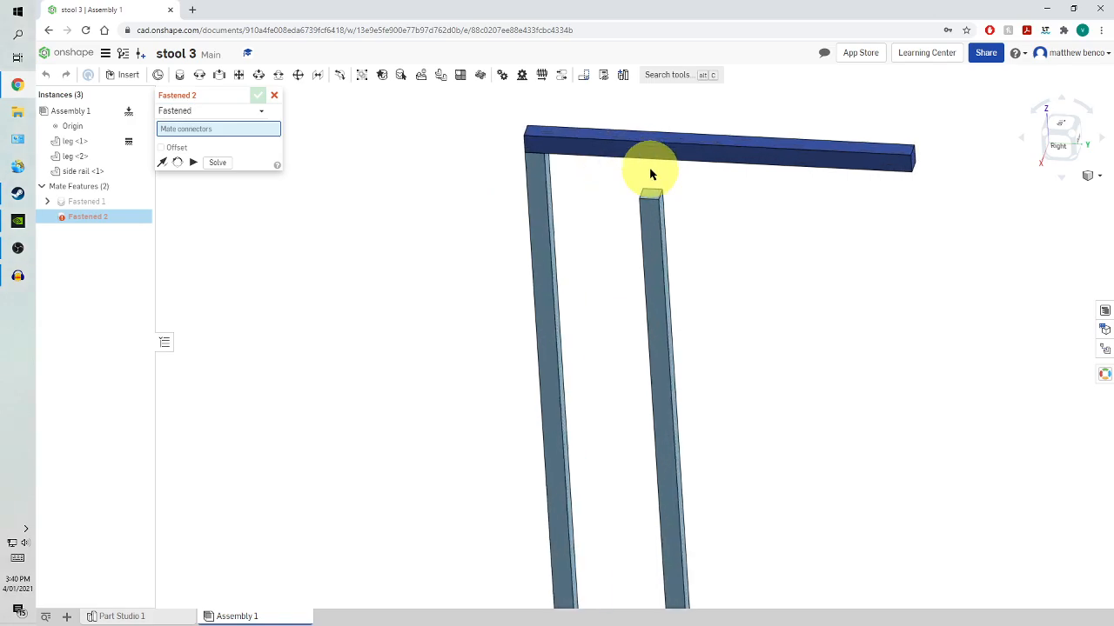
{"action": "scroll", "coordinate": [649, 177], "scroll_direction": "up", "scroll_amount": 3}
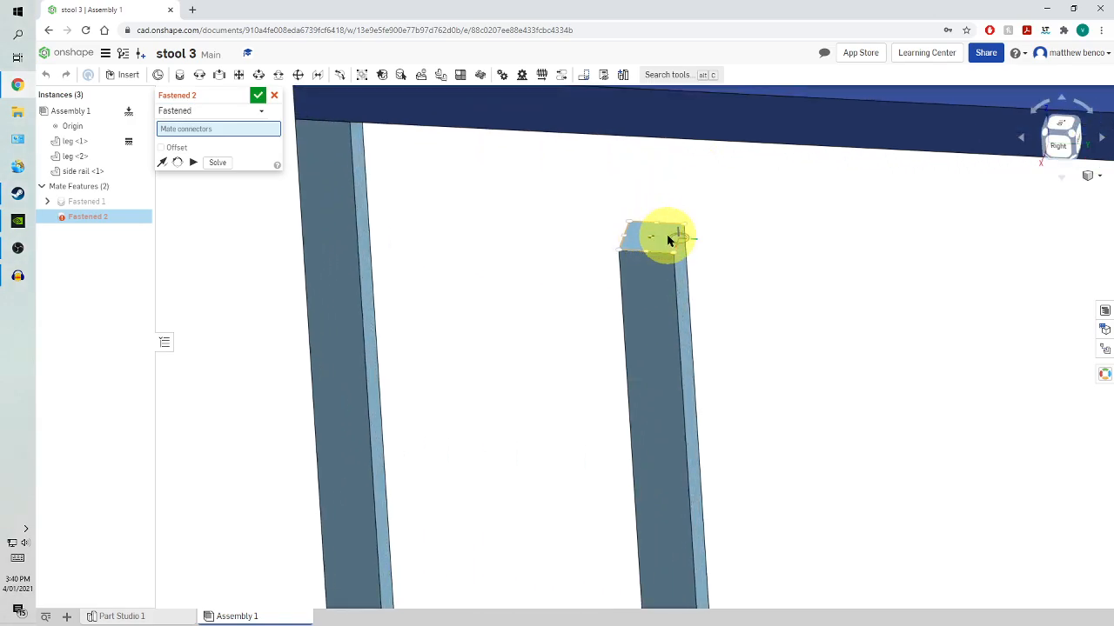
{"action": "left_click", "coordinate": [668, 241]}
{"action": "scroll", "coordinate": [668, 238], "scroll_direction": "down", "scroll_amount": 8}
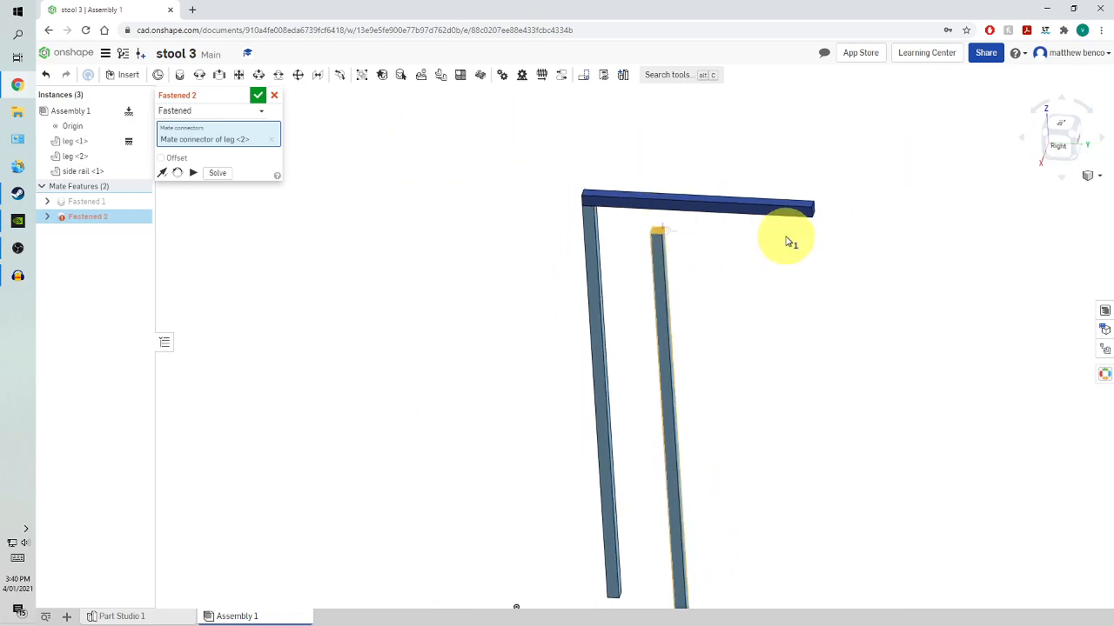
{"action": "right_click_drag", "start_coordinate": [799, 230], "coordinate": [785, 149]}
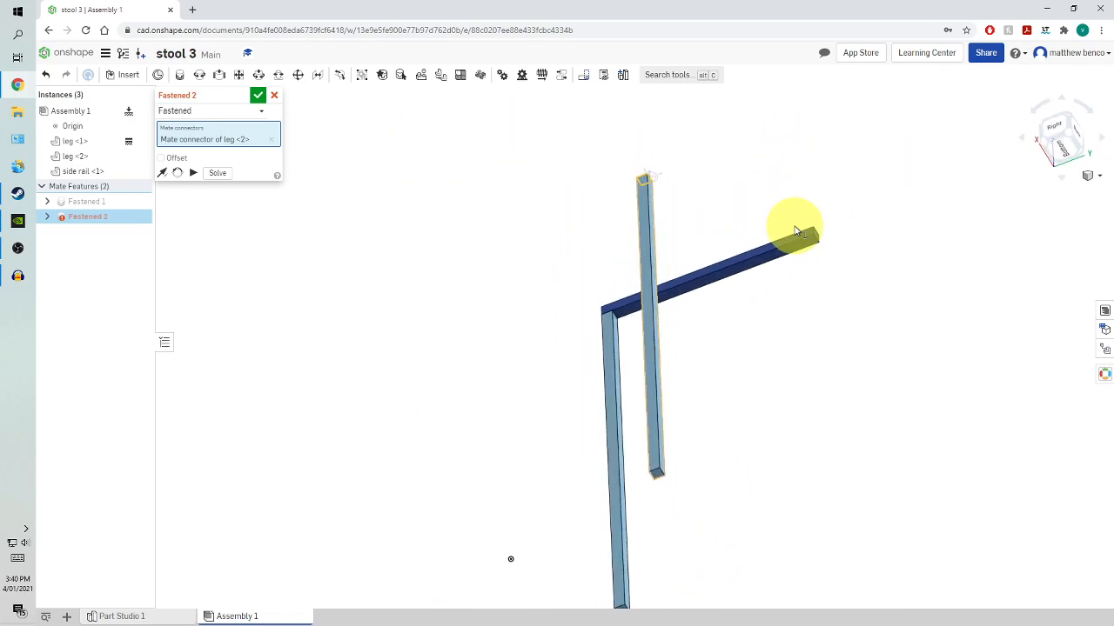
{"action": "scroll", "coordinate": [795, 231], "scroll_direction": "up", "scroll_amount": 5}
{"action": "scroll", "coordinate": [837, 261], "scroll_direction": "up", "scroll_amount": 3}
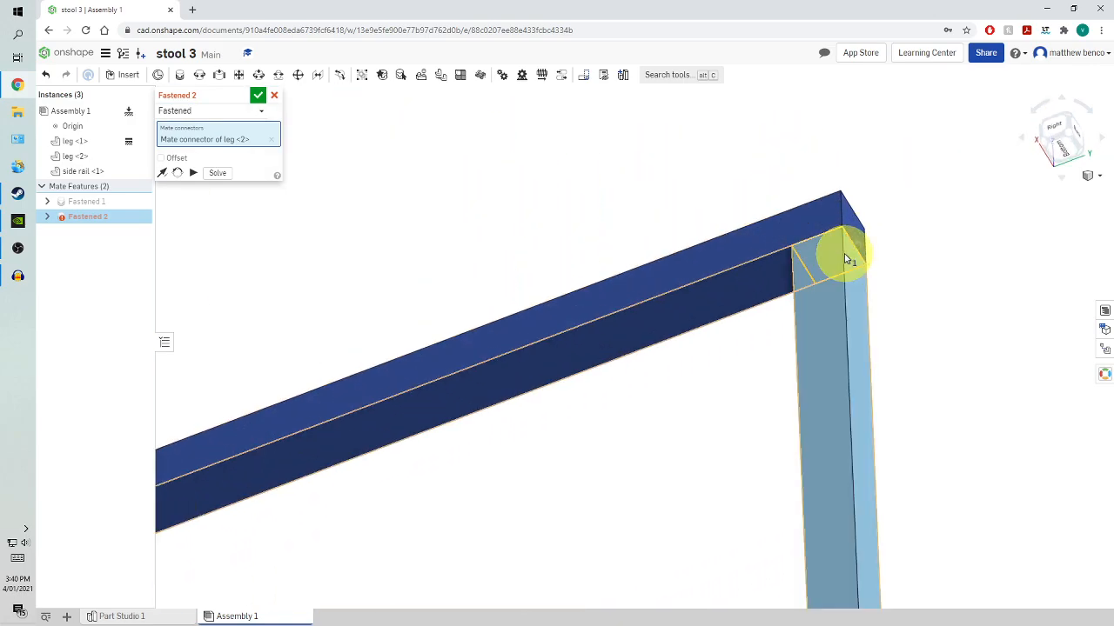
{"action": "left_click", "coordinate": [843, 253]}
{"action": "scroll", "coordinate": [770, 316], "scroll_direction": "down", "scroll_amount": 5}
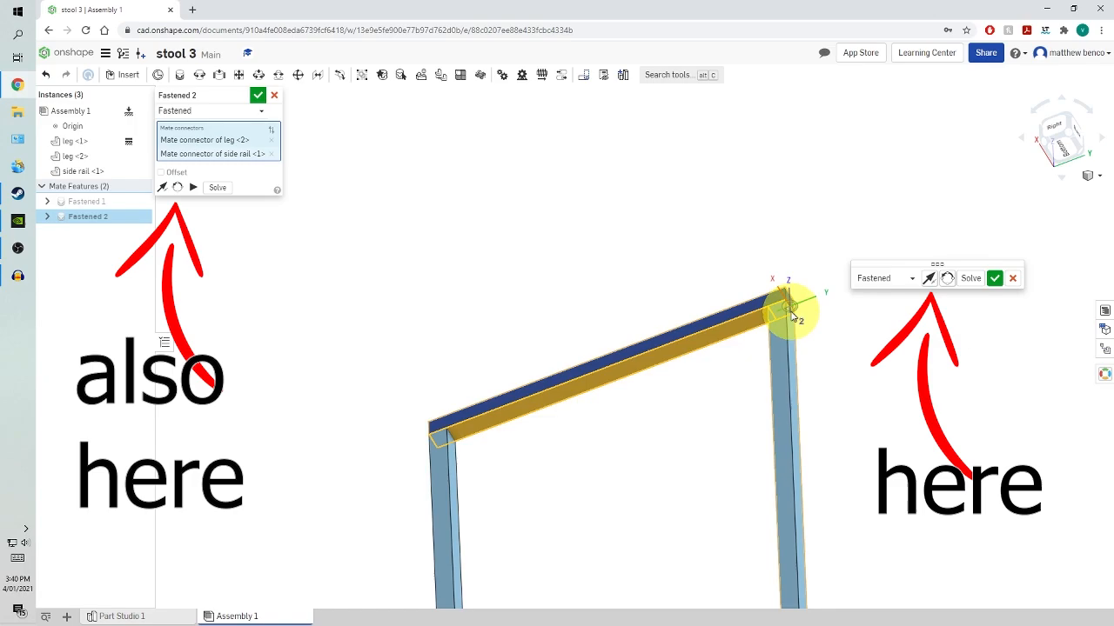
Try flipping the primary axis and reorienting the secondary axis of the second leg's mate, then accept it with the leg hanging below the rail.
{"action": "left_click", "coordinate": [929, 279]}
{"action": "left_click", "coordinate": [929, 278]}
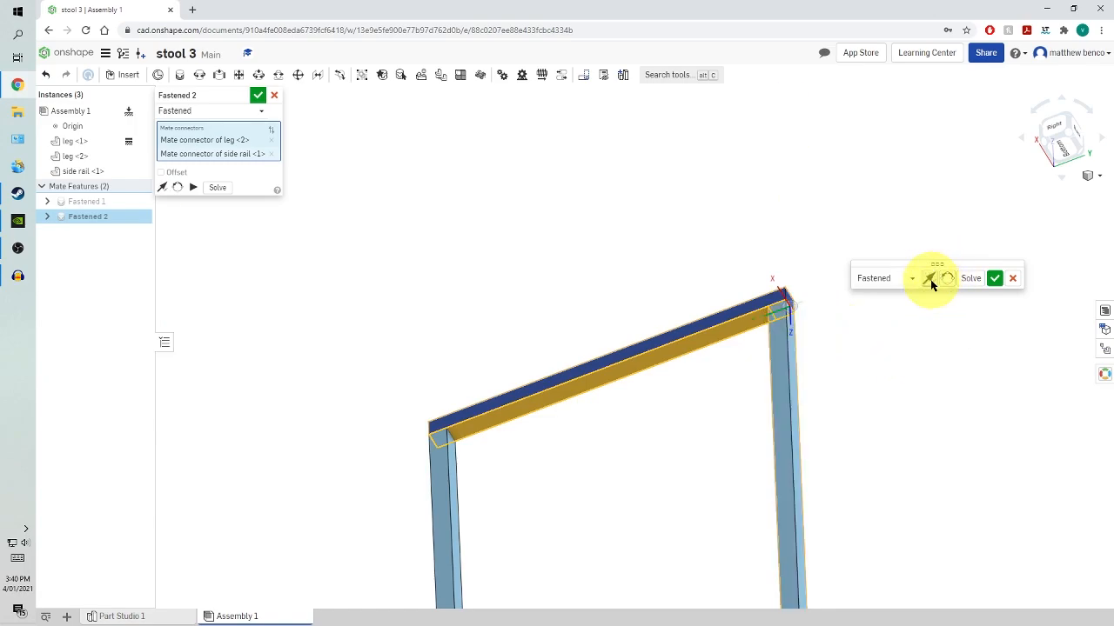
{"action": "left_click", "coordinate": [929, 279]}
{"action": "left_click", "coordinate": [930, 278]}
{"action": "left_click", "coordinate": [930, 280]}
{"action": "left_click", "coordinate": [930, 280]}
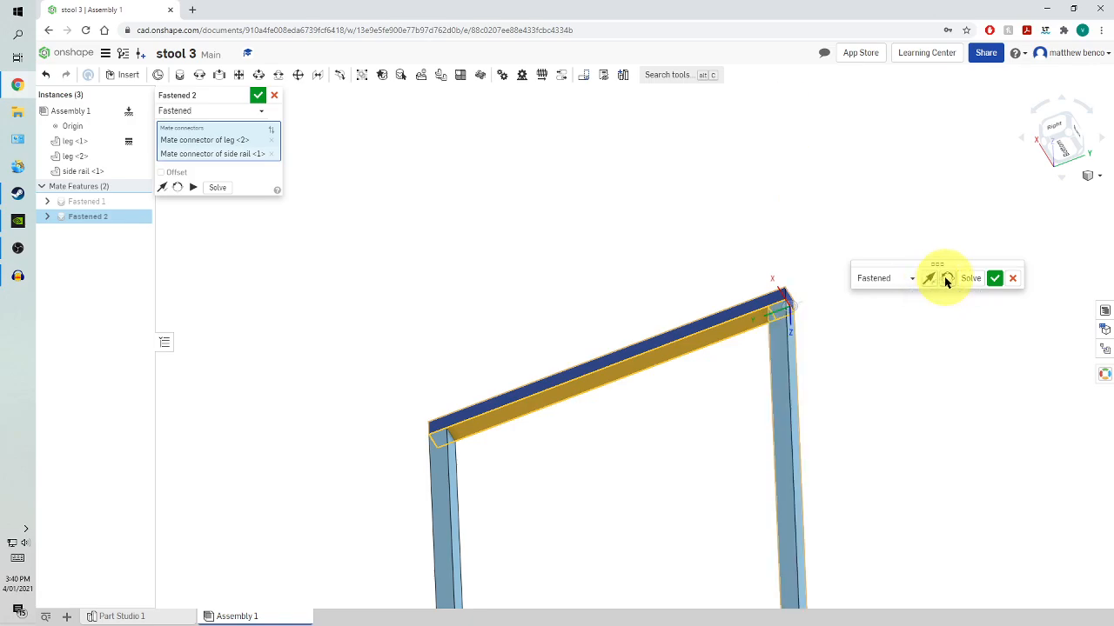
{"action": "left_click", "coordinate": [946, 280]}
{"action": "left_click", "coordinate": [945, 280]}
{"action": "left_click", "coordinate": [945, 280]}
{"action": "left_click", "coordinate": [946, 280]}
{"action": "left_click", "coordinate": [994, 279]}
{"action": "left_click", "coordinate": [258, 75]}
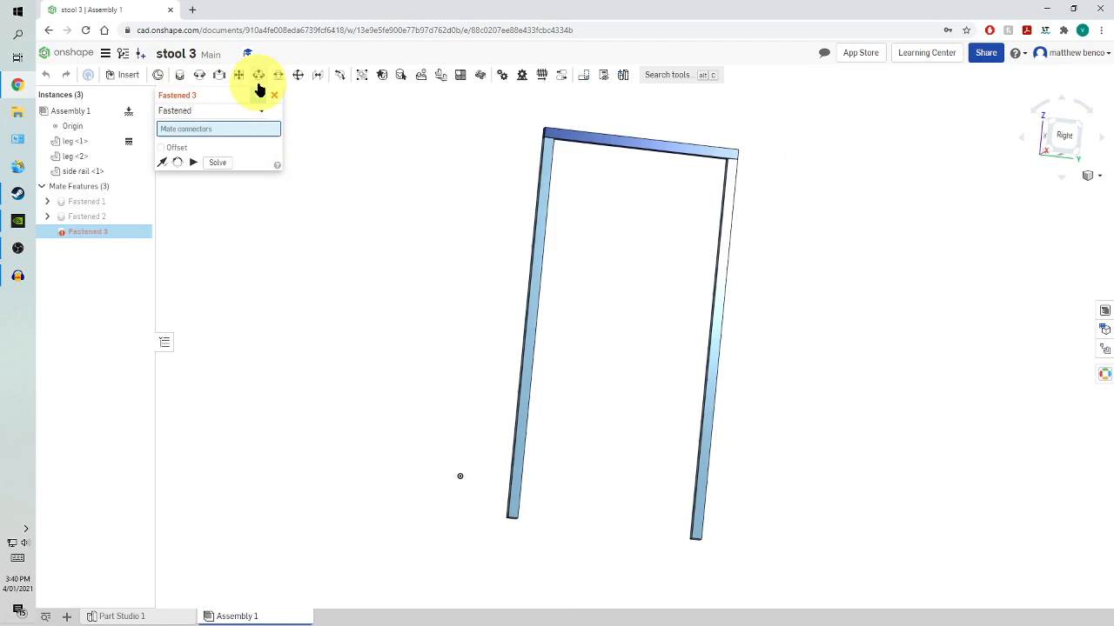
Insert one foot rest near the legs and finish inserting parts.
{"action": "left_click", "coordinate": [126, 76]}
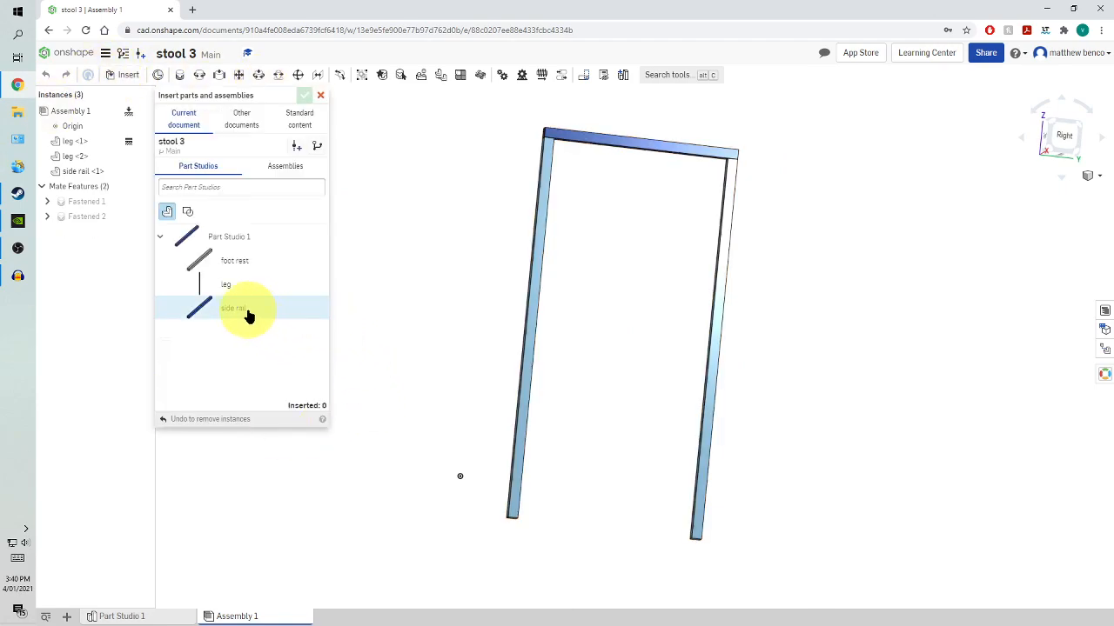
{"action": "left_click", "coordinate": [242, 259]}
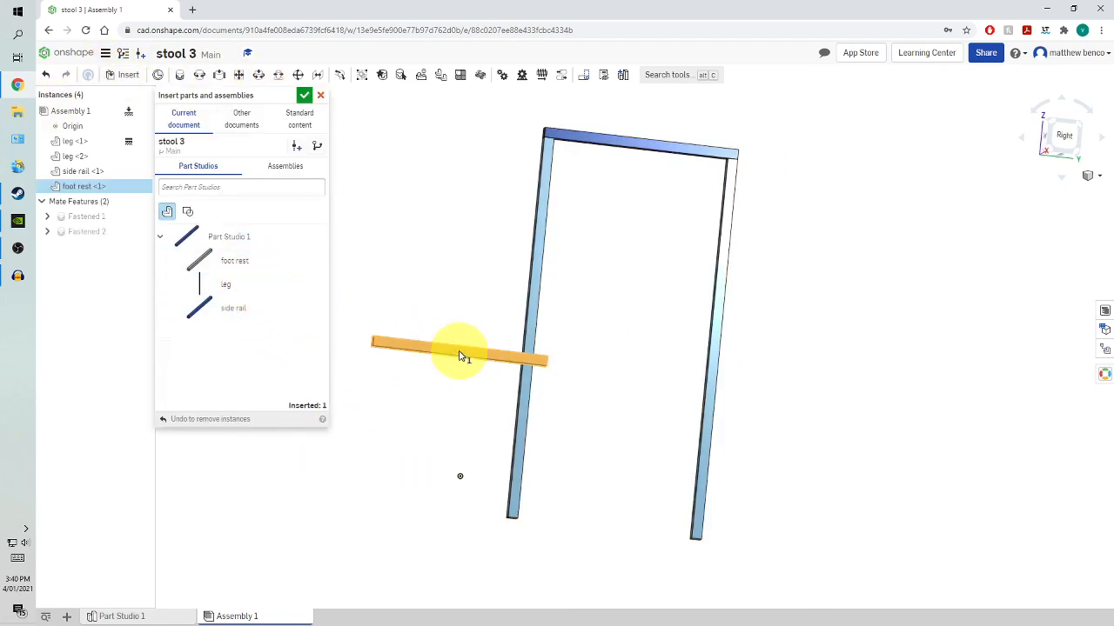
{"action": "left_click", "coordinate": [570, 375]}
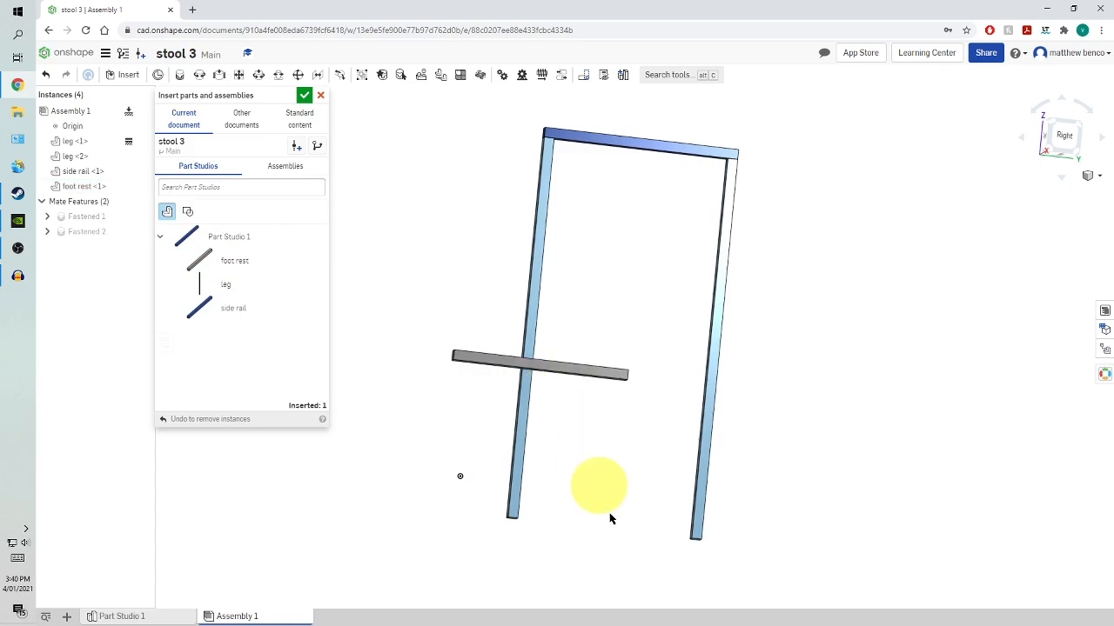
{"action": "left_click", "coordinate": [304, 95]}
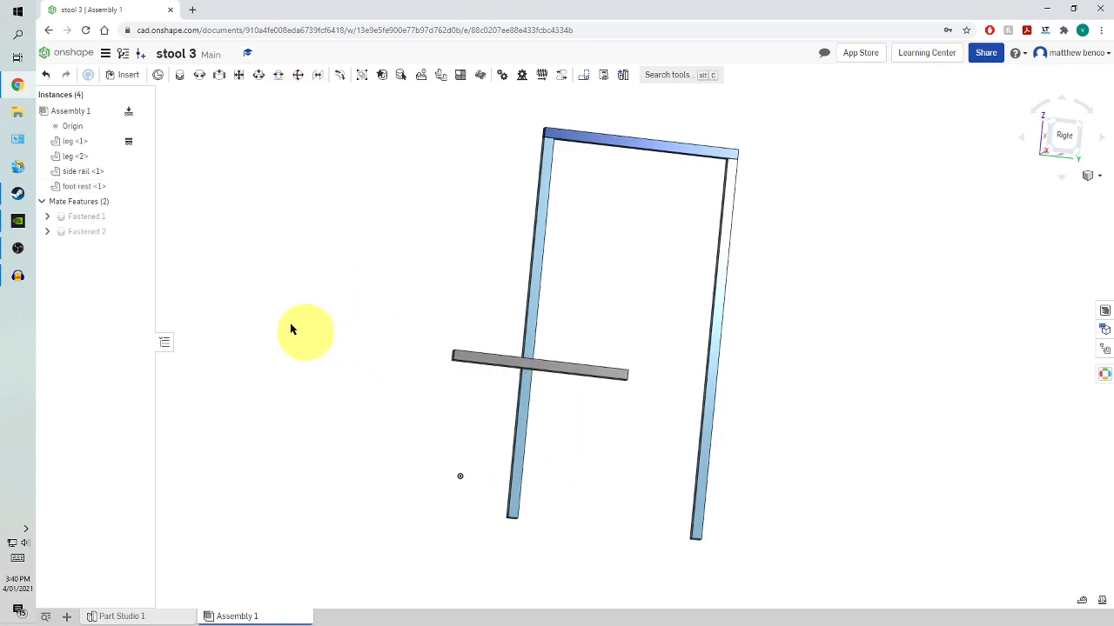
Create a fastened mate between the edge midpoint of the foot rest's end face and the bottom edge midpoint of the second leg.
{"action": "left_click", "coordinate": [180, 75]}
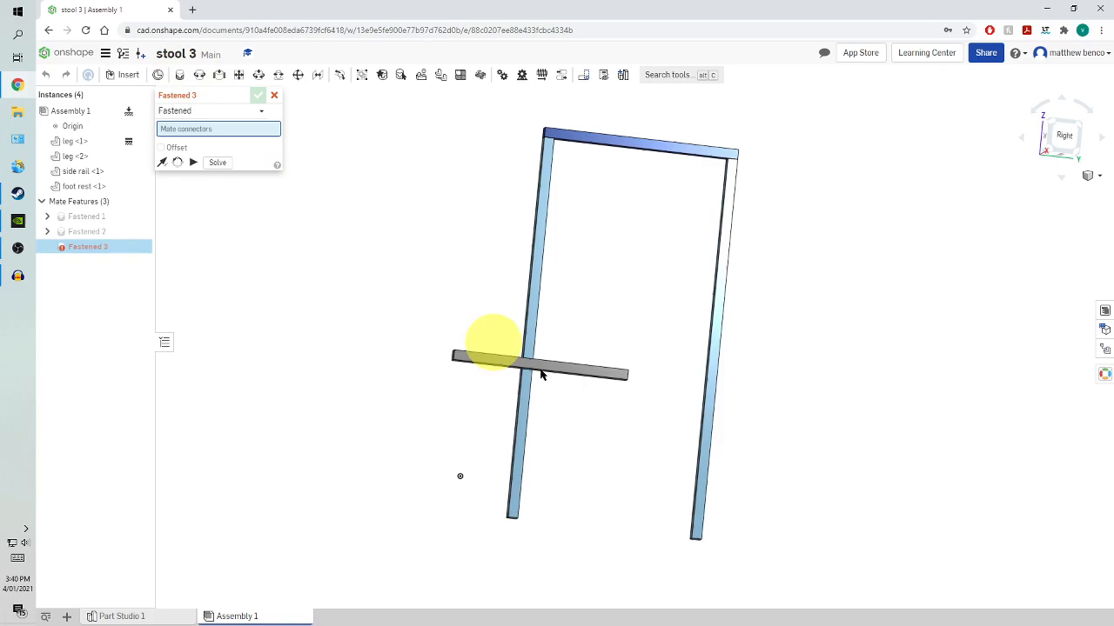
{"action": "right_click_drag", "start_coordinate": [649, 378], "coordinate": [490, 350]}
{"action": "scroll", "coordinate": [529, 366], "scroll_direction": "up", "scroll_amount": 5}
{"action": "scroll", "coordinate": [520, 354], "scroll_direction": "up", "scroll_amount": 3}
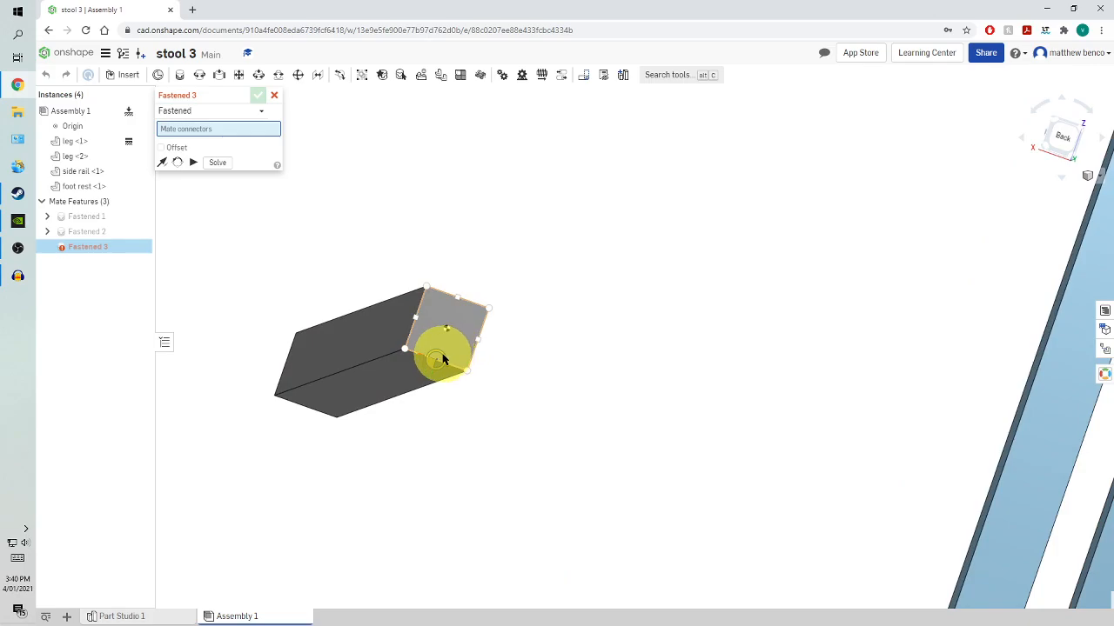
{"action": "left_click", "coordinate": [442, 359]}
{"action": "scroll", "coordinate": [440, 360], "scroll_direction": "down", "scroll_amount": 5}
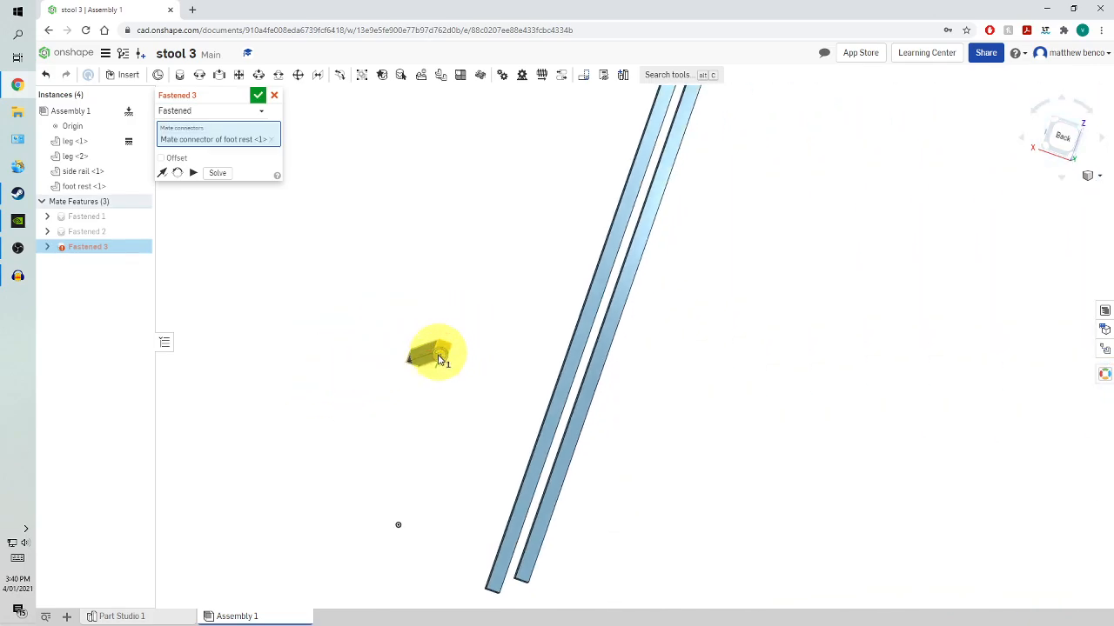
{"action": "right_click_drag", "start_coordinate": [435, 360], "coordinate": [704, 552]}
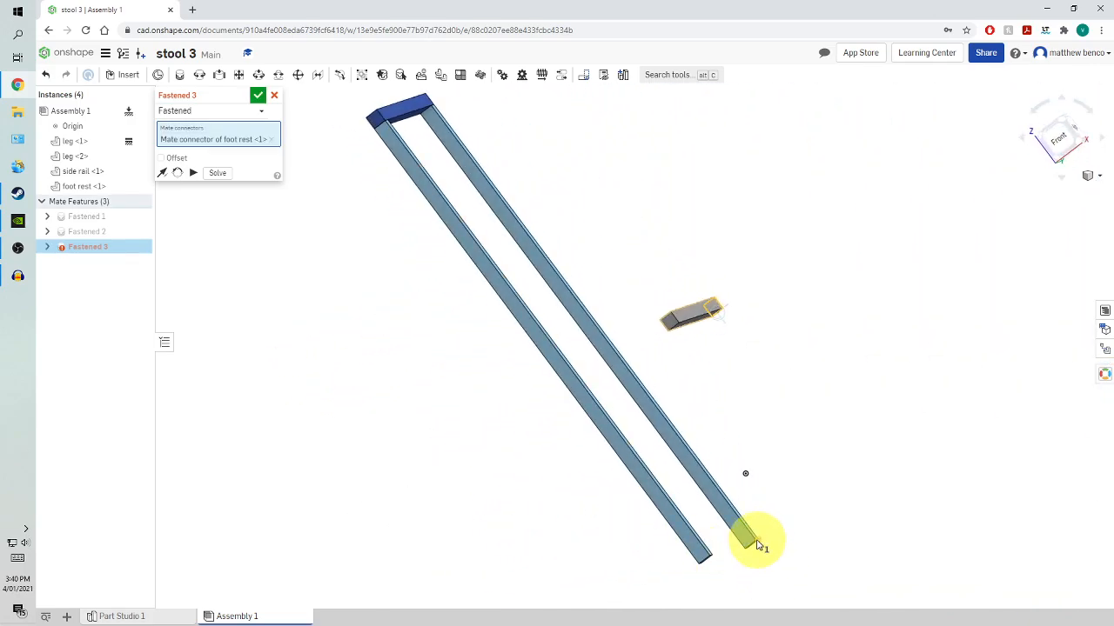
{"action": "scroll", "coordinate": [748, 547], "scroll_direction": "up", "scroll_amount": 3}
{"action": "scroll", "coordinate": [735, 553], "scroll_direction": "up", "scroll_amount": 3}
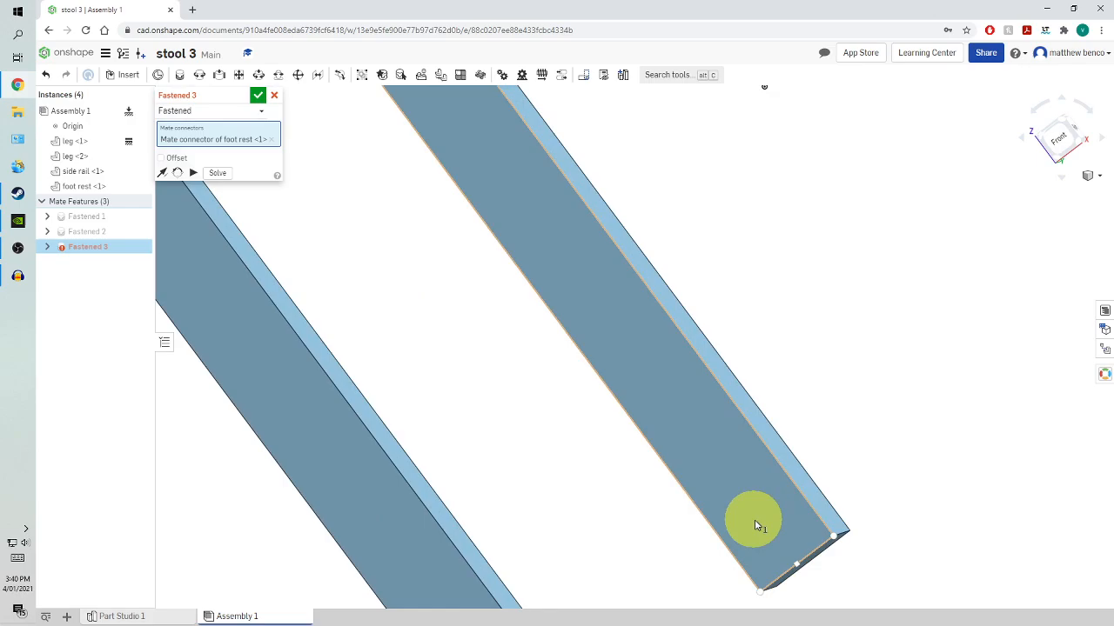
{"action": "left_click", "coordinate": [790, 560]}
{"action": "scroll", "coordinate": [783, 551], "scroll_direction": "down", "scroll_amount": 4}
{"action": "right_click_drag", "start_coordinate": [842, 480], "coordinate": [790, 512]}
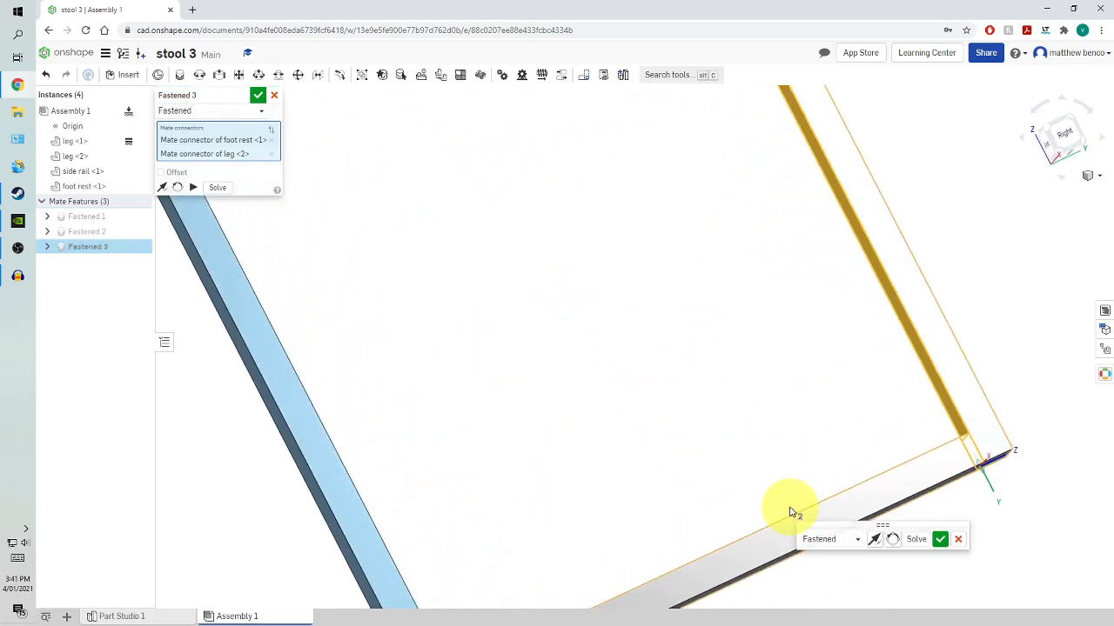
{"action": "scroll", "coordinate": [790, 512], "scroll_direction": "down", "scroll_amount": 5}
{"action": "right_click_drag", "start_coordinate": [714, 455], "coordinate": [724, 478]}
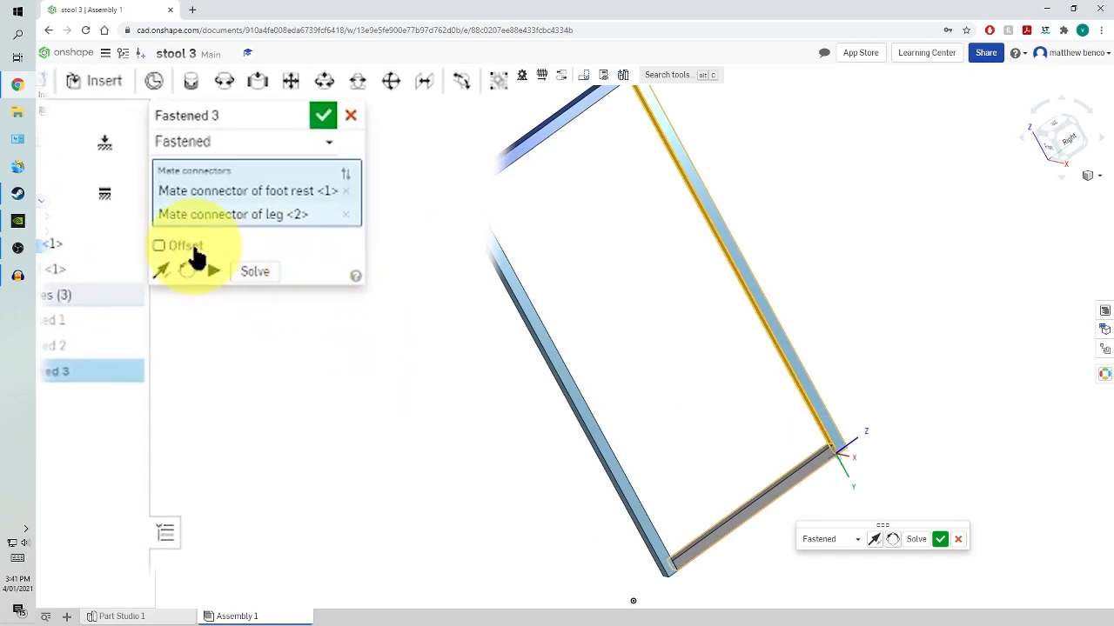
Offset the foot rest's fastened mate by -200 mm in Y and accept the mate.
{"action": "left_click", "coordinate": [159, 246]}
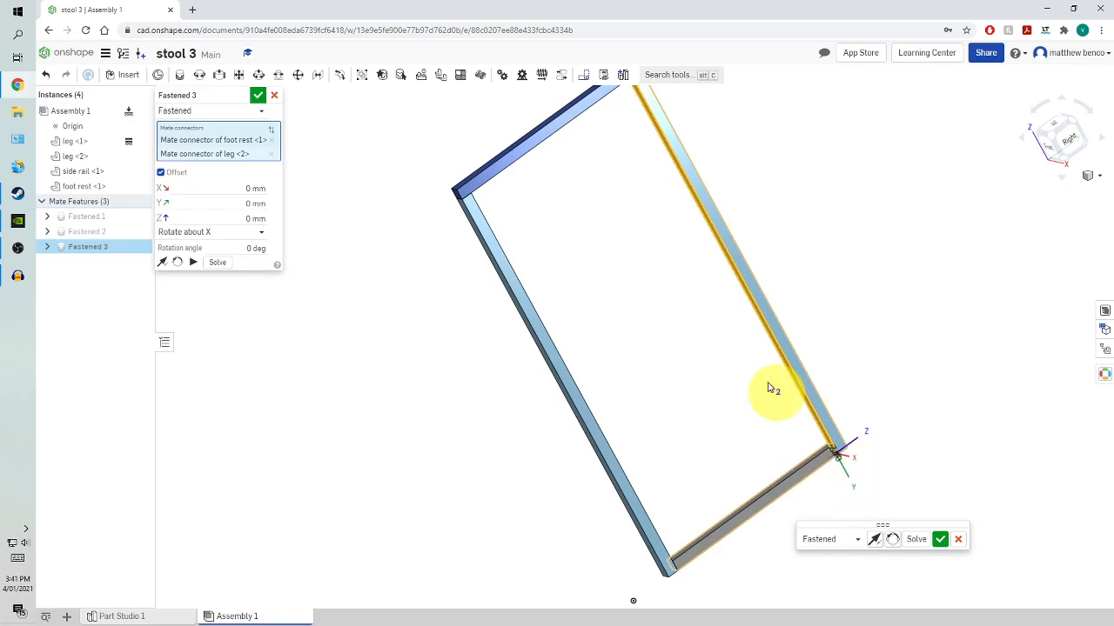
{"action": "left_click", "coordinate": [245, 204]}
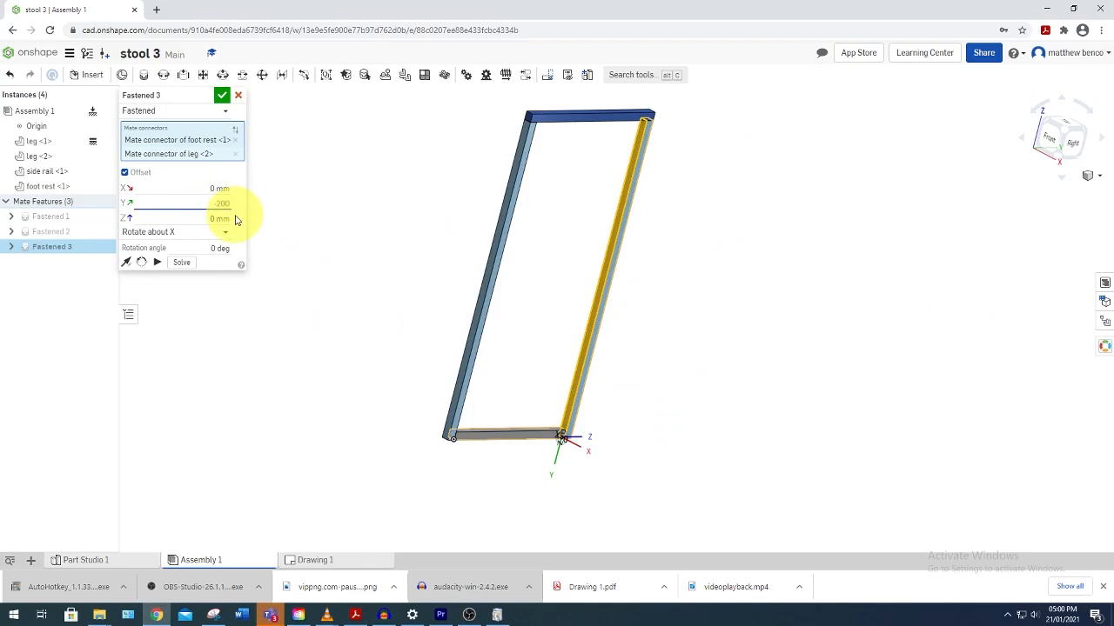
{"action": "key", "text": "Return"}
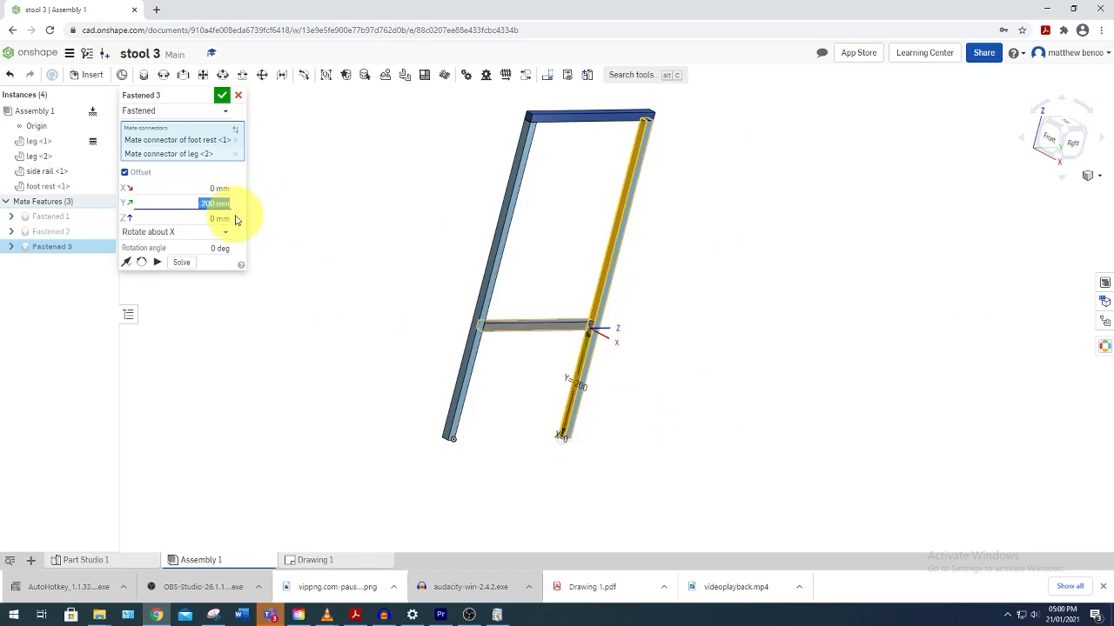
{"action": "left_click", "coordinate": [222, 96]}
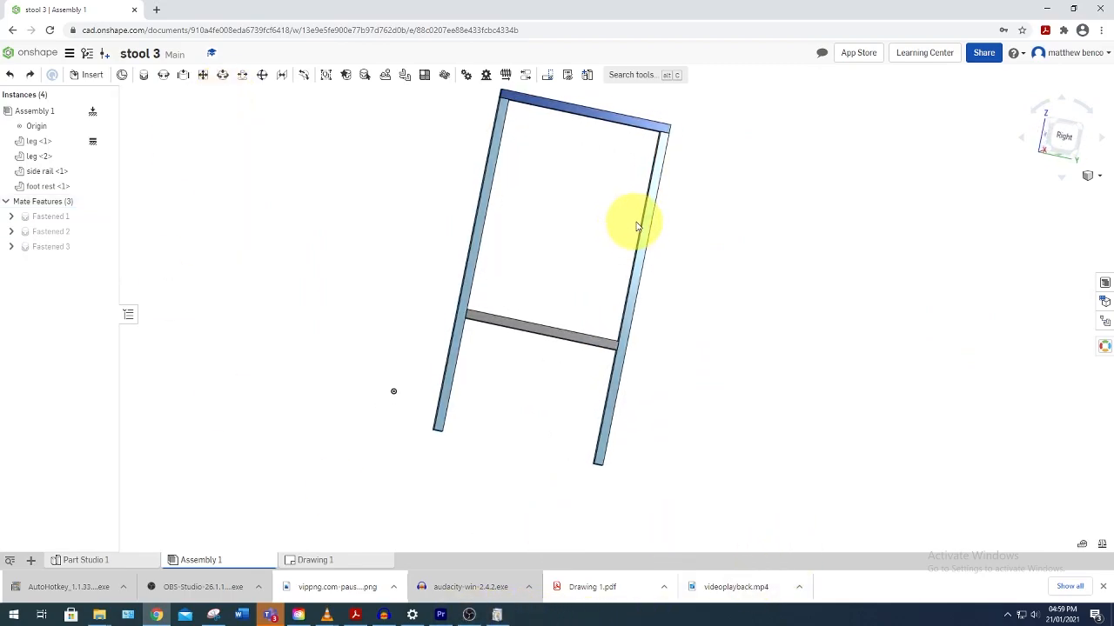
Insert four more foot rests beside the frame and finish inserting parts.
{"action": "right_click_drag", "start_coordinate": [636, 226], "coordinate": [666, 251]}
{"action": "left_click", "coordinate": [92, 75]}
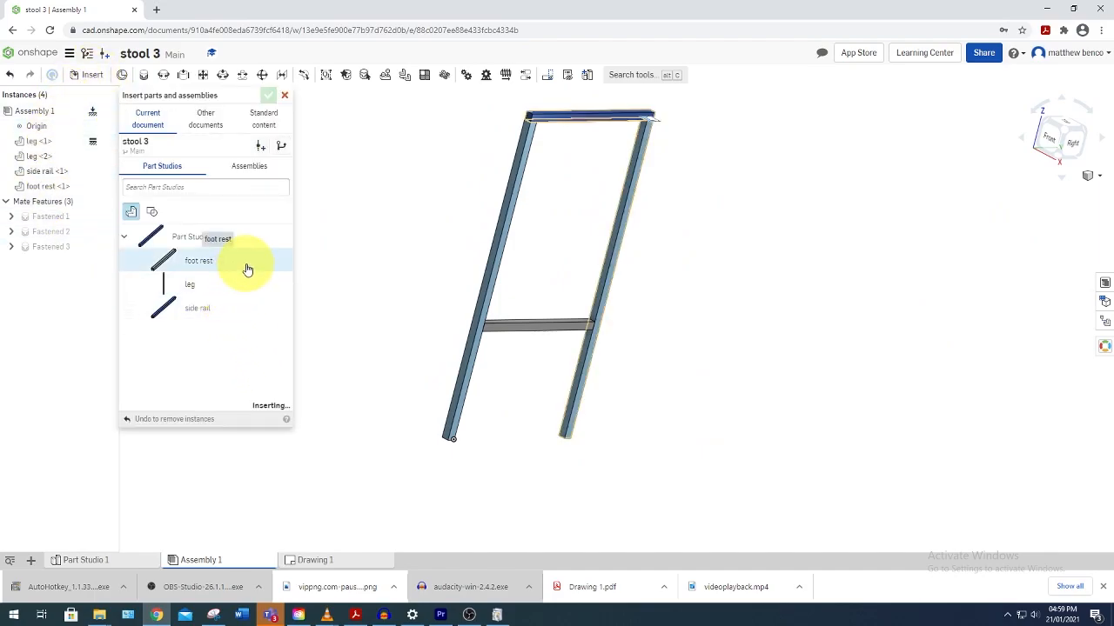
{"action": "left_click", "coordinate": [247, 269]}
{"action": "left_click", "coordinate": [247, 270]}
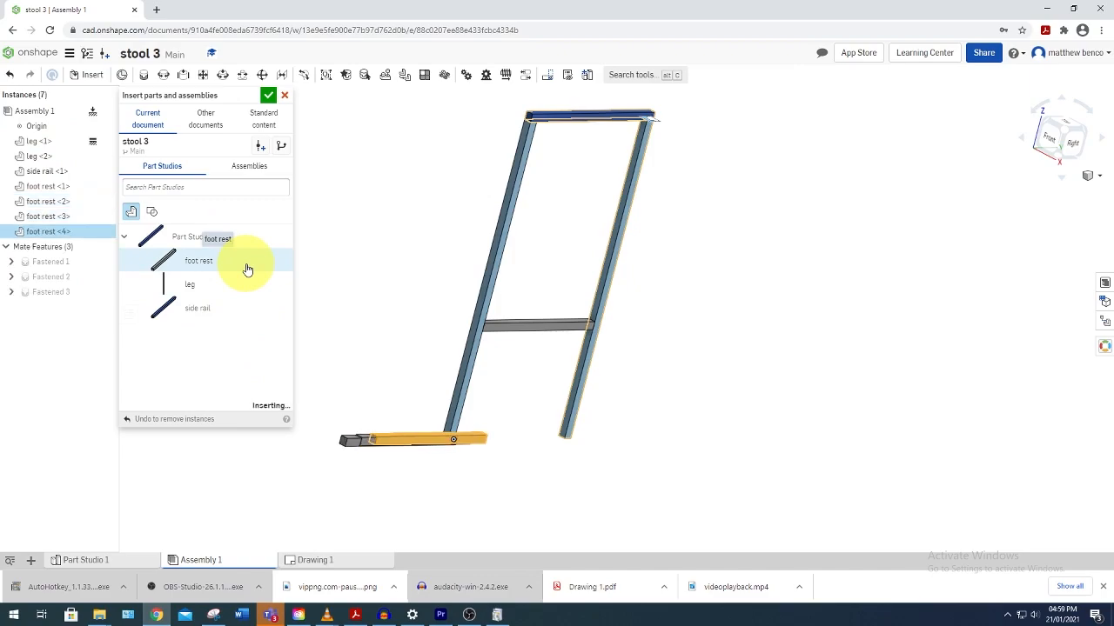
{"action": "left_click", "coordinate": [426, 205]}
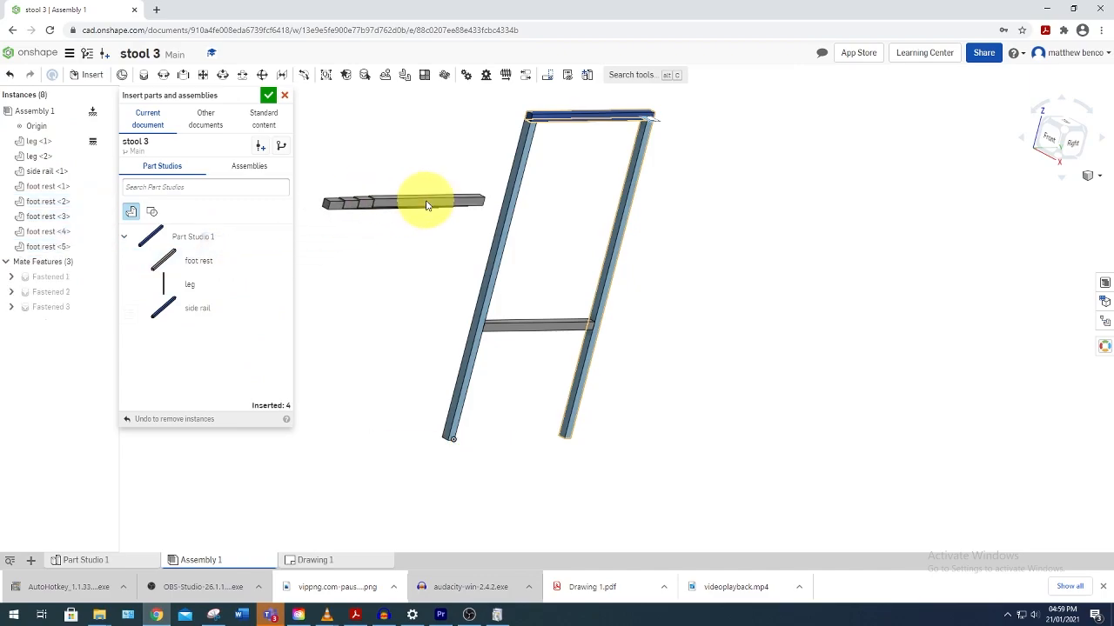
{"action": "left_click", "coordinate": [268, 95]}
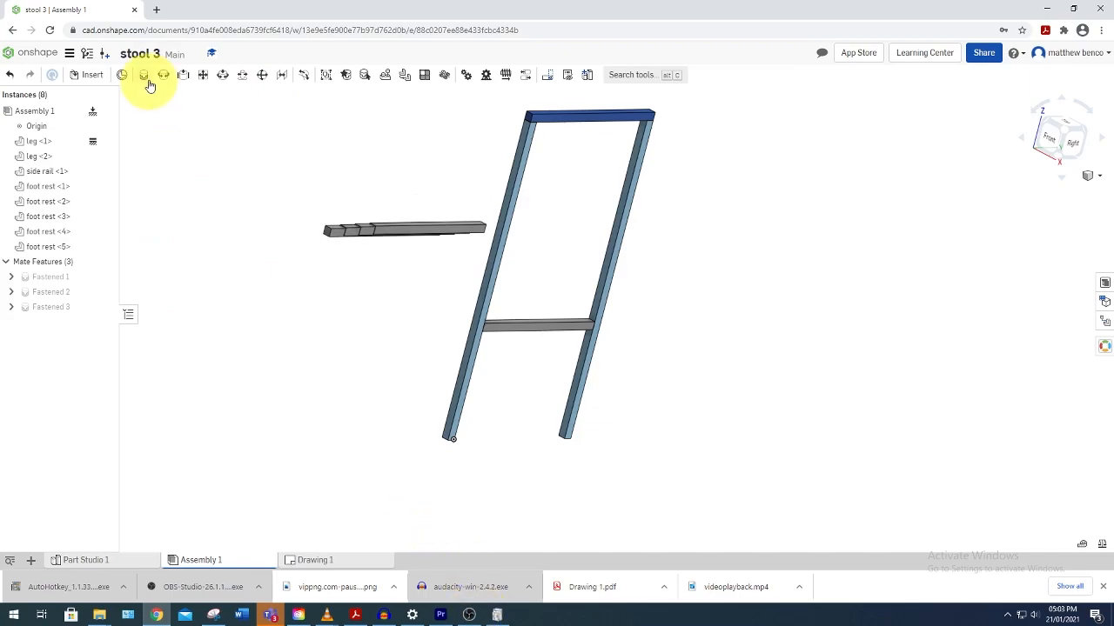
Create a fastened mate between the end face of one loose foot rest and the side rail's upper corner at its far end.
{"action": "left_click", "coordinate": [145, 75]}
{"action": "scroll", "coordinate": [348, 278], "scroll_direction": "up", "scroll_amount": 5}
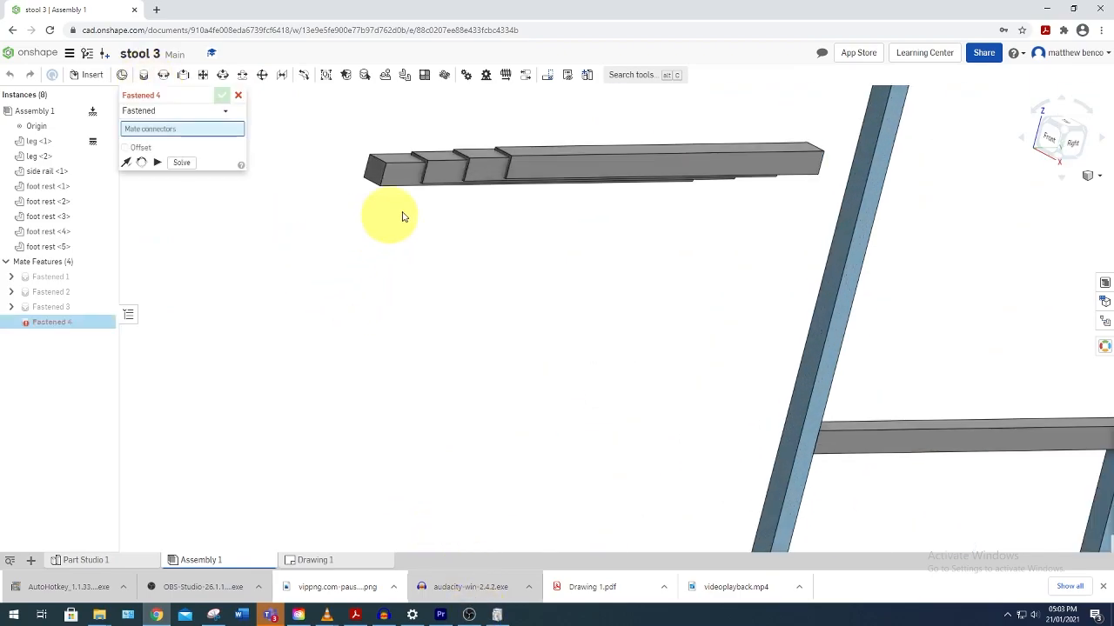
{"action": "scroll", "coordinate": [371, 181], "scroll_direction": "up", "scroll_amount": 3}
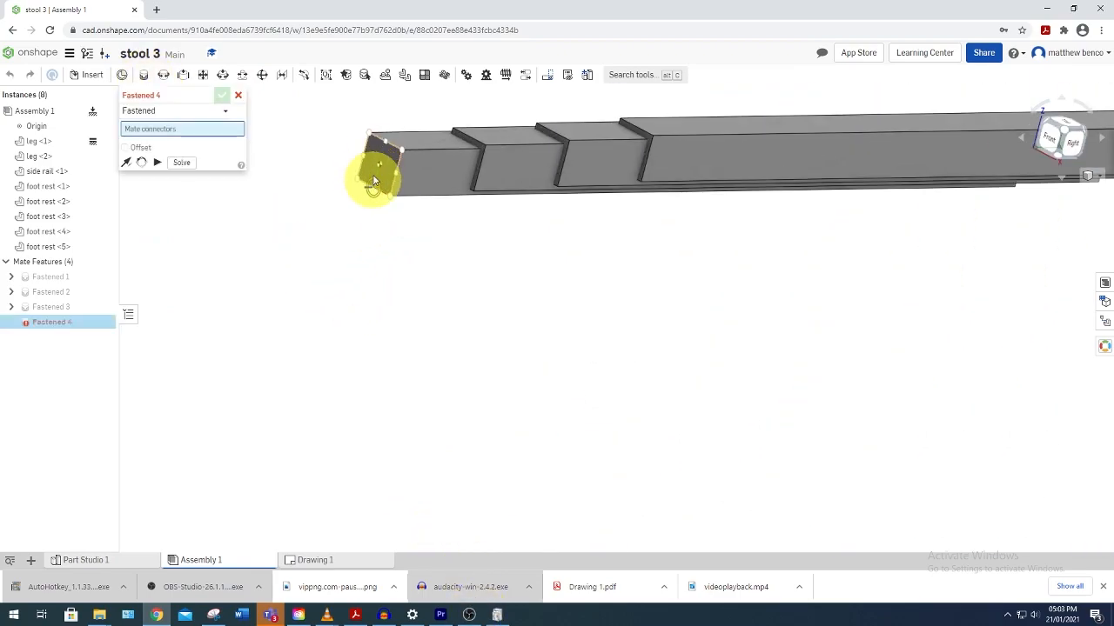
{"action": "left_click", "coordinate": [382, 152]}
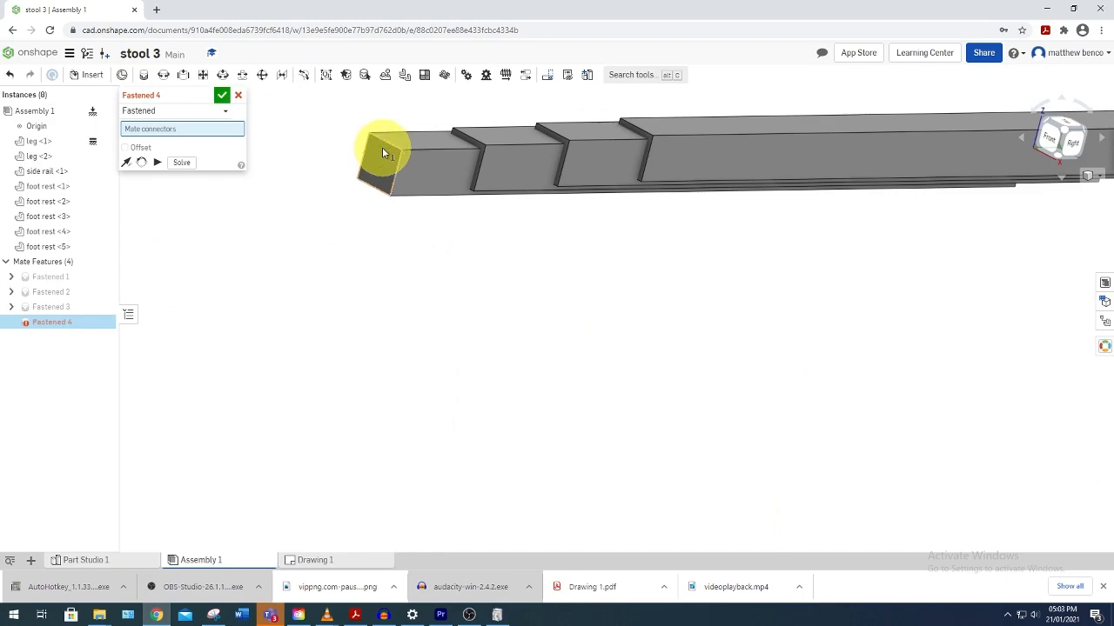
{"action": "scroll", "coordinate": [383, 151], "scroll_direction": "down", "scroll_amount": 5}
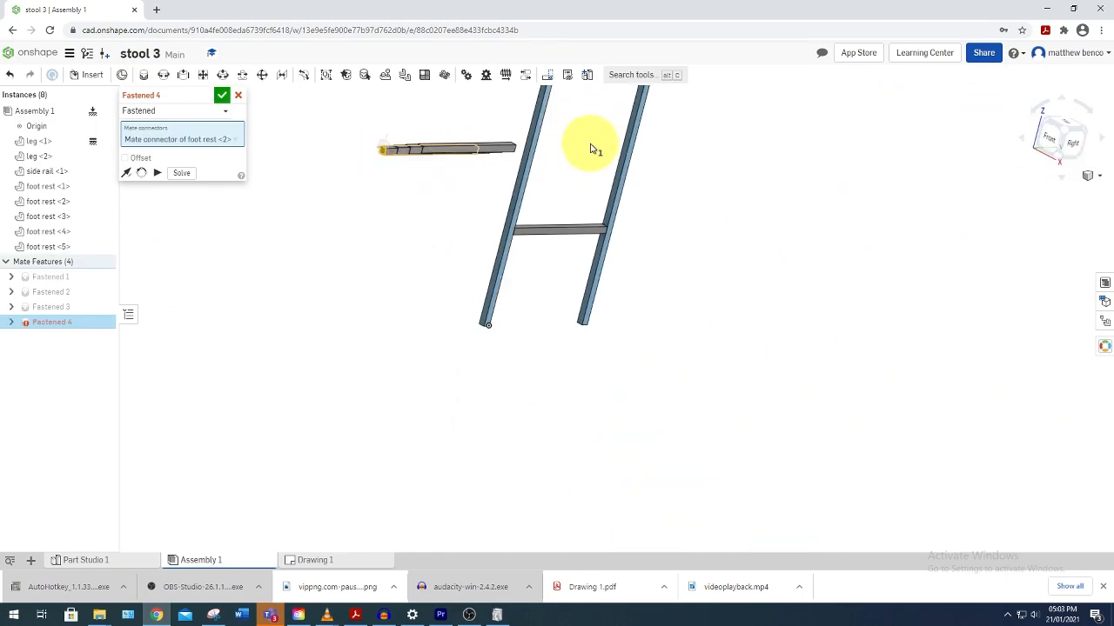
{"action": "right_click_drag", "start_coordinate": [590, 150], "coordinate": [502, 322]}
{"action": "scroll", "coordinate": [550, 241], "scroll_direction": "up", "scroll_amount": 4}
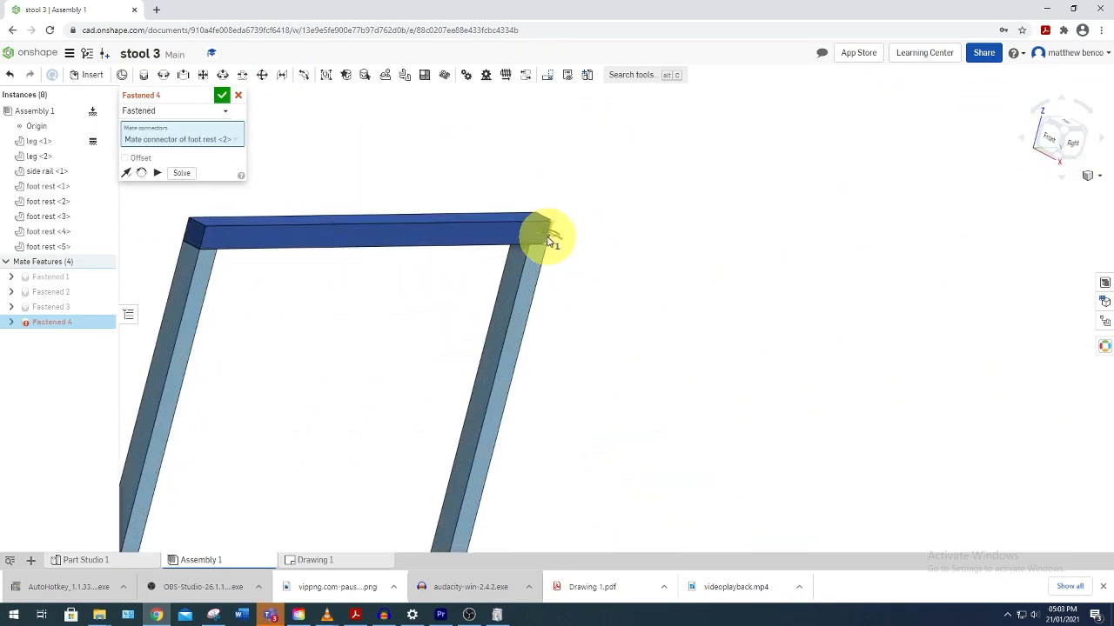
{"action": "scroll", "coordinate": [550, 241], "scroll_direction": "up", "scroll_amount": 2}
{"action": "left_click", "coordinate": [559, 214]}
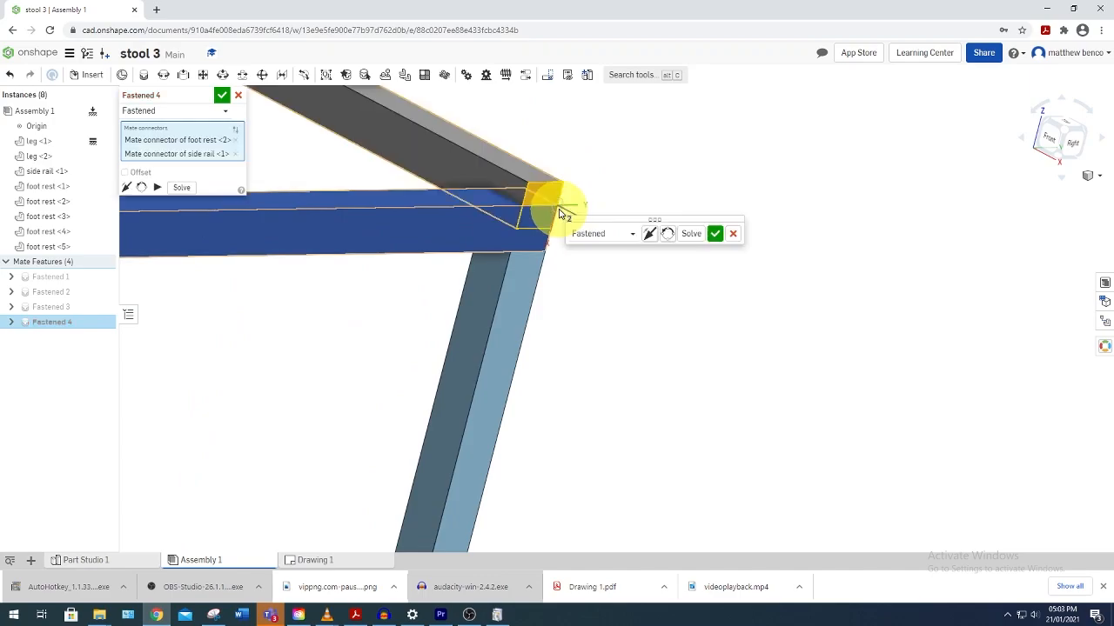
Flip the foot rest mate's primary axis and reorient its secondary axis so the bar extends outward from the side rail.
{"action": "scroll", "coordinate": [684, 406], "scroll_direction": "down", "scroll_amount": 3}
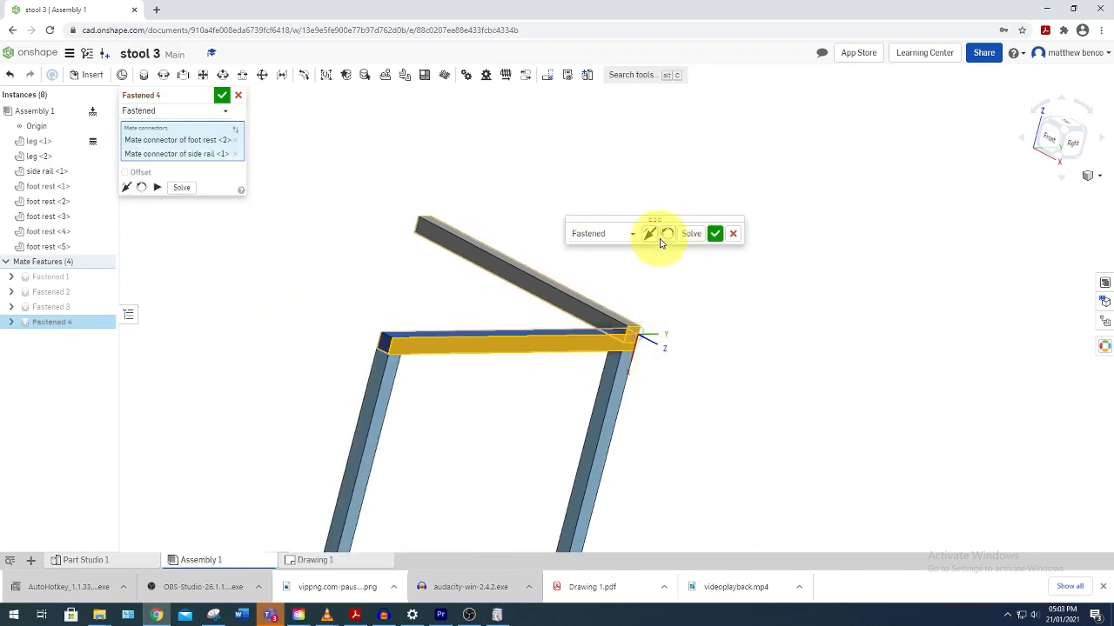
{"action": "left_click", "coordinate": [649, 234]}
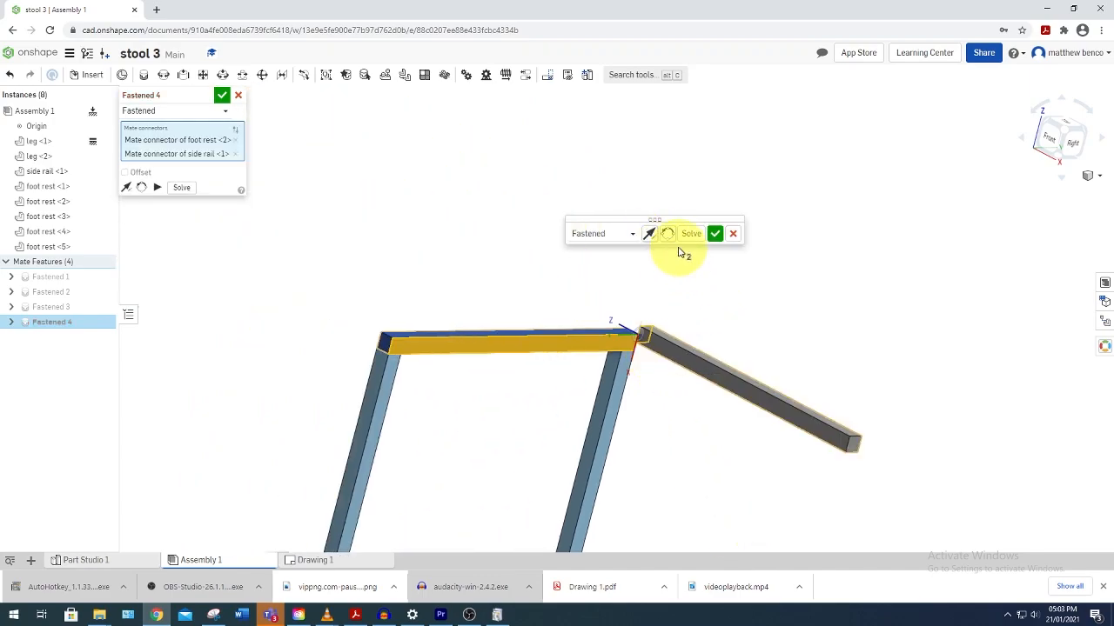
{"action": "left_click", "coordinate": [668, 235]}
{"action": "left_click", "coordinate": [671, 238]}
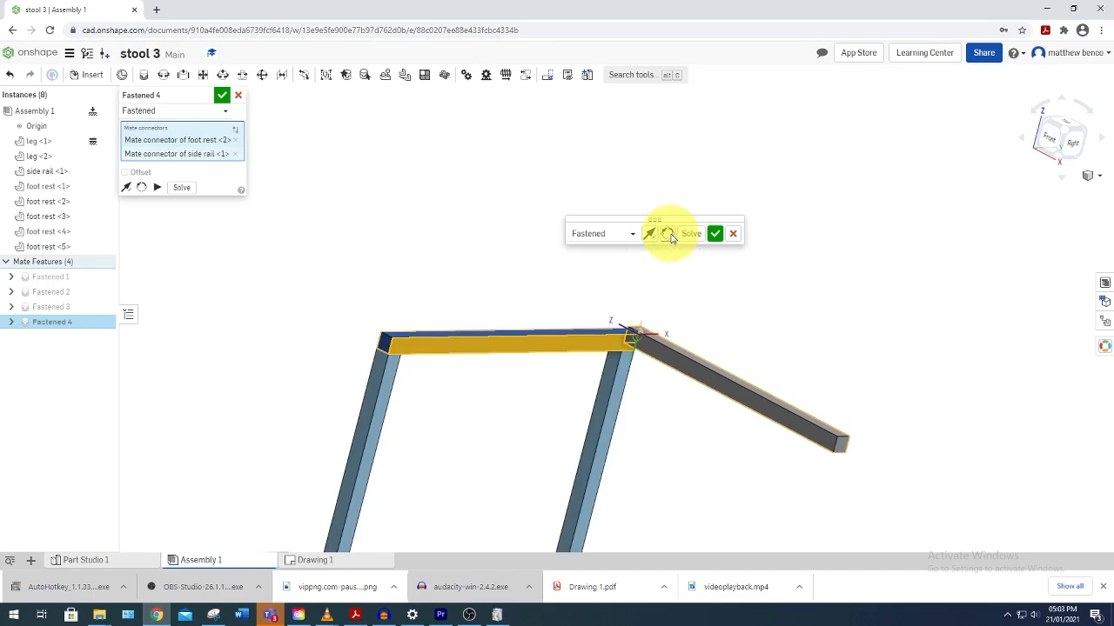
{"action": "left_click", "coordinate": [671, 237]}
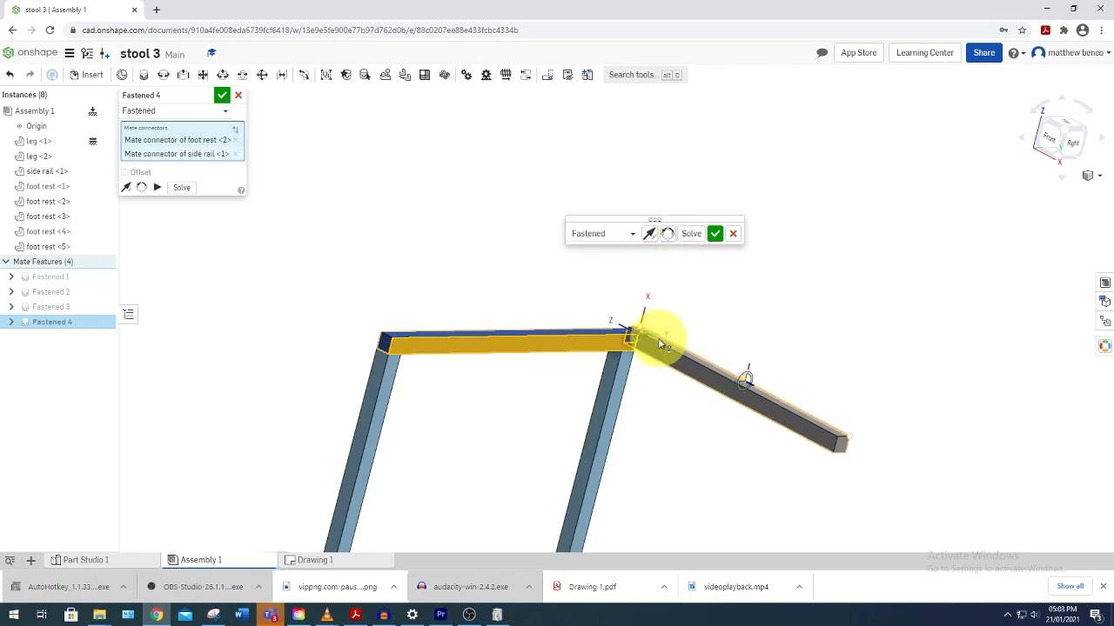
Offset the upper foot rest's mate by -7.5 mm in X to align it with the side rail, and accept it.
{"action": "left_click", "coordinate": [125, 173]}
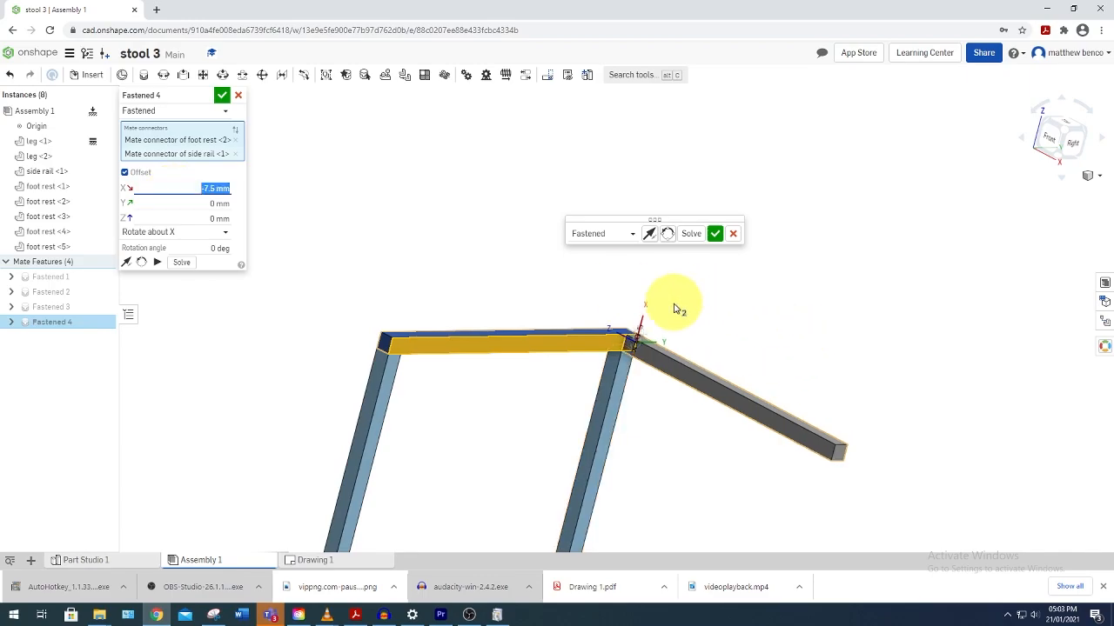
{"action": "scroll", "coordinate": [687, 348], "scroll_direction": "up", "scroll_amount": 3}
{"action": "right_click_drag", "start_coordinate": [708, 355], "coordinate": [640, 359]}
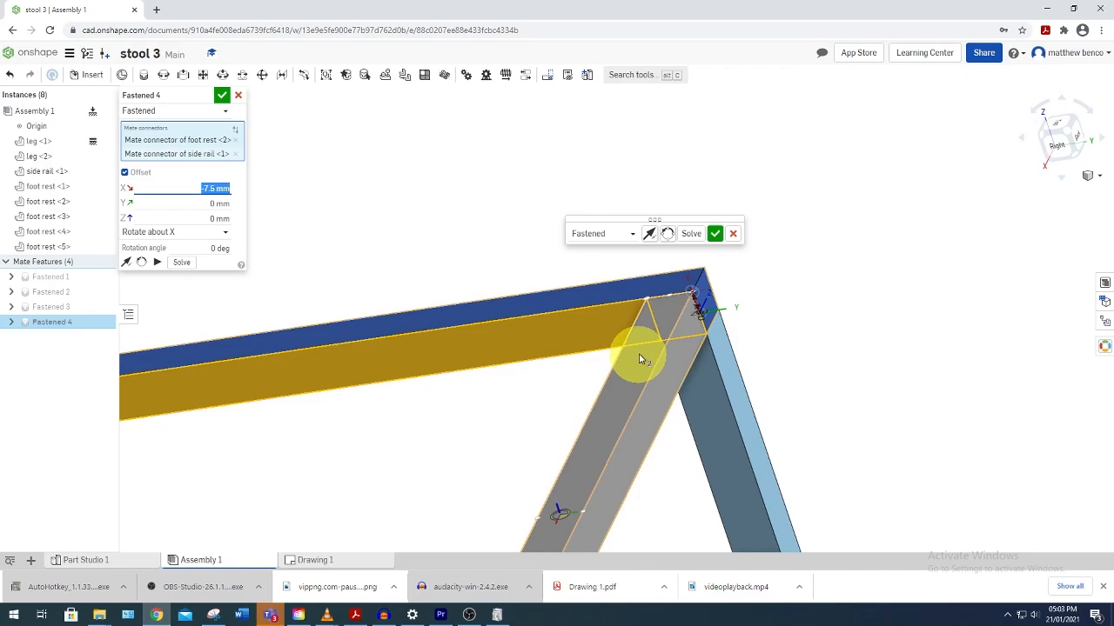
{"action": "left_click", "coordinate": [715, 233]}
Create a fastened mate between the end-face corner of another loose foot rest and the upper corner at the side rail's other end.
{"action": "scroll", "coordinate": [738, 269], "scroll_direction": "down", "scroll_amount": 5}
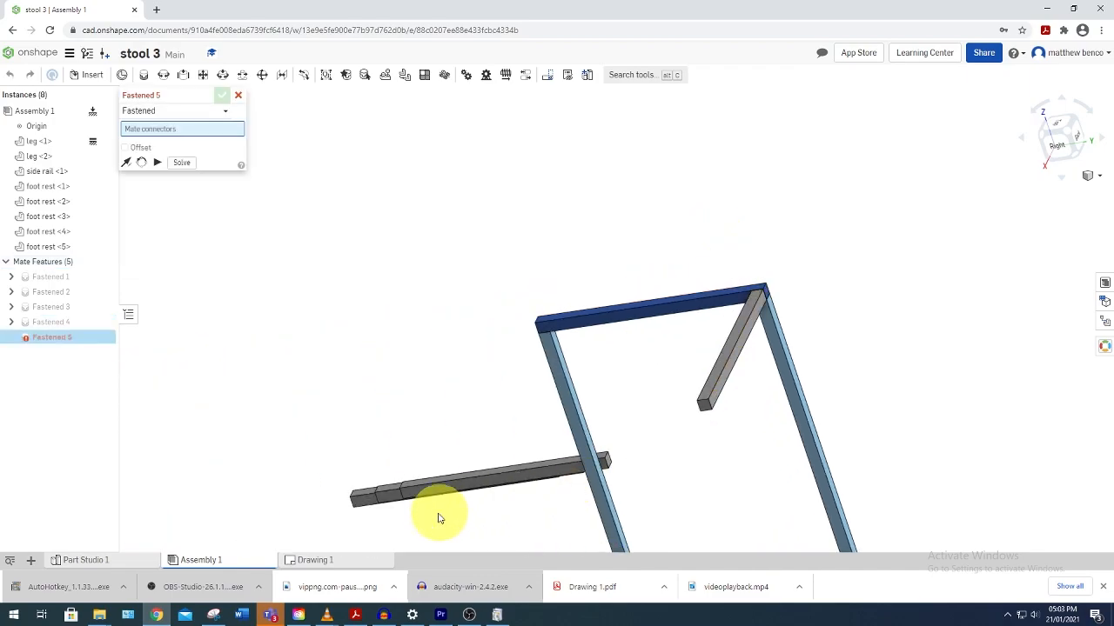
{"action": "scroll", "coordinate": [379, 506], "scroll_direction": "down", "scroll_amount": 3}
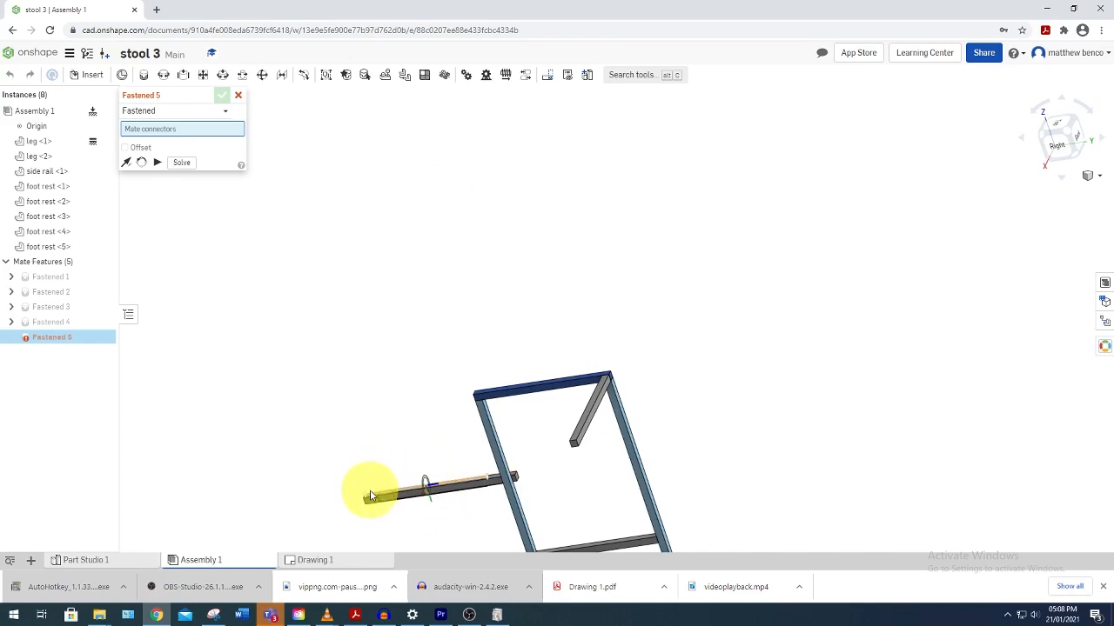
{"action": "mouse_move", "coordinate": [368, 488]}
{"action": "right_mouse_down"}
{"action": "mouse_move", "coordinate": [442, 427]}
{"action": "mouse_move", "coordinate": [377, 487]}
{"action": "right_mouse_up"}
{"action": "scroll", "coordinate": [367, 508], "scroll_direction": "up", "scroll_amount": 3}
{"action": "scroll", "coordinate": [382, 480], "scroll_direction": "up", "scroll_amount": 2}
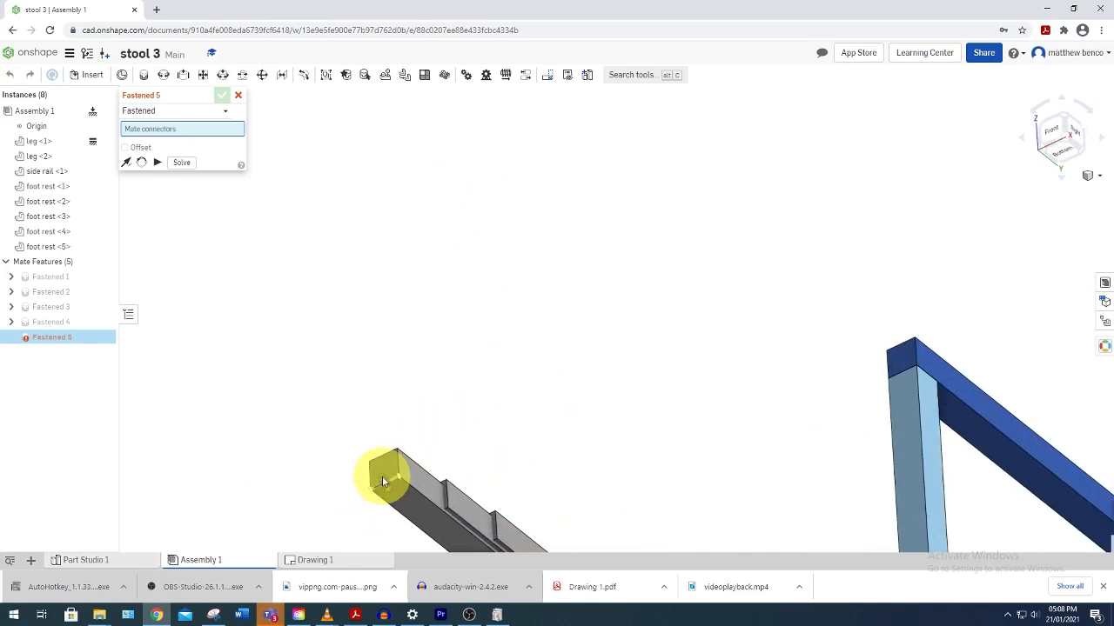
{"action": "right_click_drag", "start_coordinate": [382, 476], "coordinate": [428, 491]}
{"action": "middle_click_drag", "start_coordinate": [386, 473], "coordinate": [566, 318]}
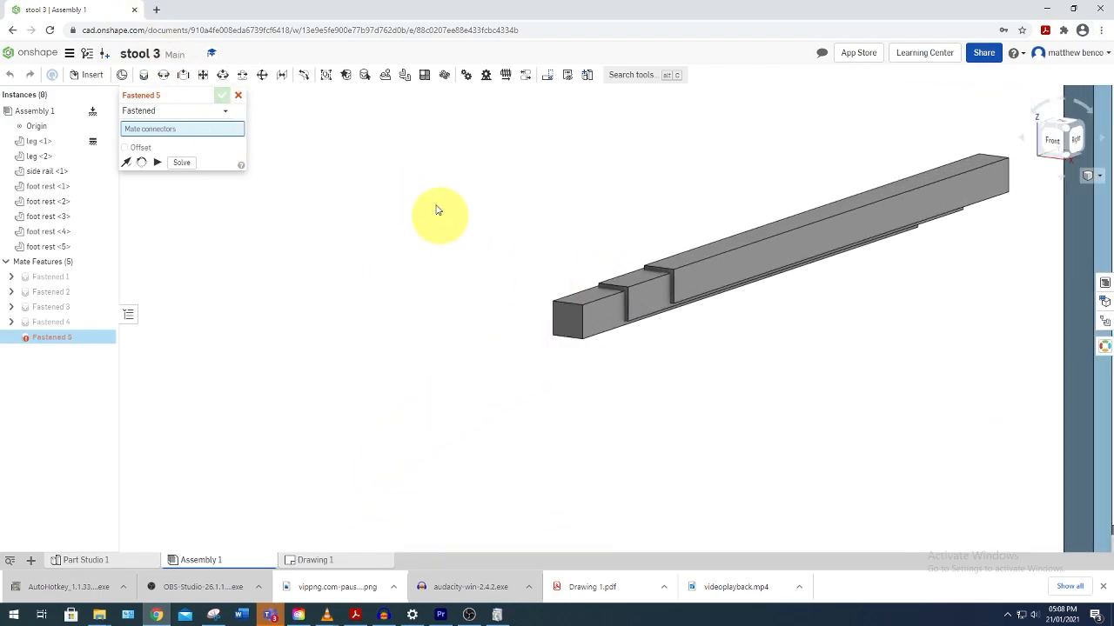
{"action": "left_click", "coordinate": [579, 313]}
{"action": "scroll", "coordinate": [579, 310], "scroll_direction": "down", "scroll_amount": 5}
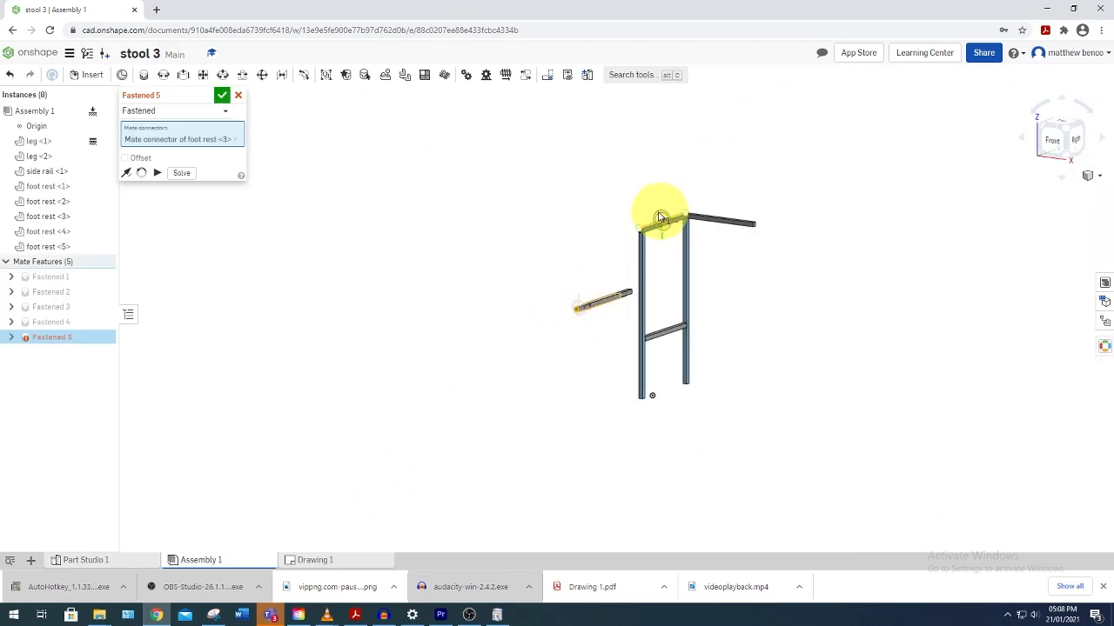
{"action": "scroll", "coordinate": [660, 218], "scroll_direction": "up", "scroll_amount": 8}
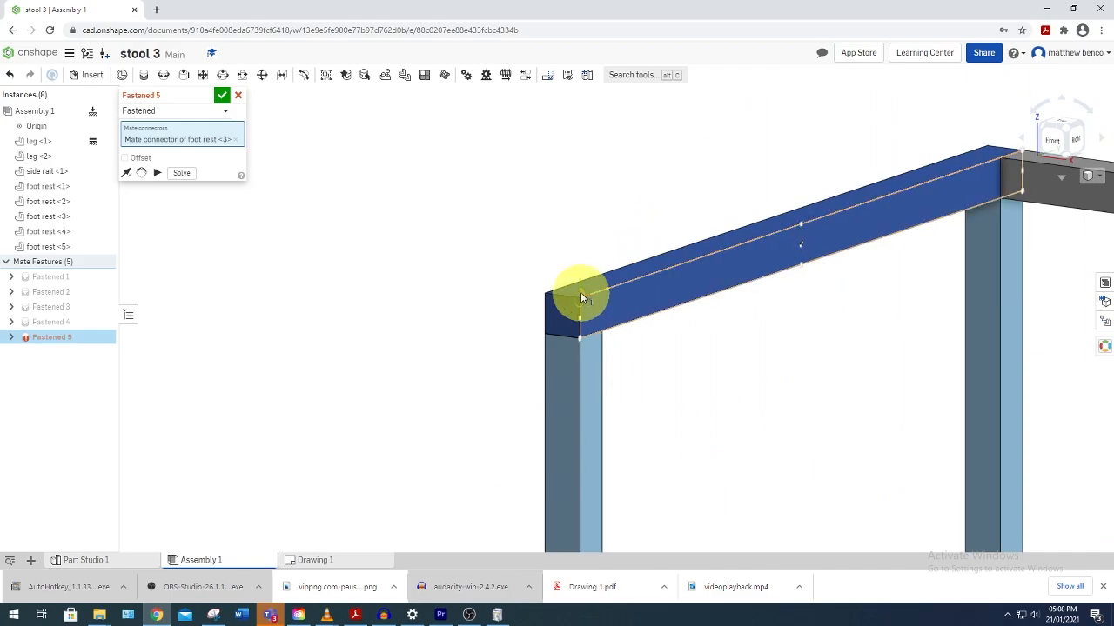
{"action": "left_click", "coordinate": [580, 293]}
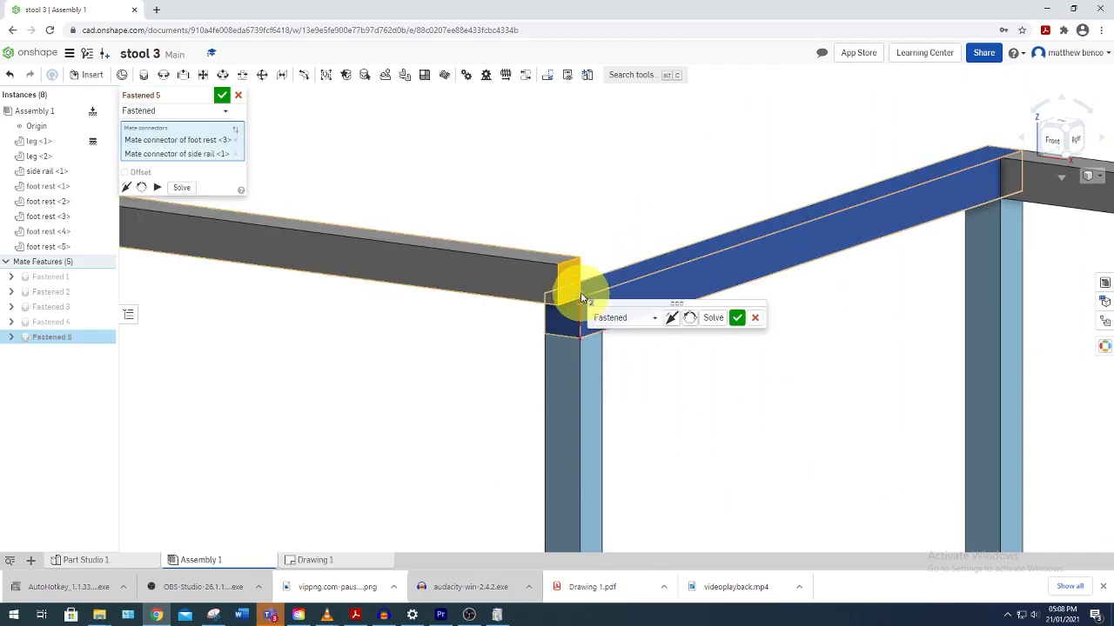
Flip the primary axis and reorient the second upper bar until it runs parallel to the first and flush with the rail, then accept the mate.
{"action": "left_click", "coordinate": [671, 318]}
{"action": "left_click", "coordinate": [690, 319]}
{"action": "left_click", "coordinate": [690, 319]}
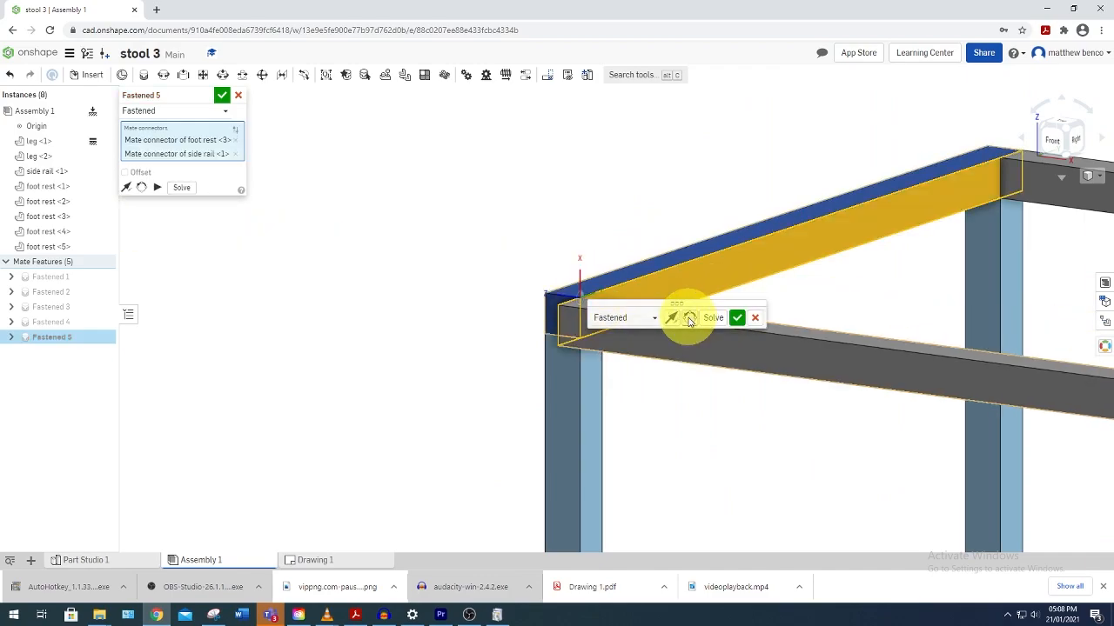
{"action": "left_click", "coordinate": [690, 318]}
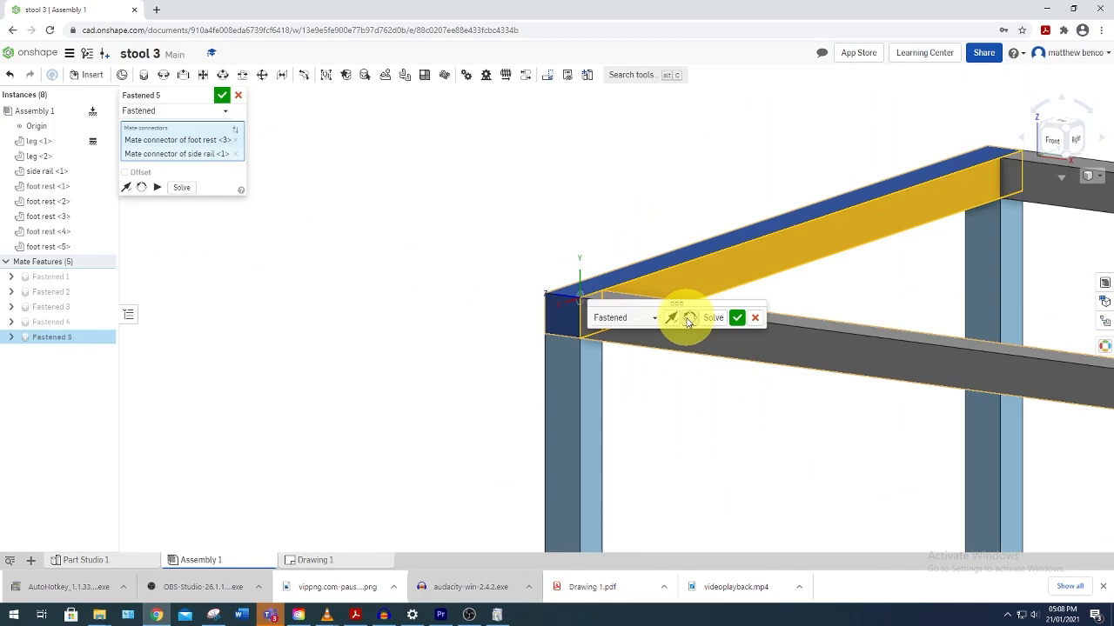
{"action": "left_click", "coordinate": [742, 324]}
Create a fastened mate between the end-face corner of loose foot rest <4> and the bottom corner of leg <1>.
{"action": "scroll", "coordinate": [728, 368], "scroll_direction": "down", "scroll_amount": 5}
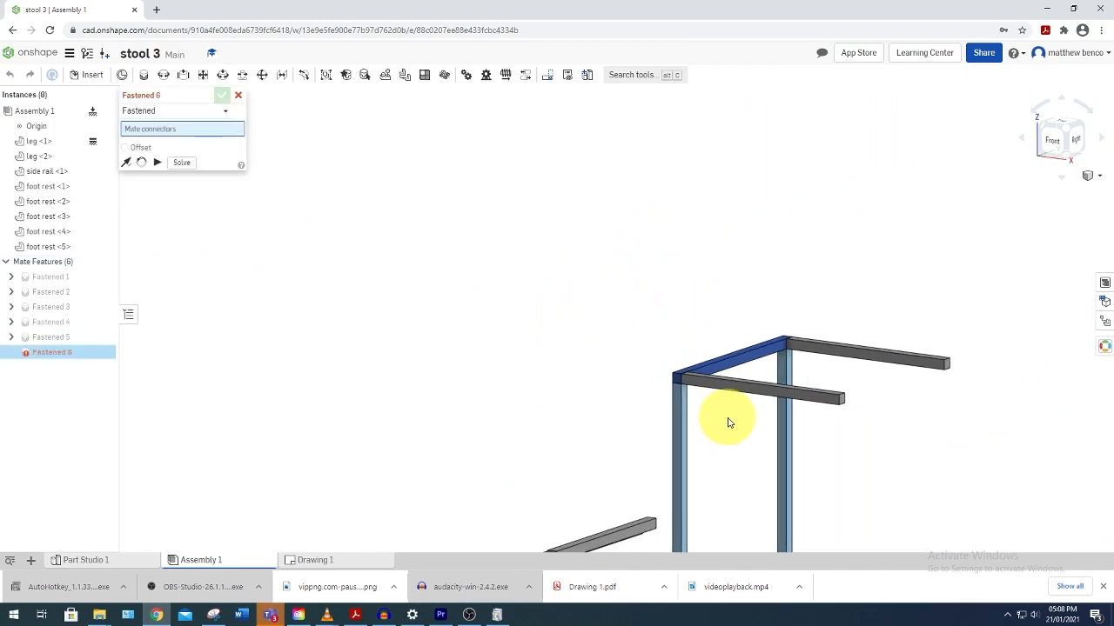
{"action": "right_click_drag", "start_coordinate": [744, 455], "coordinate": [750, 449]}
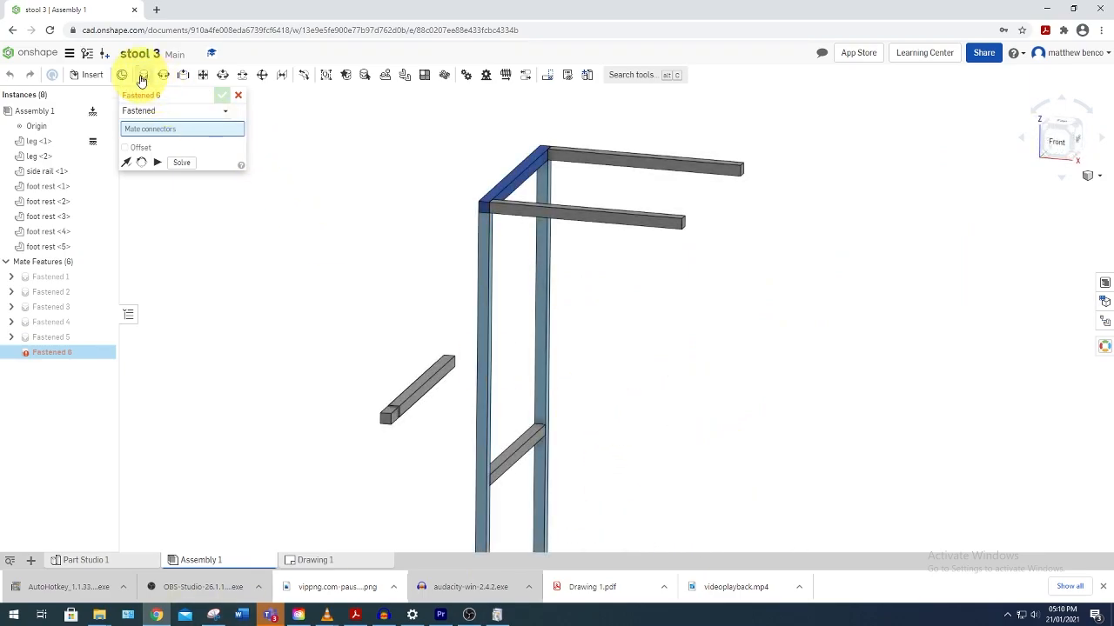
{"action": "scroll", "coordinate": [391, 453], "scroll_direction": "up", "scroll_amount": 5}
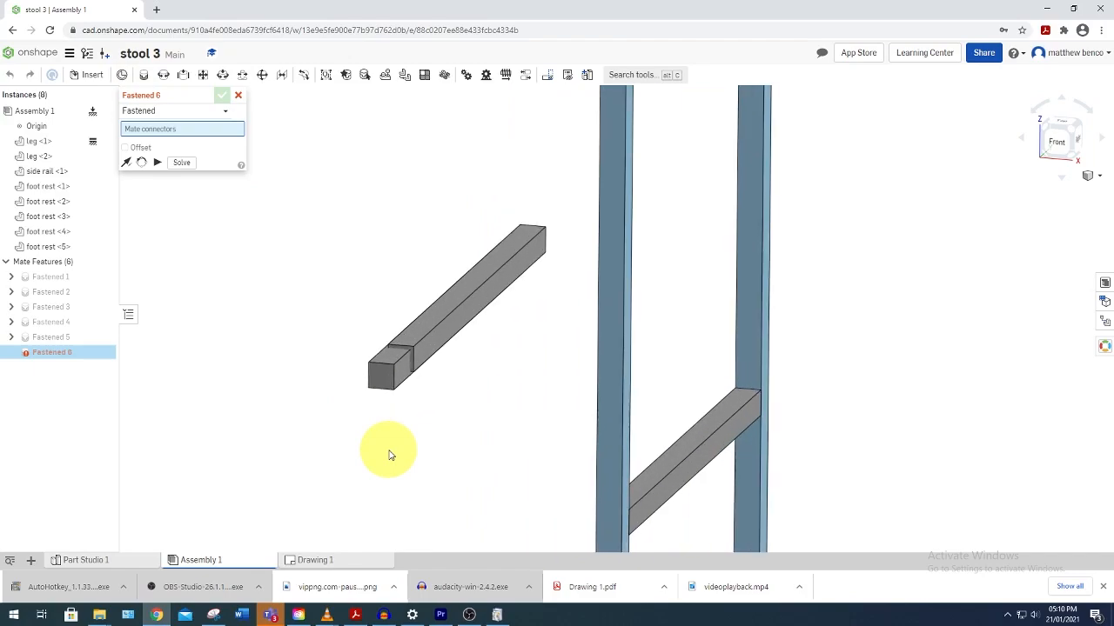
{"action": "left_click", "coordinate": [370, 369]}
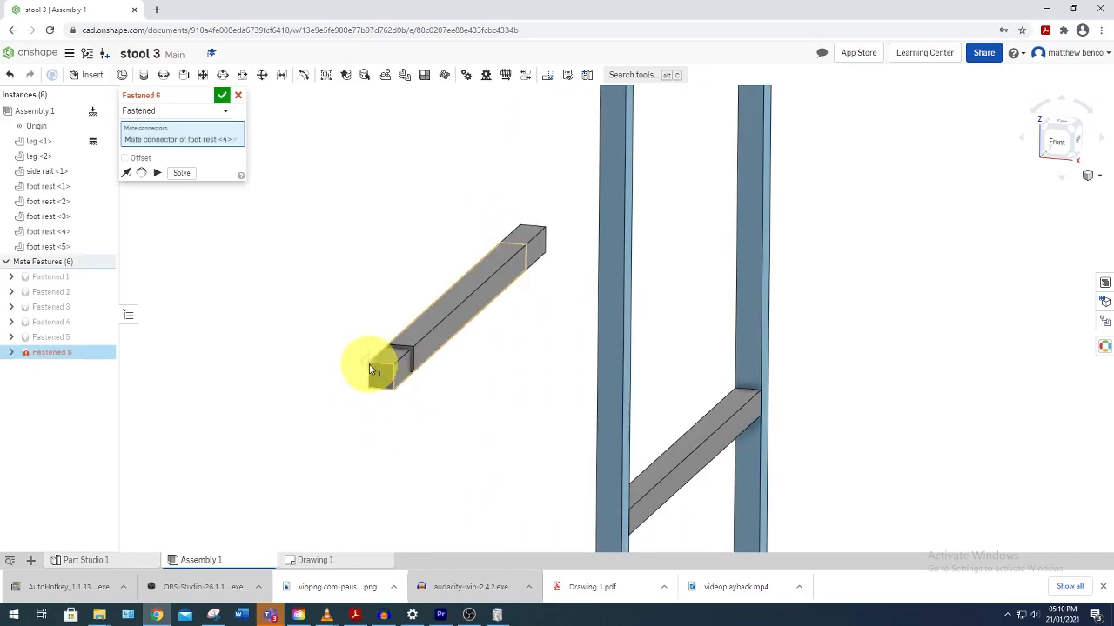
{"action": "scroll", "coordinate": [796, 535], "scroll_direction": "down", "scroll_amount": 6}
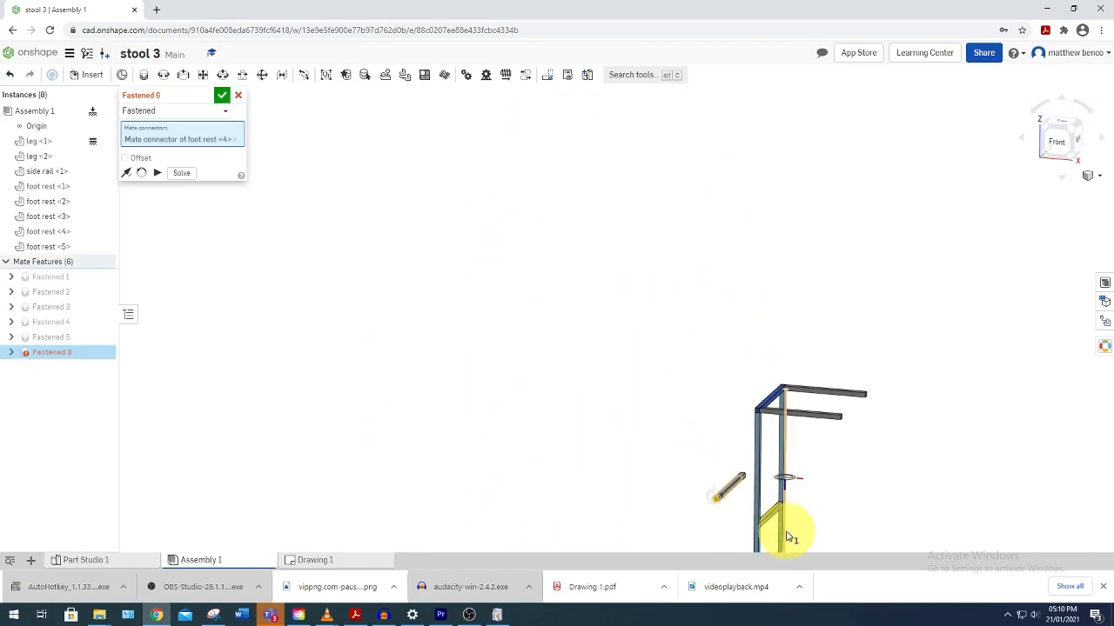
{"action": "middle_click_drag", "start_coordinate": [786, 533], "coordinate": [487, 205]}
{"action": "scroll", "coordinate": [468, 243], "scroll_direction": "up", "scroll_amount": 5}
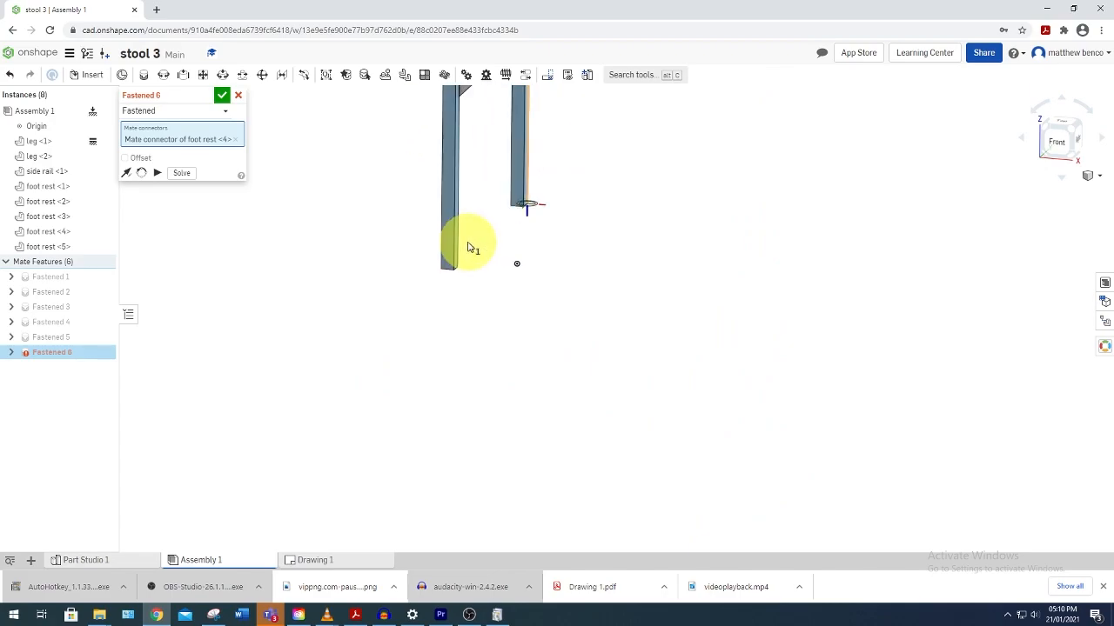
{"action": "right_click_drag", "start_coordinate": [468, 248], "coordinate": [354, 270]}
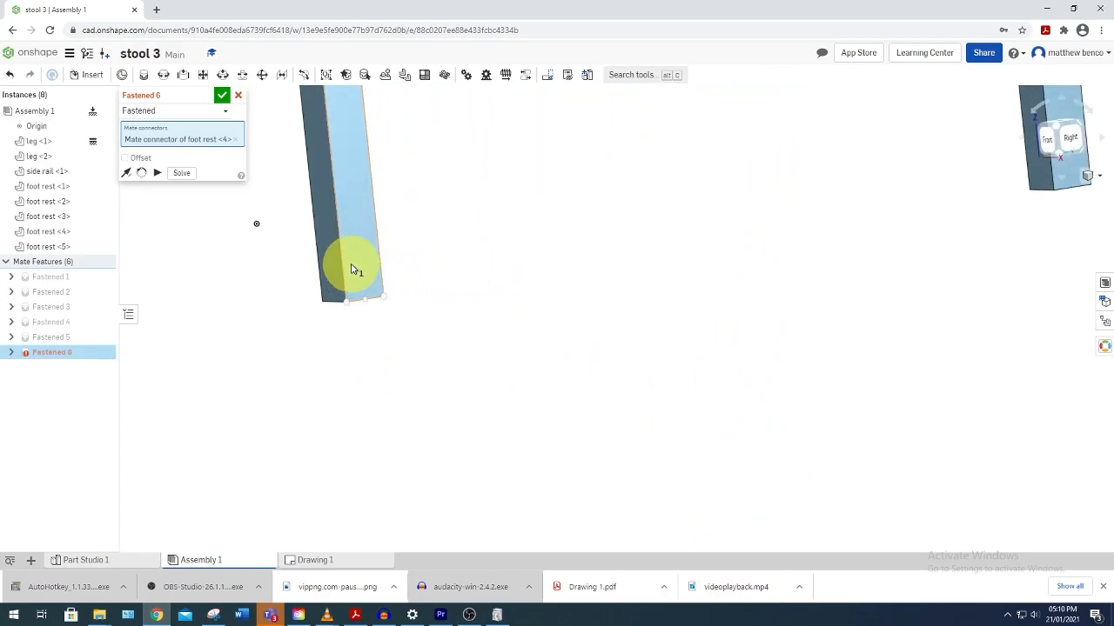
{"action": "scroll", "coordinate": [353, 270], "scroll_direction": "up", "scroll_amount": 2}
{"action": "left_click", "coordinate": [348, 326]}
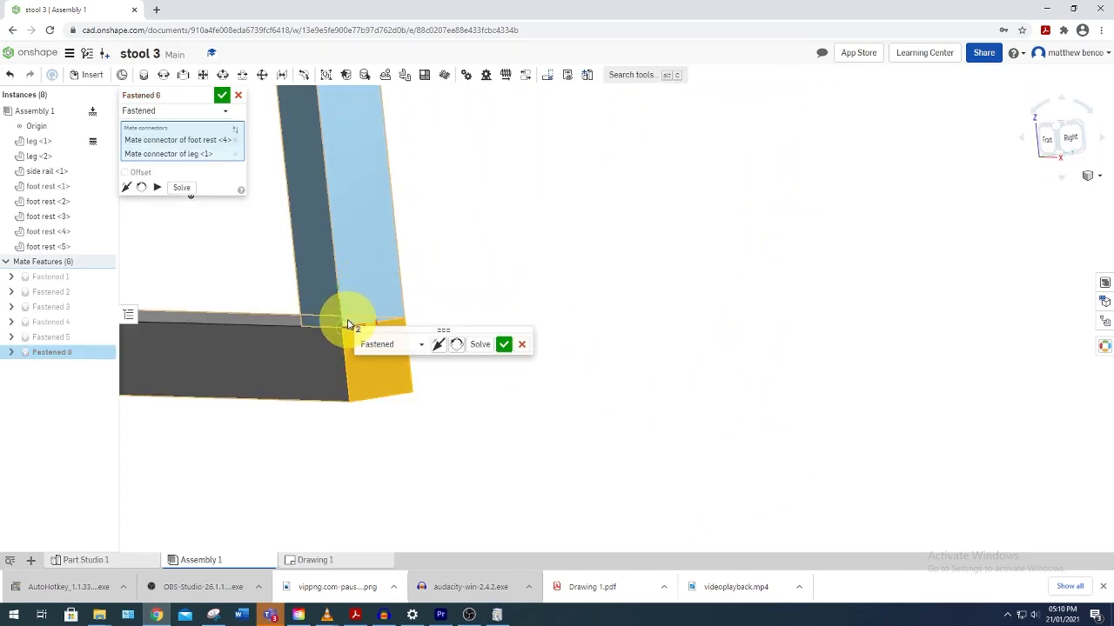
Flip the lower foot rest mate's primary axis, offset it -150 mm in Y up leg <1>, and accept it.
{"action": "left_click", "coordinate": [437, 344]}
{"action": "scroll", "coordinate": [481, 417], "scroll_direction": "down", "scroll_amount": 3}
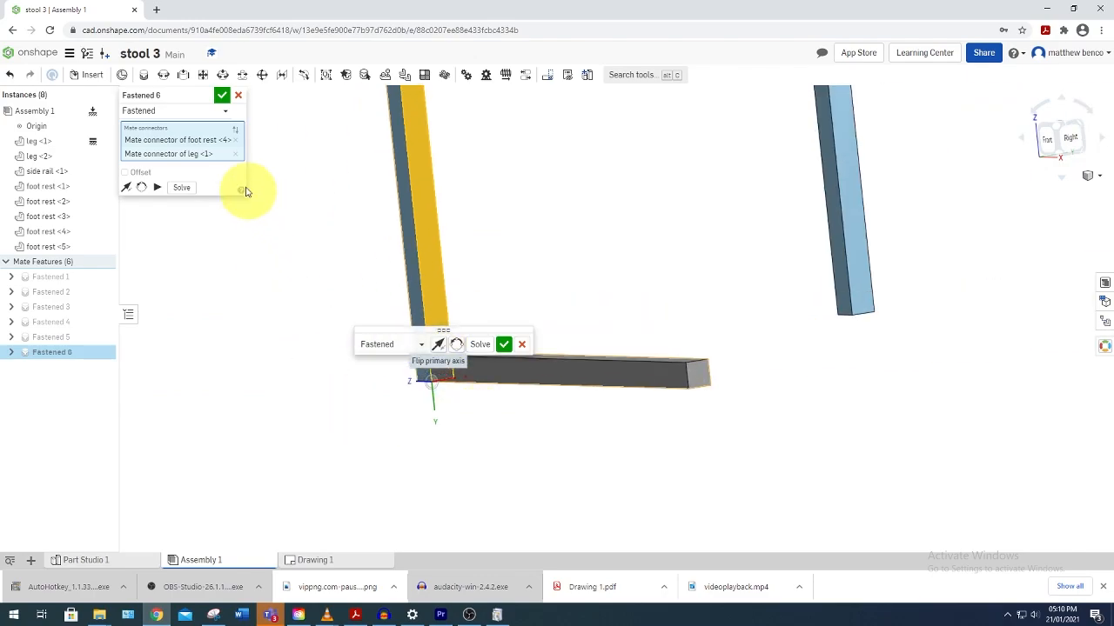
{"action": "left_click", "coordinate": [127, 173]}
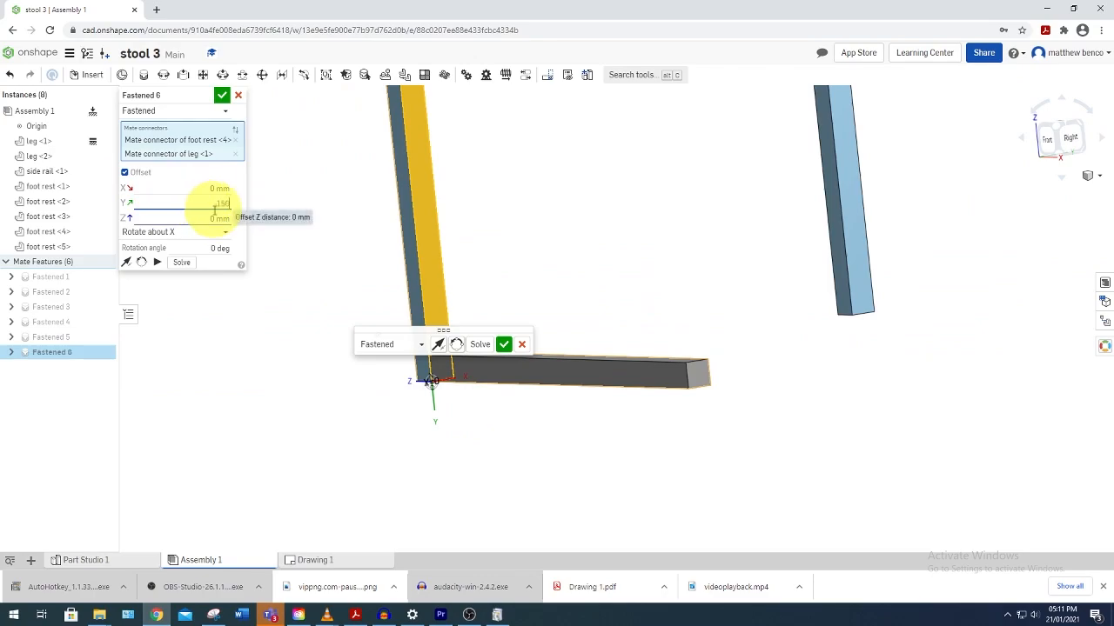
{"action": "left_click", "coordinate": [214, 206]}
{"action": "type", "text": "150"}
{"action": "key", "text": "Return"}
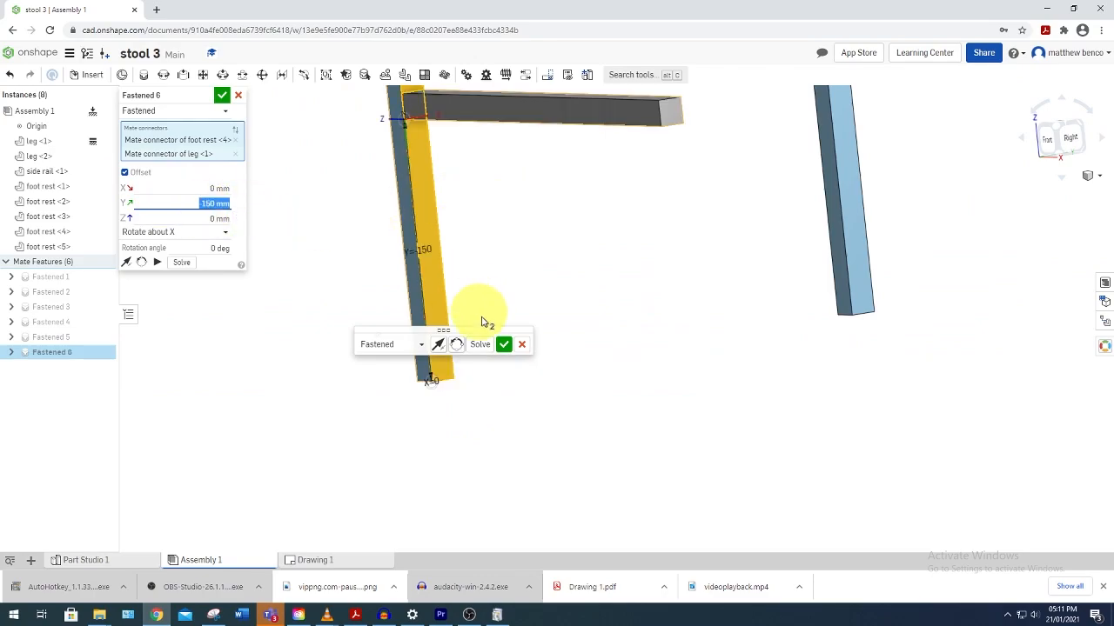
{"action": "left_click", "coordinate": [502, 348]}
Create a fastened mate between the end-face corner of loose foot rest <5> and the bottom corner of leg <2>.
{"action": "scroll", "coordinate": [534, 162], "scroll_direction": "down", "scroll_amount": 4}
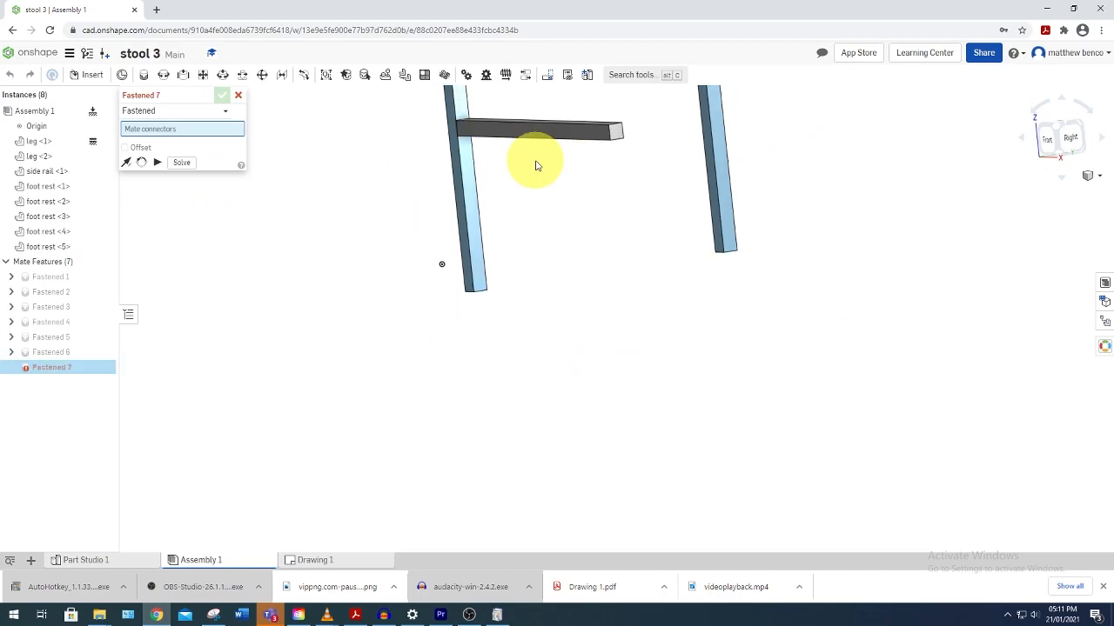
{"action": "middle_click_drag", "start_coordinate": [436, 175], "coordinate": [490, 367]}
{"action": "scroll", "coordinate": [388, 212], "scroll_direction": "up", "scroll_amount": 1}
{"action": "scroll", "coordinate": [409, 261], "scroll_direction": "up", "scroll_amount": 4}
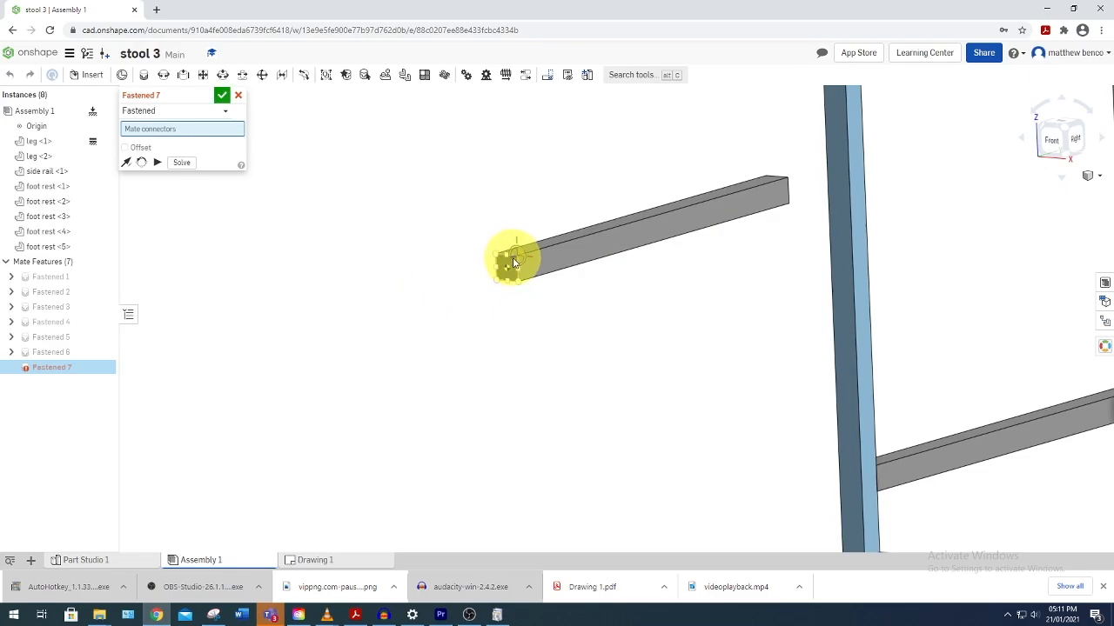
{"action": "left_click", "coordinate": [514, 263]}
{"action": "scroll", "coordinate": [716, 343], "scroll_direction": "down", "scroll_amount": 5}
{"action": "scroll", "coordinate": [867, 455], "scroll_direction": "up", "scroll_amount": 6}
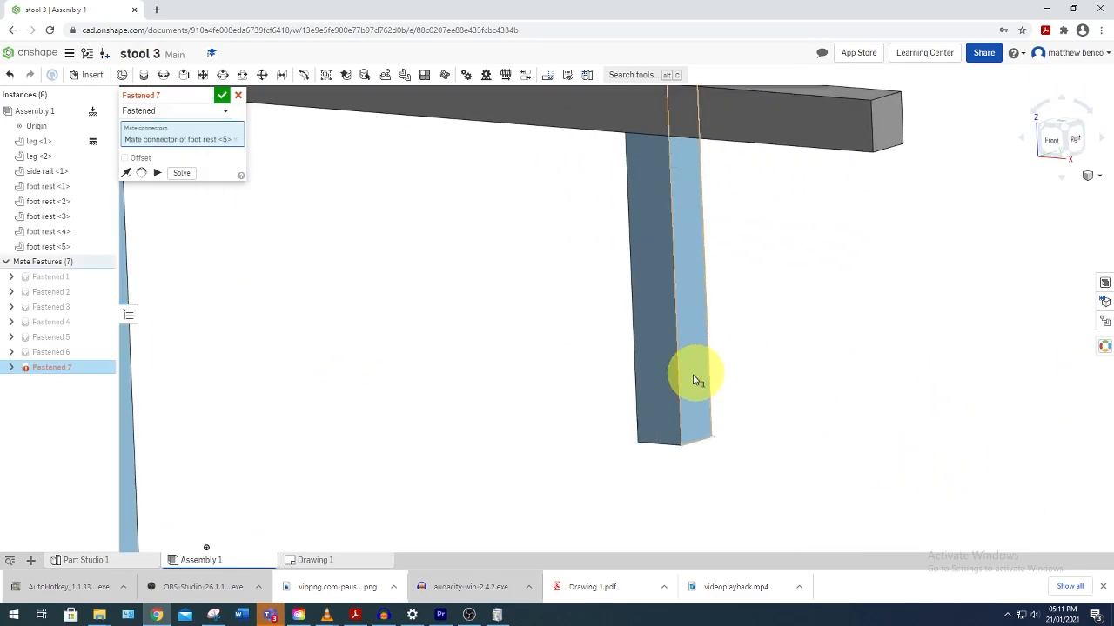
{"action": "left_click", "coordinate": [712, 438]}
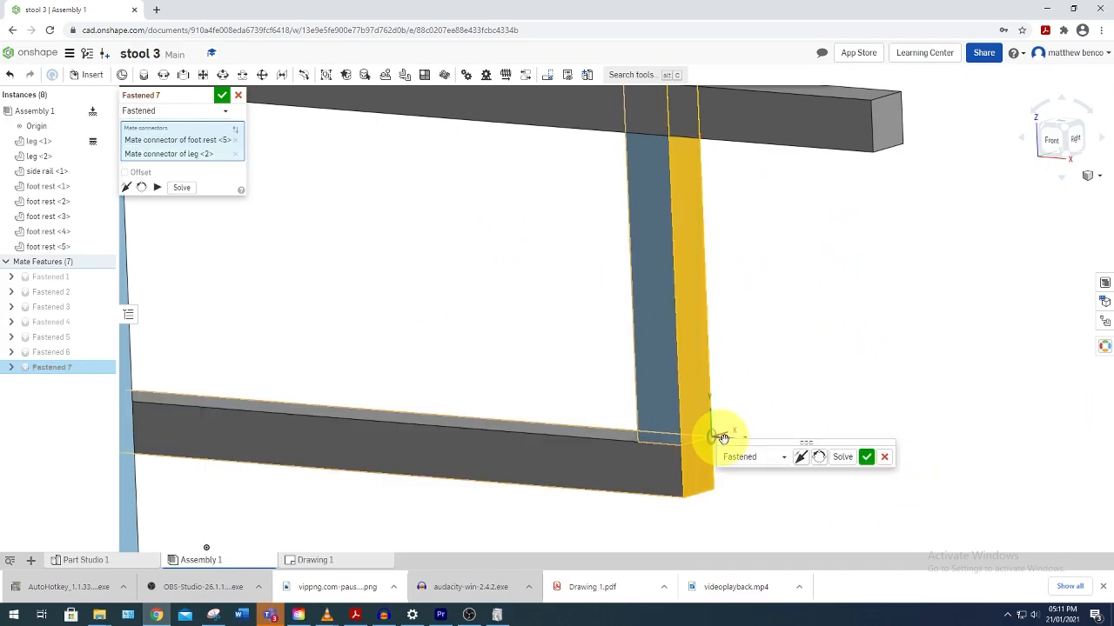
Flip the primary axis of the mate on leg <2>, offset it -150 mm in Y, and accept it.
{"action": "left_click", "coordinate": [807, 463]}
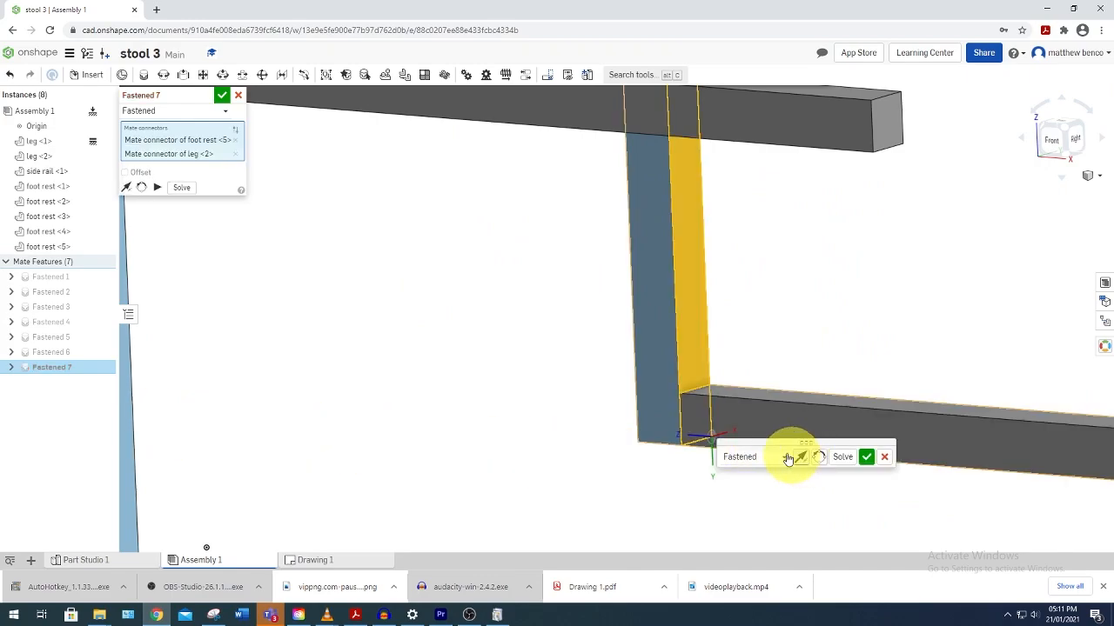
{"action": "left_click", "coordinate": [137, 173]}
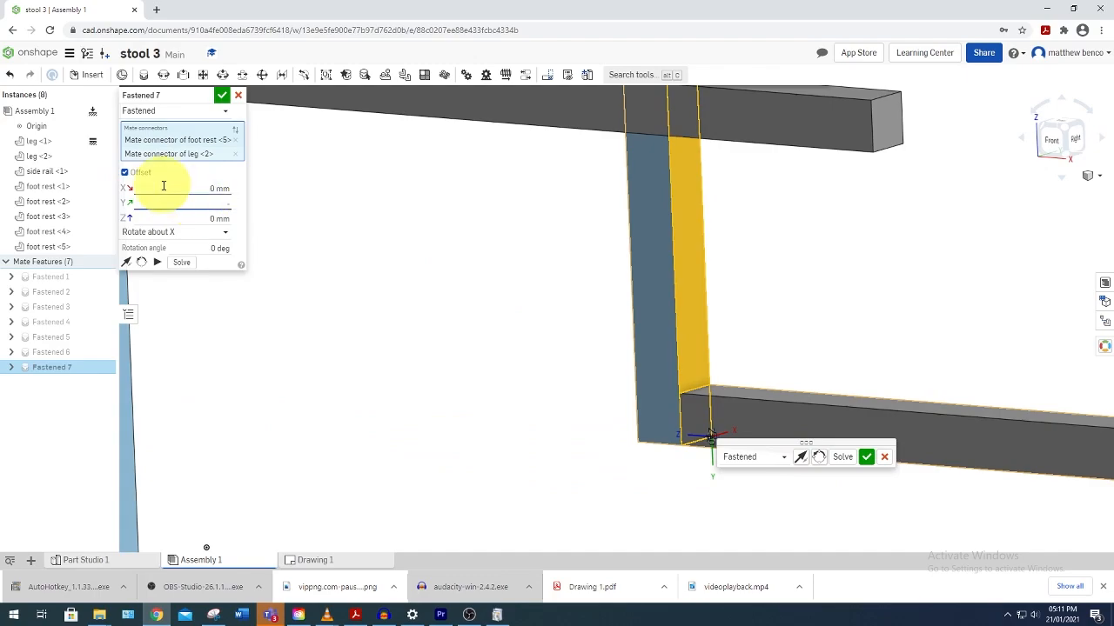
{"action": "key", "text": "Return"}
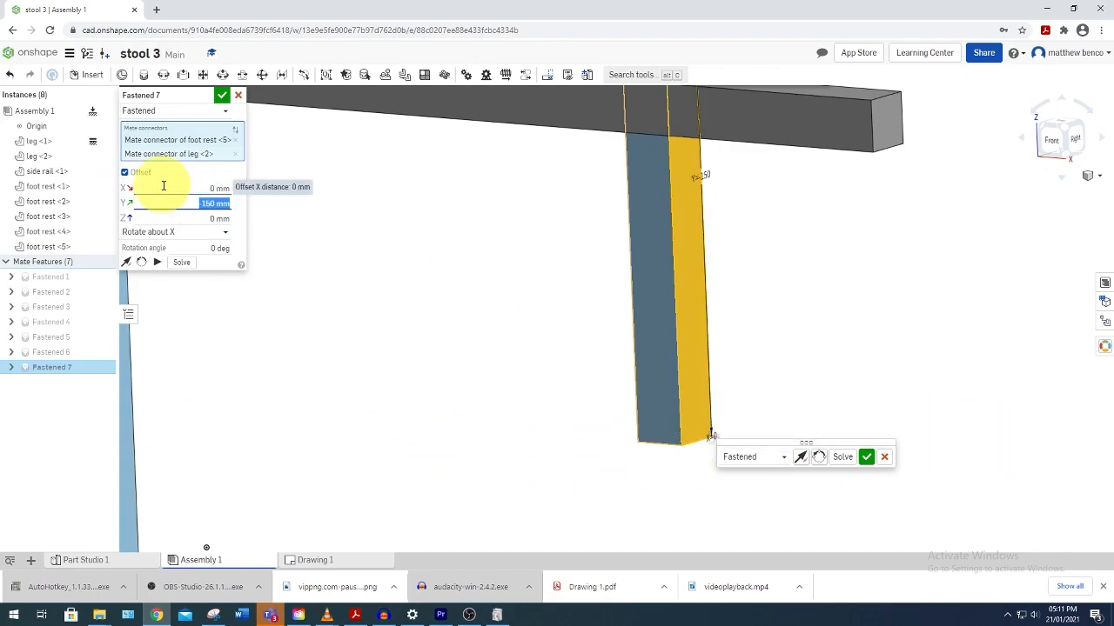
{"action": "scroll", "coordinate": [591, 378], "scroll_direction": "down", "scroll_amount": 5}
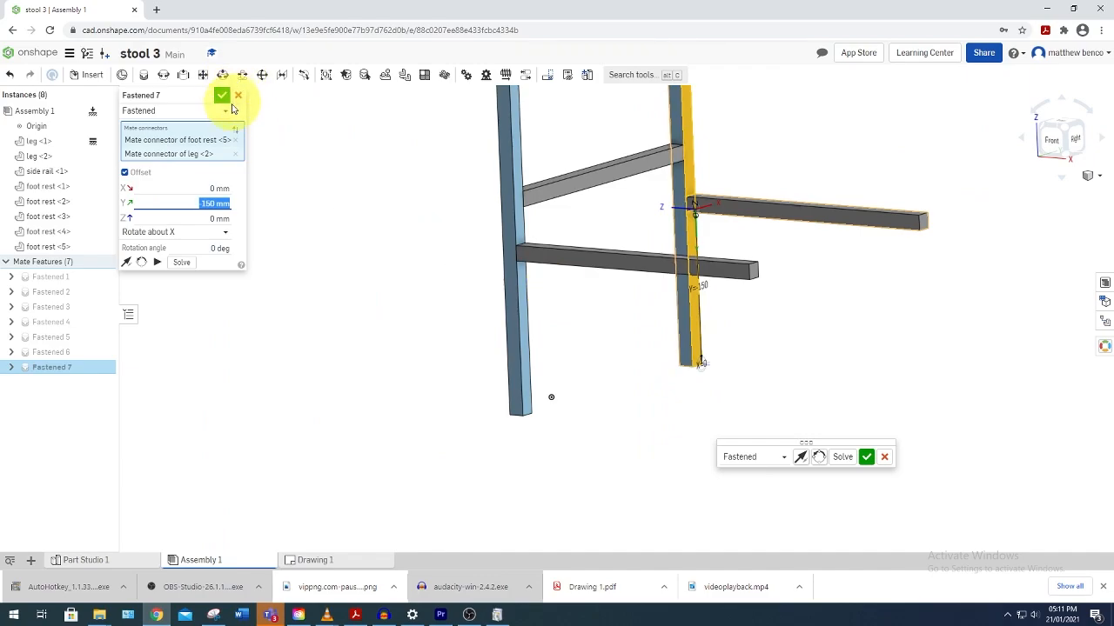
{"action": "left_click", "coordinate": [221, 97]}
Insert two more legs, one side rail and one foot rest, placing them in the empty space beside the stool frame.
{"action": "scroll", "coordinate": [763, 269], "scroll_direction": "down", "scroll_amount": 4}
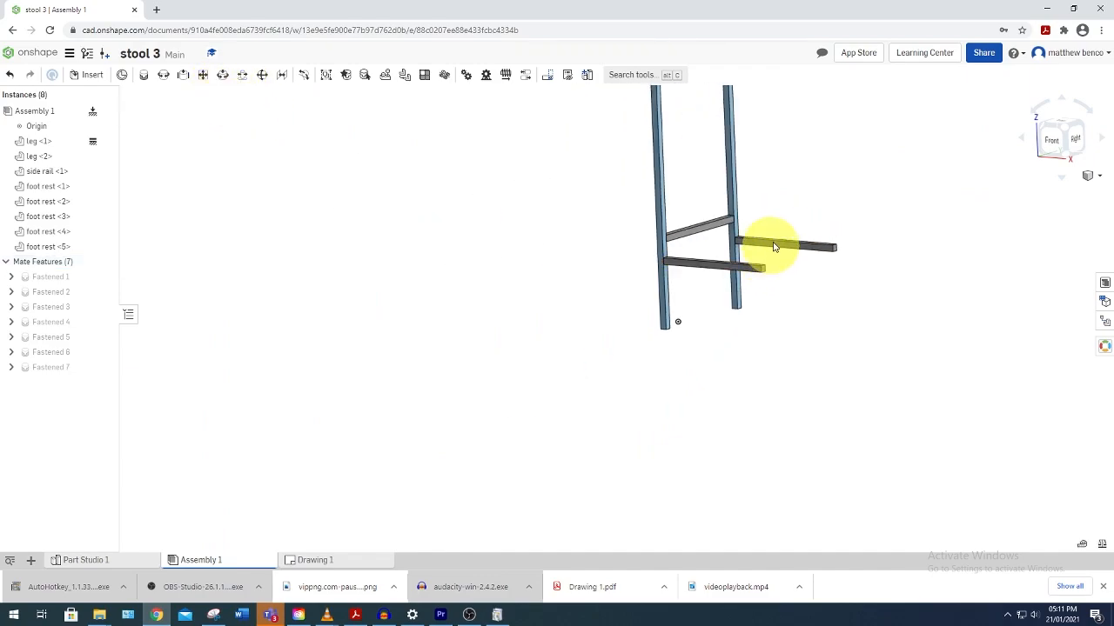
{"action": "middle_click_drag", "start_coordinate": [789, 215], "coordinate": [609, 378]}
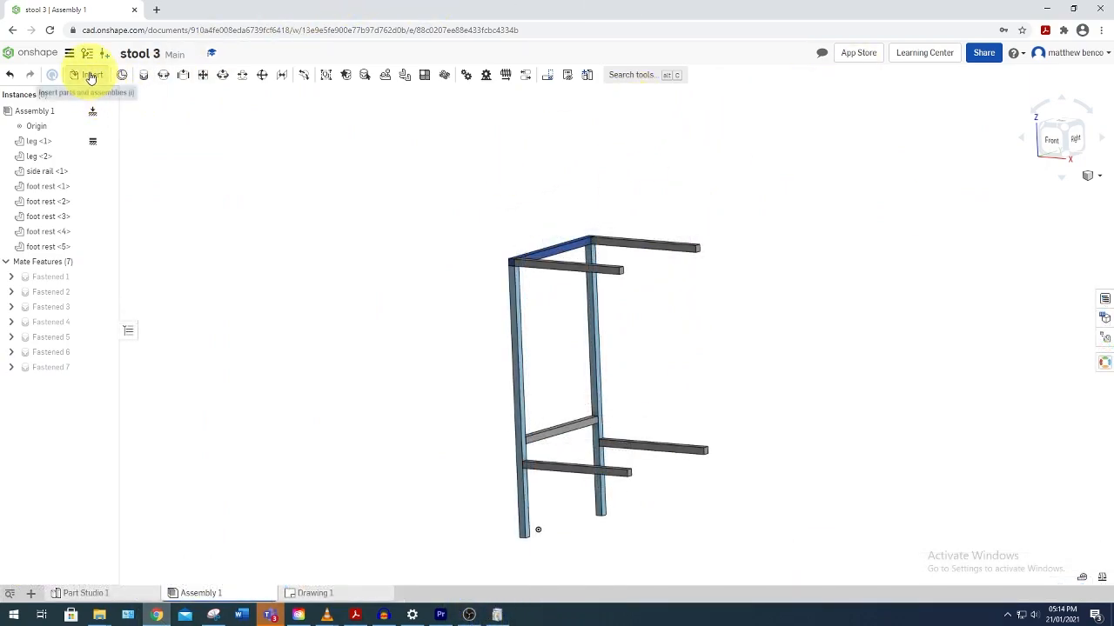
{"action": "left_click", "coordinate": [92, 76]}
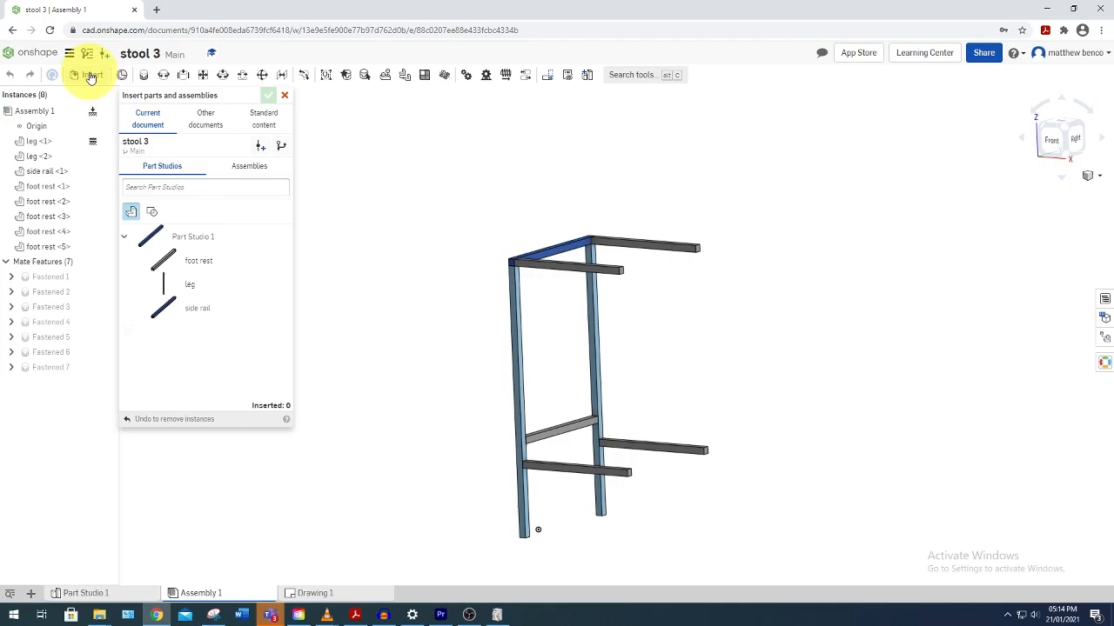
{"action": "left_click", "coordinate": [201, 288]}
{"action": "left_click", "coordinate": [201, 288]}
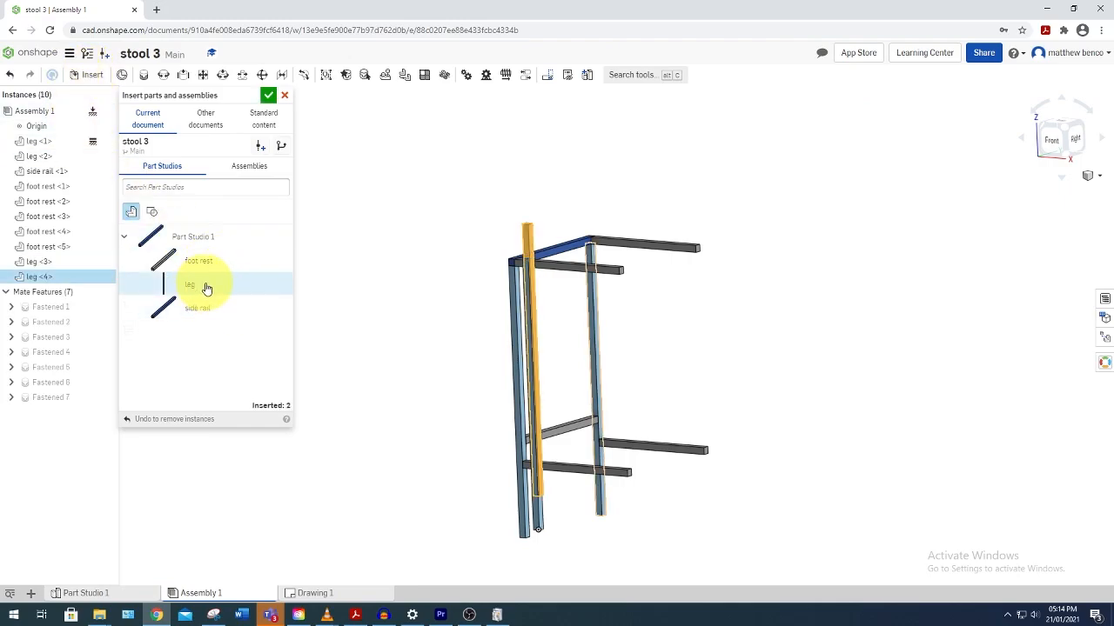
{"action": "left_click", "coordinate": [208, 308]}
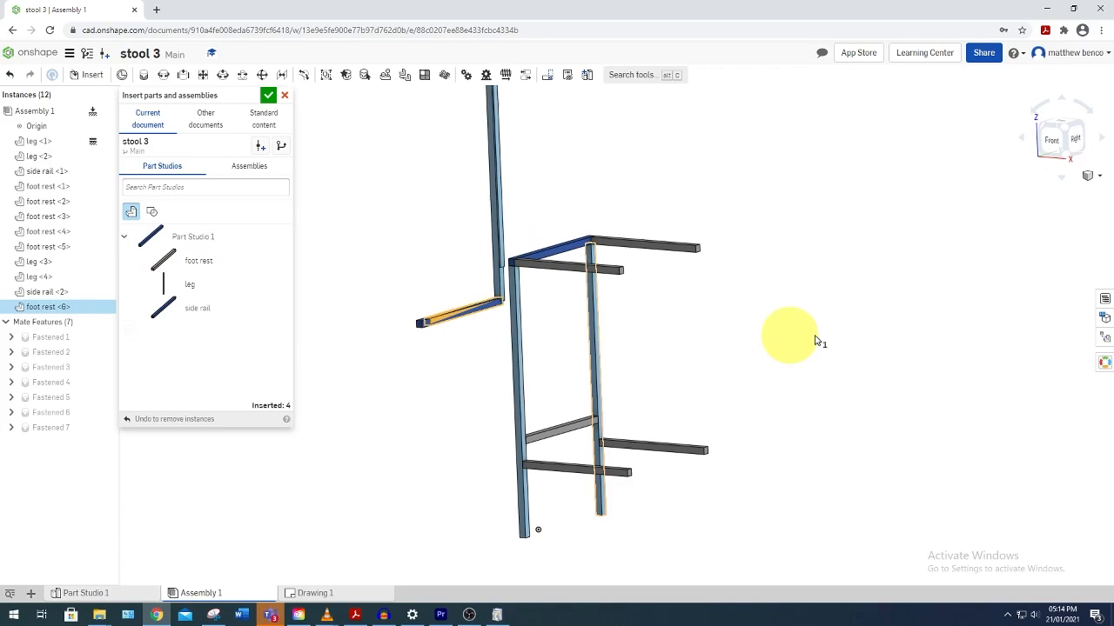
{"action": "left_click", "coordinate": [938, 396]}
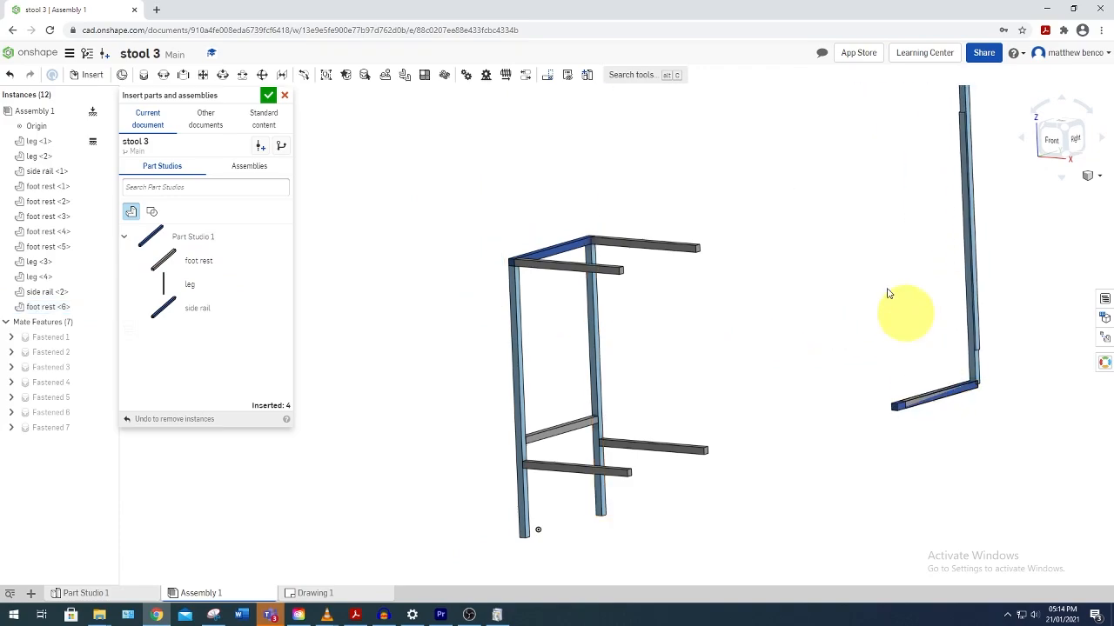
{"action": "left_click", "coordinate": [267, 98]}
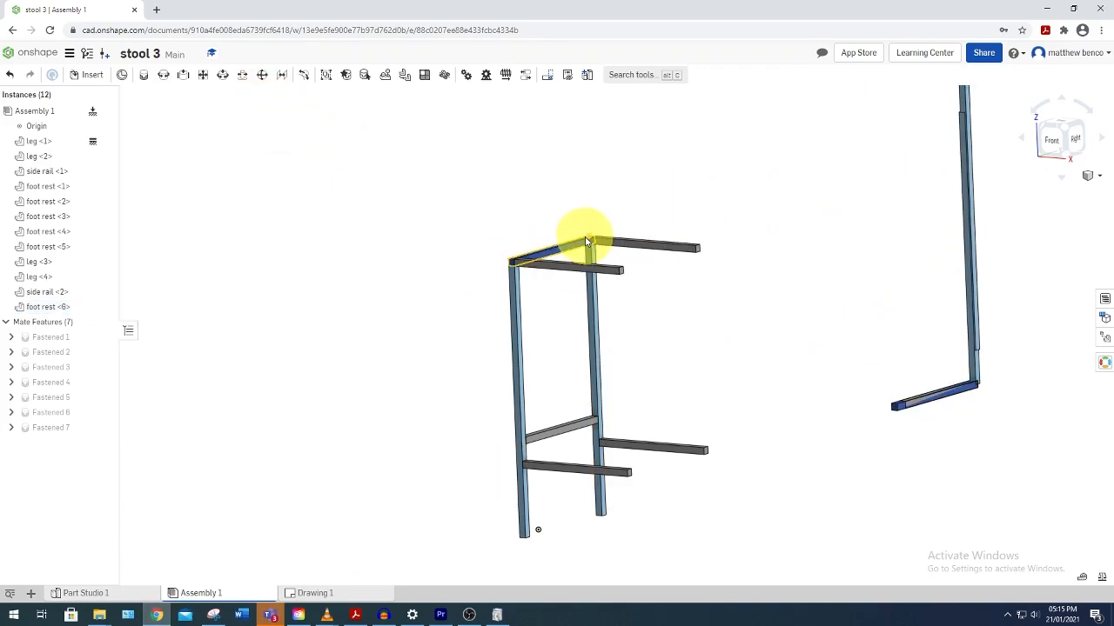
Fasten the end corner of loose side rail <2> to the free-end corner of upper foot rest <3>, and accept the mate.
{"action": "left_click", "coordinate": [144, 75]}
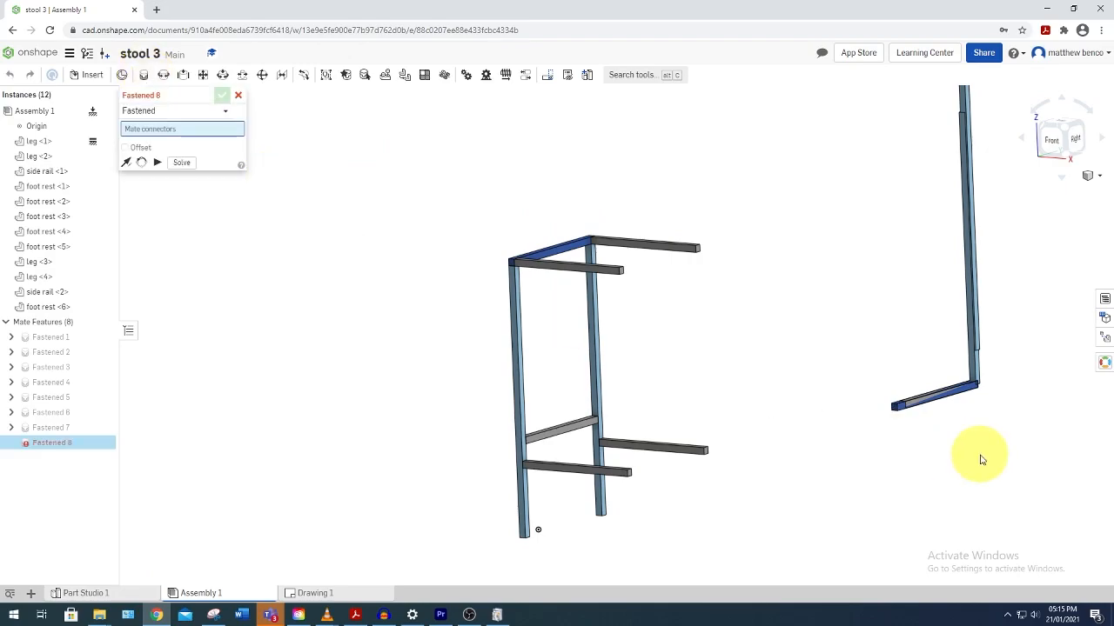
{"action": "scroll", "coordinate": [917, 428], "scroll_direction": "up", "scroll_amount": 5}
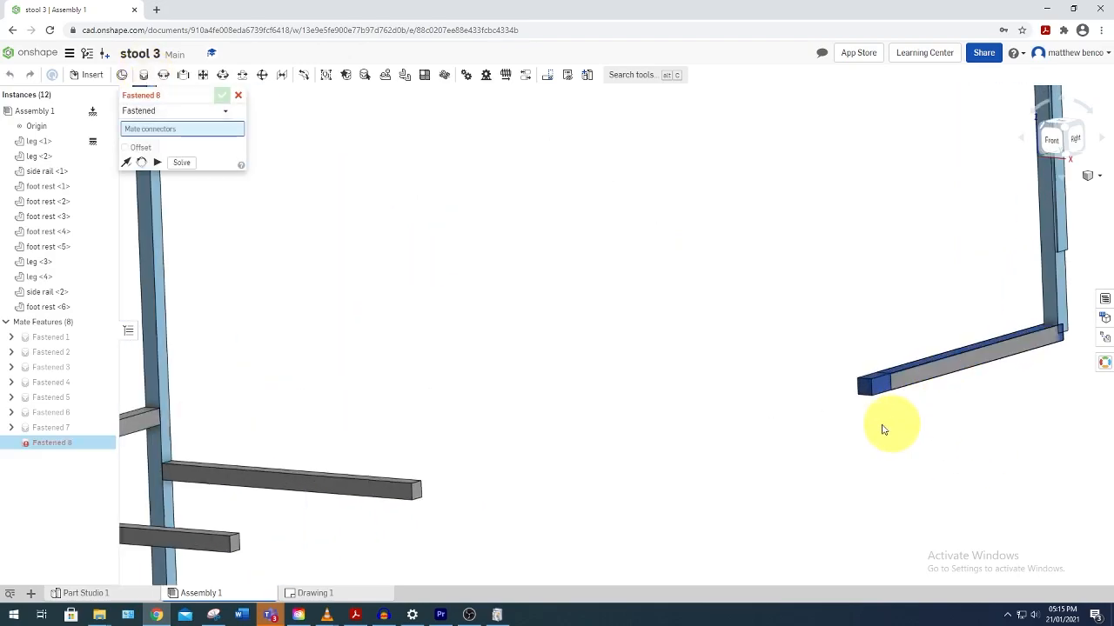
{"action": "right_click_drag", "start_coordinate": [798, 424], "coordinate": [900, 427]}
{"action": "scroll", "coordinate": [897, 416], "scroll_direction": "up", "scroll_amount": 5}
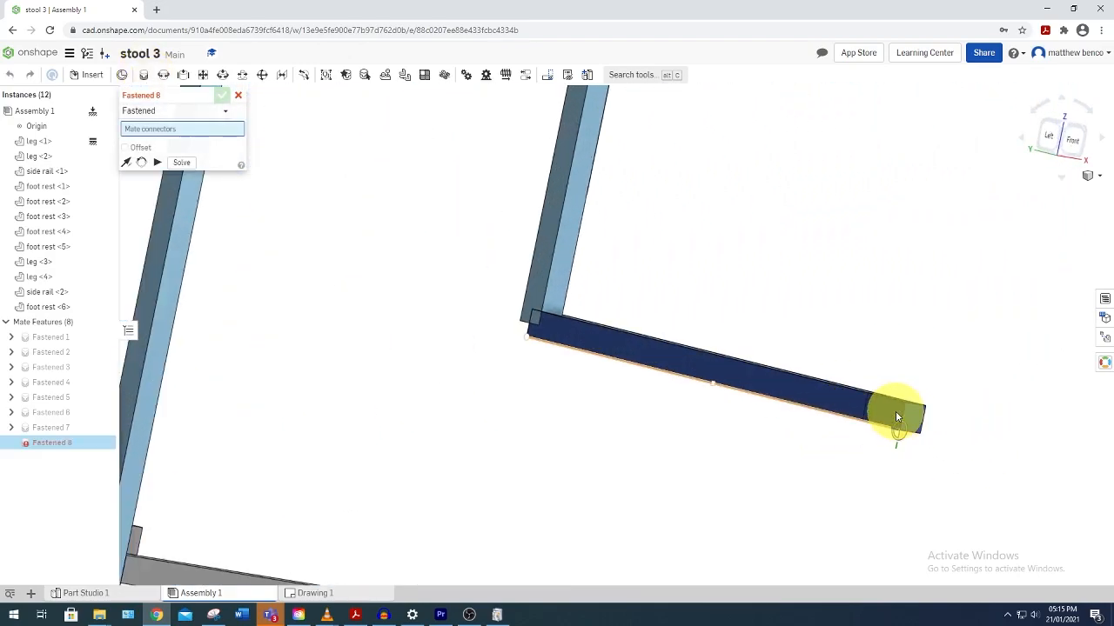
{"action": "left_click", "coordinate": [898, 406]}
{"action": "scroll", "coordinate": [896, 404], "scroll_direction": "down", "scroll_amount": 5}
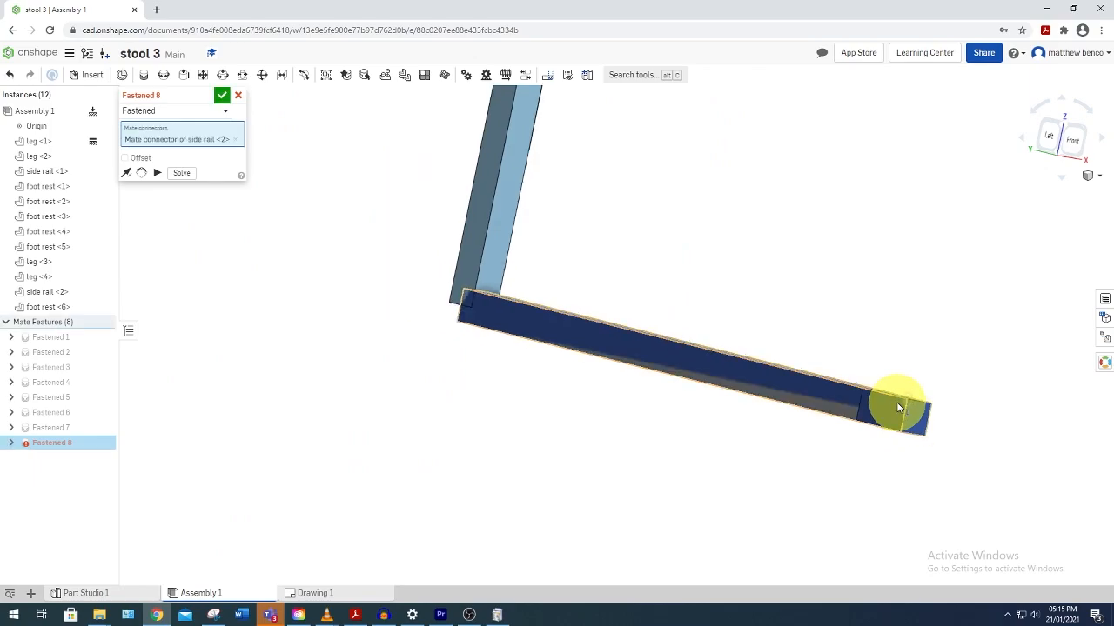
{"action": "right_click_drag", "start_coordinate": [876, 280], "coordinate": [738, 281]}
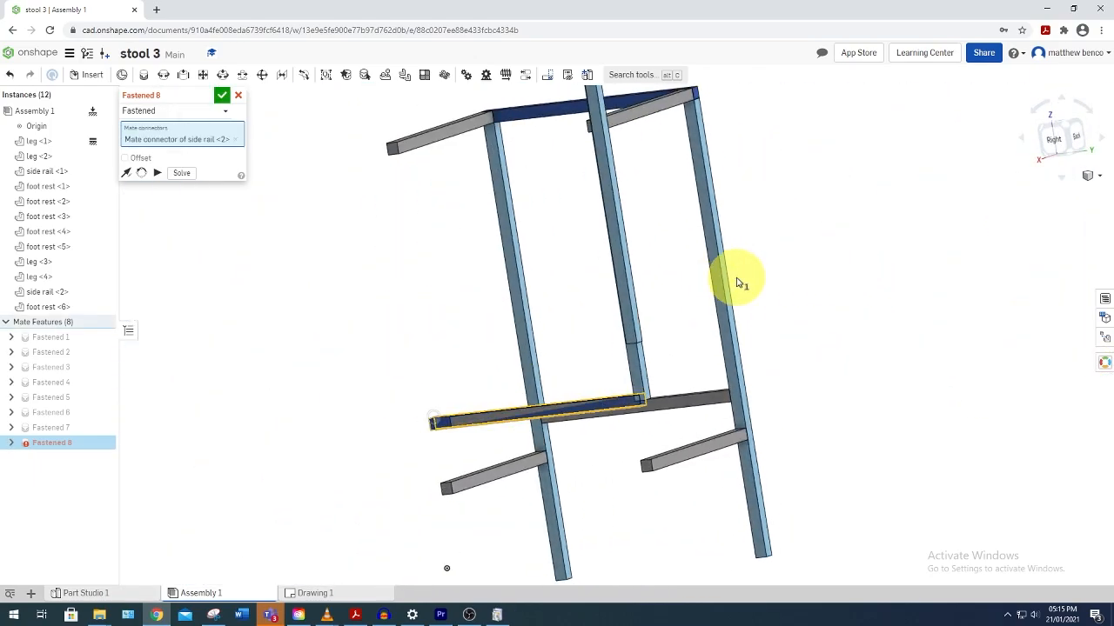
{"action": "scroll", "coordinate": [405, 132], "scroll_direction": "up", "scroll_amount": 5}
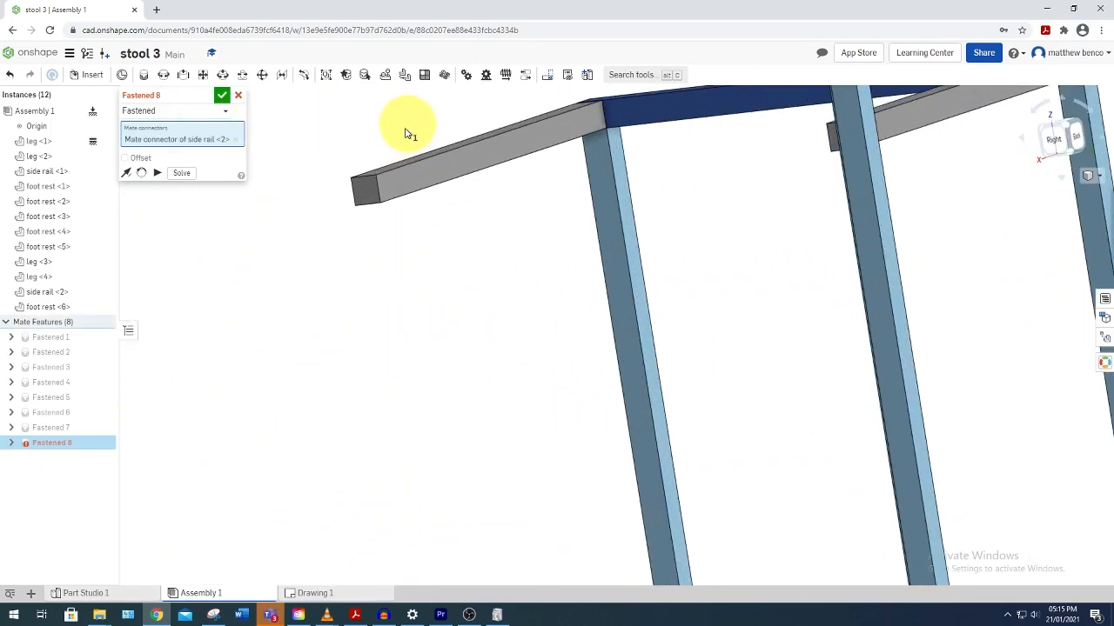
{"action": "left_click", "coordinate": [352, 182]}
{"action": "scroll", "coordinate": [358, 182], "scroll_direction": "down", "scroll_amount": 4}
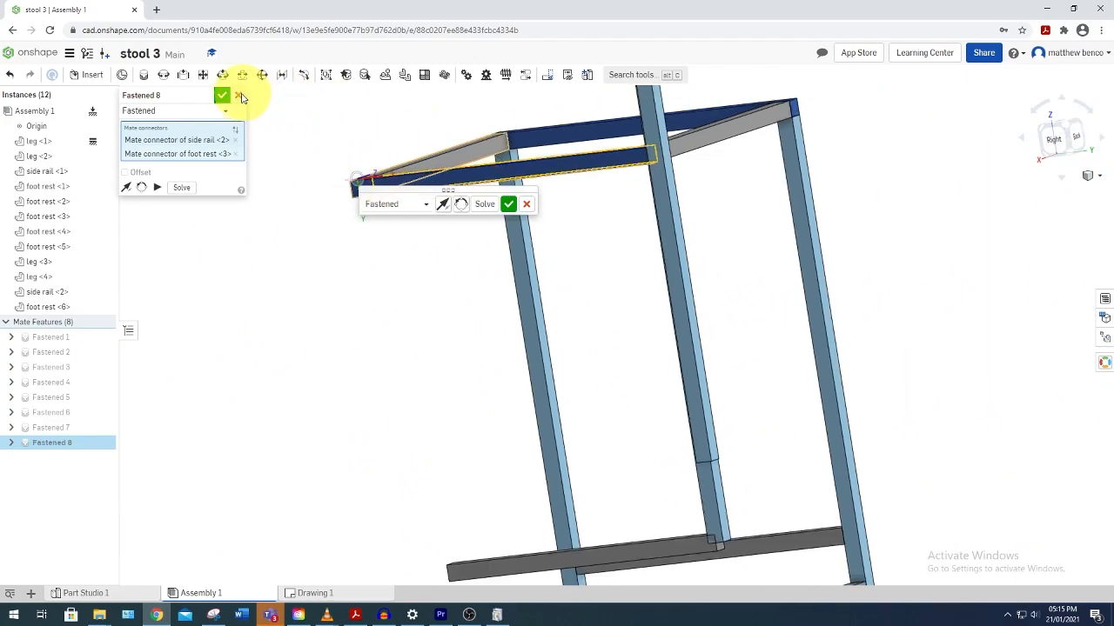
{"action": "left_click", "coordinate": [223, 98]}
{"action": "right_click_drag", "start_coordinate": [431, 304], "coordinate": [764, 294]}
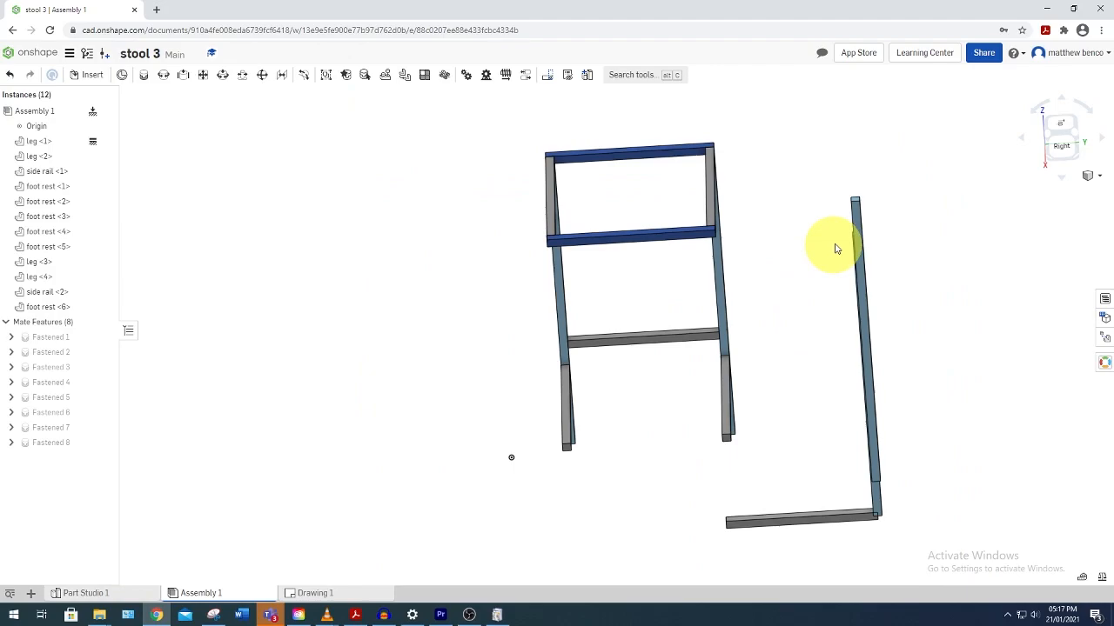
{"action": "right_click_drag", "start_coordinate": [887, 201], "coordinate": [865, 238]}
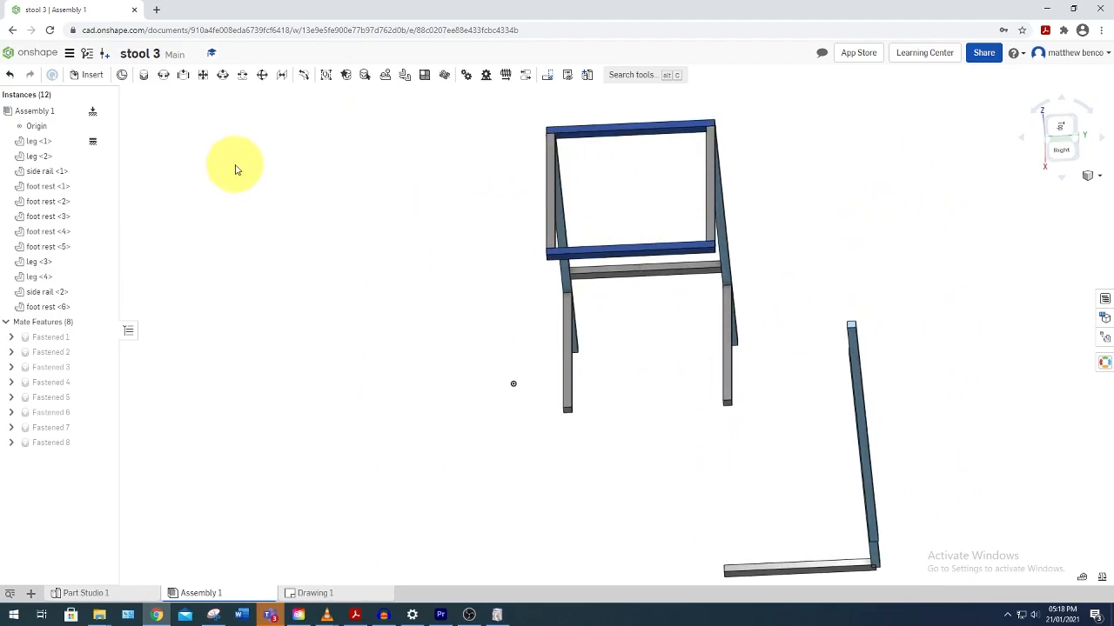
Fasten the end corner of loose leg <4> to the underside corner of side rail <2>, and accept the mate.
{"action": "left_click", "coordinate": [143, 75]}
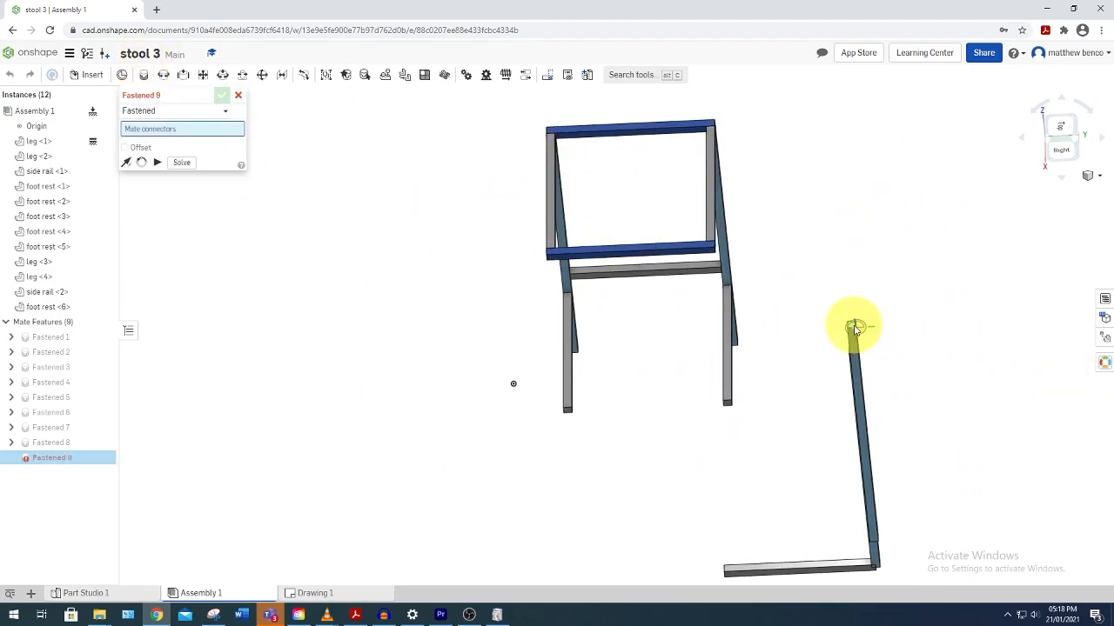
{"action": "scroll", "coordinate": [855, 328], "scroll_direction": "up", "scroll_amount": 5}
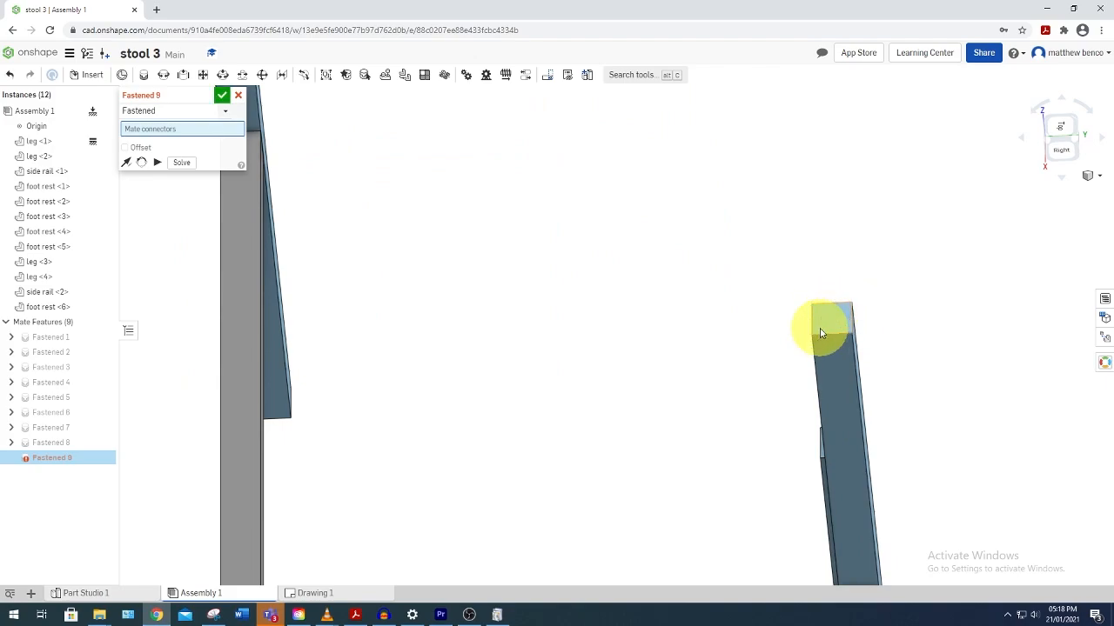
{"action": "left_click", "coordinate": [819, 333]}
{"action": "scroll", "coordinate": [819, 333], "scroll_direction": "down", "scroll_amount": 5}
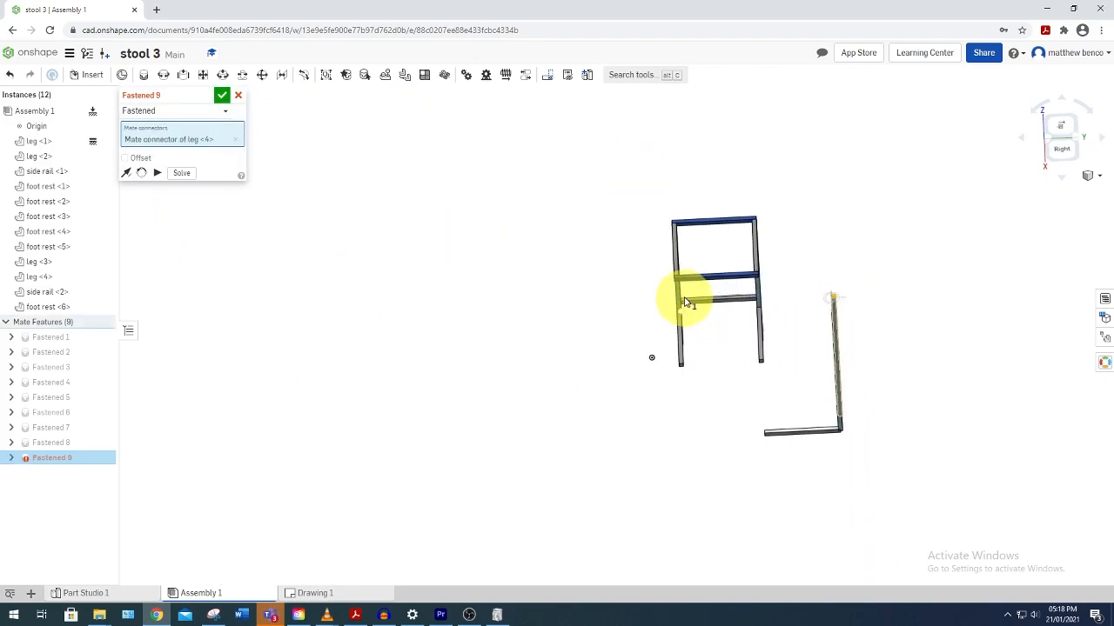
{"action": "right_click_drag", "start_coordinate": [686, 302], "coordinate": [699, 191]}
{"action": "scroll", "coordinate": [681, 188], "scroll_direction": "up", "scroll_amount": 5}
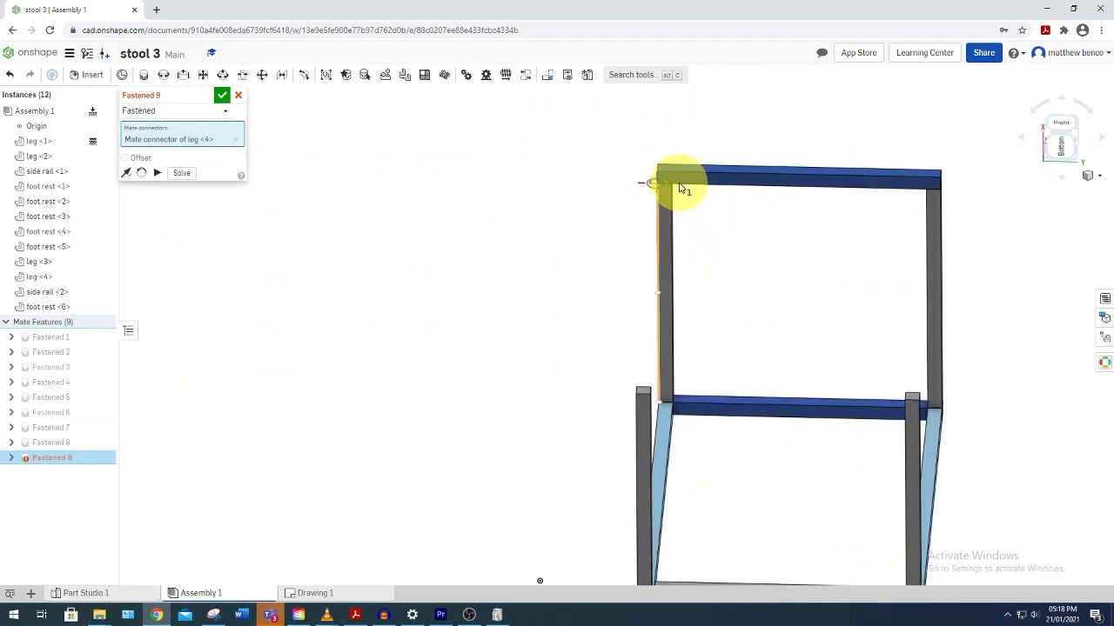
{"action": "scroll", "coordinate": [682, 188], "scroll_direction": "up", "scroll_amount": 3}
{"action": "left_click", "coordinate": [615, 150]}
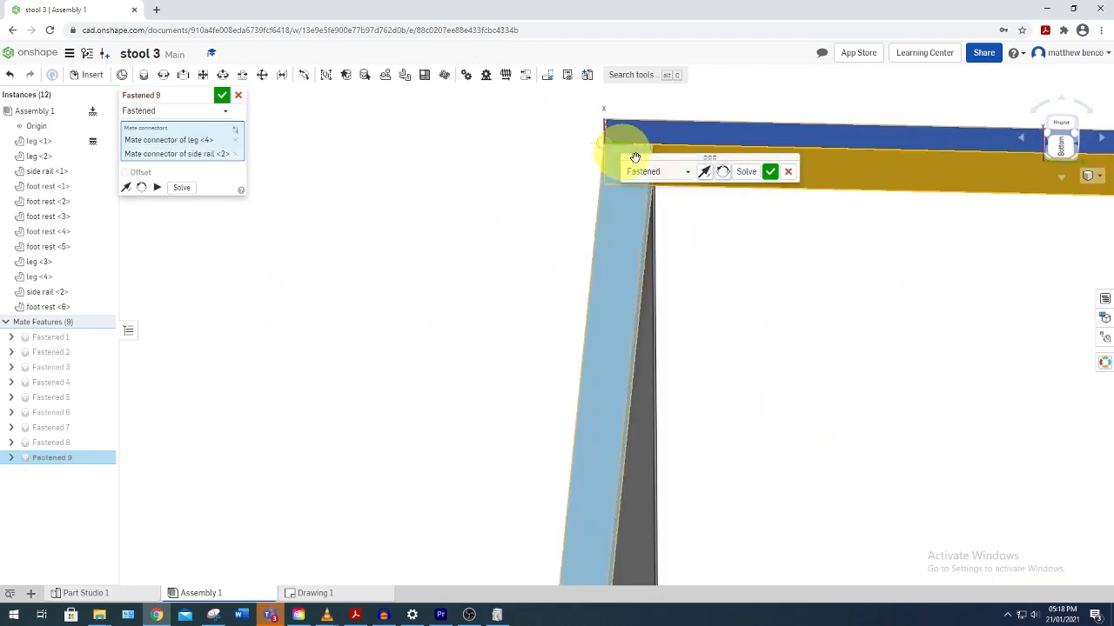
{"action": "left_click", "coordinate": [770, 174]}
Fasten the end corner of loose leg <3> to the other underside corner of side rail <2>, and accept the mate.
{"action": "scroll", "coordinate": [788, 343], "scroll_direction": "down", "scroll_amount": 6}
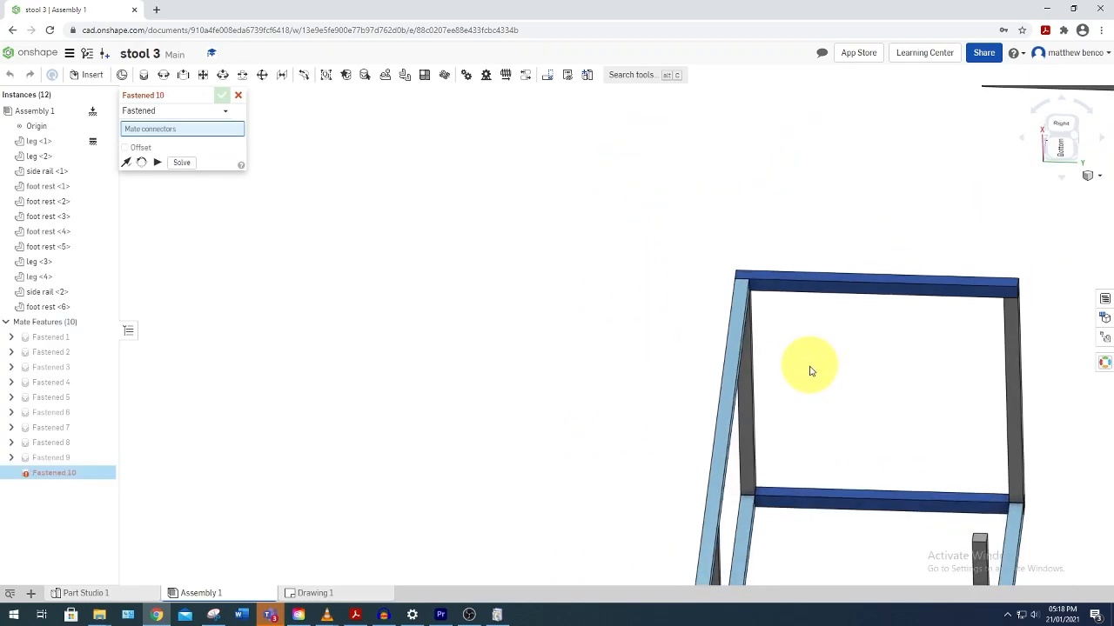
{"action": "right_click_drag", "start_coordinate": [810, 371], "coordinate": [826, 440]}
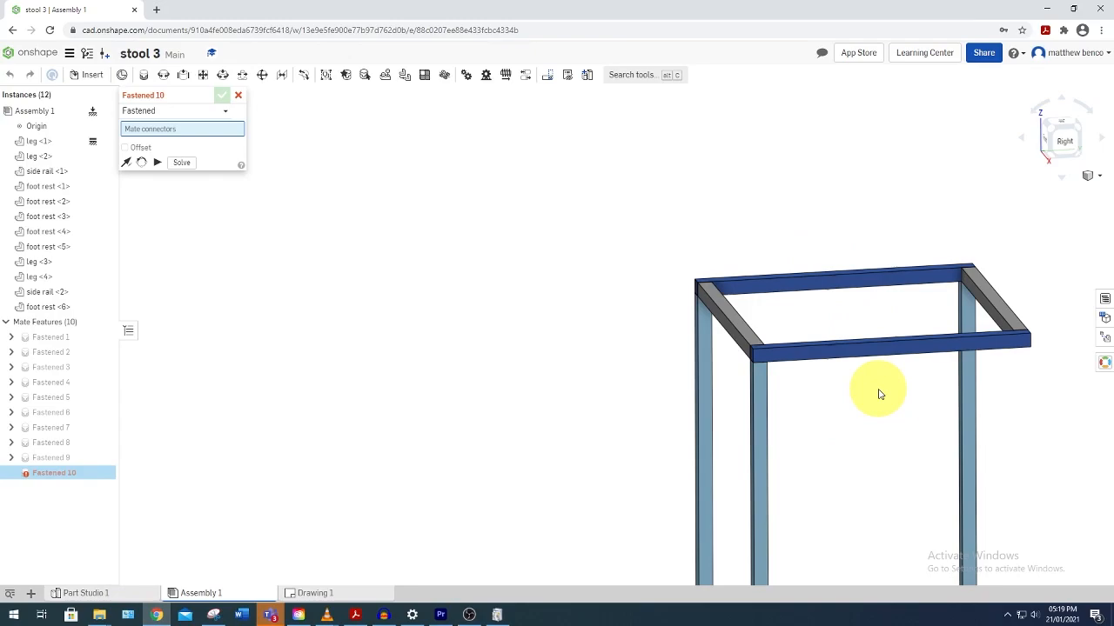
{"action": "scroll", "coordinate": [879, 394], "scroll_direction": "down", "scroll_amount": 3}
{"action": "middle_click_drag", "start_coordinate": [1001, 406], "coordinate": [379, 258]}
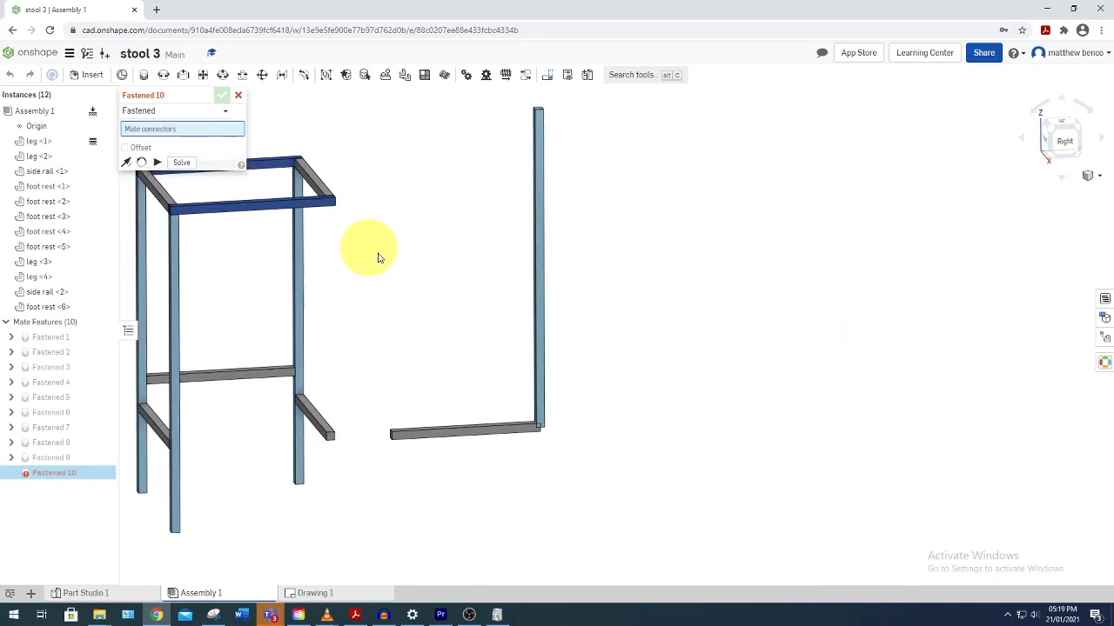
{"action": "right_click_drag", "start_coordinate": [378, 258], "coordinate": [368, 171]}
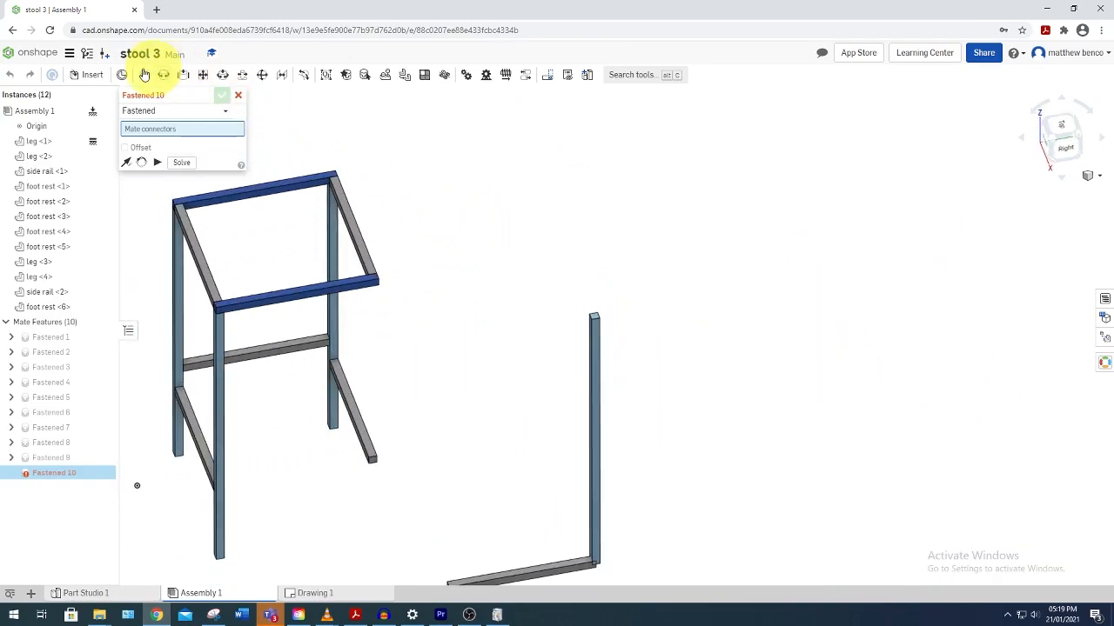
{"action": "scroll", "coordinate": [604, 318], "scroll_direction": "up", "scroll_amount": 5}
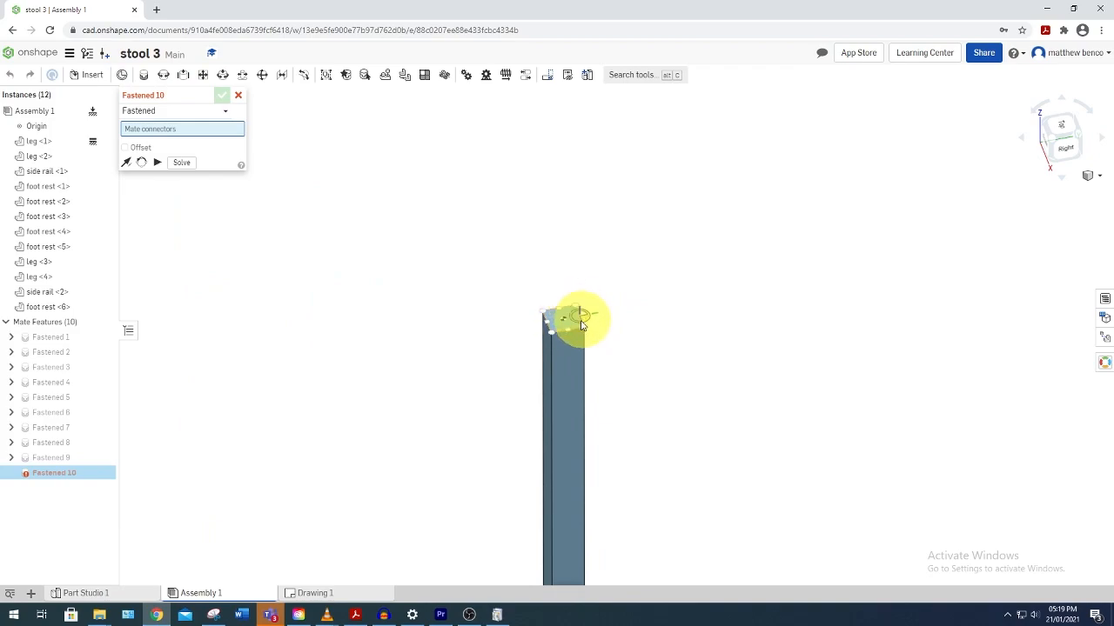
{"action": "left_click", "coordinate": [583, 327]}
{"action": "scroll", "coordinate": [583, 322], "scroll_direction": "down", "scroll_amount": 5}
{"action": "right_click_drag", "start_coordinate": [584, 323], "coordinate": [497, 390]}
{"action": "scroll", "coordinate": [455, 365], "scroll_direction": "up", "scroll_amount": 5}
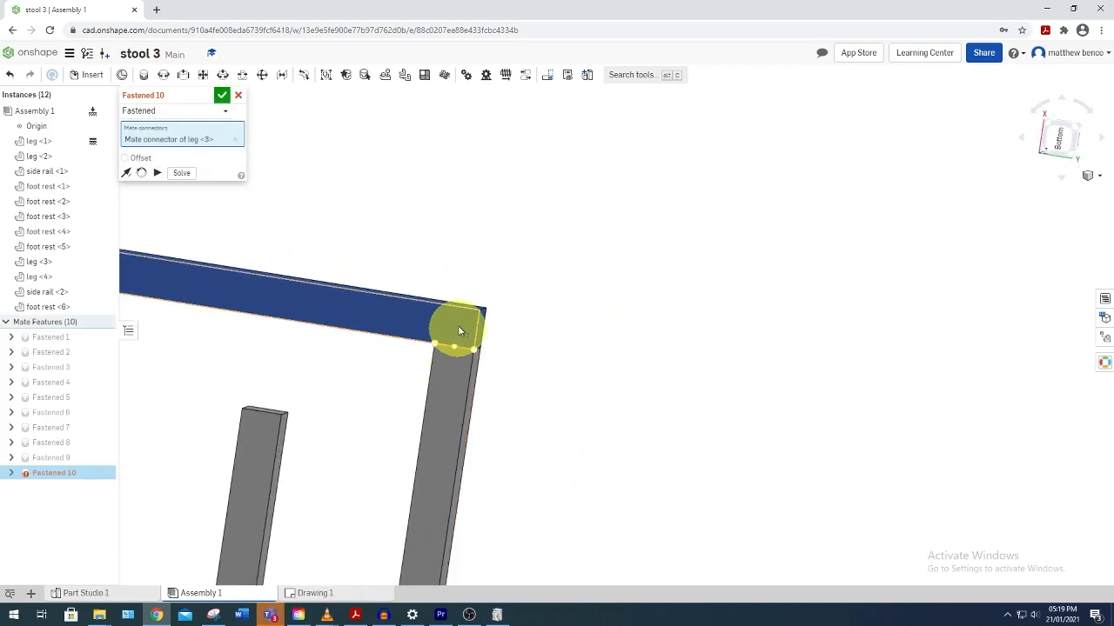
{"action": "left_click", "coordinate": [467, 312]}
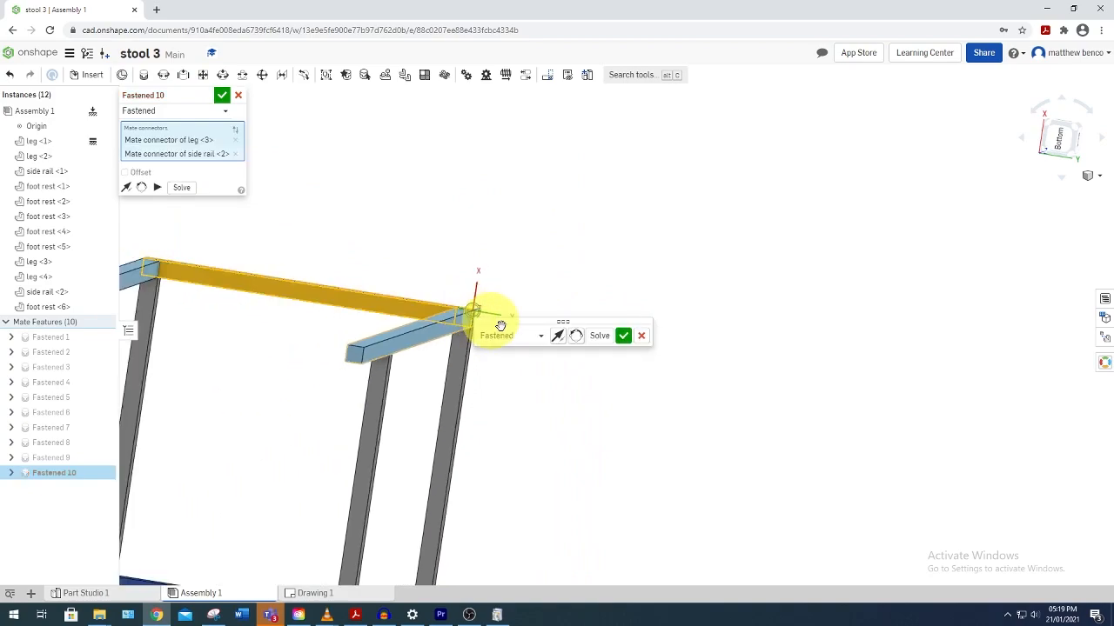
{"action": "left_click", "coordinate": [622, 338]}
Create a fastened mate between the end-face corner of loose foot rest <6> and the bottom corner of leg <3>.
{"action": "right_click_drag", "start_coordinate": [623, 338], "coordinate": [366, 256]}
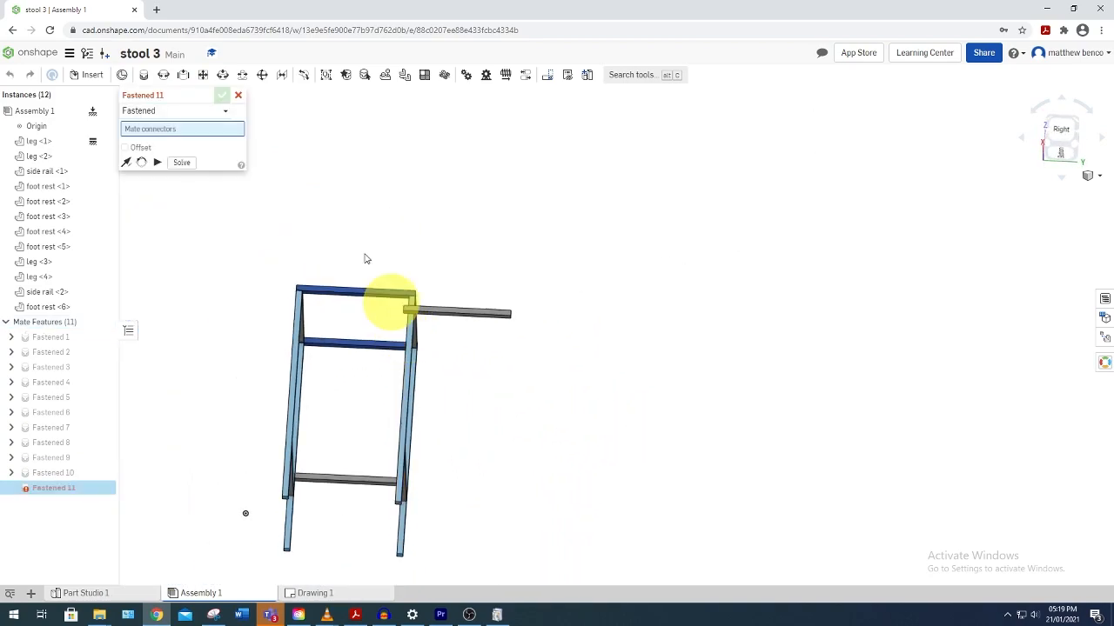
{"action": "right_click_drag", "start_coordinate": [438, 379], "coordinate": [409, 226]}
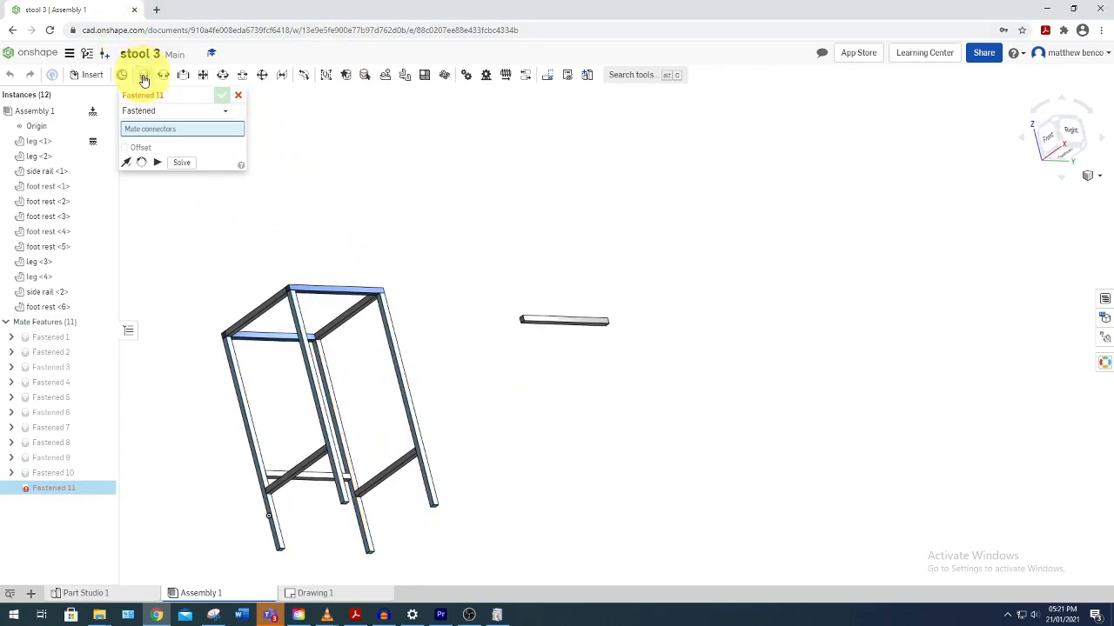
{"action": "scroll", "coordinate": [508, 370], "scroll_direction": "up", "scroll_amount": 5}
{"action": "scroll", "coordinate": [540, 254], "scroll_direction": "up", "scroll_amount": 3}
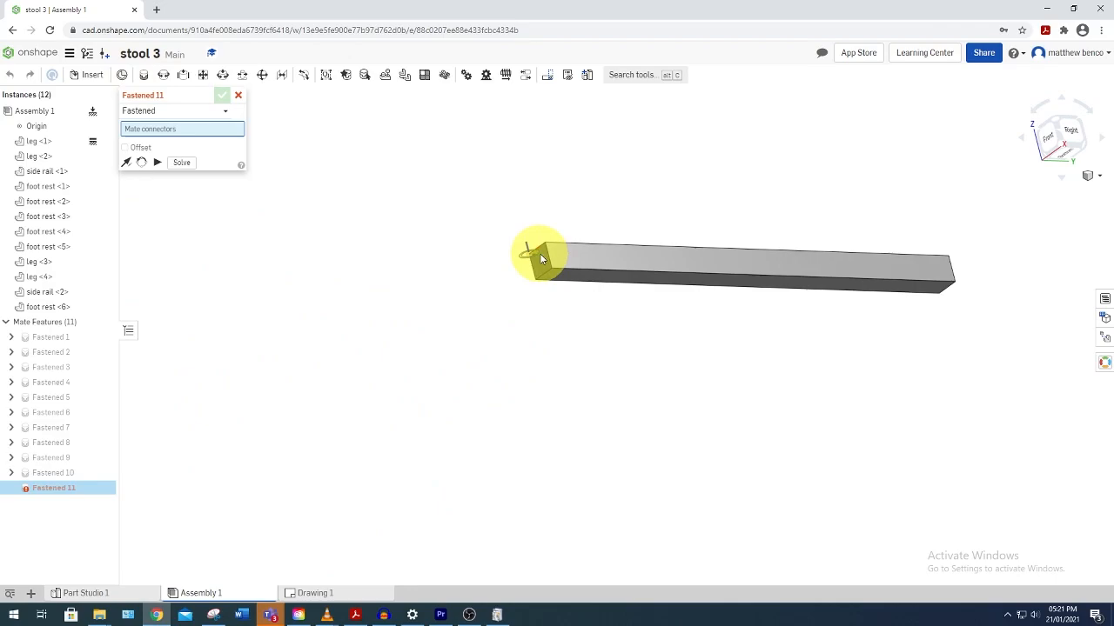
{"action": "scroll", "coordinate": [544, 262], "scroll_direction": "up", "scroll_amount": 2}
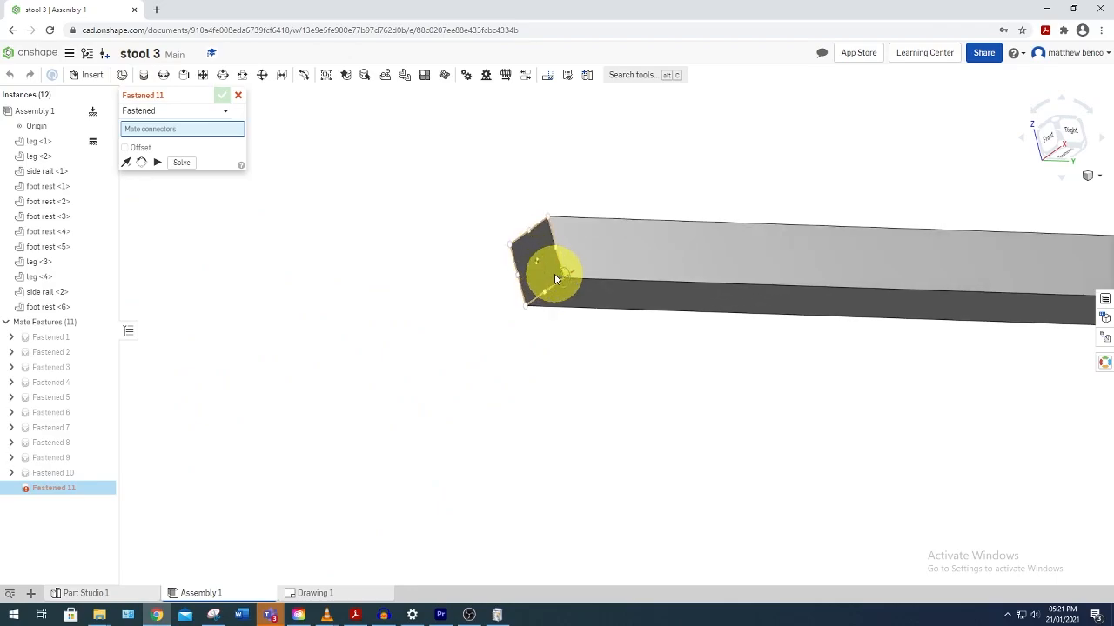
{"action": "left_click", "coordinate": [553, 272]}
{"action": "scroll", "coordinate": [551, 271], "scroll_direction": "down", "scroll_amount": 8}
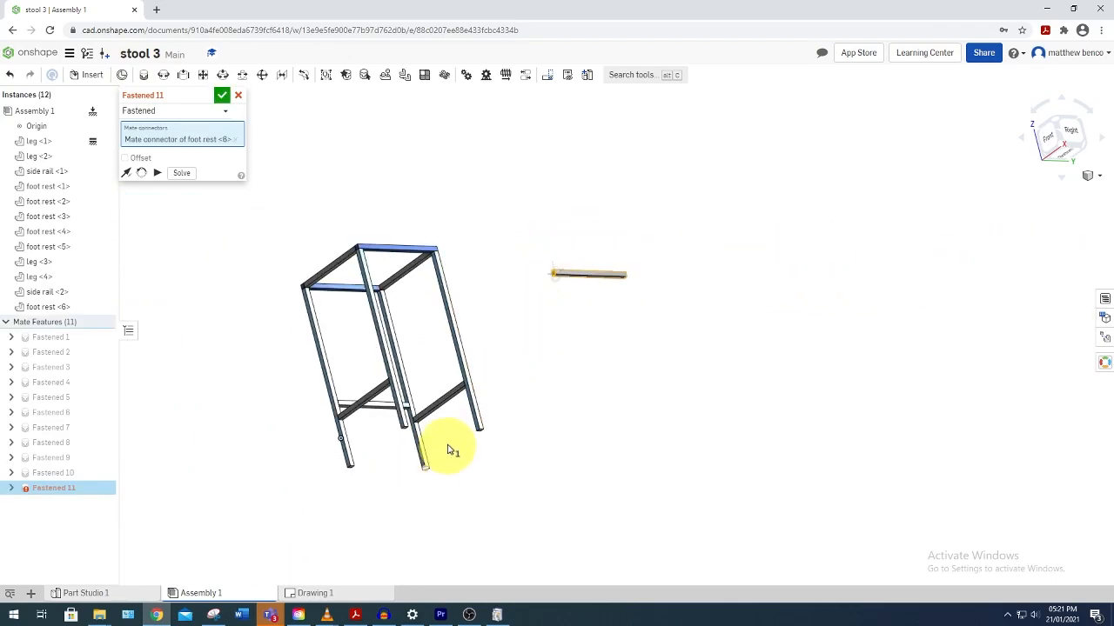
{"action": "scroll", "coordinate": [458, 432], "scroll_direction": "up", "scroll_amount": 4}
{"action": "scroll", "coordinate": [458, 432], "scroll_direction": "up", "scroll_amount": 4}
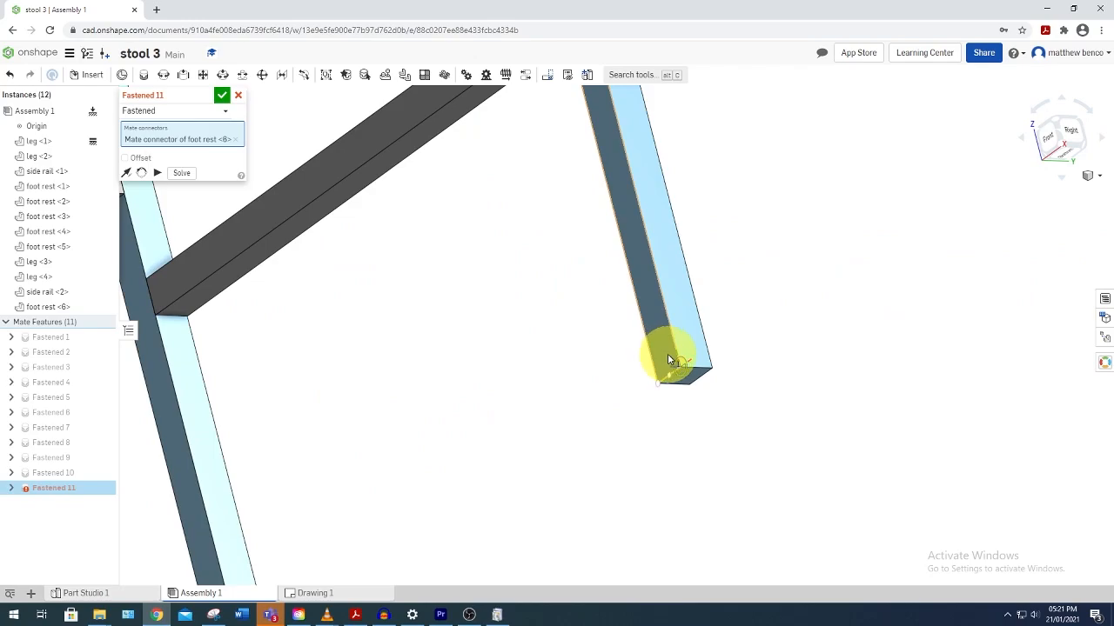
{"action": "left_click", "coordinate": [668, 356]}
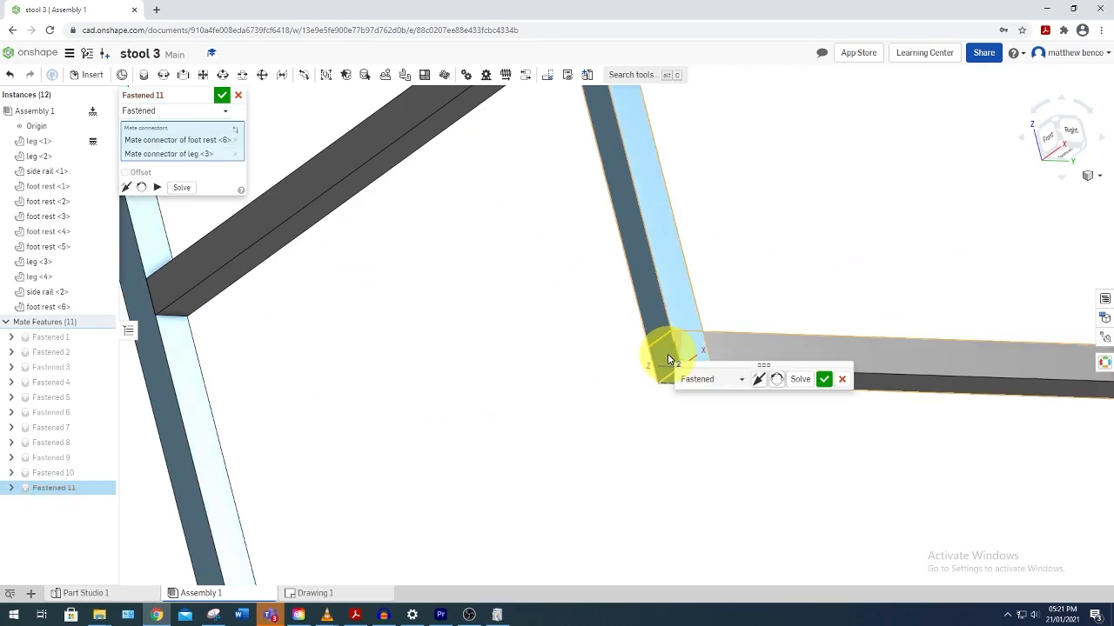
Flip the primary axis and reorient the secondary axis of the mate on leg <3>, offset it -200 mm in X, and accept it.
{"action": "left_click", "coordinate": [760, 380]}
{"action": "left_click", "coordinate": [777, 381]}
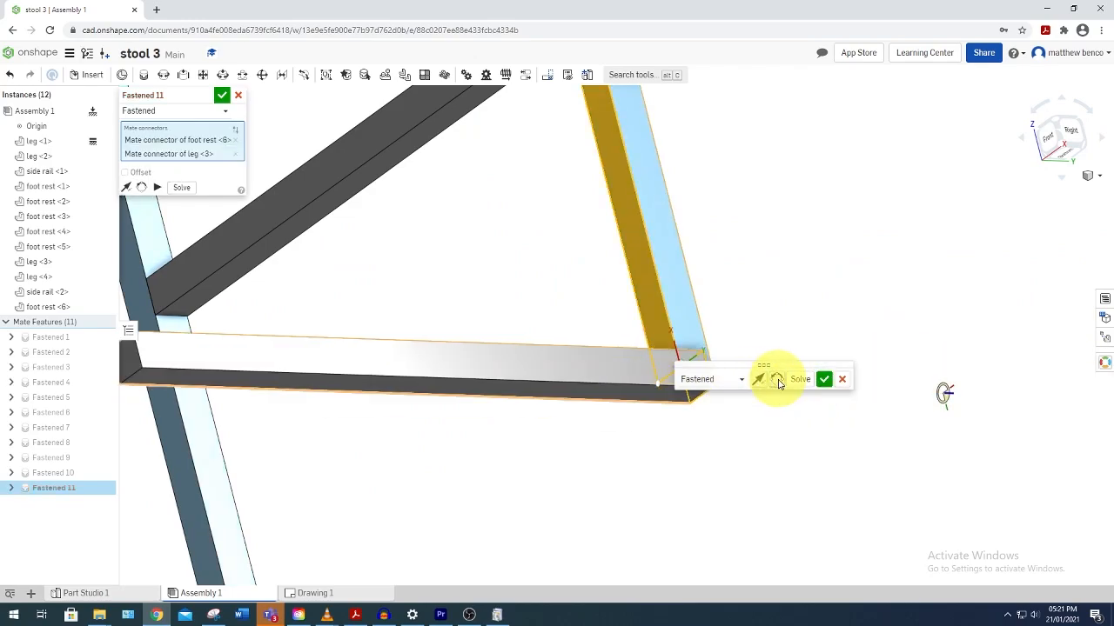
{"action": "left_click", "coordinate": [778, 381]}
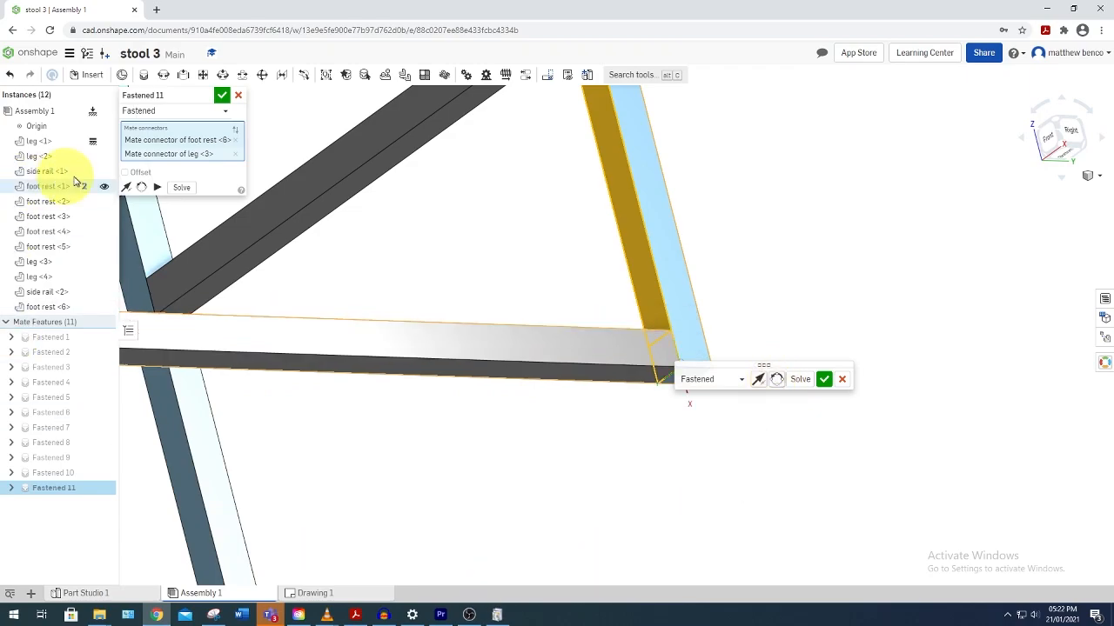
{"action": "left_click", "coordinate": [127, 173]}
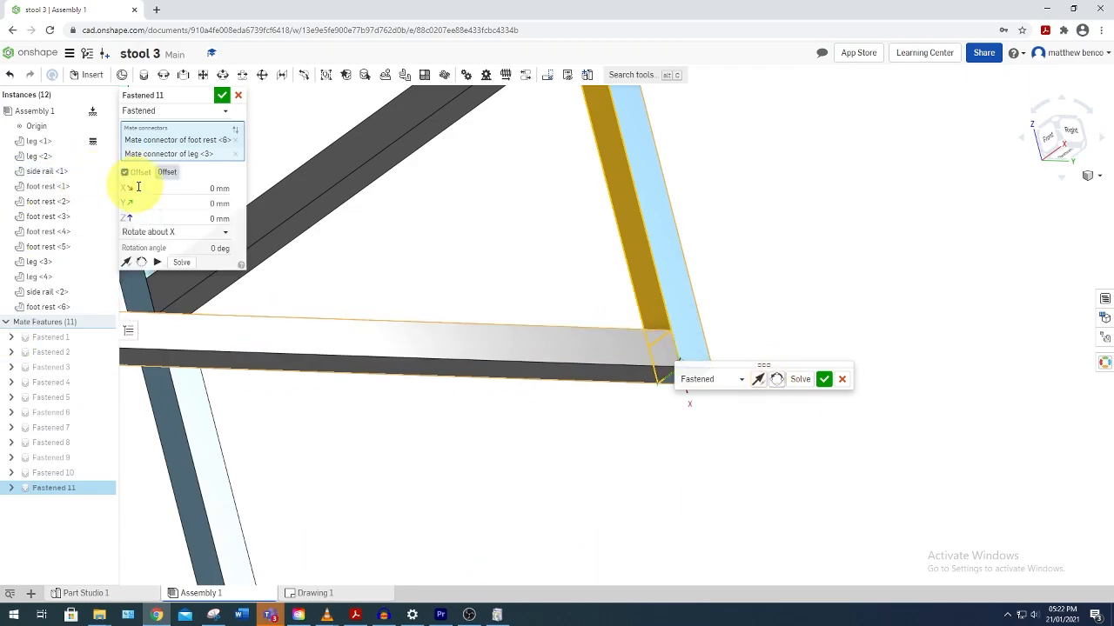
{"action": "left_click", "coordinate": [200, 189]}
{"action": "type", "text": "-200"}
{"action": "key", "text": "Return"}
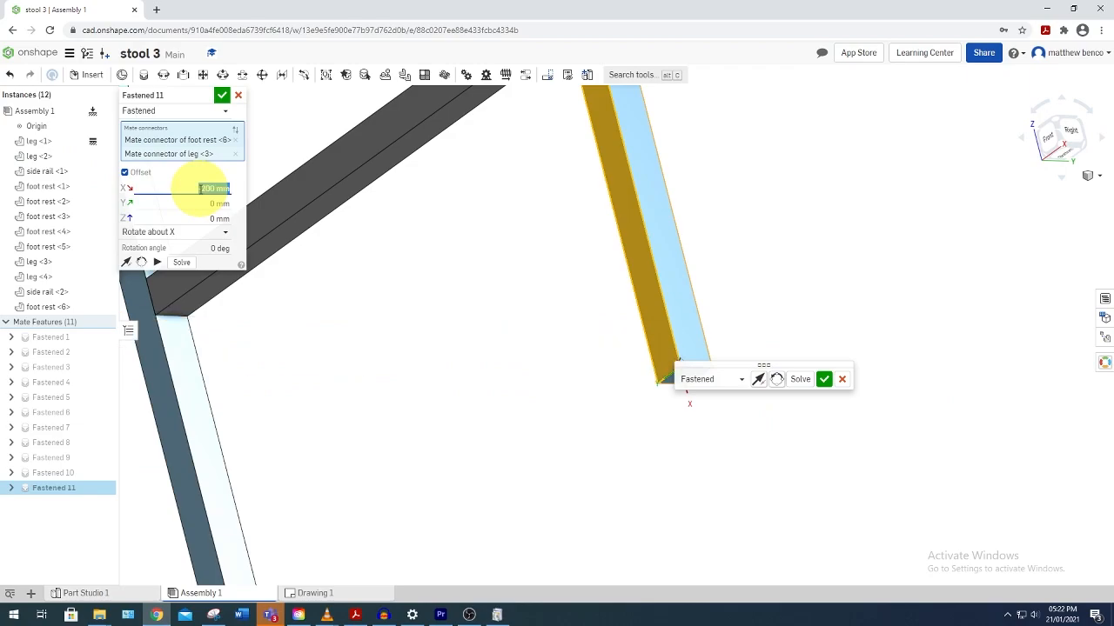
{"action": "left_click", "coordinate": [225, 95]}
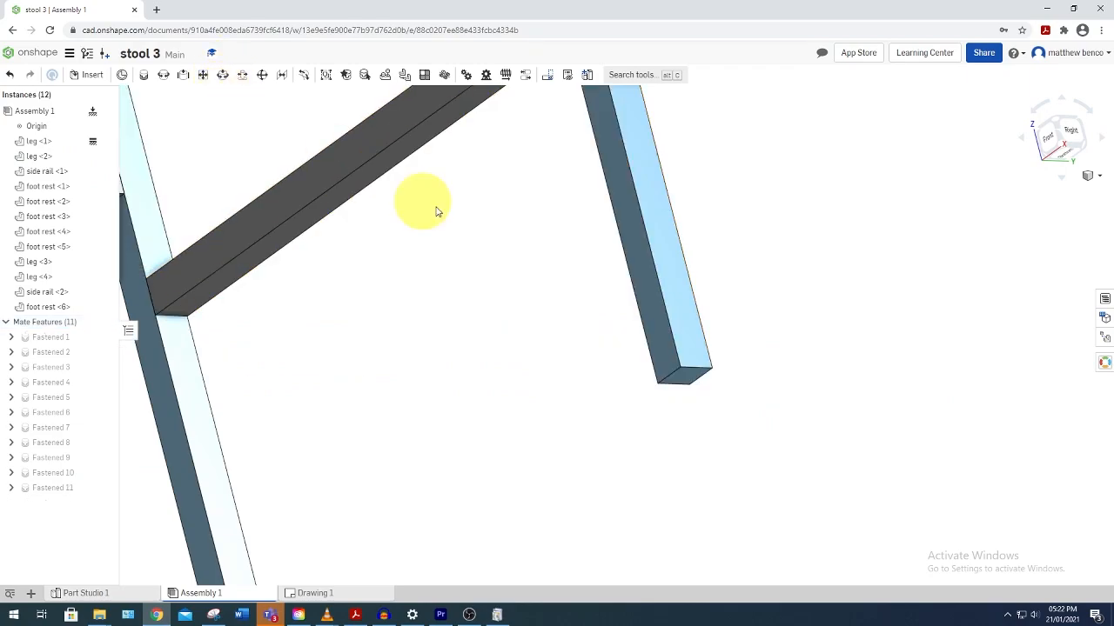
{"action": "scroll", "coordinate": [440, 208], "scroll_direction": "down", "scroll_amount": 5}
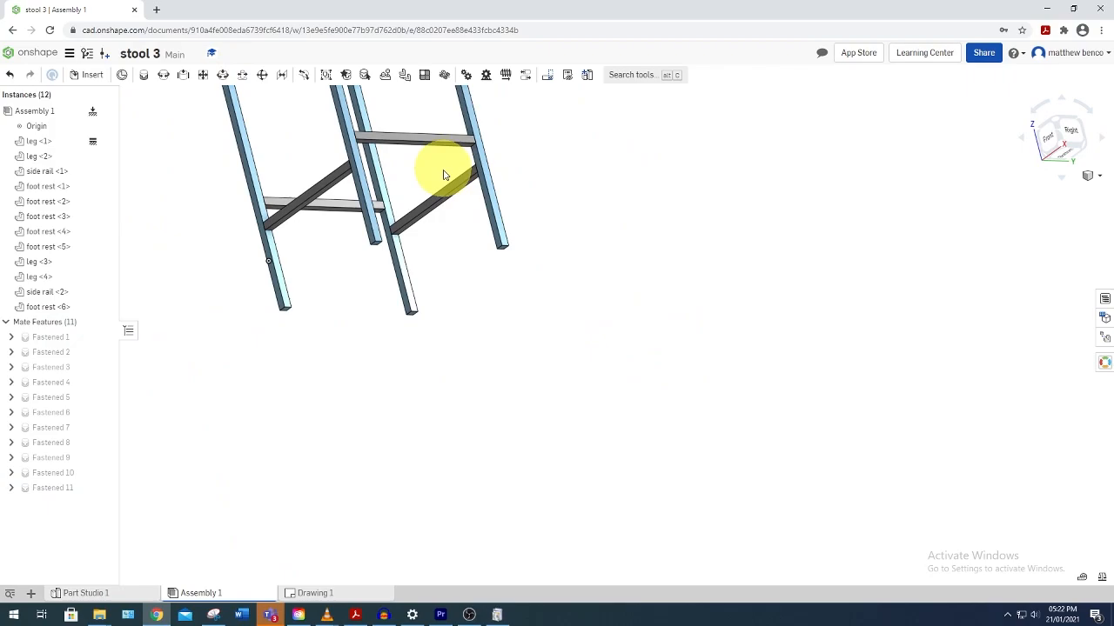
{"action": "right_click_drag", "start_coordinate": [444, 174], "coordinate": [462, 362]}
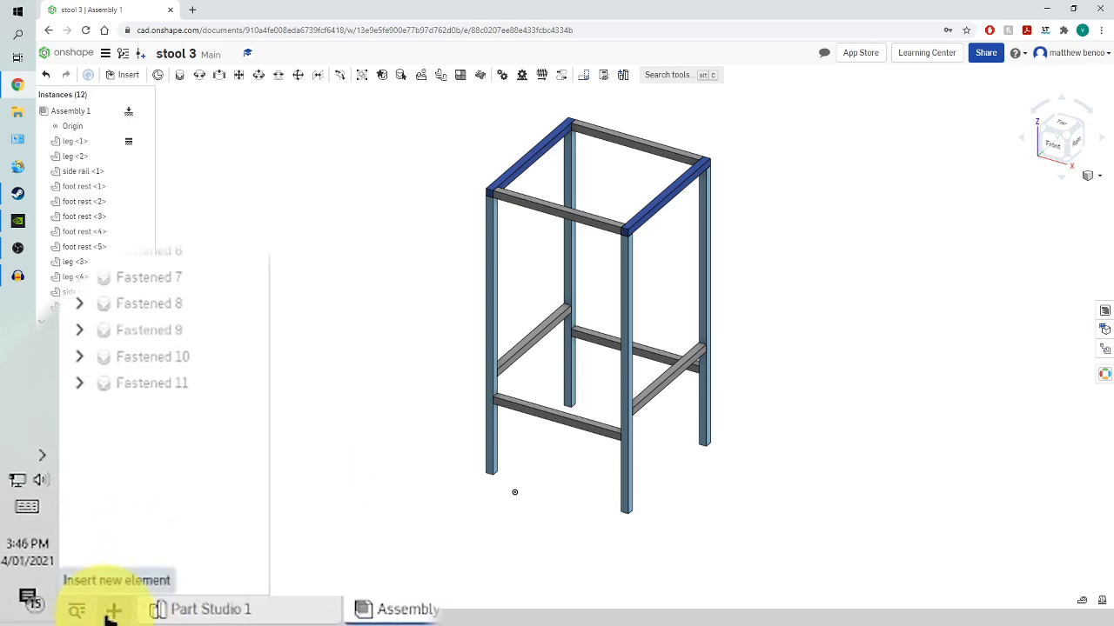
Create a new drawing from Onshape's ISO_A3.dwt template with no views.
{"action": "left_click", "coordinate": [111, 611]}
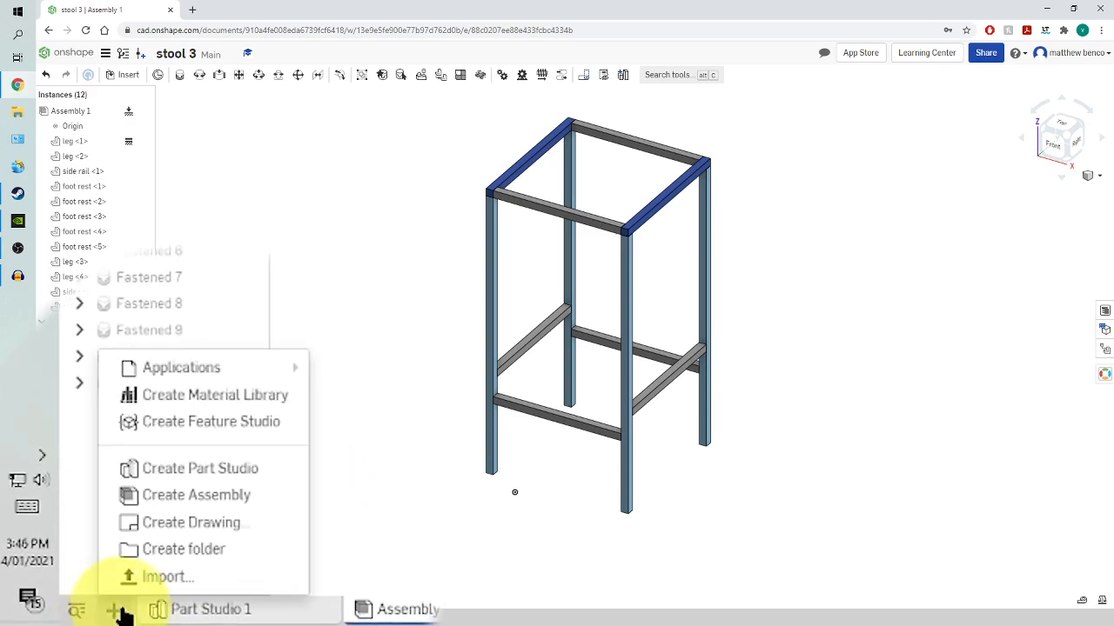
{"action": "left_click", "coordinate": [113, 571]}
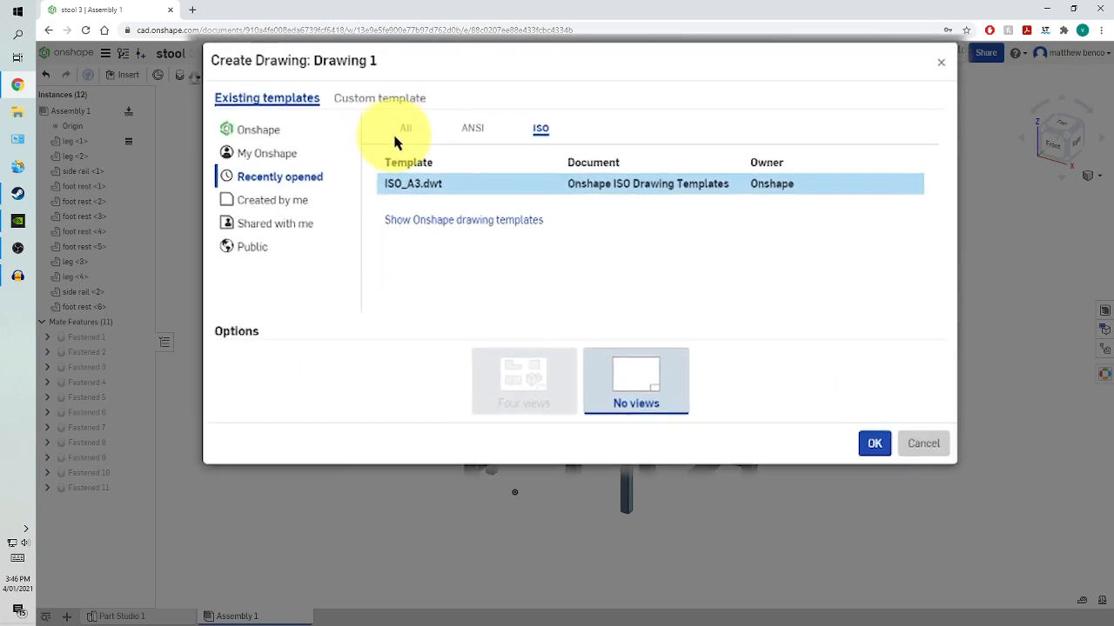
{"action": "left_click", "coordinate": [438, 117]}
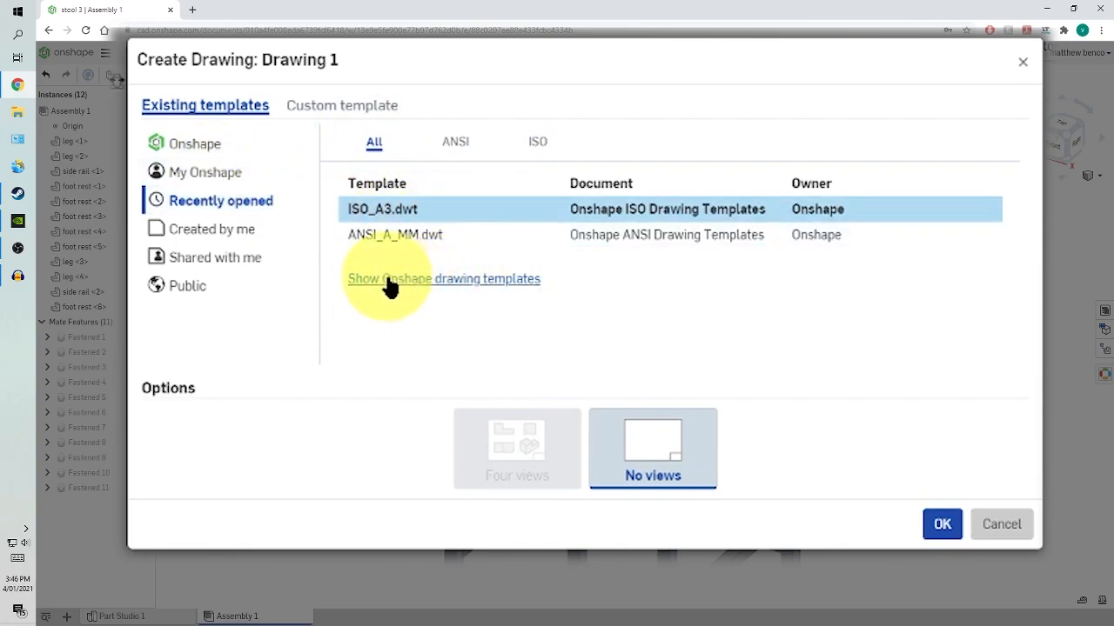
{"action": "left_click", "coordinate": [491, 280]}
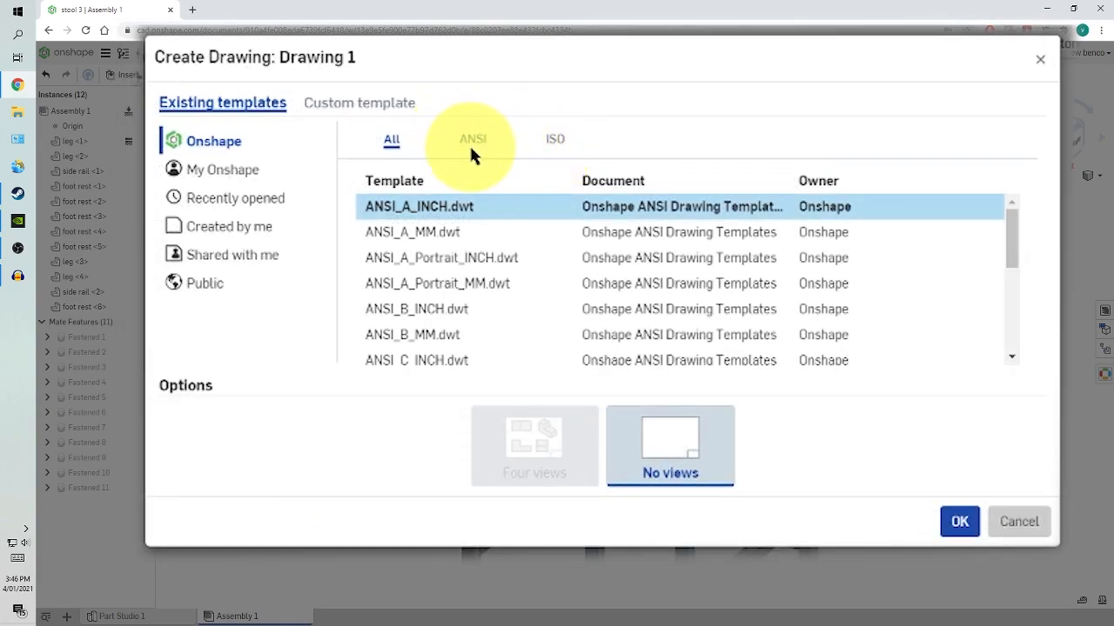
{"action": "left_click", "coordinate": [550, 147]}
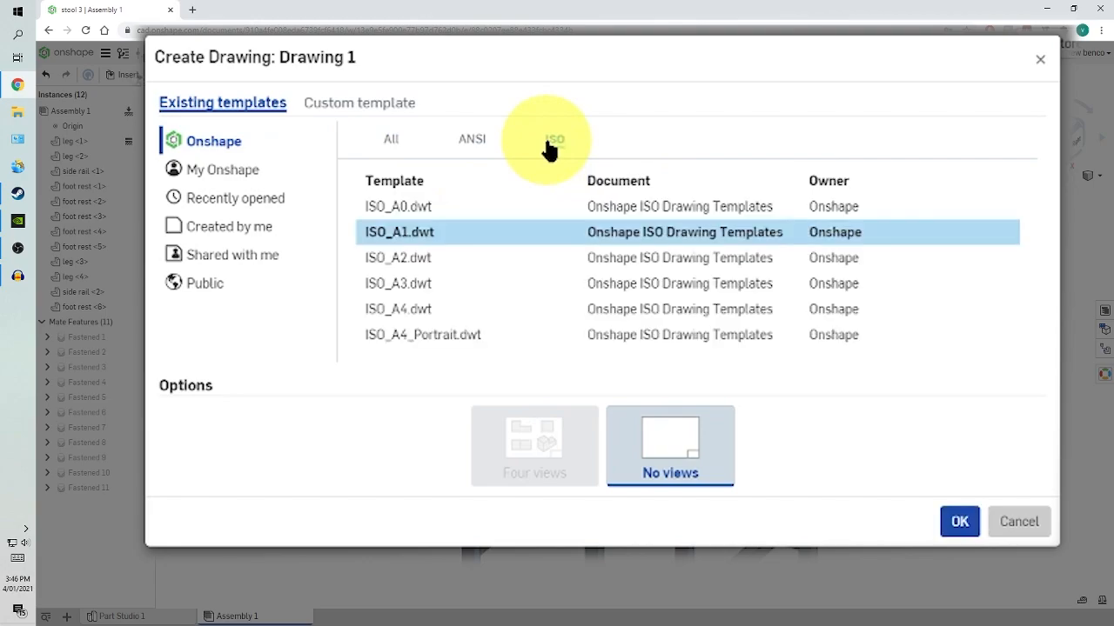
{"action": "left_click", "coordinate": [424, 287]}
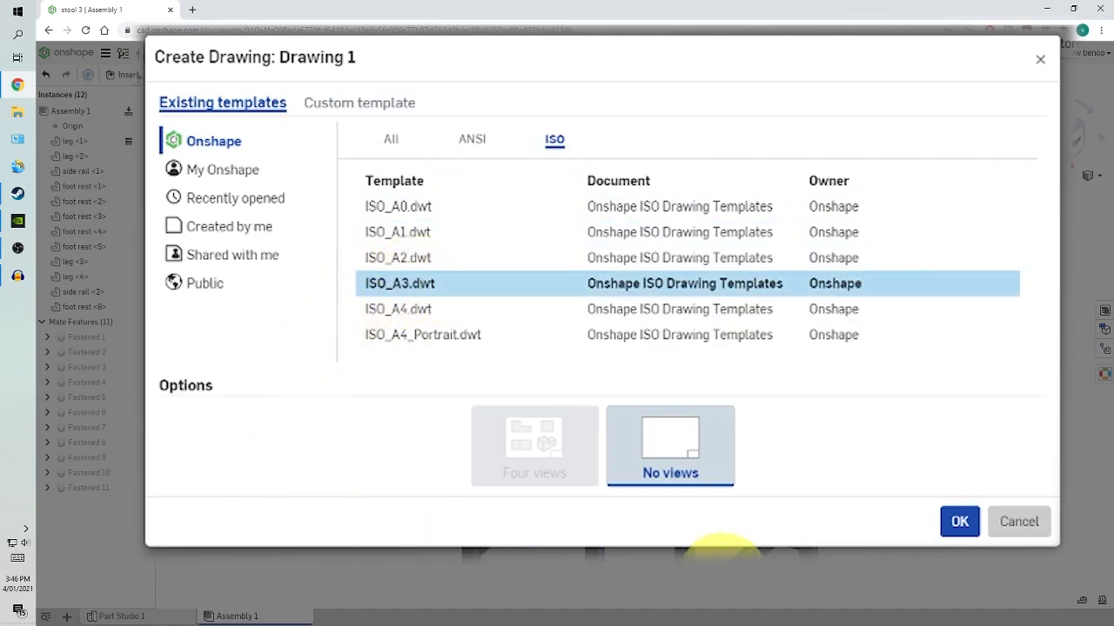
{"action": "left_click", "coordinate": [958, 522]}
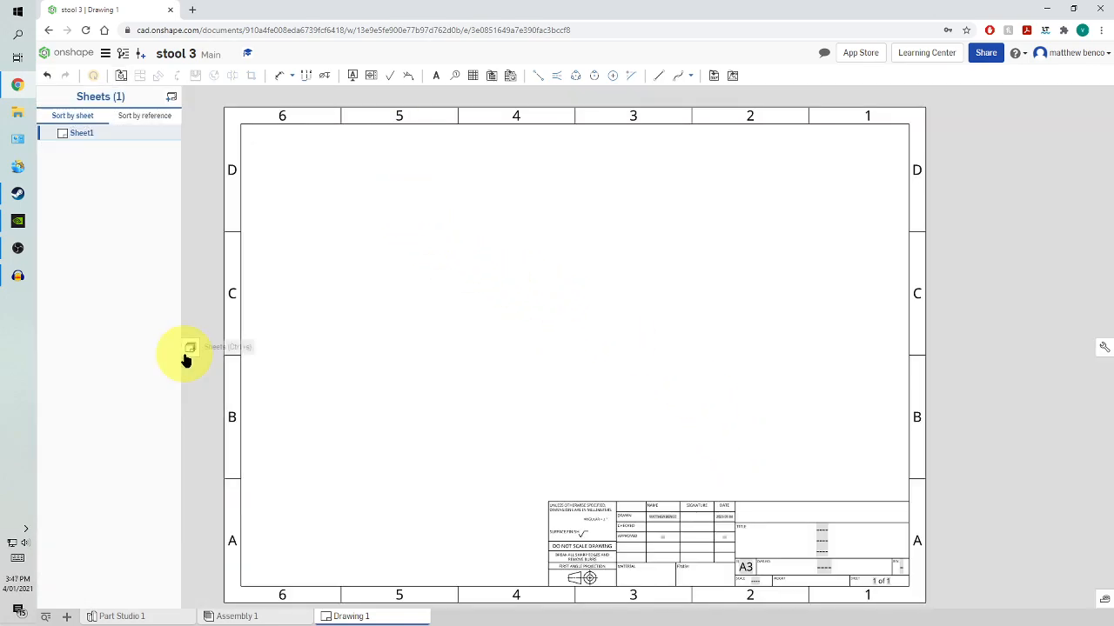
Set the drawing's projection angle for all views to third angle.
{"action": "left_click", "coordinate": [186, 352]}
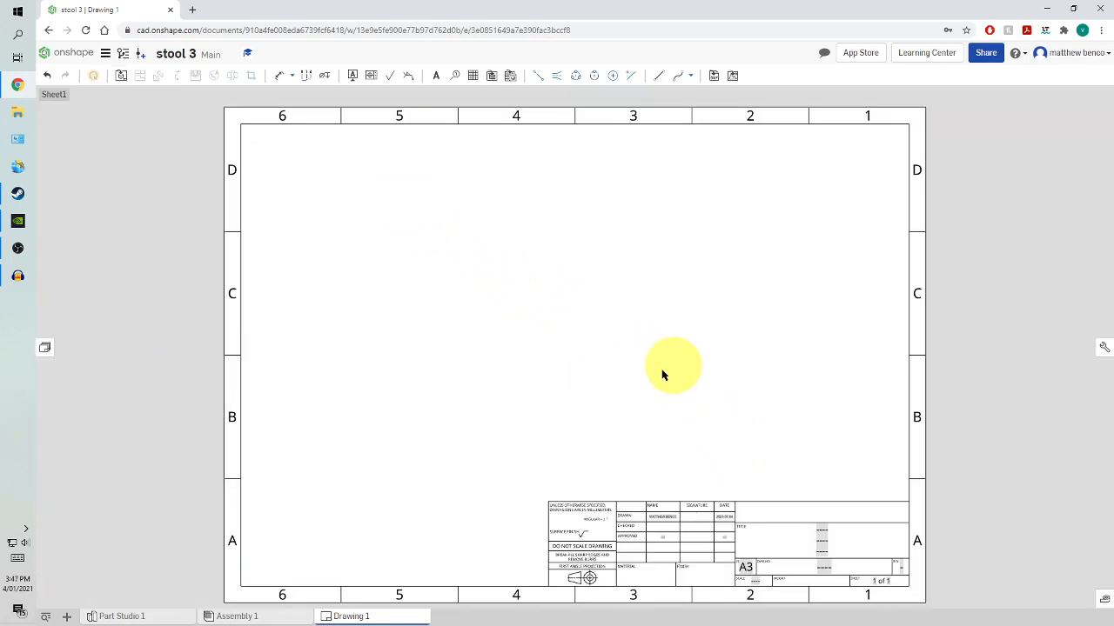
{"action": "left_click", "coordinate": [1103, 349]}
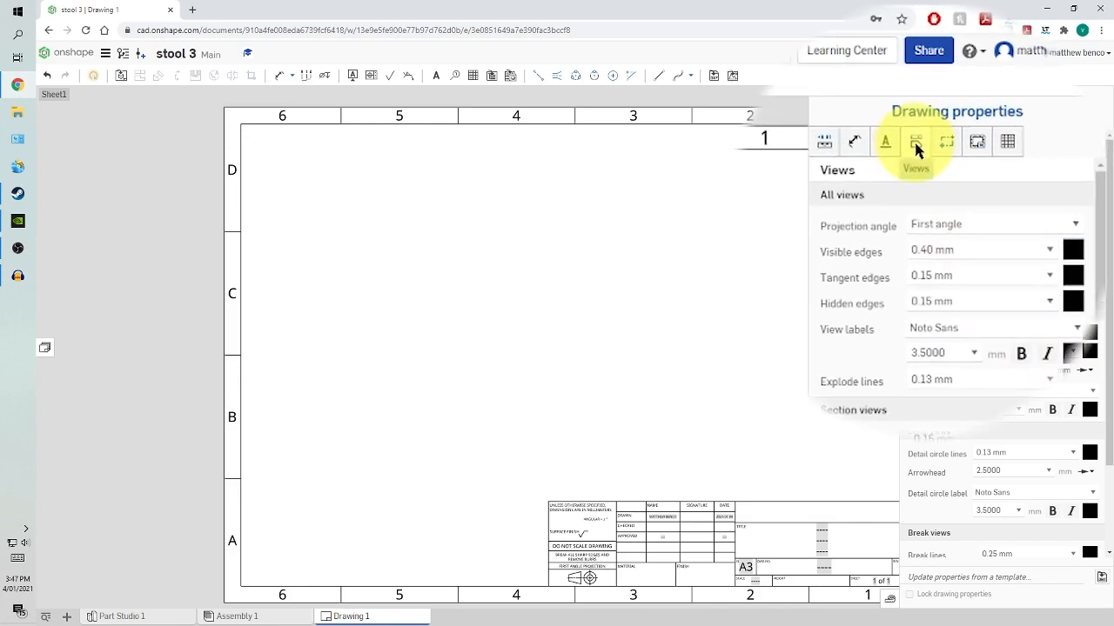
{"action": "left_click", "coordinate": [970, 226]}
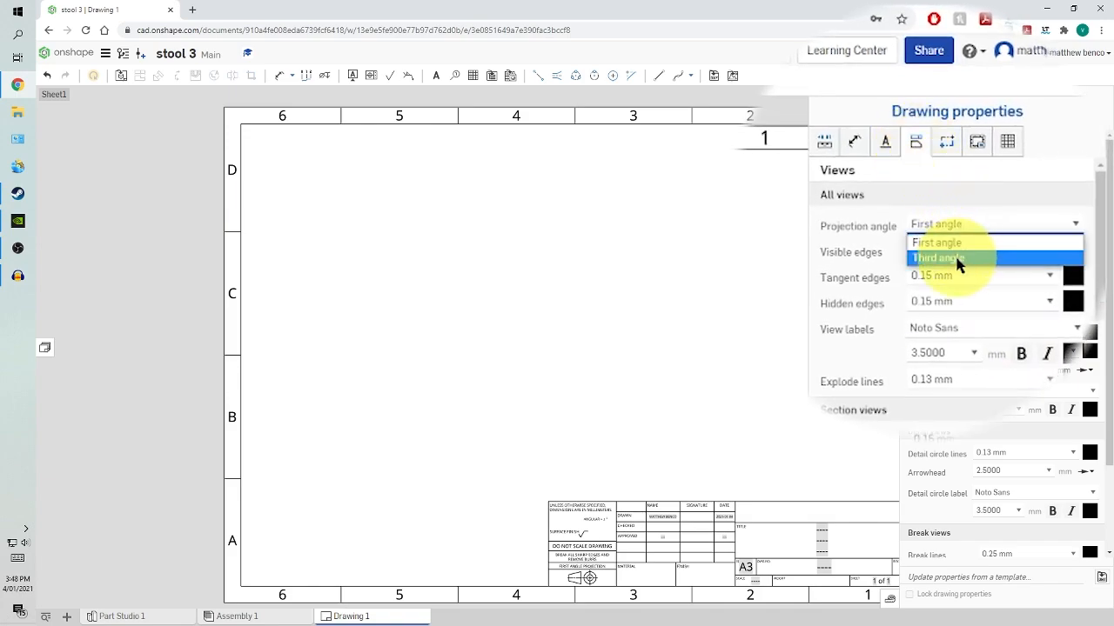
{"action": "left_click", "coordinate": [958, 259]}
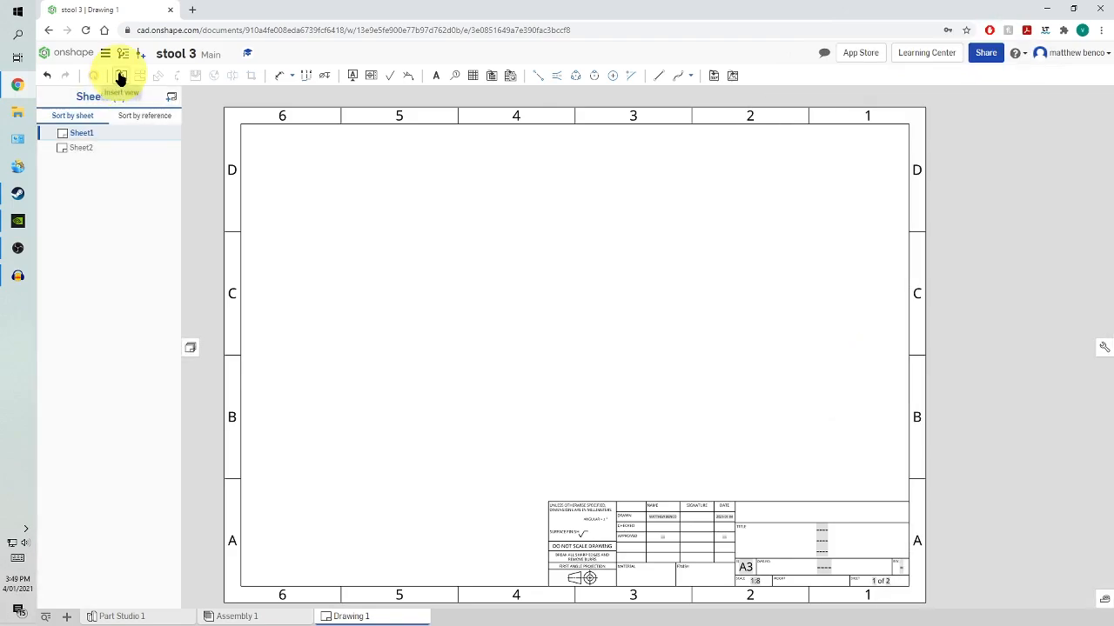
Insert a front view of Assembly 1 at 1:8 scale into zone B5 of Sheet1.
{"action": "left_click", "coordinate": [121, 78]}
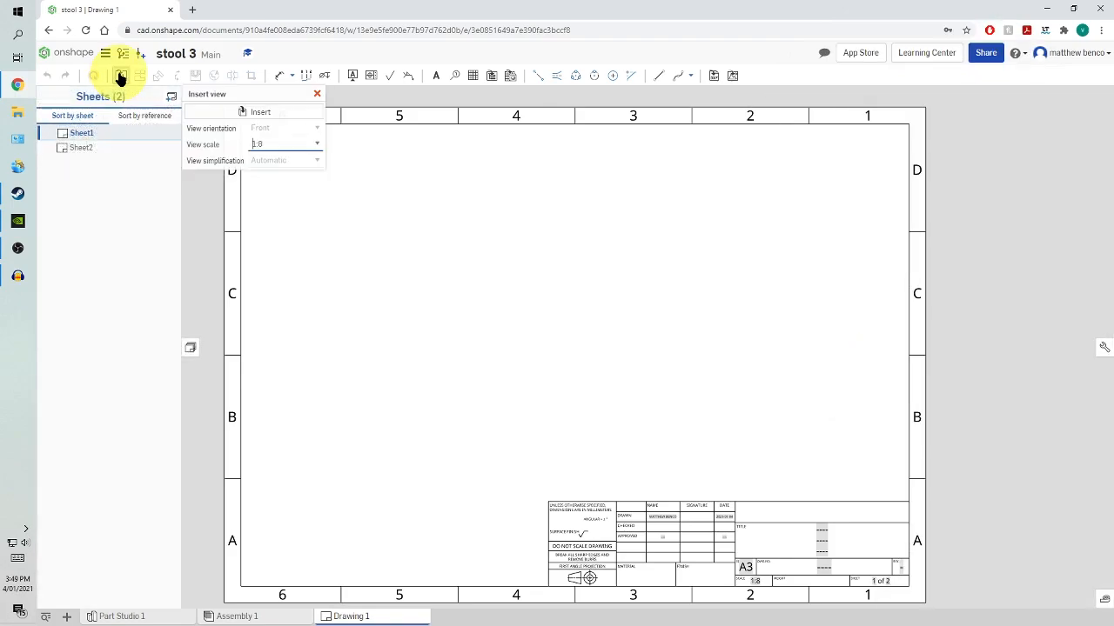
{"action": "left_click", "coordinate": [221, 111]}
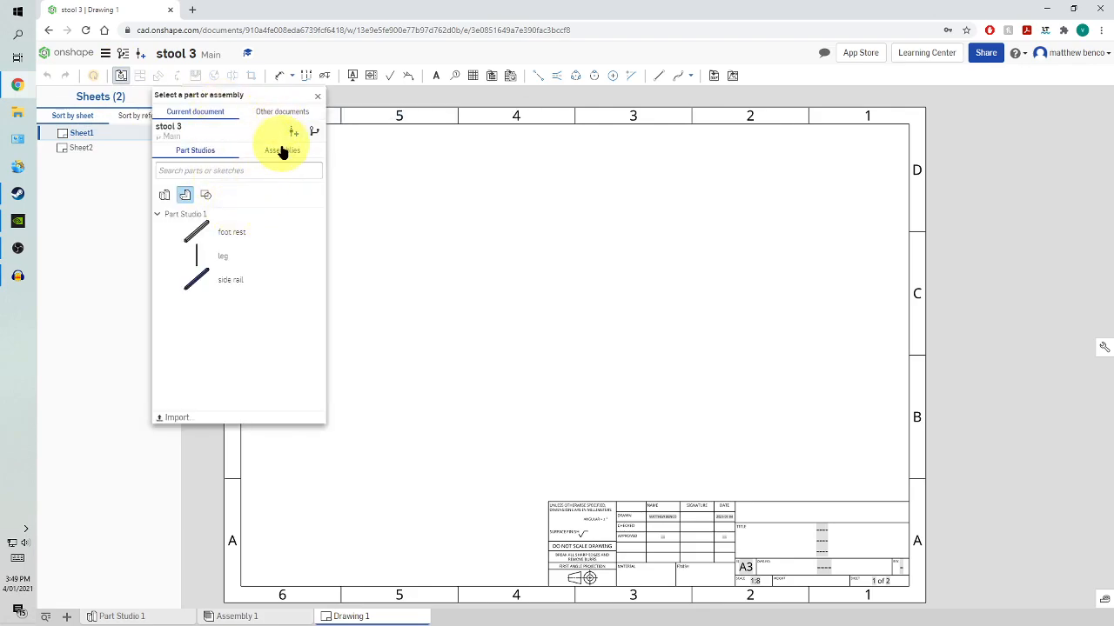
{"action": "left_click", "coordinate": [282, 155]}
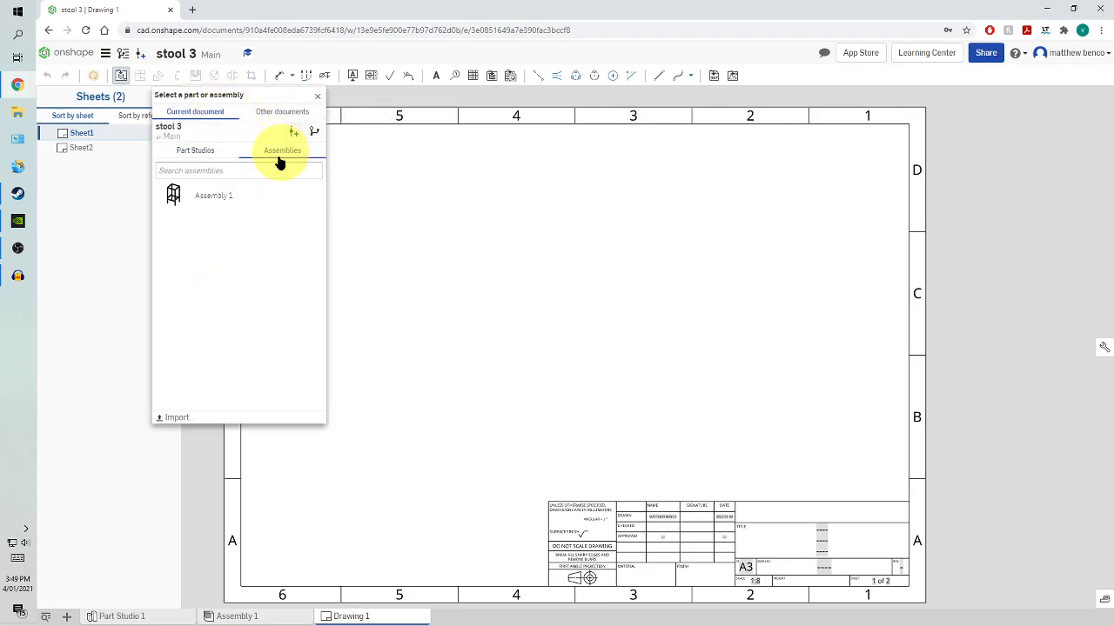
{"action": "left_click", "coordinate": [241, 198]}
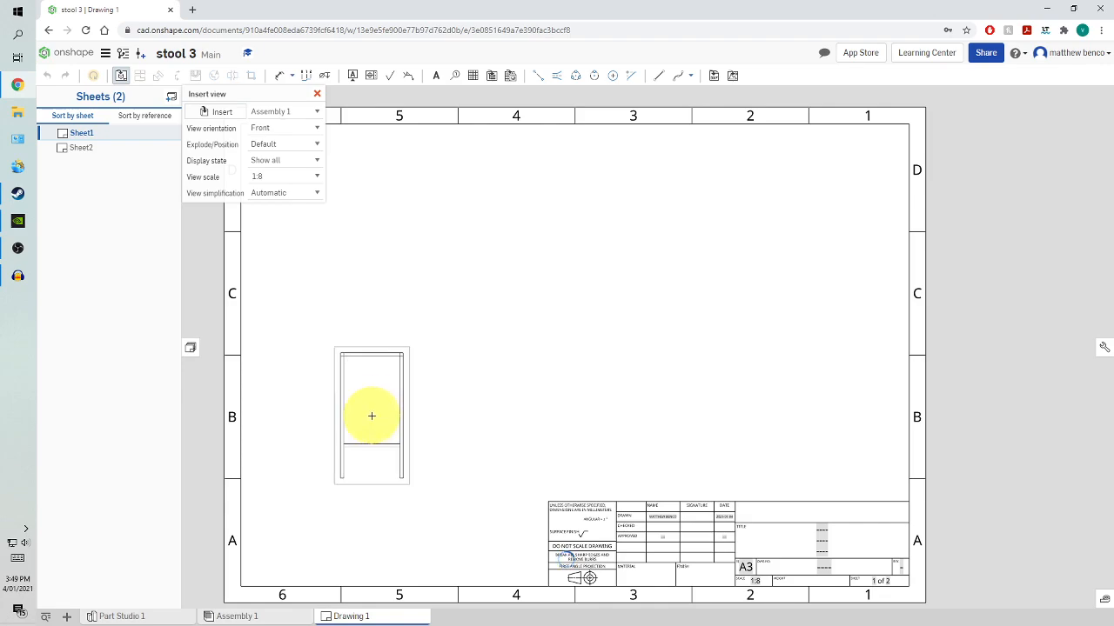
{"action": "left_click", "coordinate": [365, 409]}
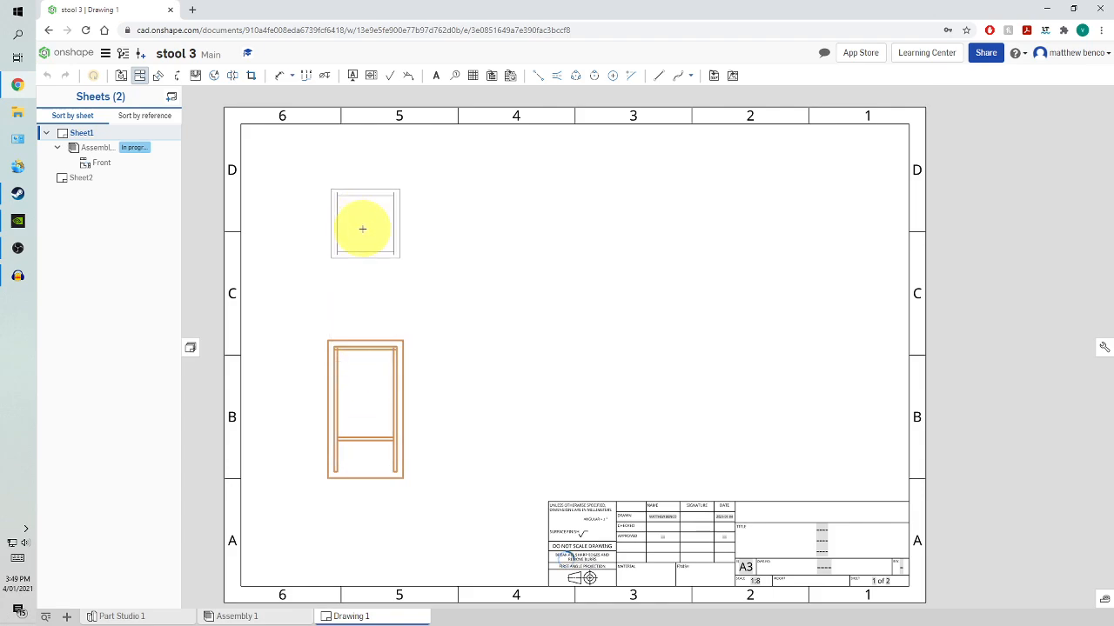
Project a top view above the front view and a right view beside it.
{"action": "left_click", "coordinate": [361, 224]}
{"action": "left_click", "coordinate": [377, 368]}
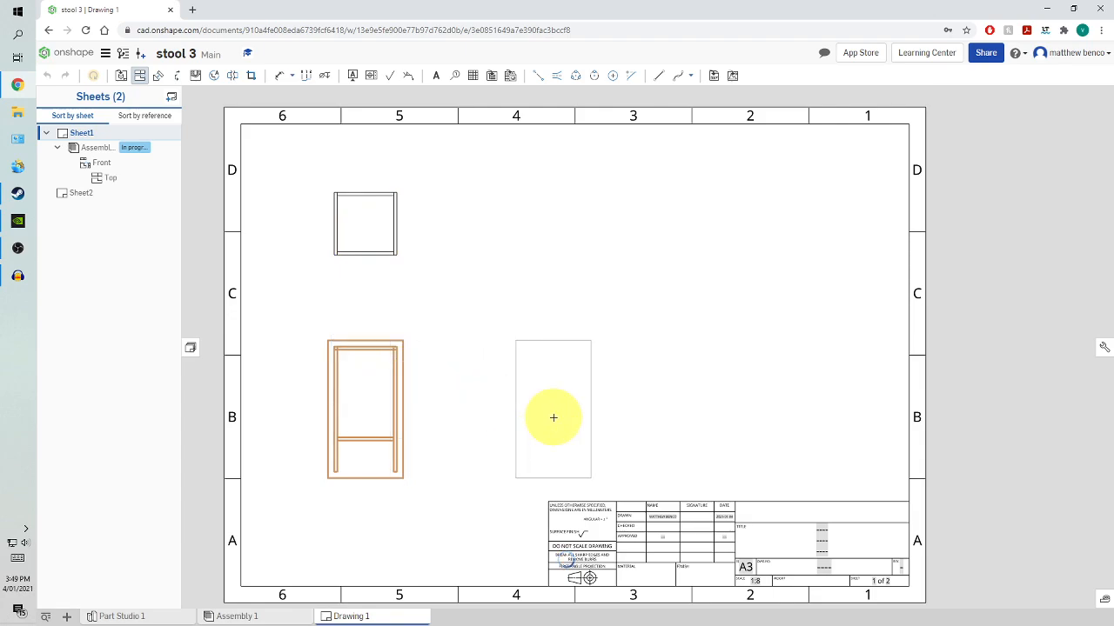
{"action": "left_click", "coordinate": [553, 418]}
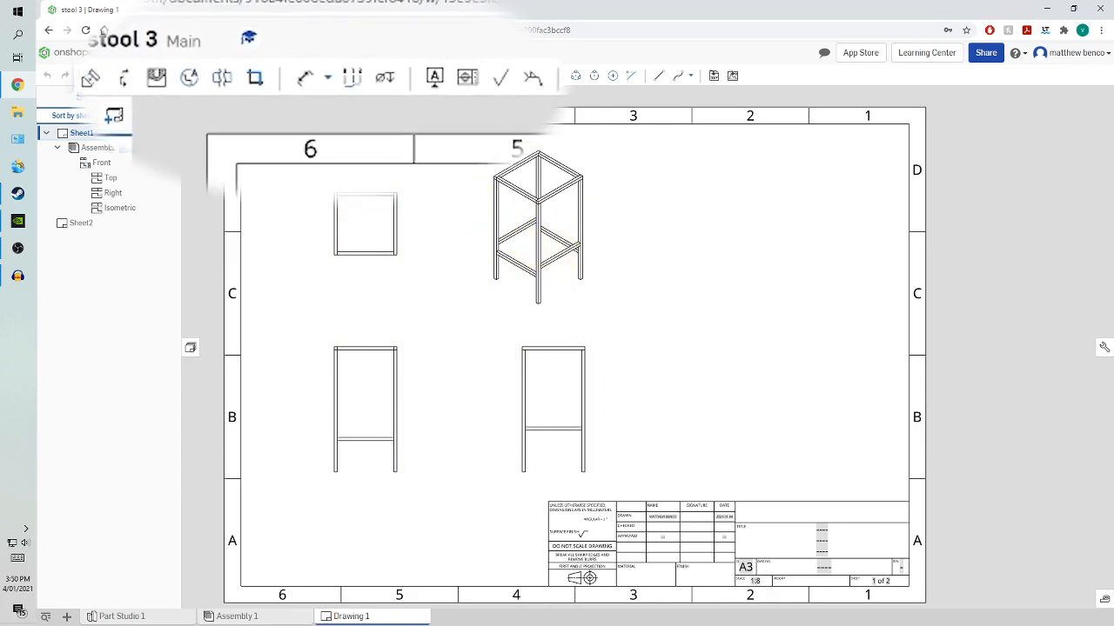
Dimension the left side rail's length and the upper cross rail's length in the top view.
{"action": "left_click", "coordinate": [299, 80]}
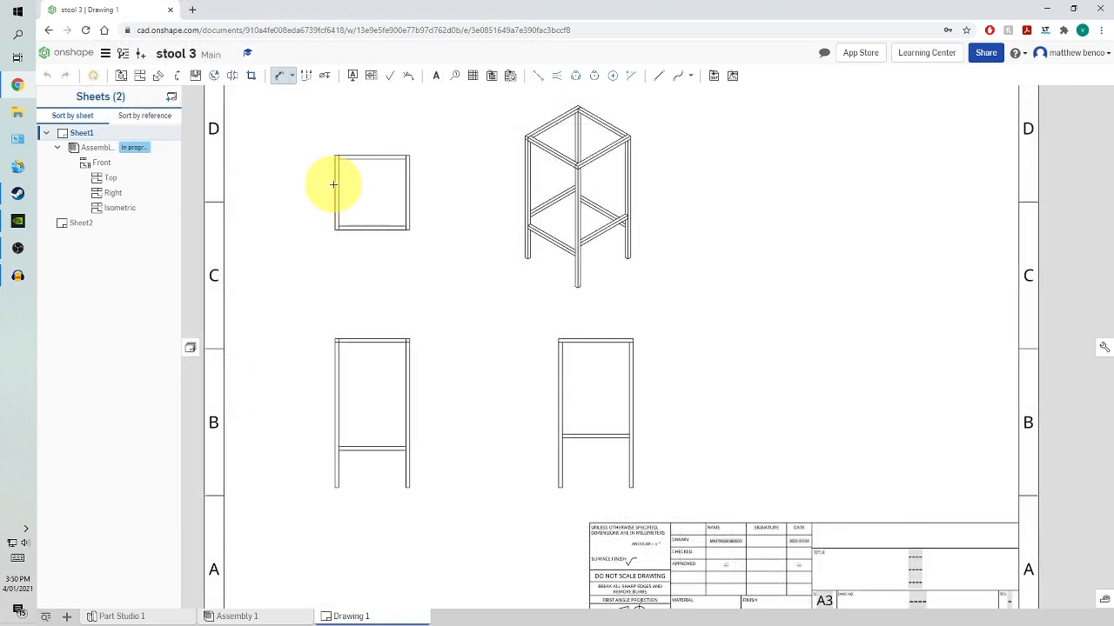
{"action": "left_click", "coordinate": [335, 184]}
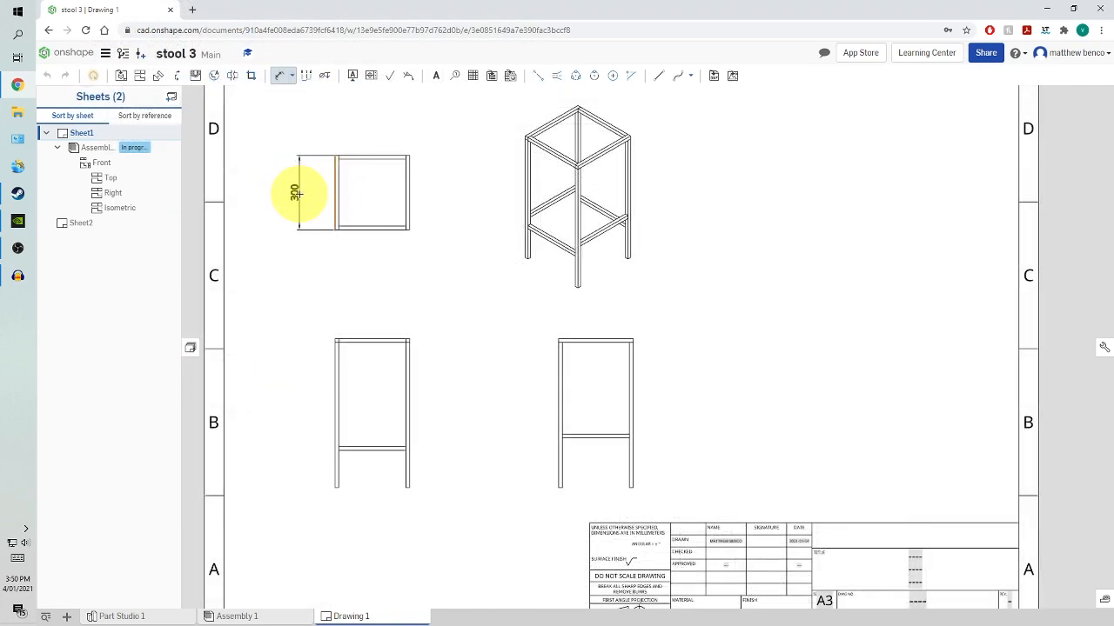
{"action": "left_click", "coordinate": [302, 193]}
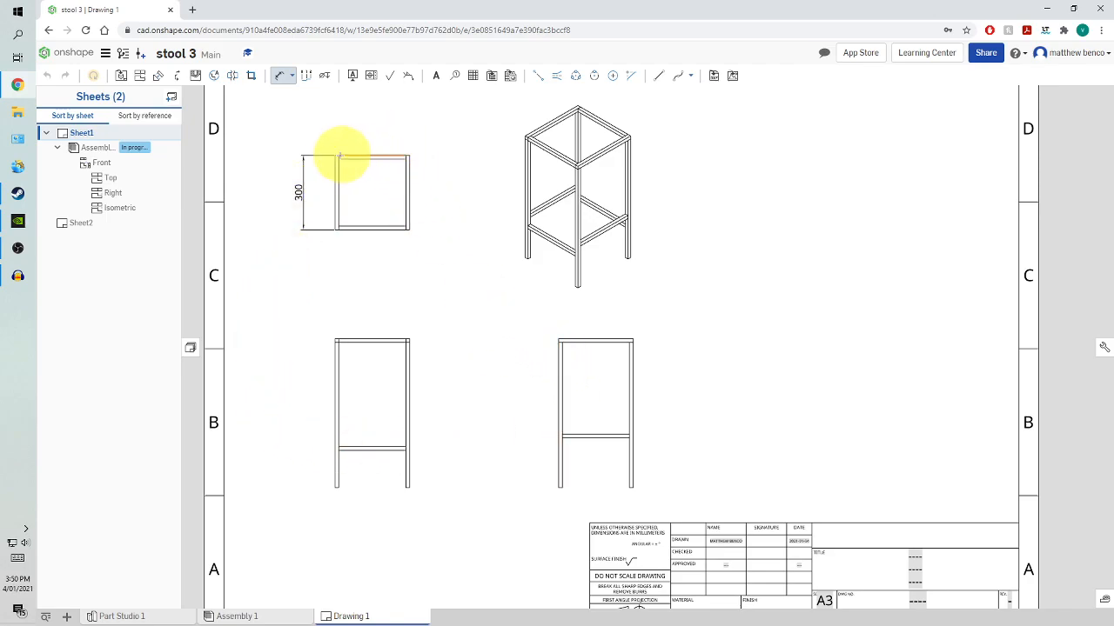
{"action": "left_click", "coordinate": [360, 156]}
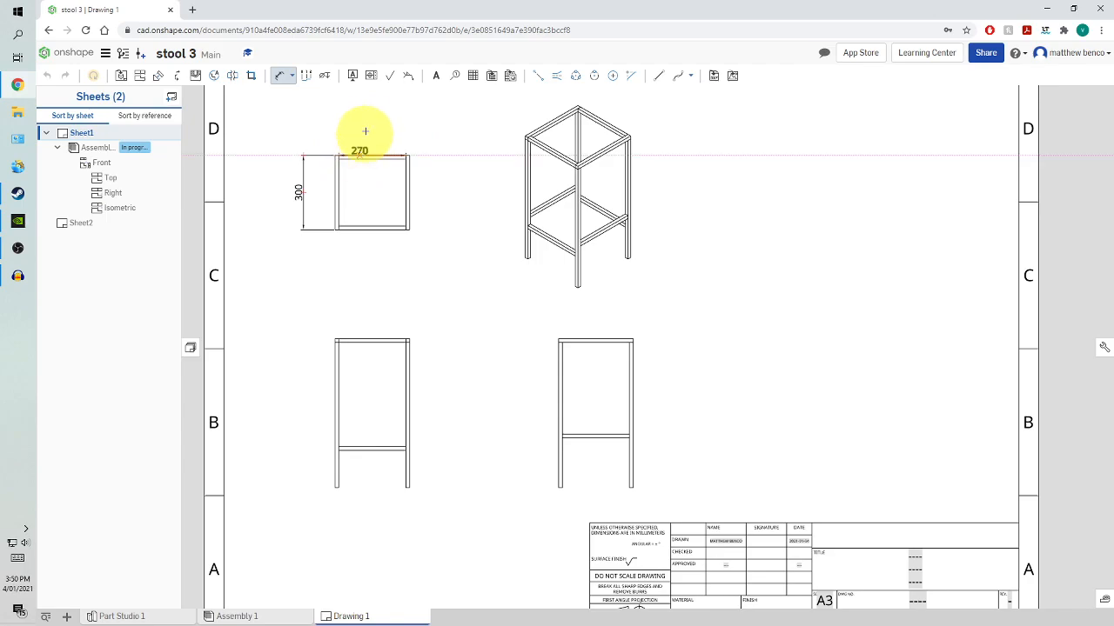
{"action": "left_click", "coordinate": [368, 122]}
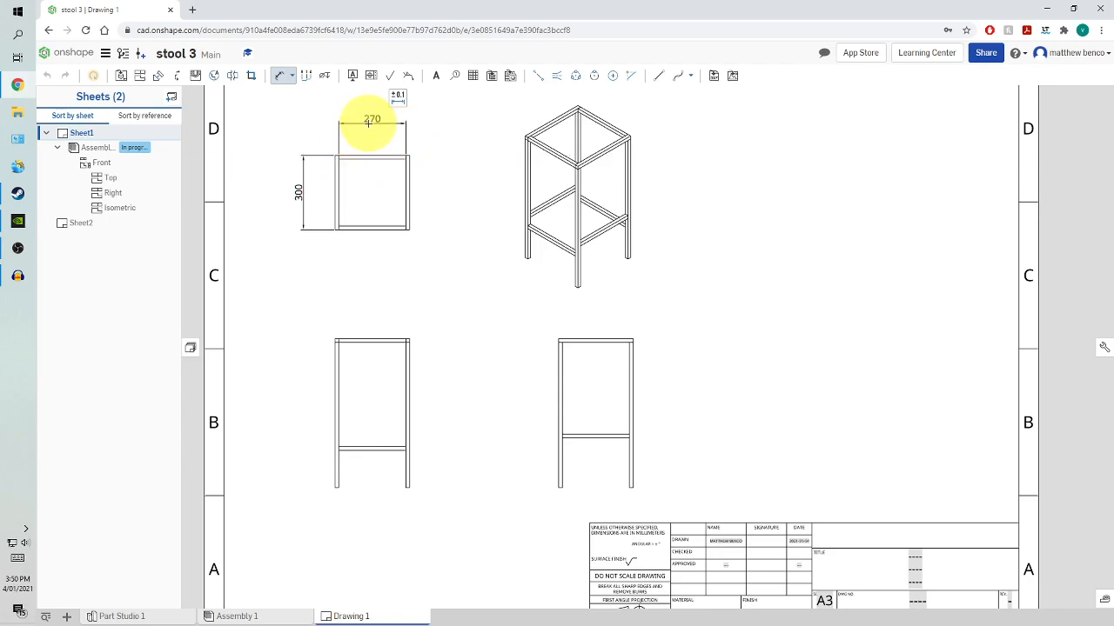
Dimension the left leg's length and the foot rest's height above the leg's foot in the front view.
{"action": "left_click", "coordinate": [331, 385]}
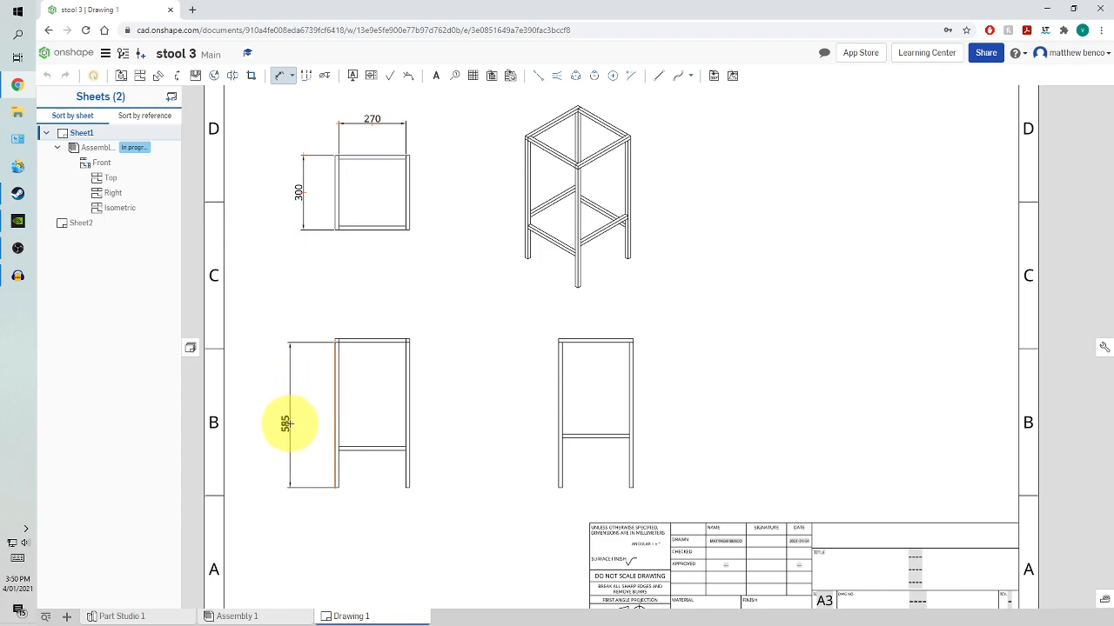
{"action": "left_click", "coordinate": [300, 428]}
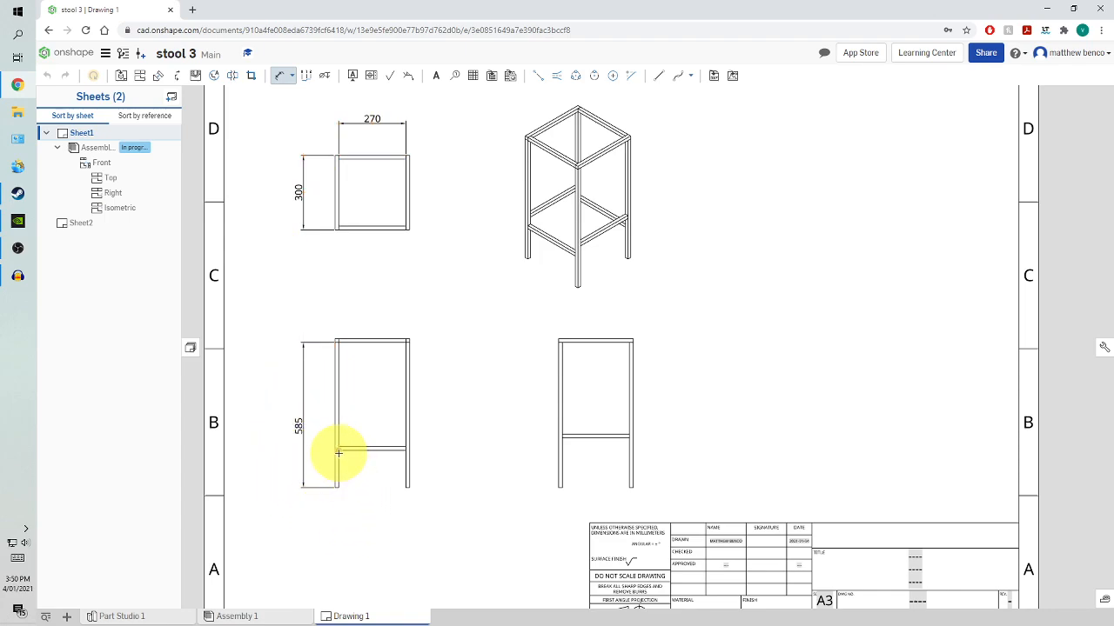
{"action": "left_click", "coordinate": [338, 452]}
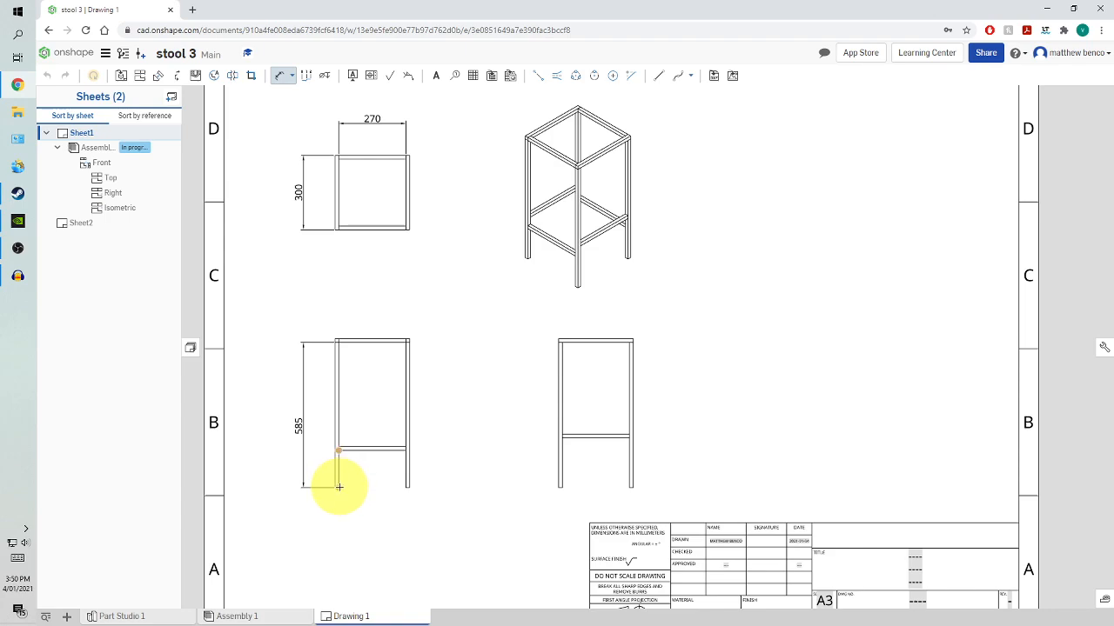
{"action": "left_click", "coordinate": [338, 487]}
{"action": "left_click", "coordinate": [321, 468]}
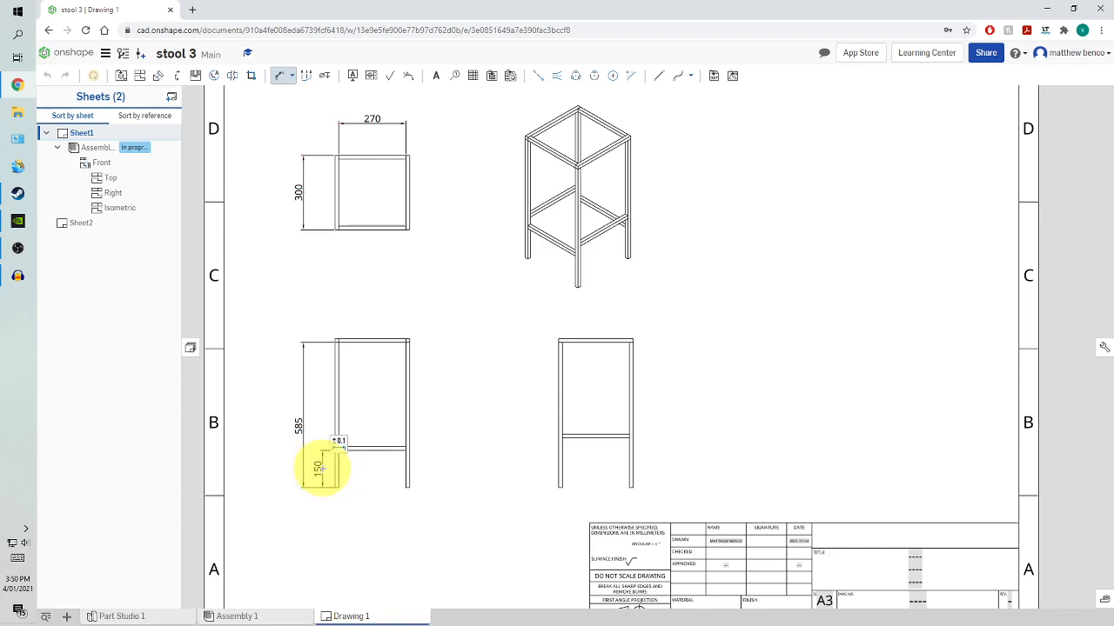
Dimension the foot rest's height above the left leg's foot in the right view.
{"action": "left_click", "coordinate": [561, 488]}
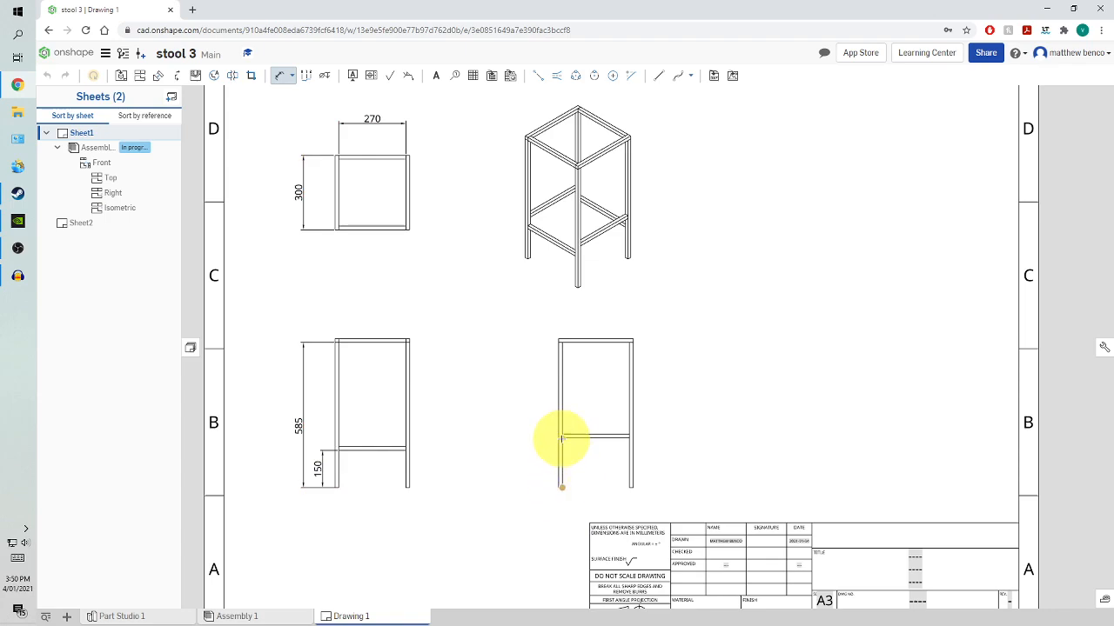
{"action": "left_click", "coordinate": [562, 437]}
{"action": "left_click", "coordinate": [540, 464]}
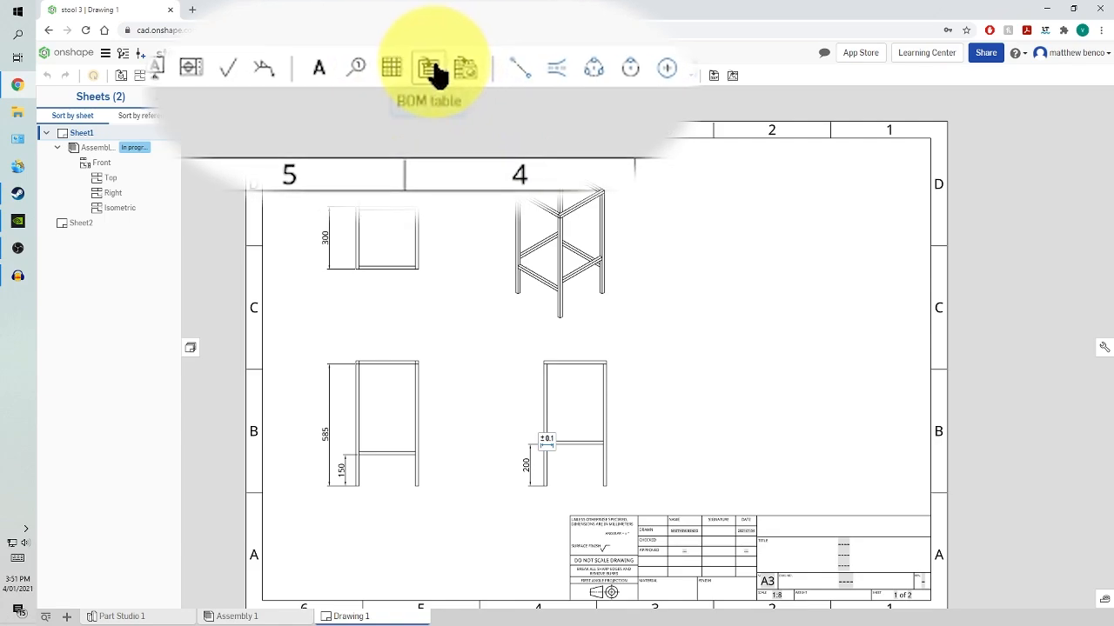
Insert a flattened BOM table of Assembly 1 at the frame's upper-right corner and widen its Item and Quantity columns to fit their headings.
{"action": "left_click", "coordinate": [433, 80]}
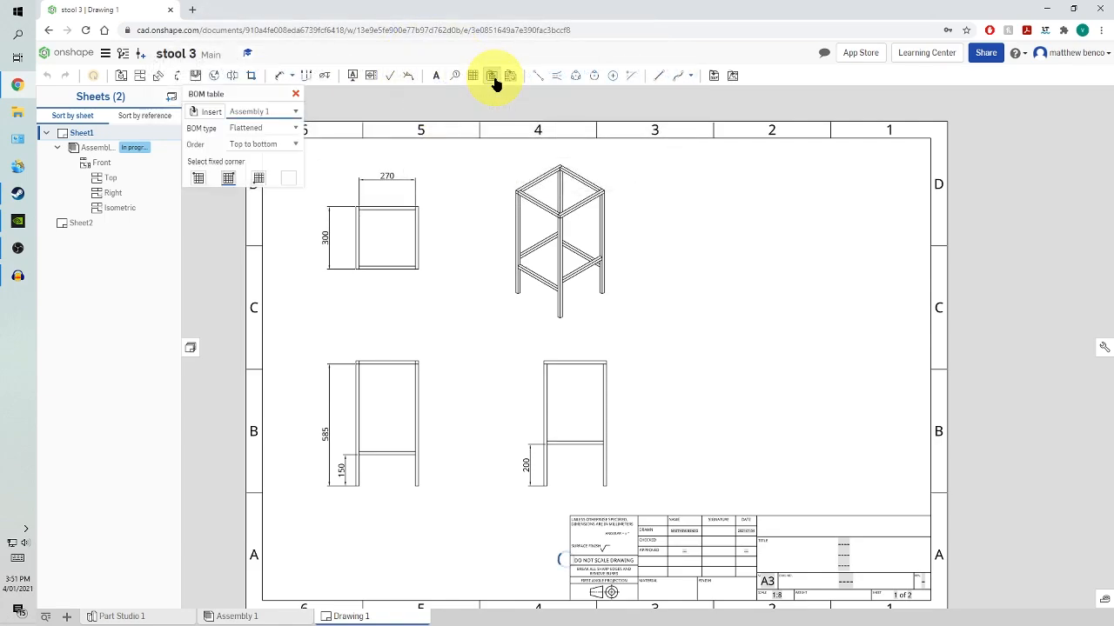
{"action": "left_click", "coordinate": [930, 139]}
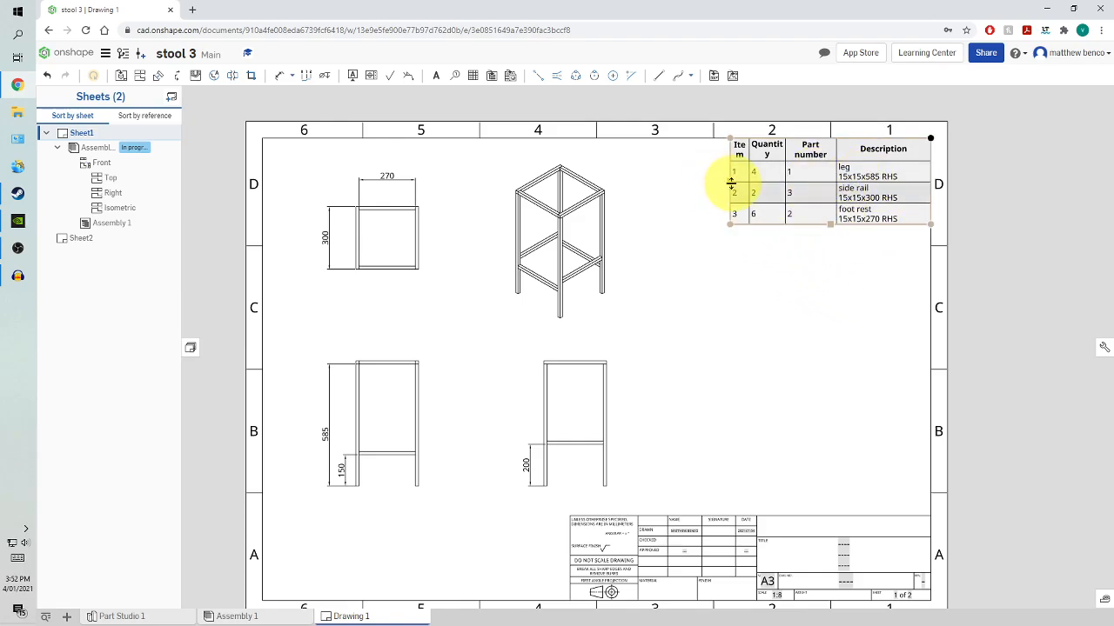
{"action": "left_click", "coordinate": [730, 178]}
{"action": "left_click_drag", "start_coordinate": [727, 179], "coordinate": [721, 179]}
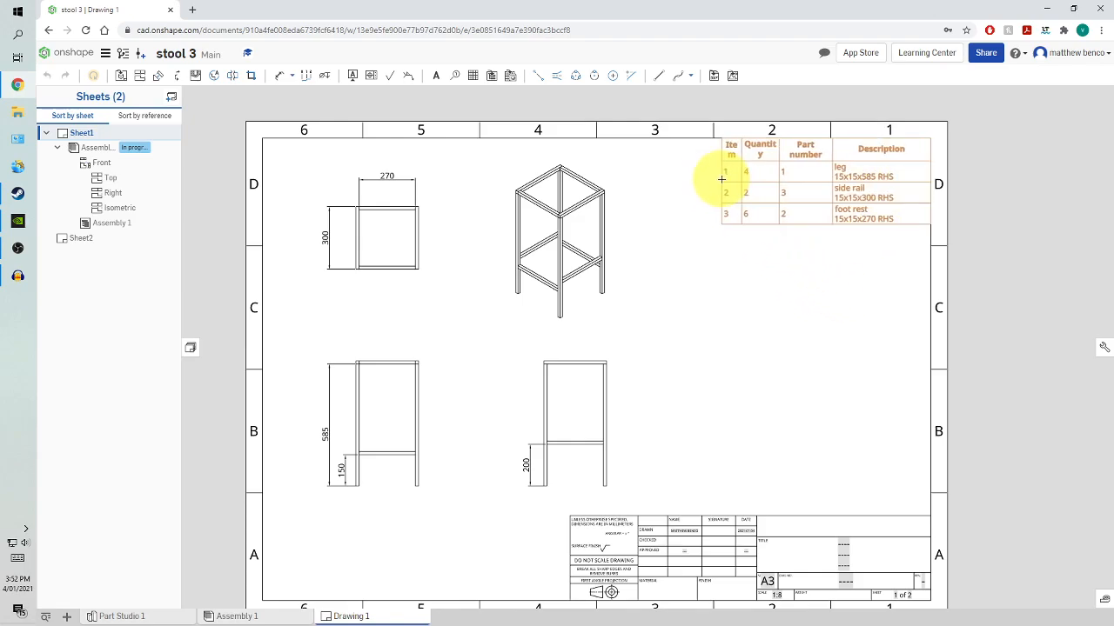
{"action": "mouse_move", "coordinate": [779, 152]}
{"action": "left_mouse_down"}
{"action": "mouse_move", "coordinate": [788, 153]}
{"action": "mouse_move", "coordinate": [750, 154]}
{"action": "mouse_move", "coordinate": [800, 154]}
{"action": "mouse_move", "coordinate": [787, 158]}
{"action": "left_mouse_up"}
{"action": "mouse_move", "coordinate": [720, 157]}
{"action": "left_mouse_down"}
{"action": "mouse_move", "coordinate": [708, 157]}
{"action": "mouse_move", "coordinate": [740, 158]}
{"action": "left_mouse_up"}
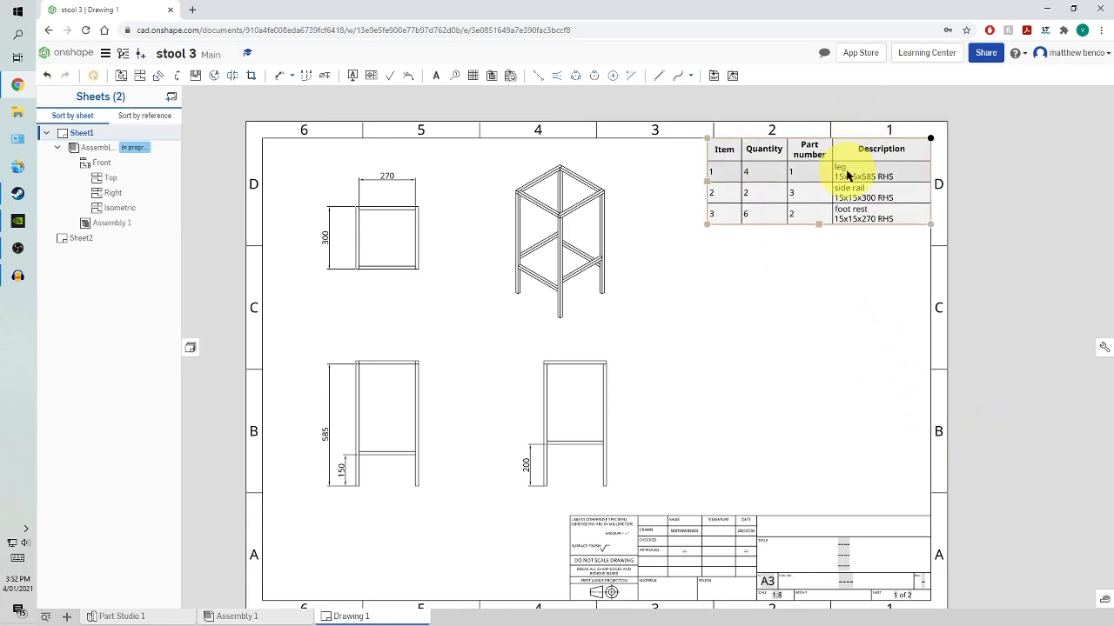
{"action": "left_click", "coordinate": [707, 319]}
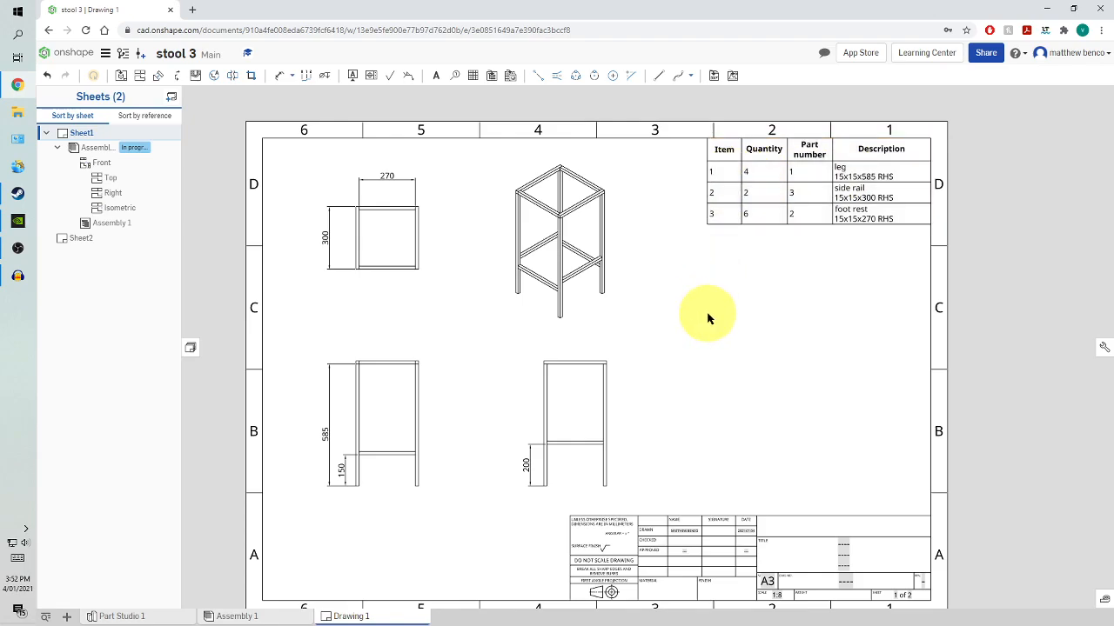
Enter "workshop stool" on the first title line of the title block.
{"action": "scroll", "coordinate": [850, 566], "scroll_direction": "up", "scroll_amount": 5}
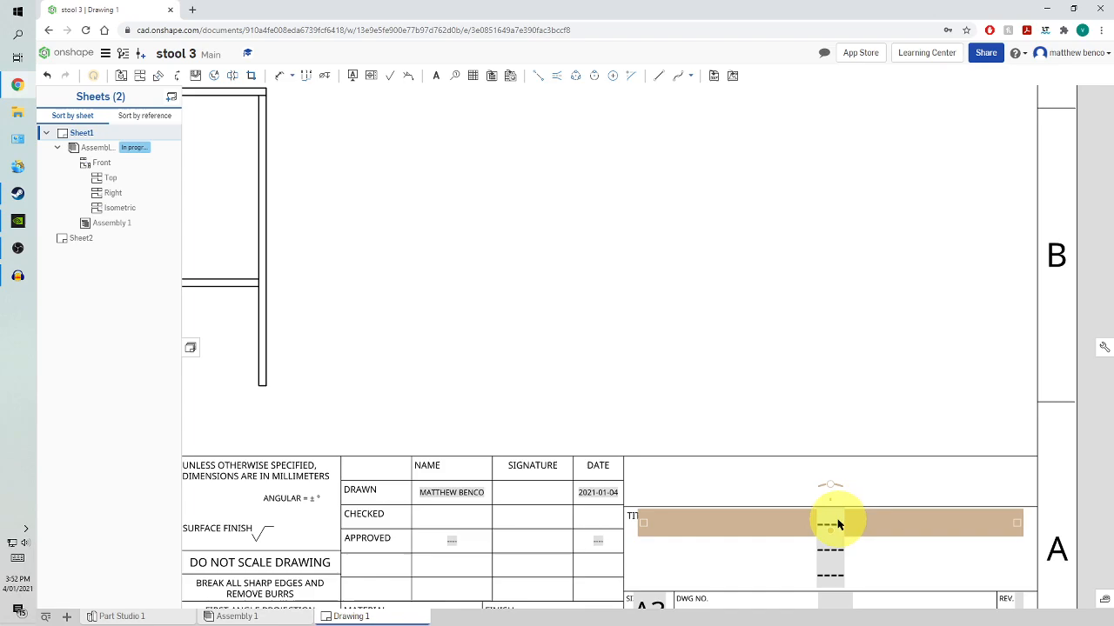
{"action": "left_click", "coordinate": [836, 526]}
{"action": "double_click", "coordinate": [836, 526]}
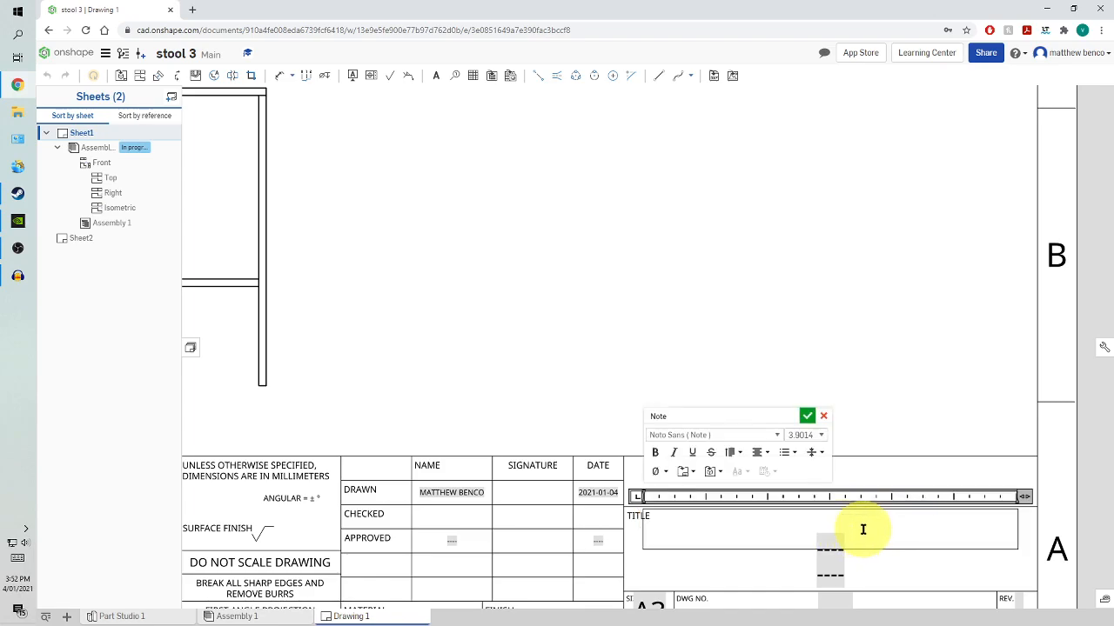
{"action": "type", "text": "work"}
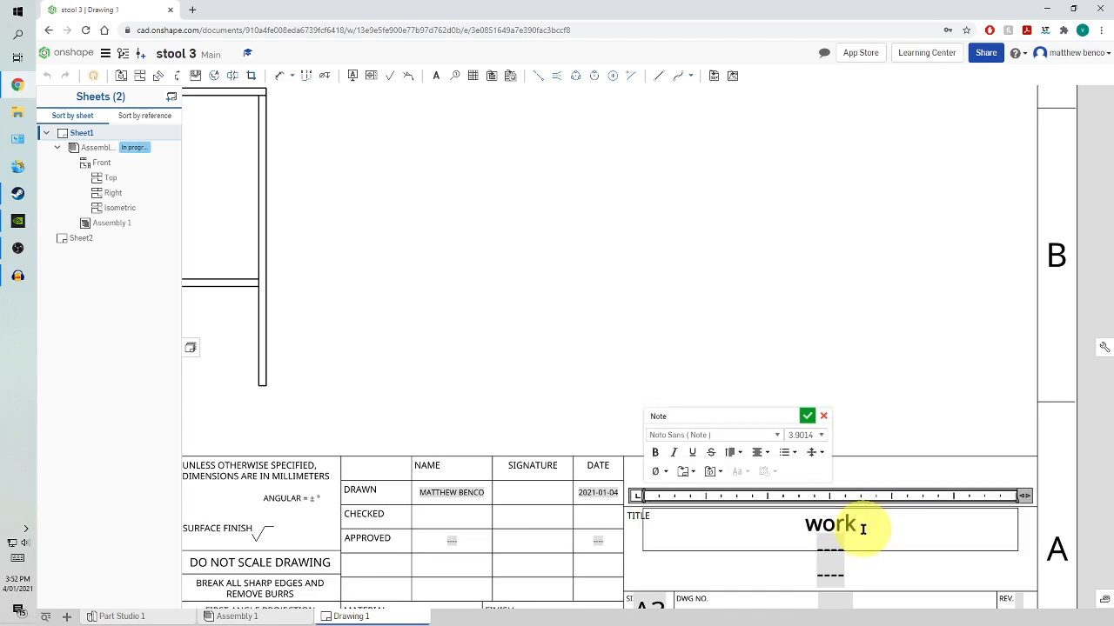
{"action": "type", "text": "shop stool"}
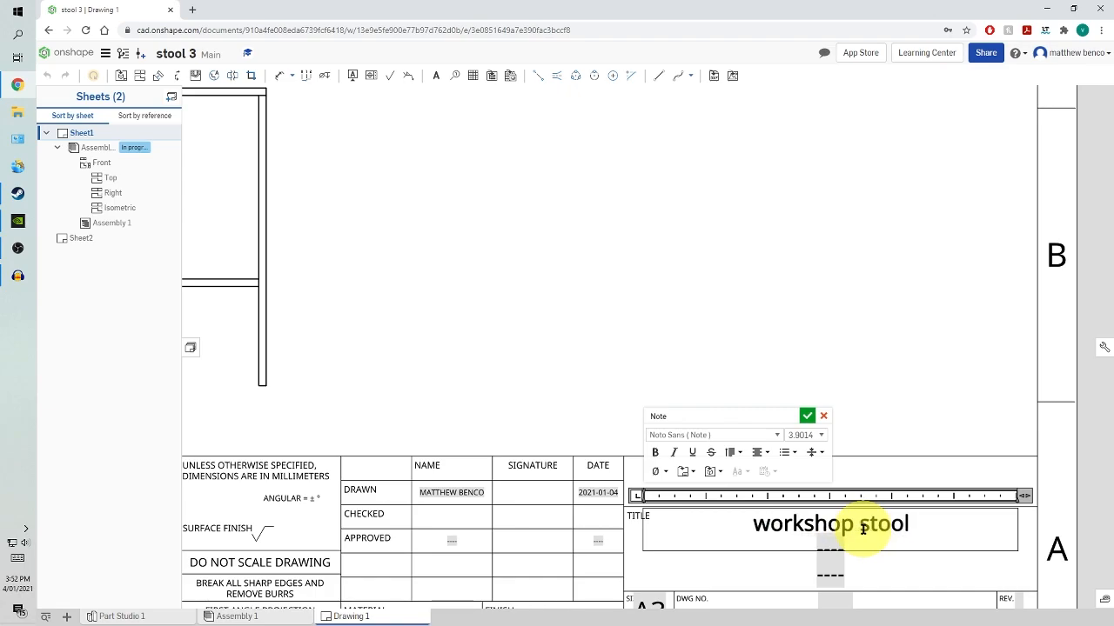
{"action": "left_click", "coordinate": [854, 572]}
Enter "Gundagai High School" on the second title line of the title block.
{"action": "double_click", "coordinate": [861, 550]}
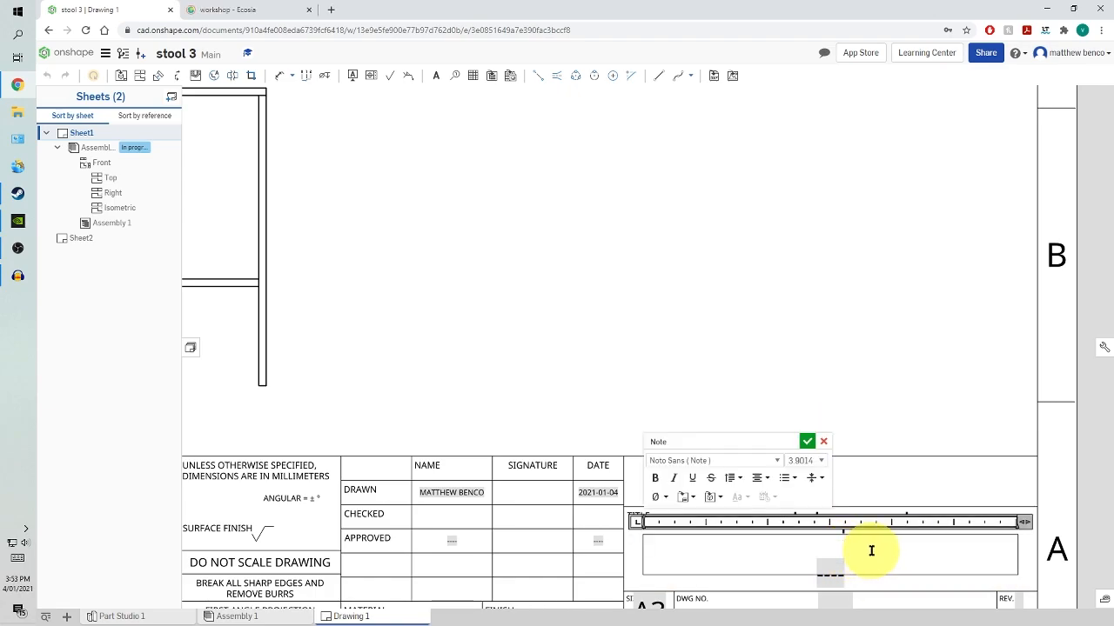
{"action": "type", "text": "Gundagai"}
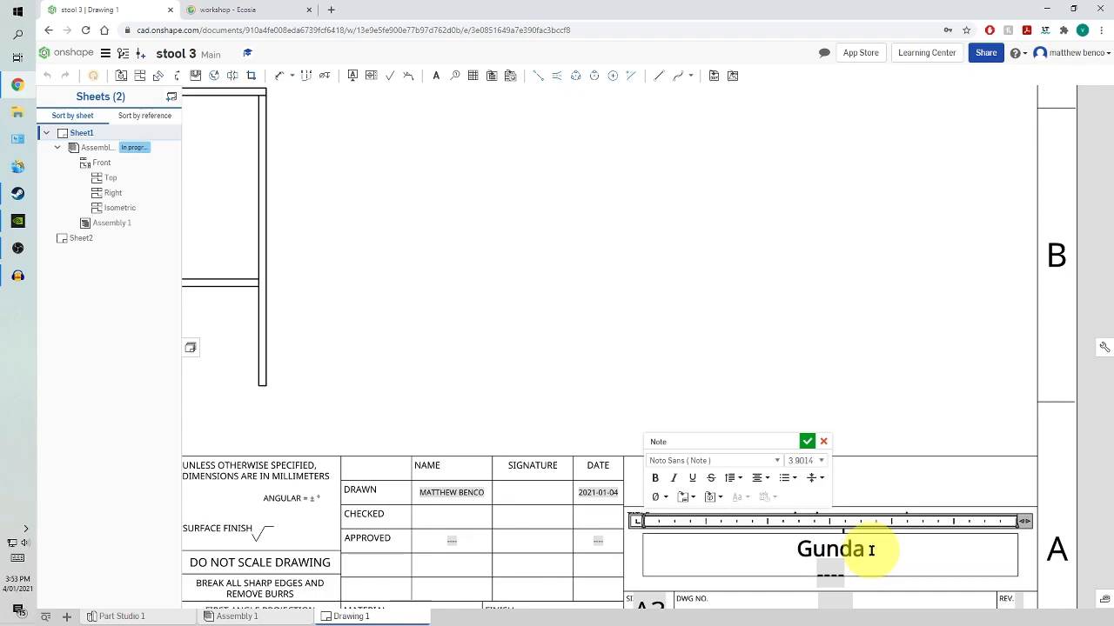
{"action": "type", "text": " High School"}
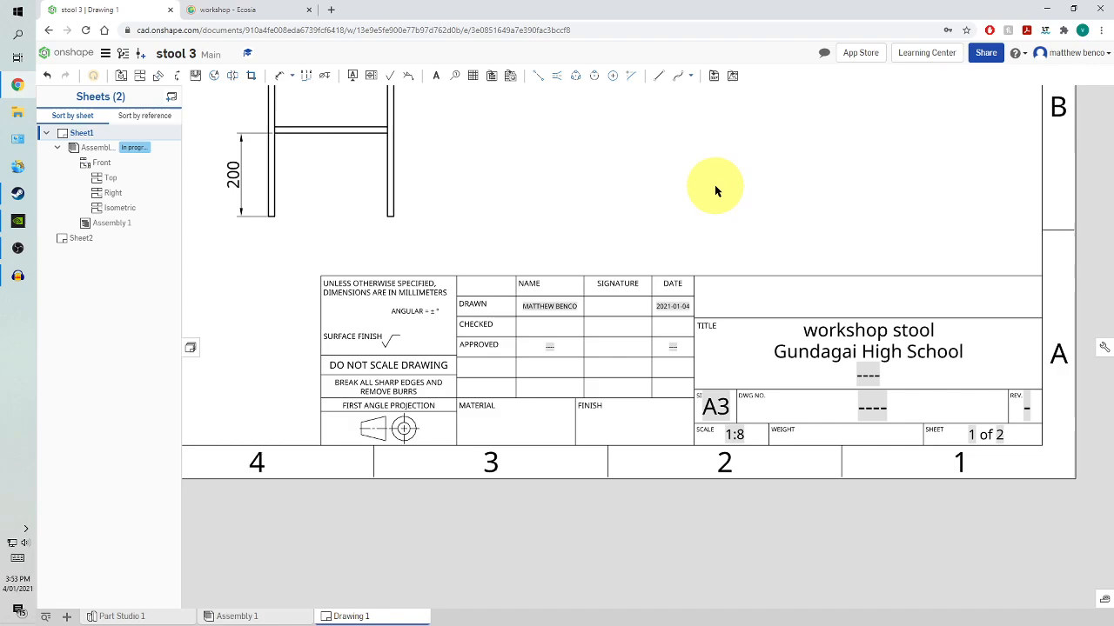
Enter 1 as the drawing number and 1 as the revision in the title block.
{"action": "double_click", "coordinate": [866, 412]}
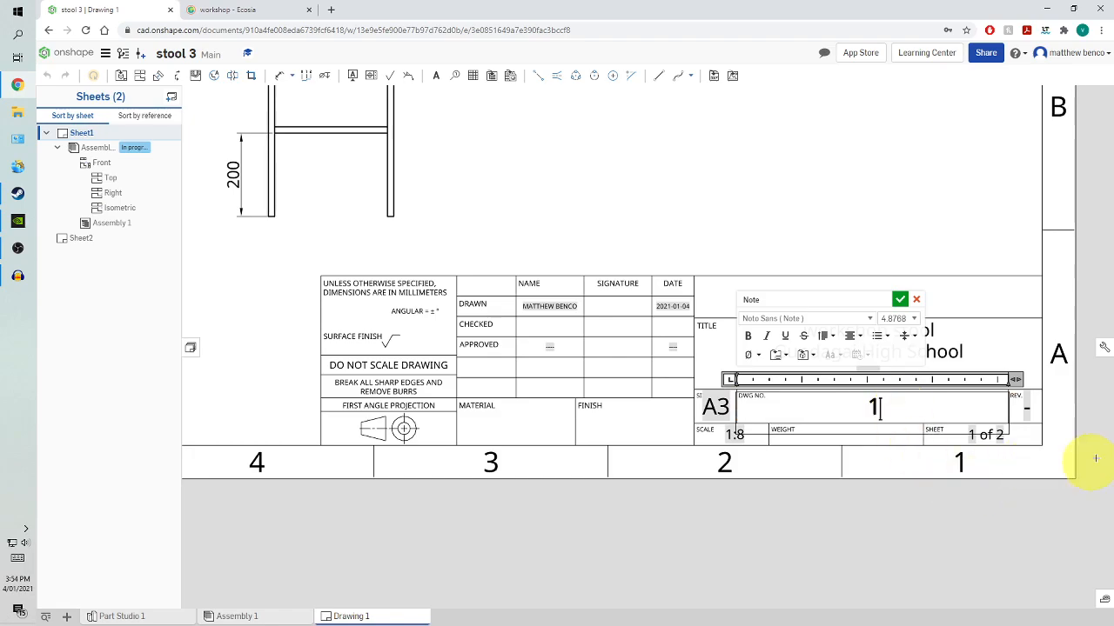
{"action": "double_click", "coordinate": [1027, 405]}
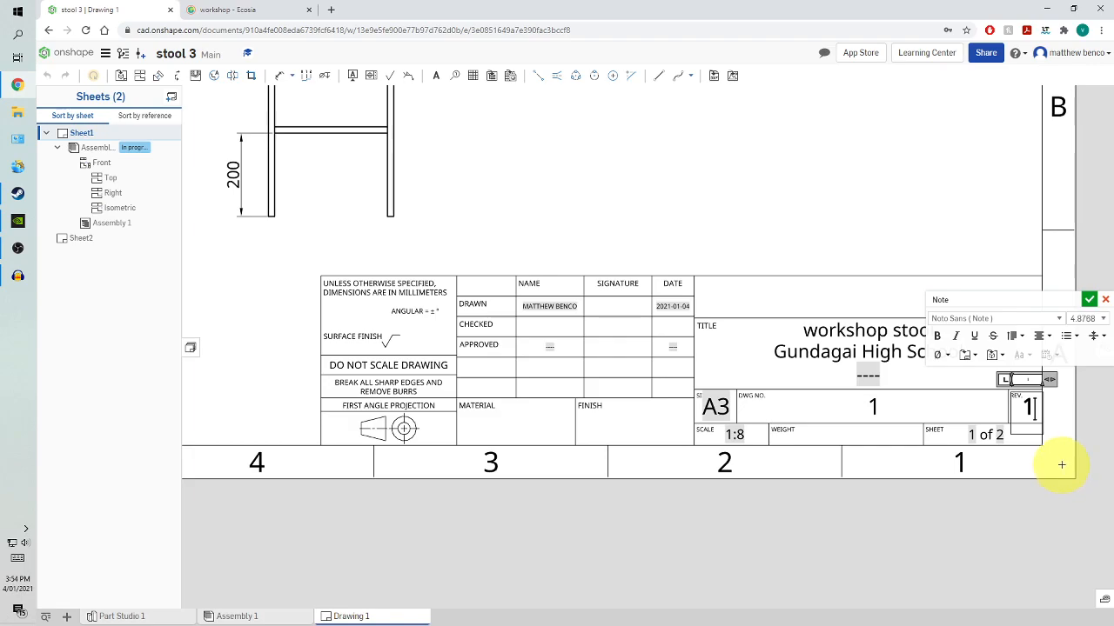
{"action": "left_click", "coordinate": [726, 277]}
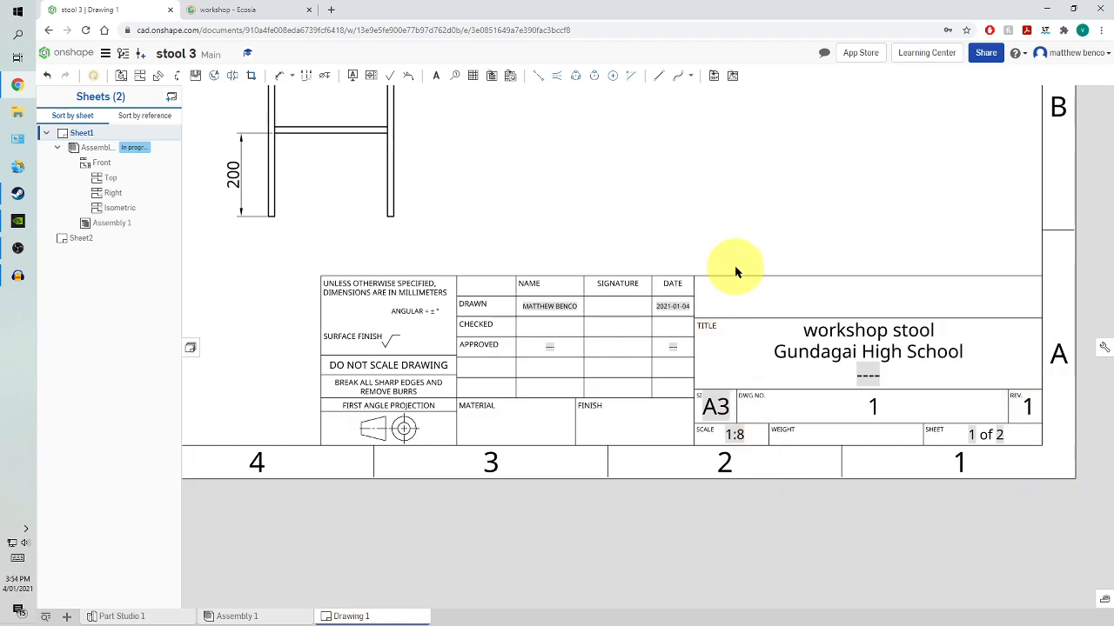
Add an all-around fillet joint weld symbol with a leader to the upper right corner of the stool in the isometric view.
{"action": "scroll", "coordinate": [736, 272], "scroll_direction": "down", "scroll_amount": 2}
{"action": "scroll", "coordinate": [787, 252], "scroll_direction": "down", "scroll_amount": 2}
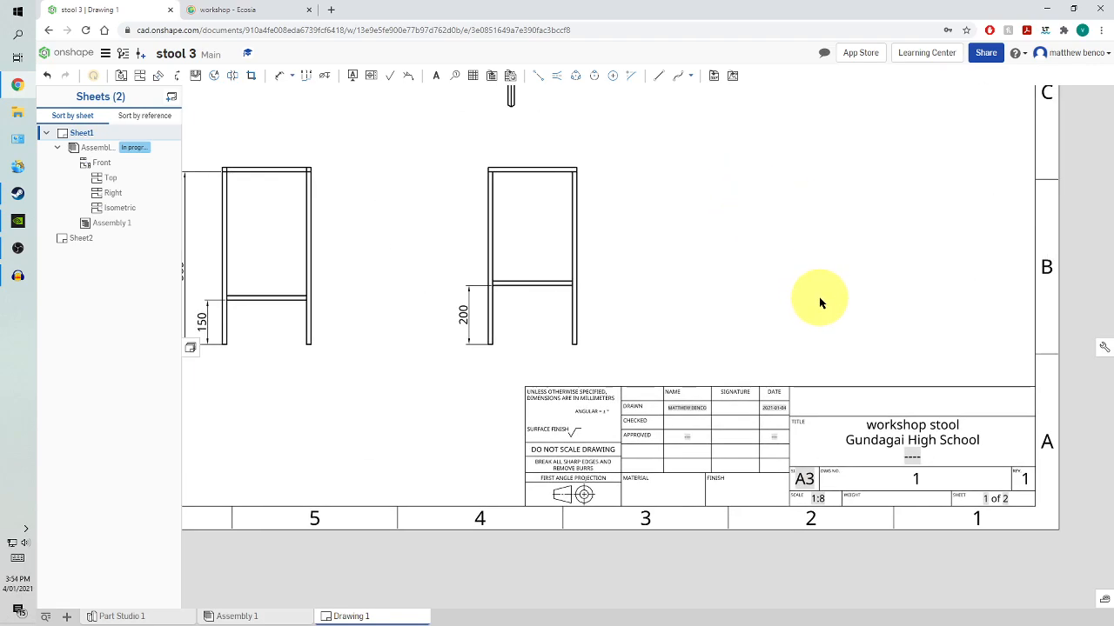
{"action": "scroll", "coordinate": [818, 297], "scroll_direction": "down", "scroll_amount": 2}
{"action": "mouse_move", "coordinate": [791, 232]}
{"action": "middle_mouse_down"}
{"action": "mouse_move", "coordinate": [778, 269]}
{"action": "mouse_move", "coordinate": [746, 292]}
{"action": "mouse_move", "coordinate": [776, 403]}
{"action": "mouse_move", "coordinate": [801, 353]}
{"action": "middle_mouse_up"}
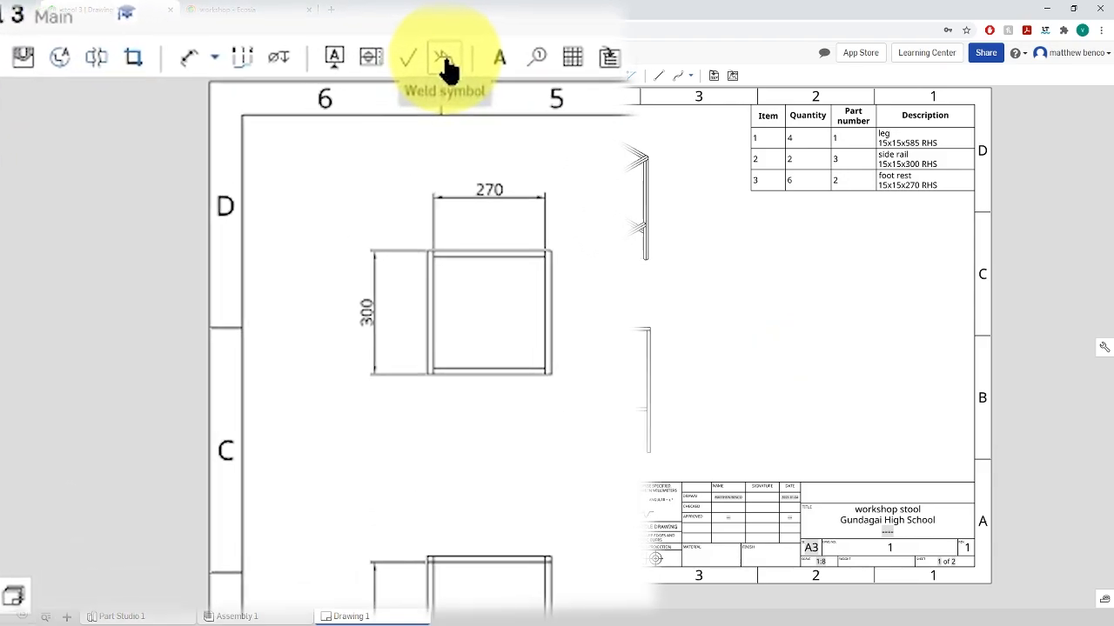
{"action": "left_click", "coordinate": [443, 59]}
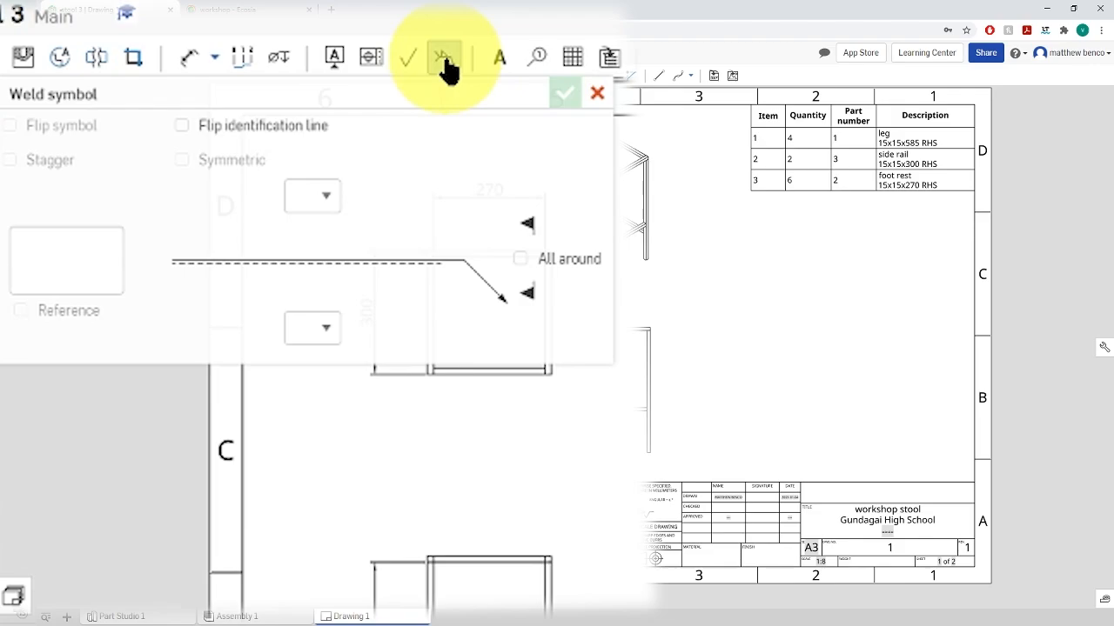
{"action": "left_click", "coordinate": [329, 202]}
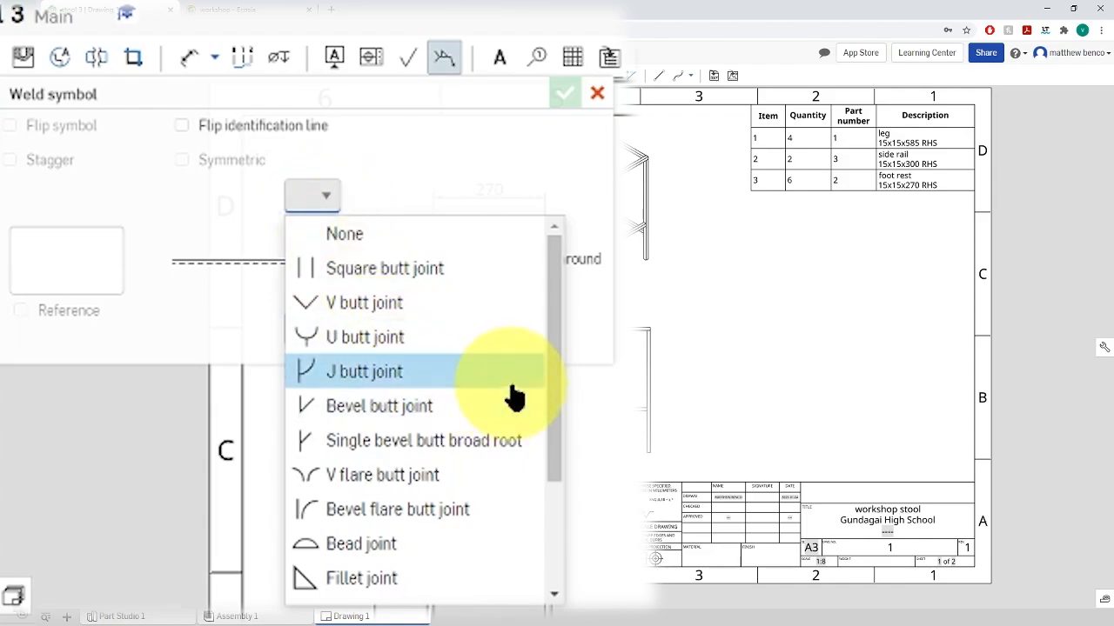
{"action": "scroll", "coordinate": [464, 368], "scroll_direction": "down", "scroll_amount": 3}
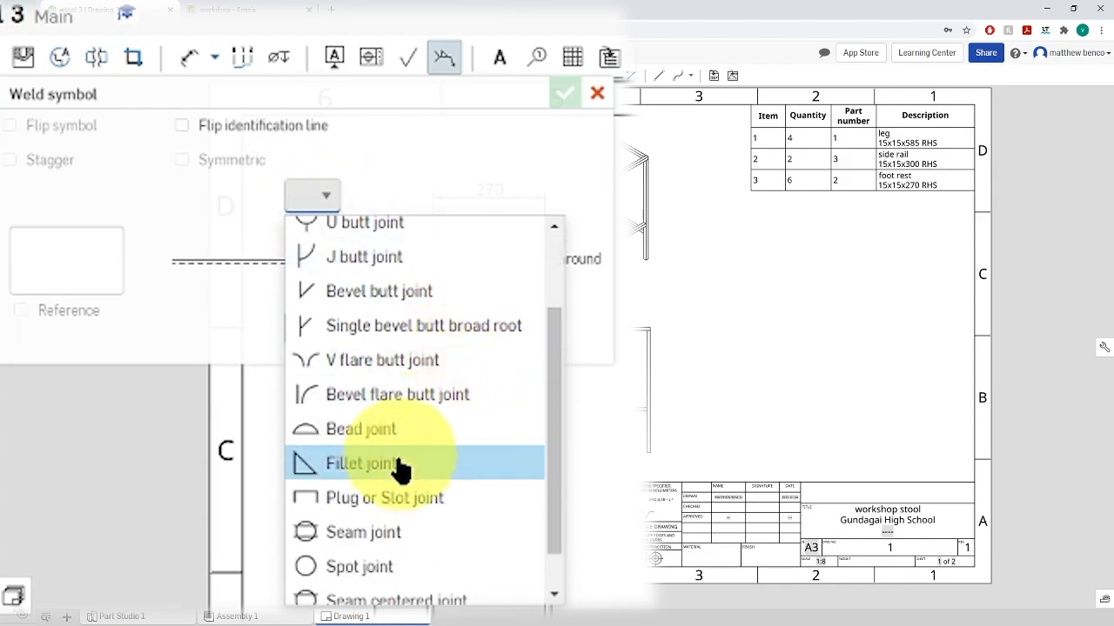
{"action": "left_click", "coordinate": [401, 467]}
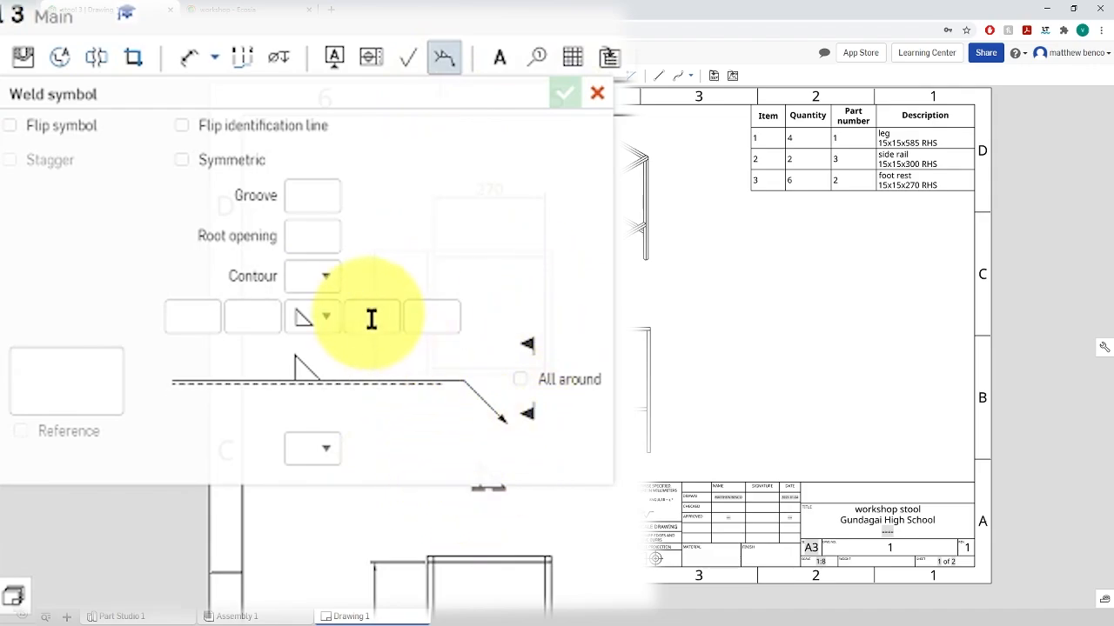
{"action": "left_click", "coordinate": [327, 277]}
{"action": "left_click", "coordinate": [386, 199]}
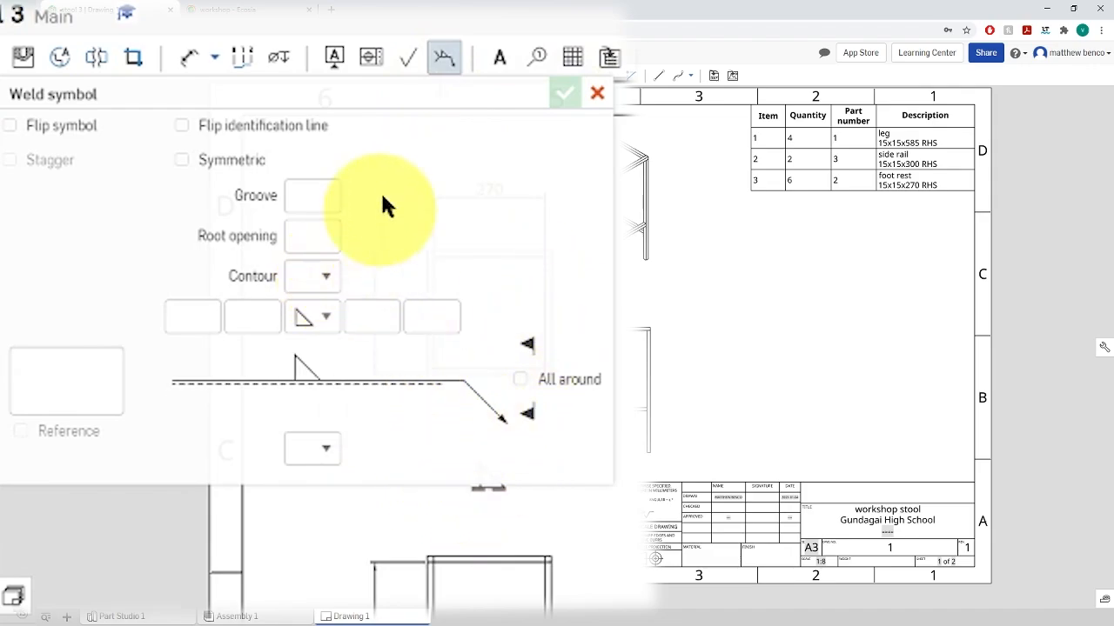
{"action": "left_click", "coordinate": [519, 380]}
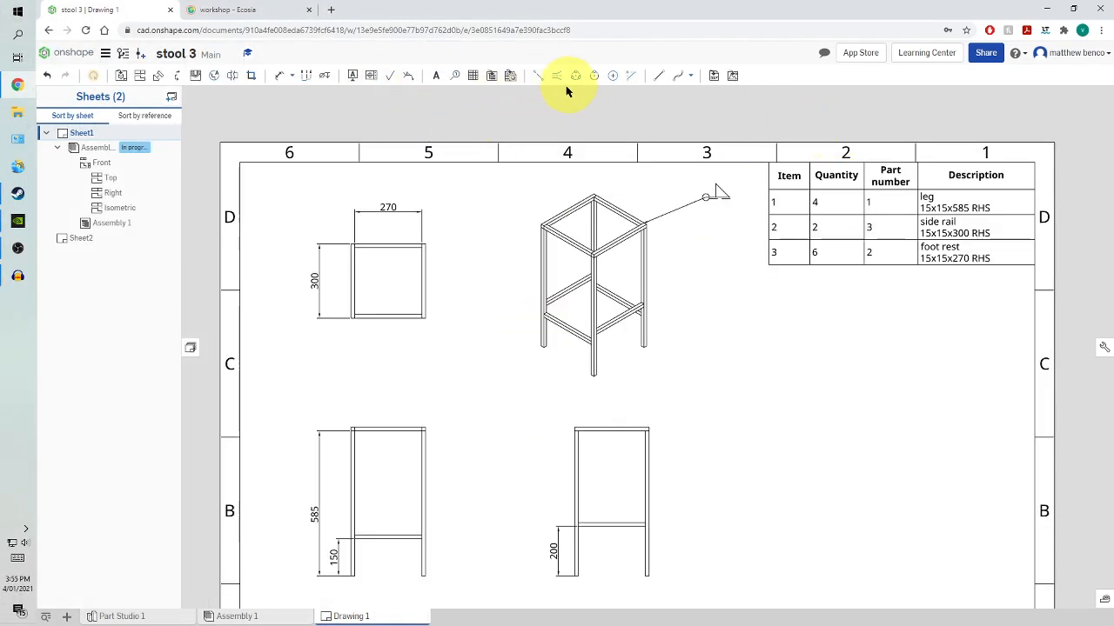
Add a weld symbol with fillet joints on both sides of its line, pointing to the right foot rest-to-leg joint in the isometric view.
{"action": "left_click", "coordinate": [407, 78]}
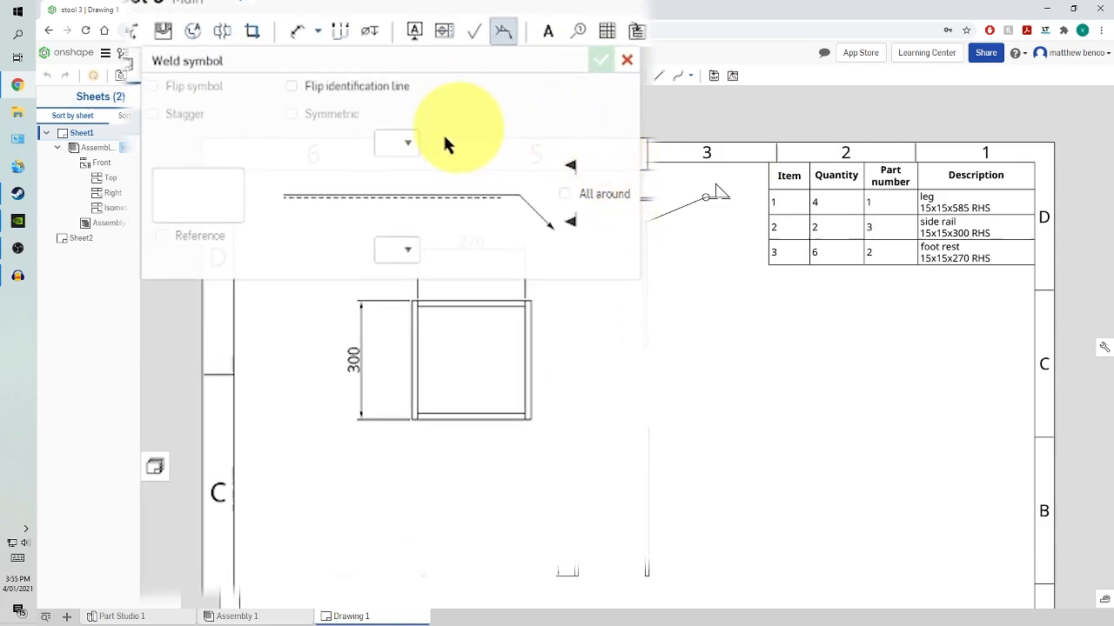
{"action": "left_click", "coordinate": [408, 146]}
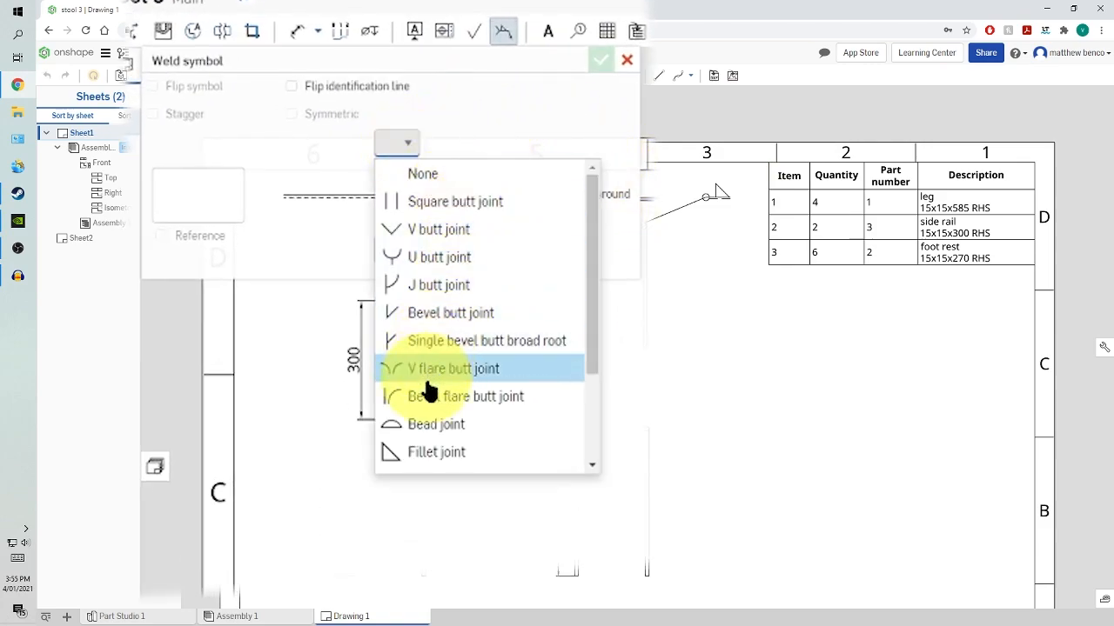
{"action": "left_click", "coordinate": [437, 453]}
{"action": "left_click", "coordinate": [406, 349]}
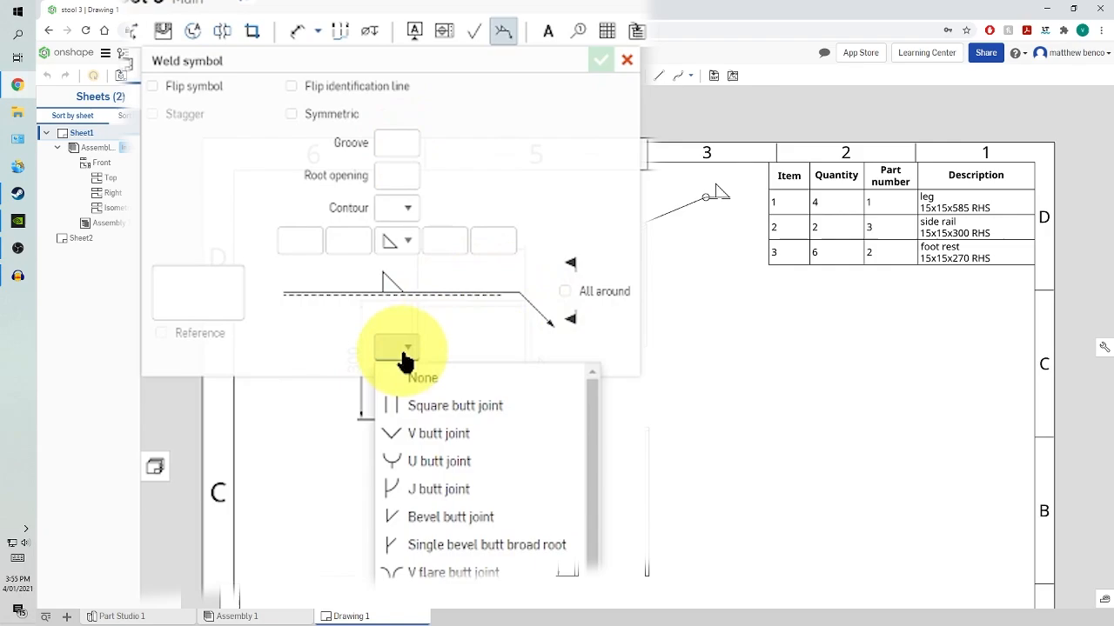
{"action": "left_click", "coordinate": [435, 582]}
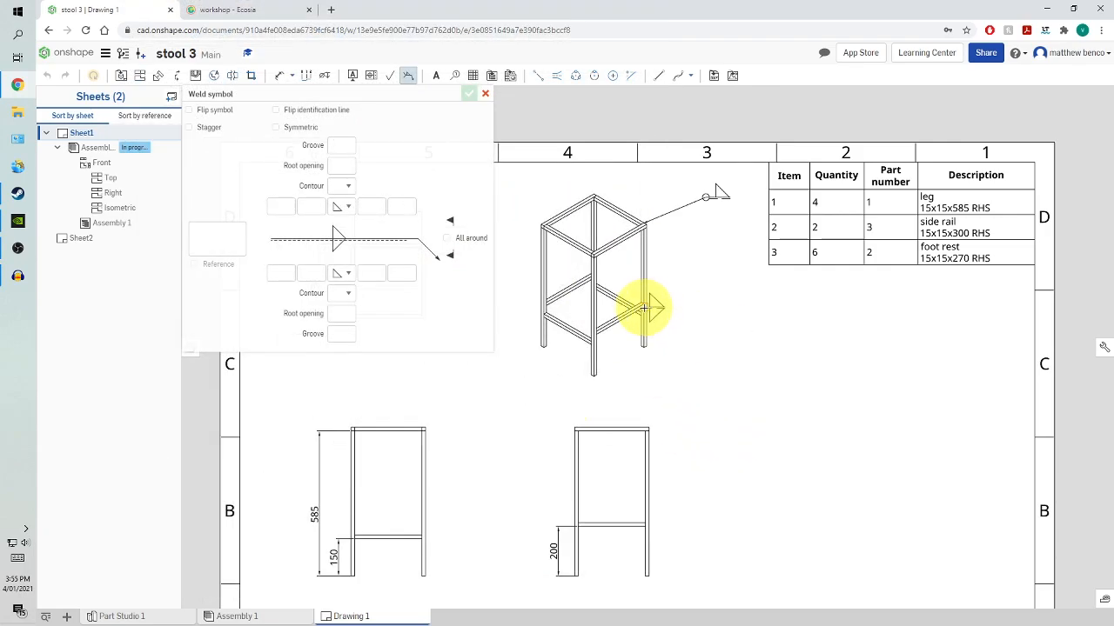
{"action": "left_click", "coordinate": [643, 308]}
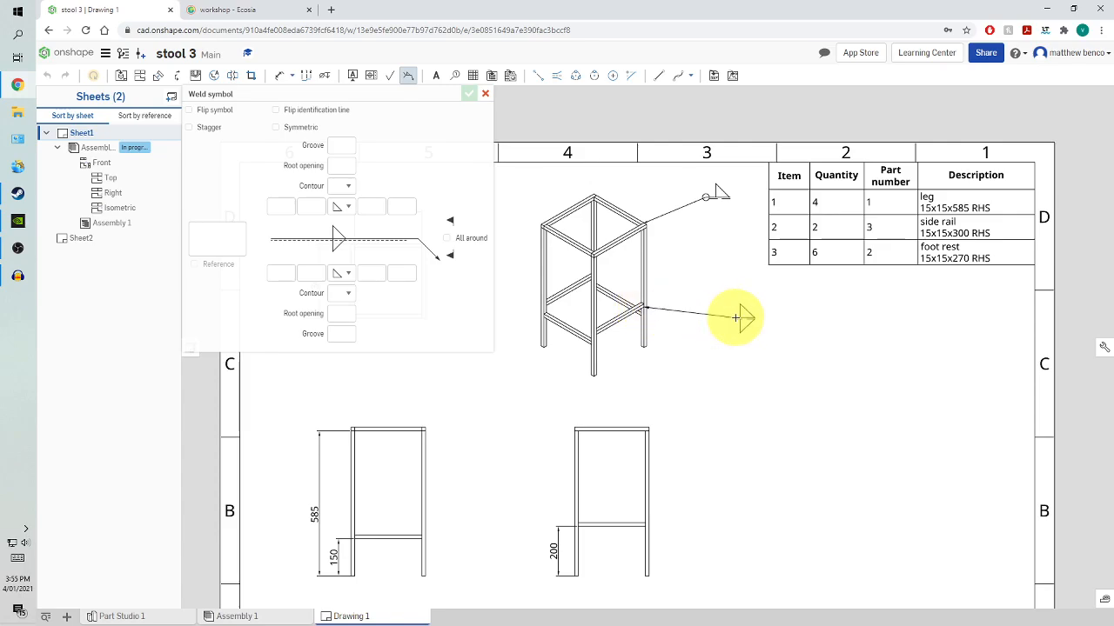
{"action": "left_click", "coordinate": [716, 326]}
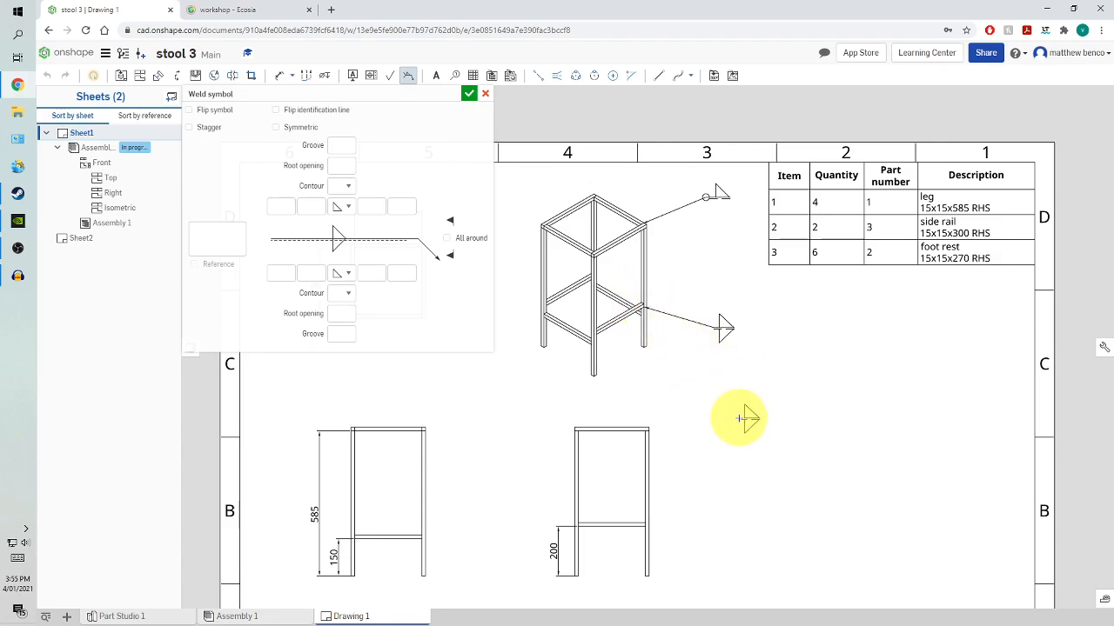
{"action": "left_click", "coordinate": [468, 96]}
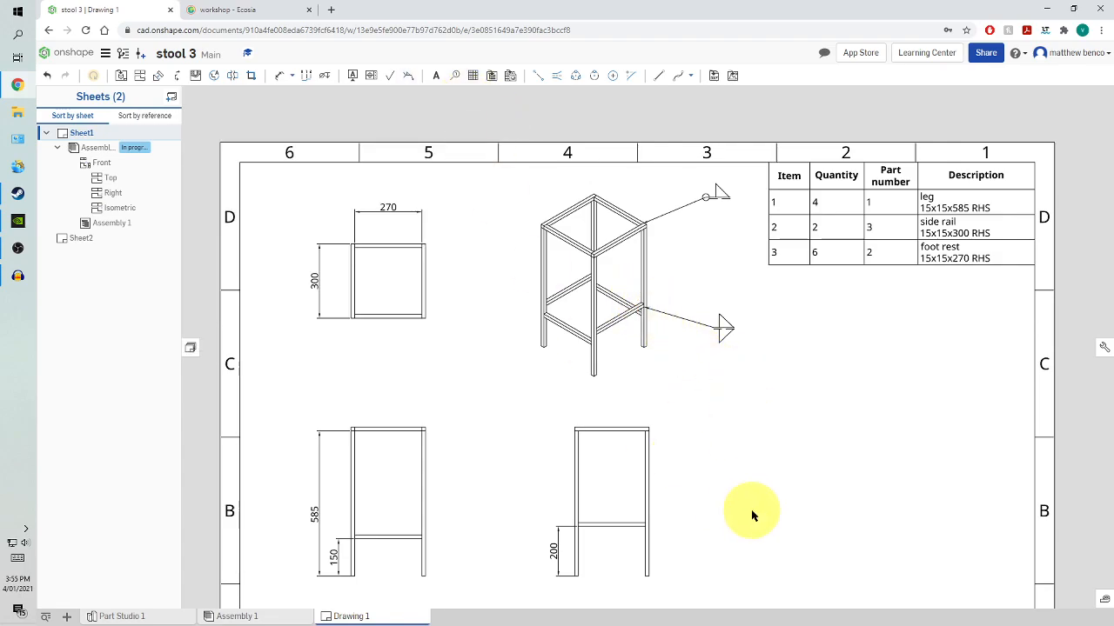
Print the finished drawing to a PDF and open the downloaded file.
{"action": "key", "text": "f"}
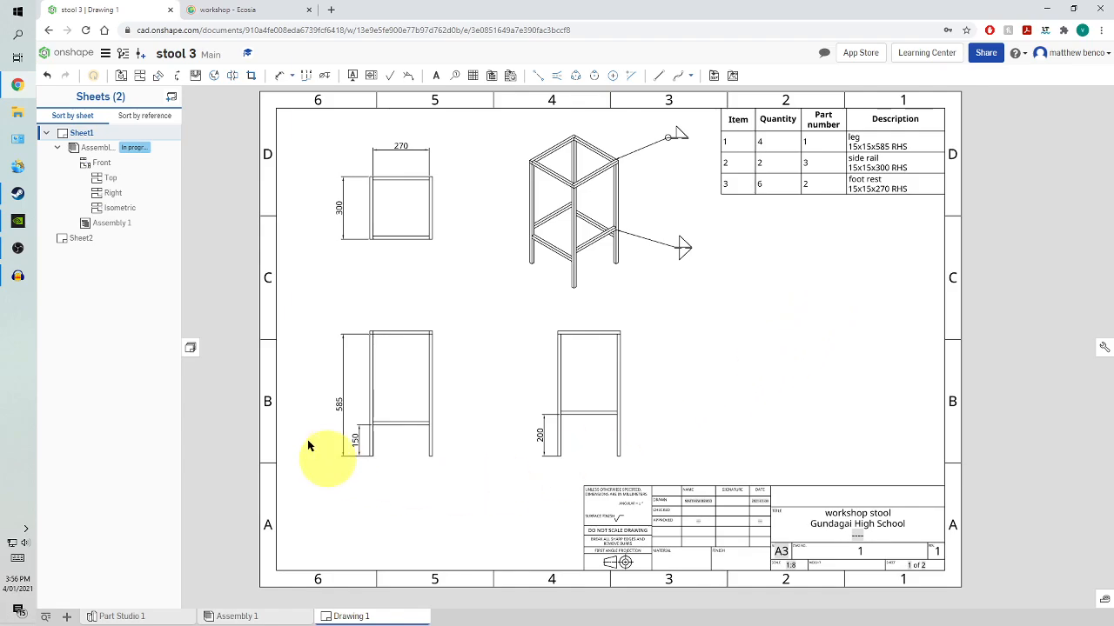
{"action": "left_click", "coordinate": [106, 54]}
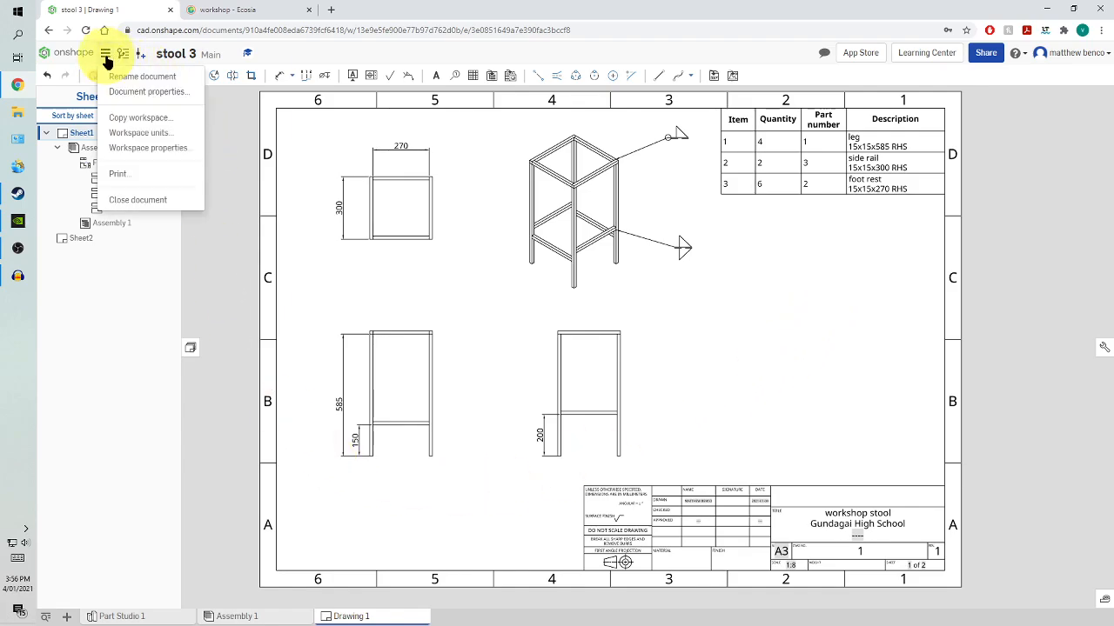
{"action": "left_click", "coordinate": [118, 174]}
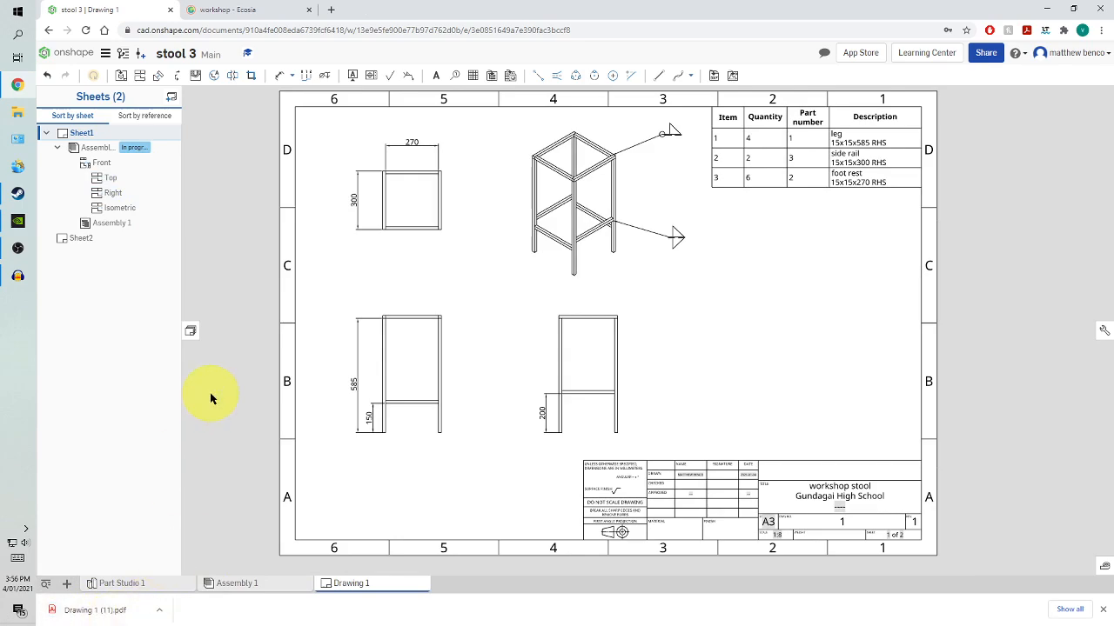
{"action": "left_click", "coordinate": [113, 613]}
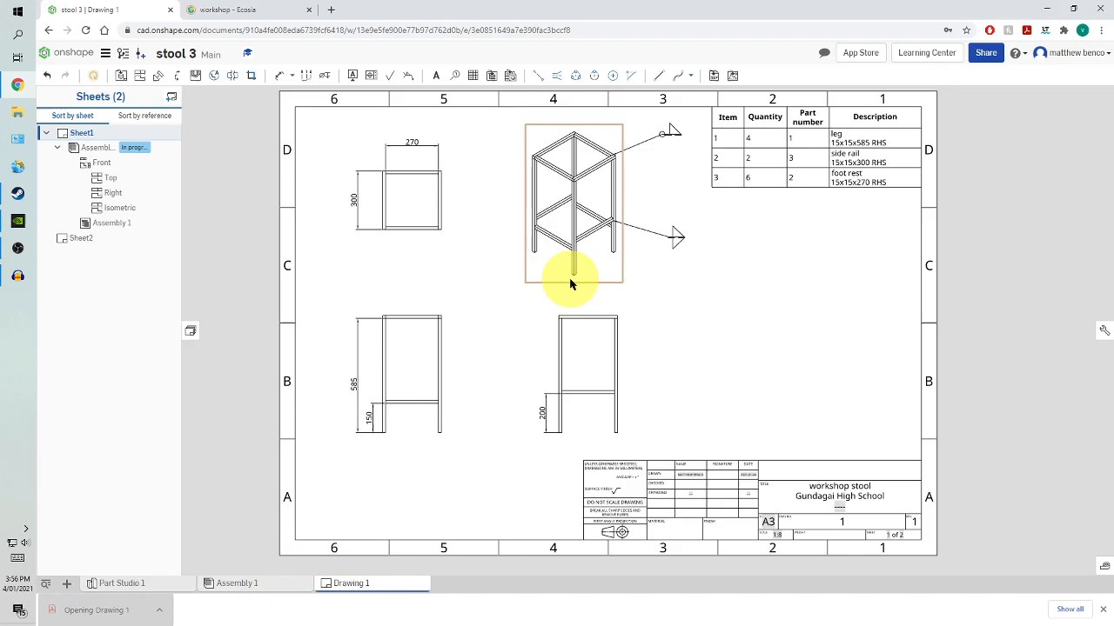